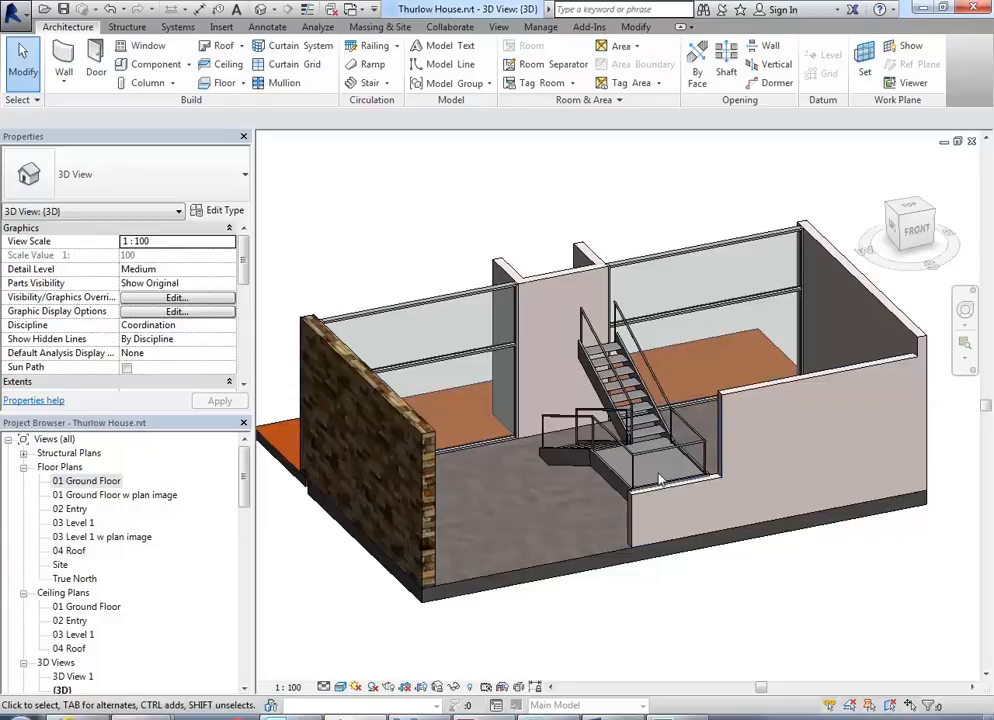
Copy the outer stair railing that runs around the landing to the clipboard and paste the duplicate aligned to the same place
scroll(660, 480, "up", 3)
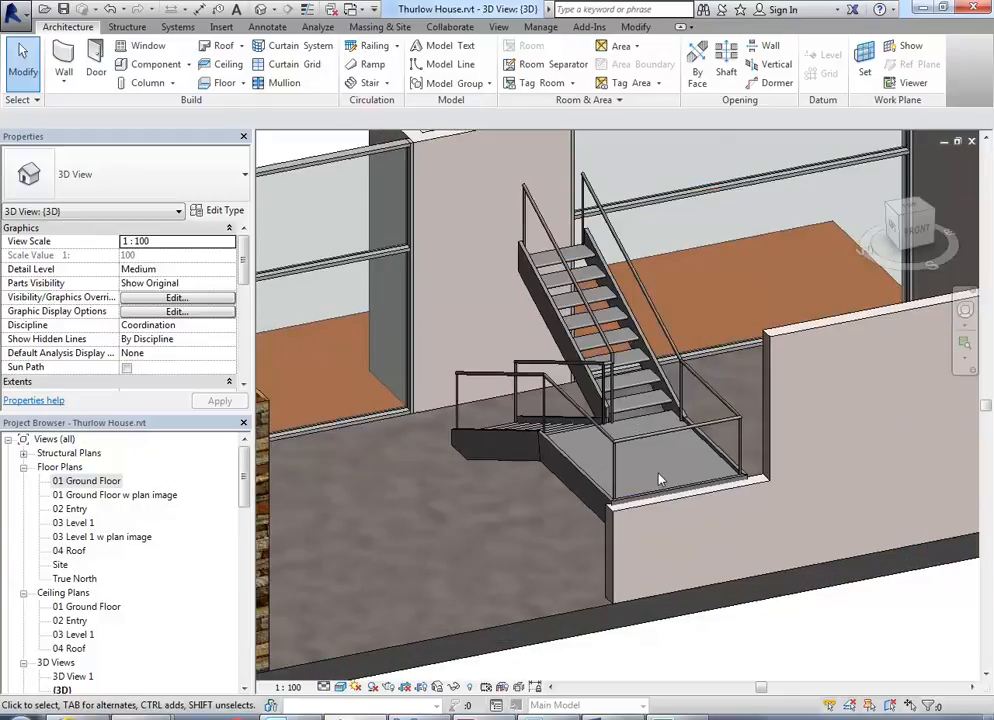
middle_click_drag(660, 480, 667, 462)
scroll(667, 462, "up", 2)
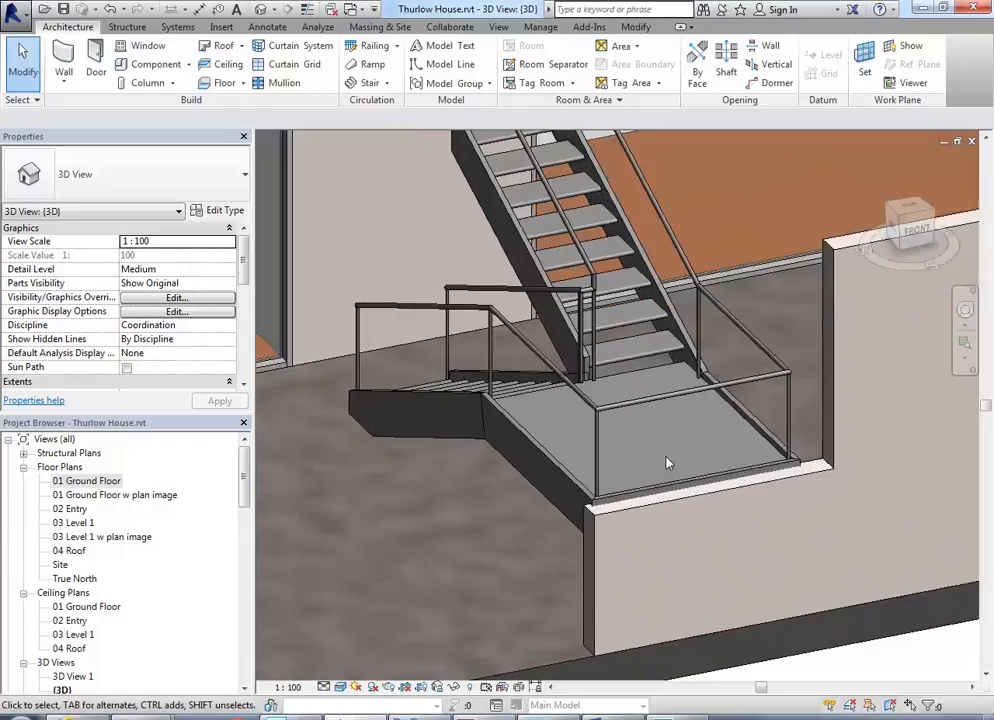
left_click(652, 407)
middle_click_drag(604, 437, 604, 477)
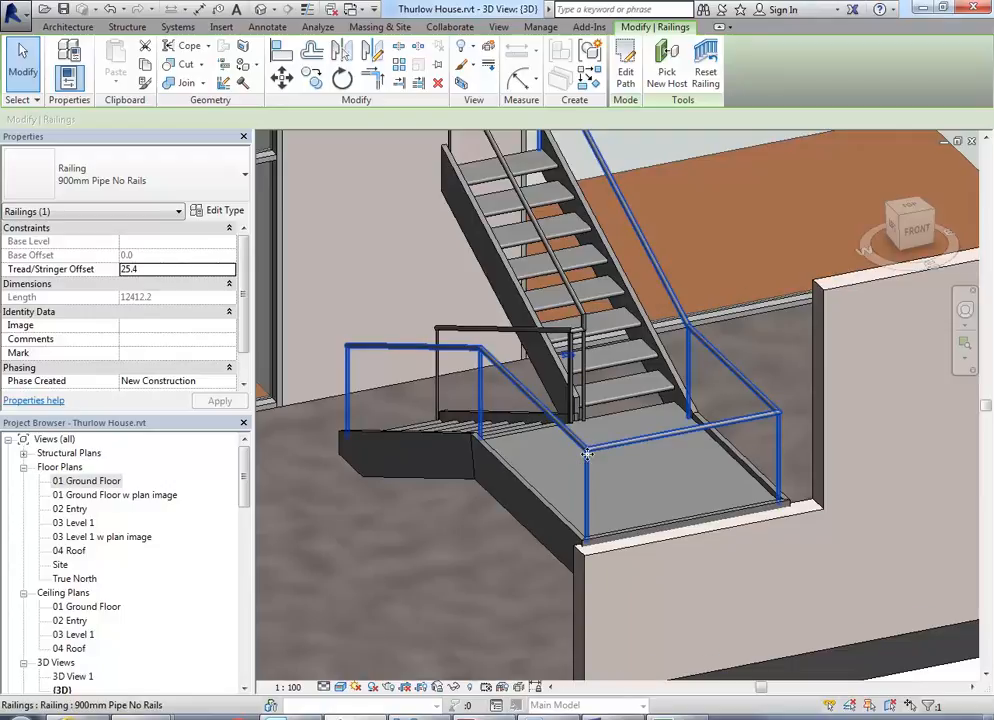
middle_click_drag(634, 481, 590, 488)
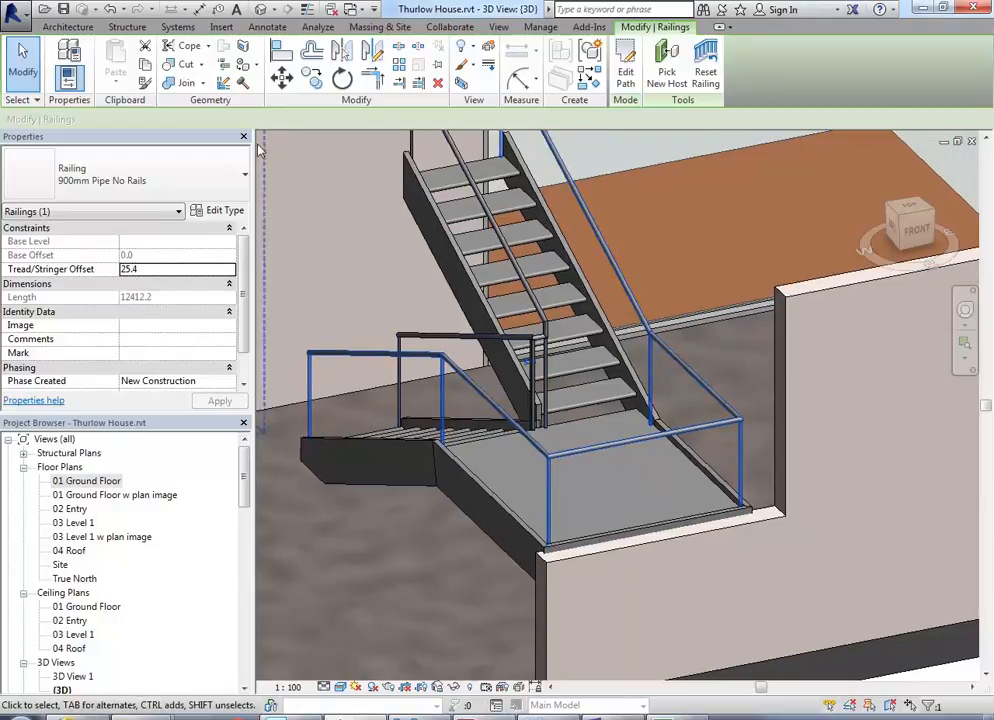
left_click(145, 70)
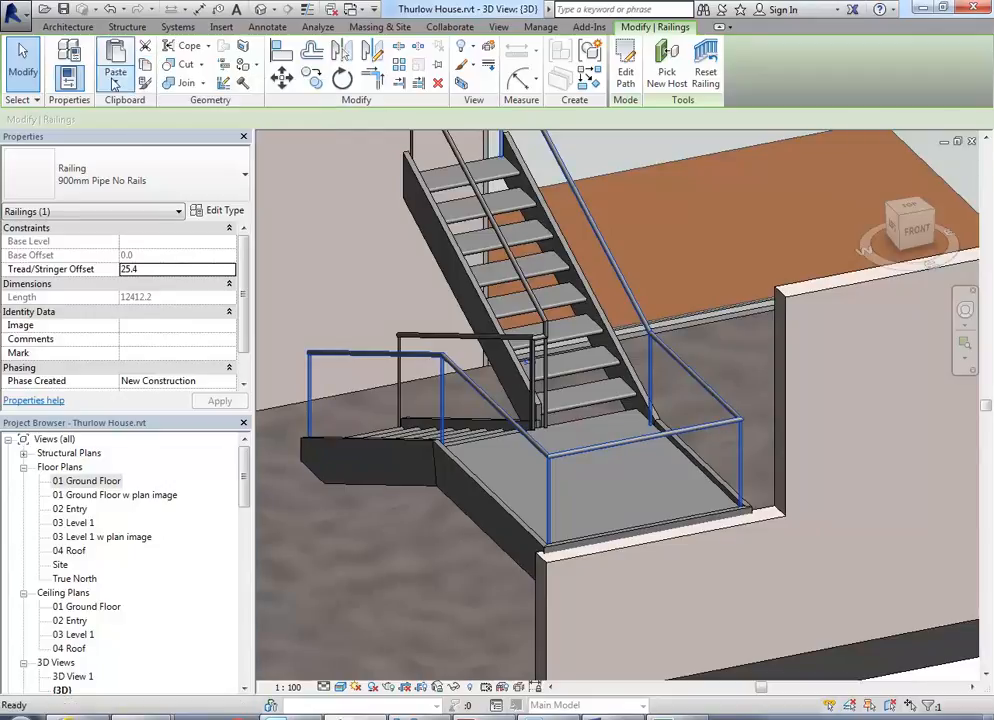
left_click(113, 86)
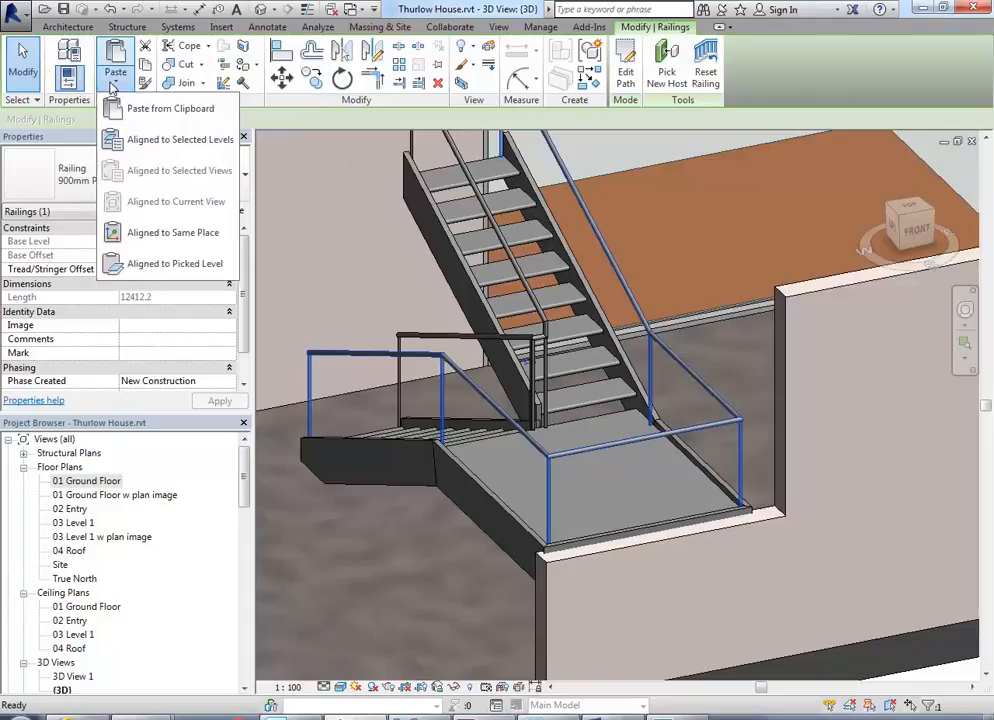
left_click(170, 233)
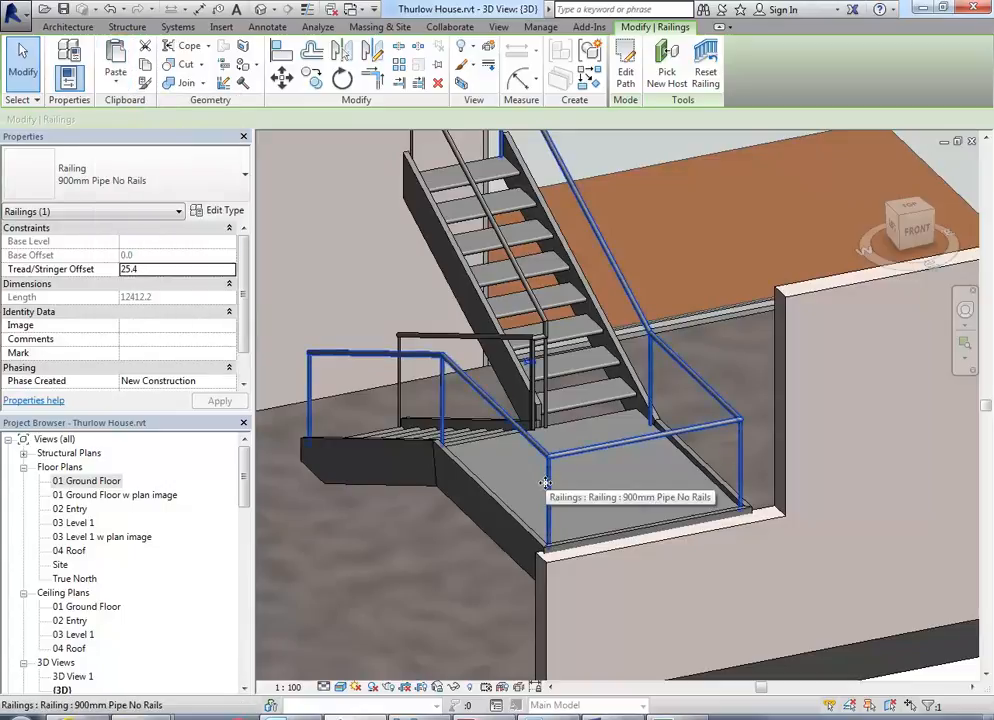
Open the path sketch of the pasted outer railing for editing
middle_click_drag(612, 497, 587, 487)
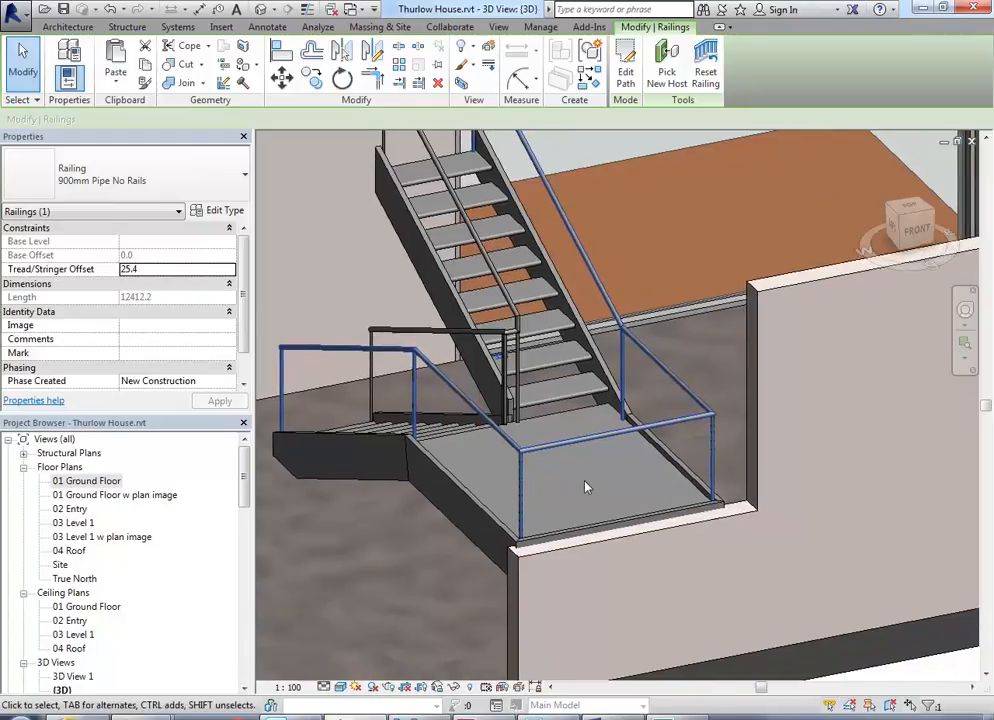
left_click(624, 76)
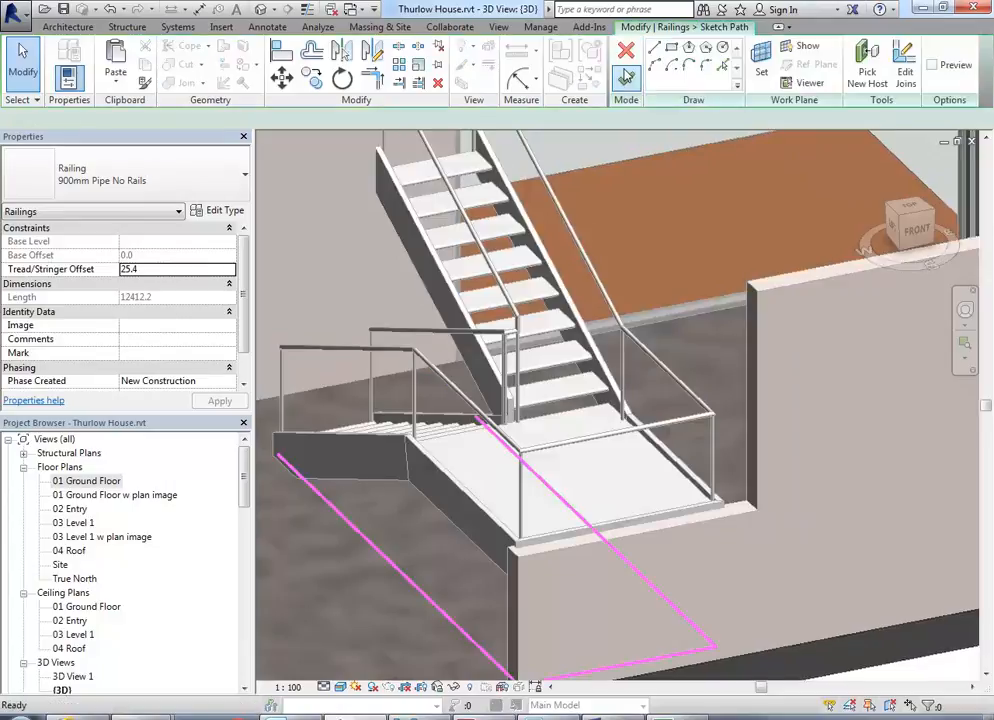
middle_click_drag(601, 391, 595, 324)
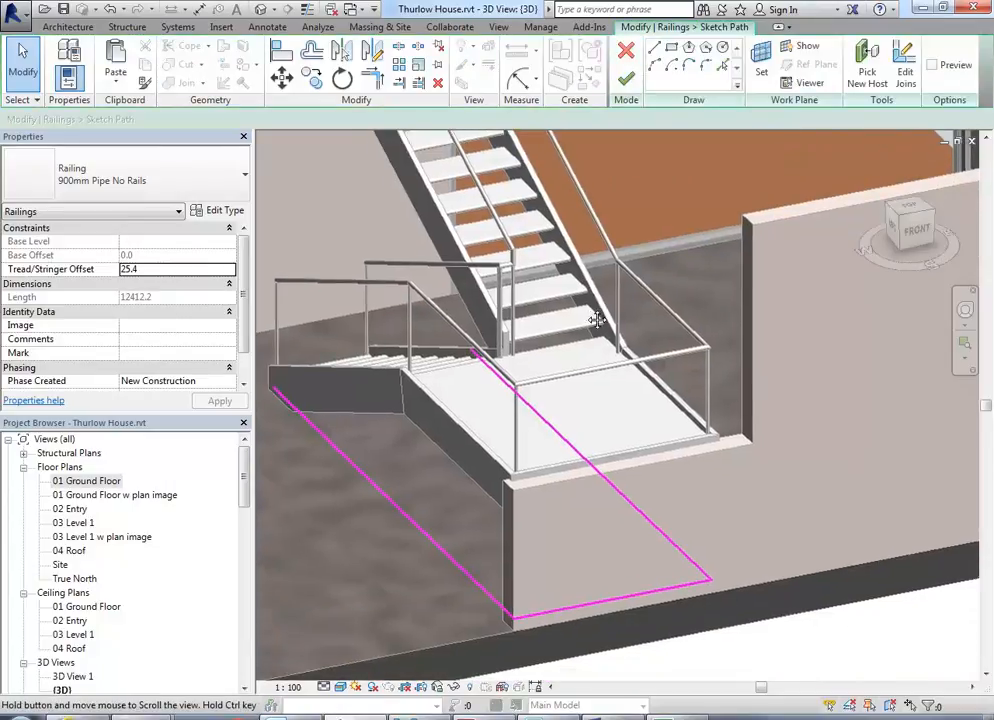
scroll(590, 319, "down", 2)
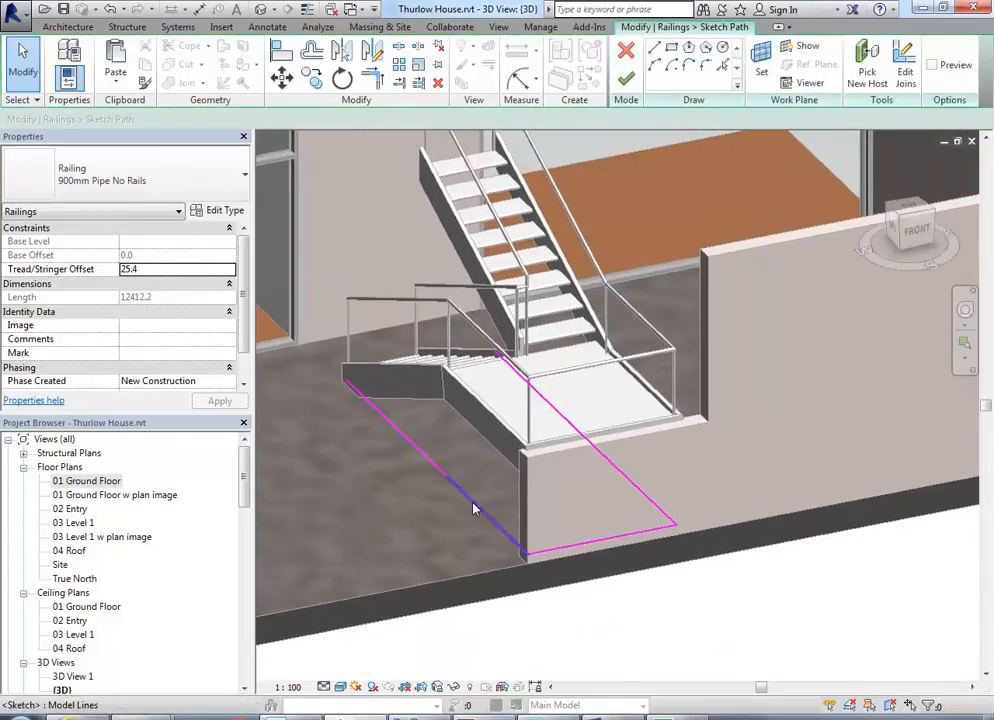
left_click(426, 464)
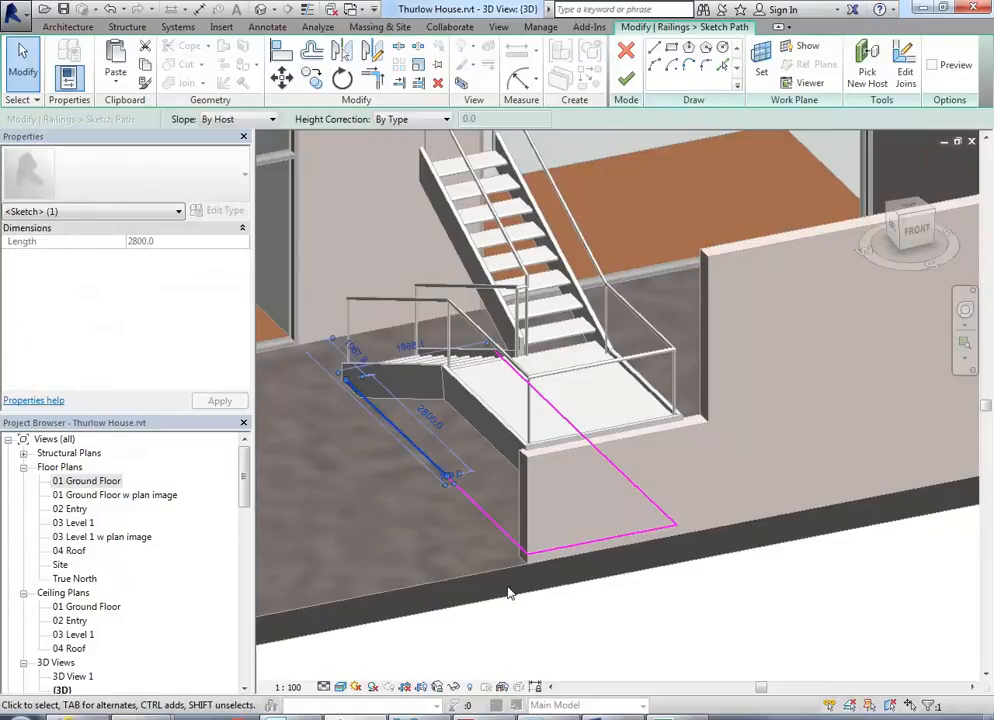
middle_click_drag(498, 522, 485, 519)
scroll(484, 520, "up", 1)
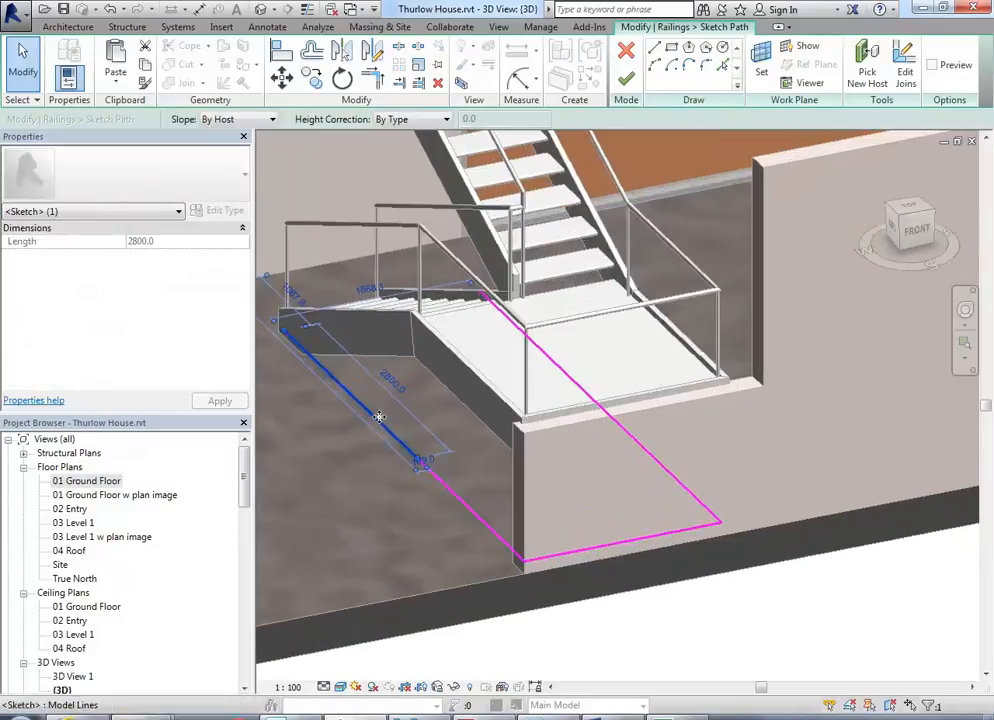
left_click(480, 525, "ctrl")
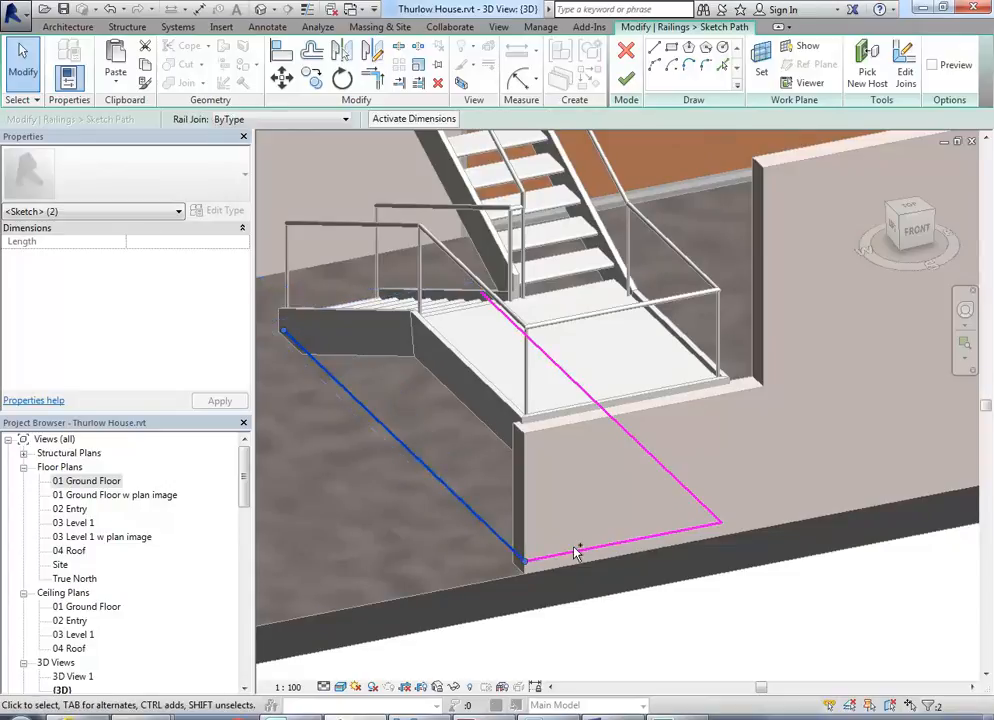
left_click(538, 562, "ctrl")
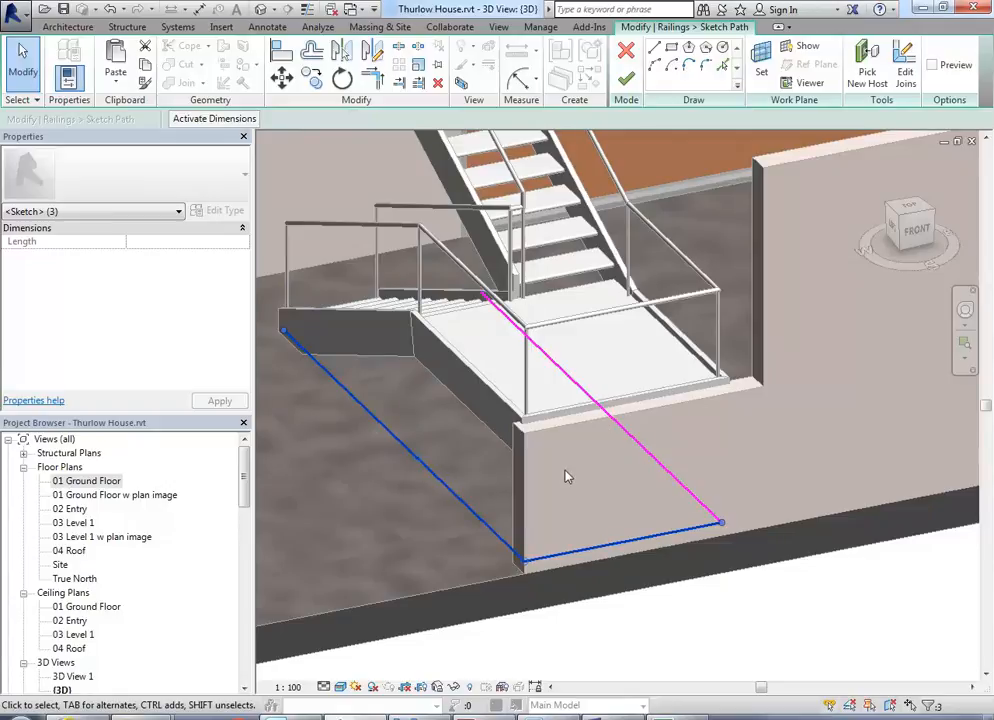
left_click(568, 515)
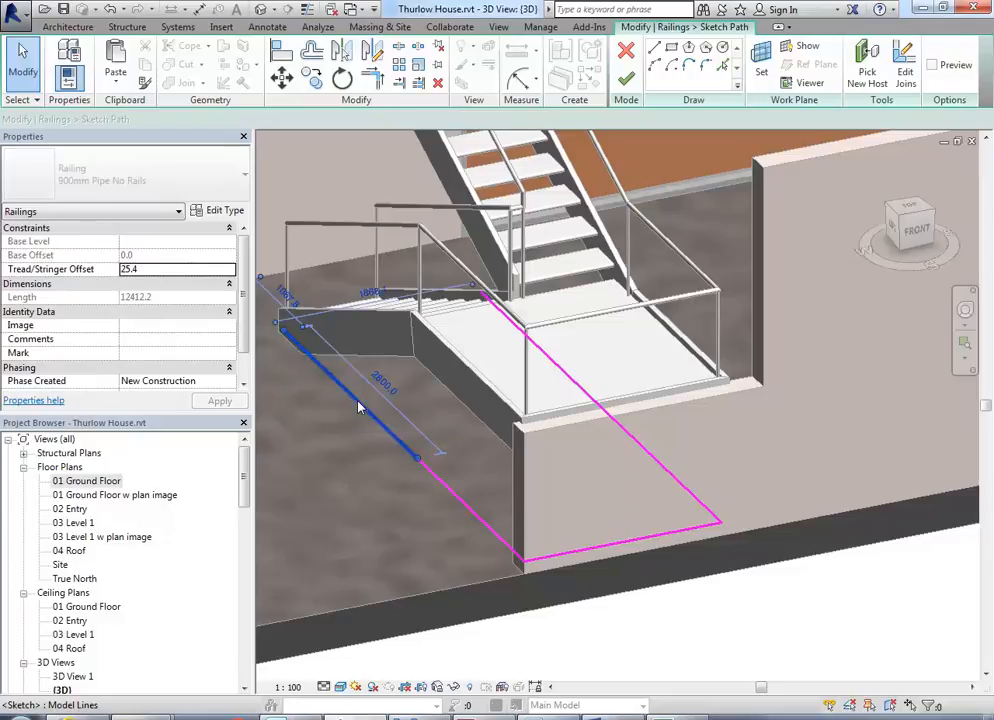
Delete the two lower-flight side lines and the landing's front edge line from the railing path, and finish the sketch
left_click(379, 422)
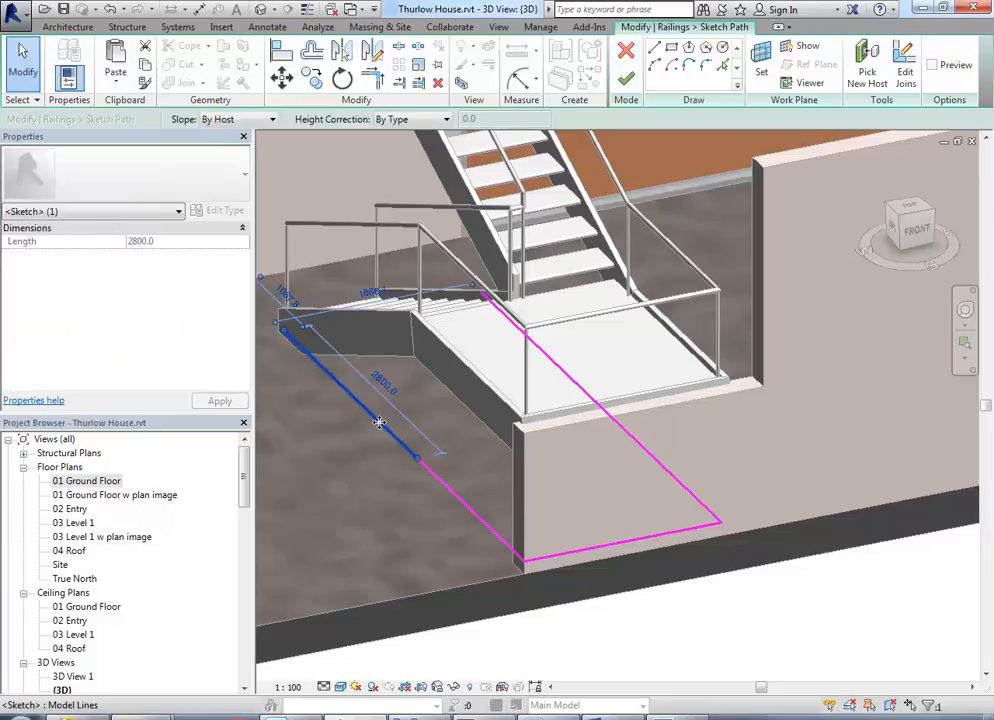
left_click(450, 497, "ctrl")
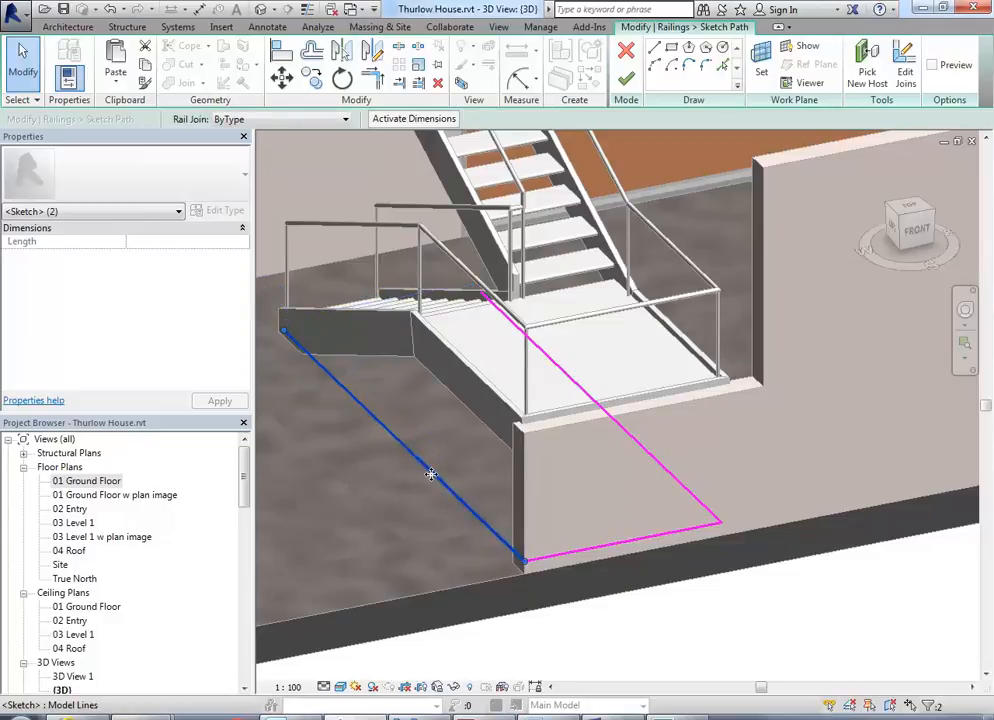
left_click(580, 556, "ctrl")
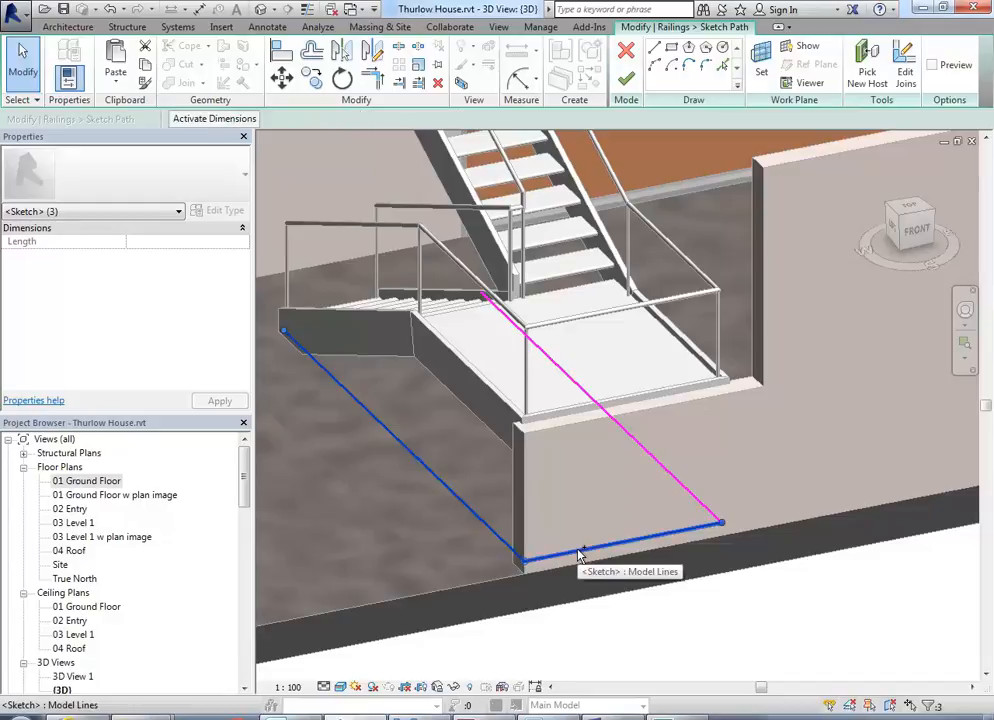
key("Delete")
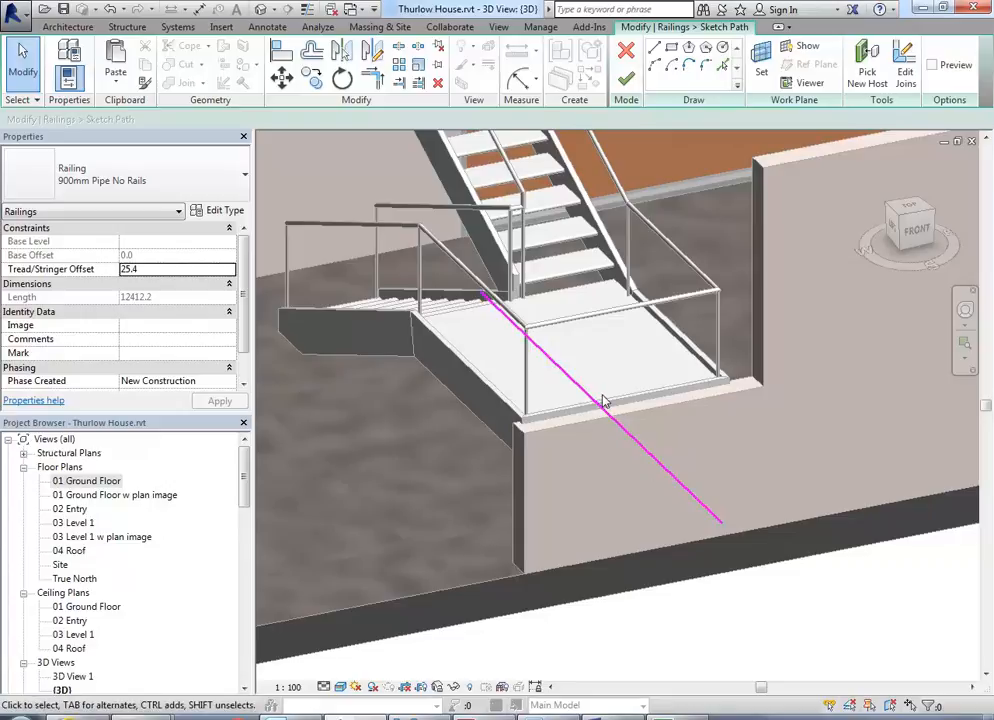
middle_click_drag(595, 473, 600, 524)
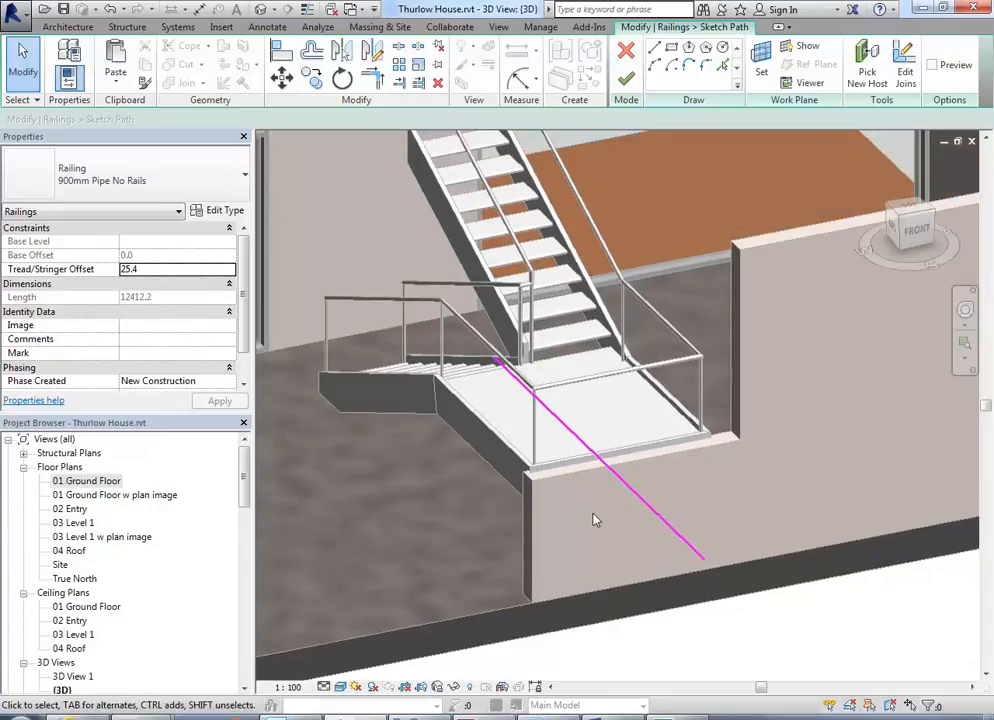
left_click(626, 79)
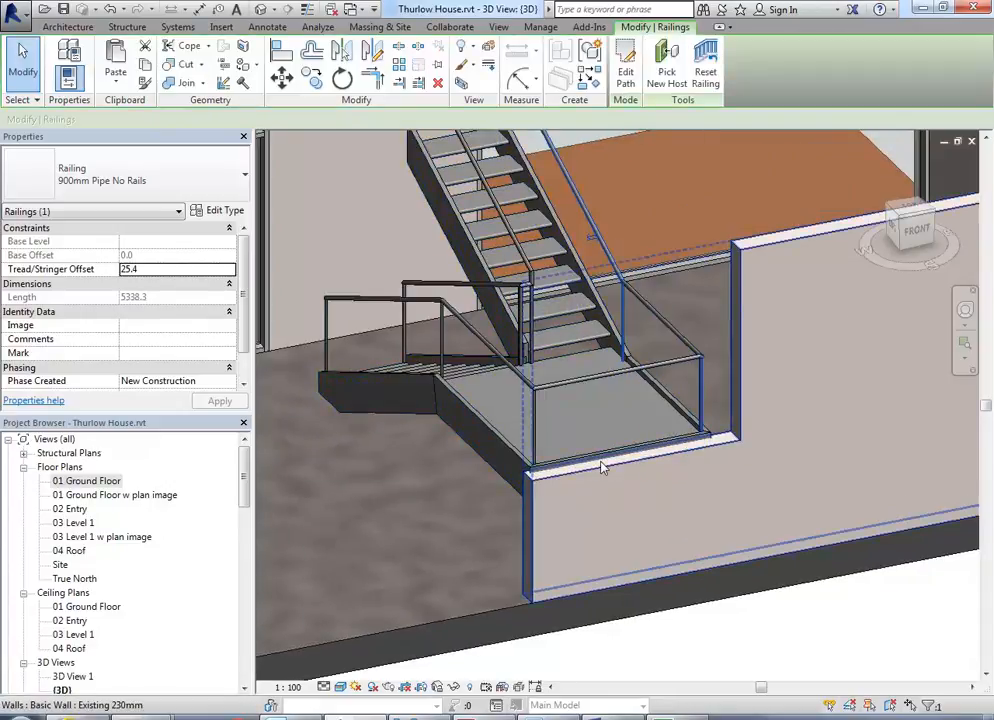
Edit the original full-length outer railing's path, deleting the two upper-flight side lines and the landing's front edge line, and finish the sketch
middle_click_drag(601, 468, 590, 440, "shift")
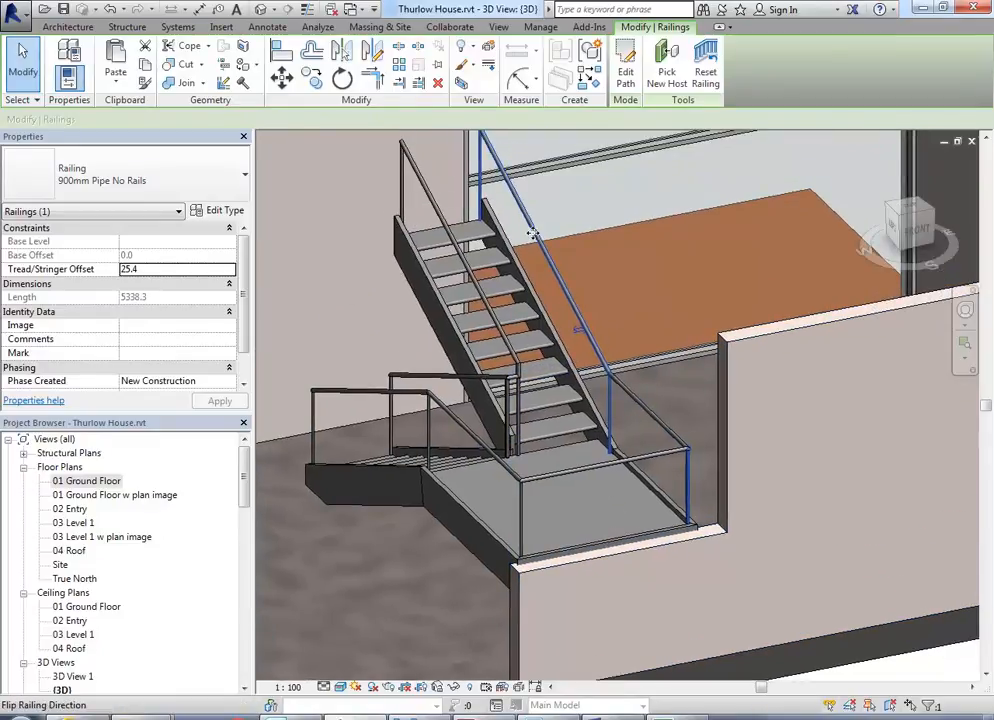
left_click(560, 482)
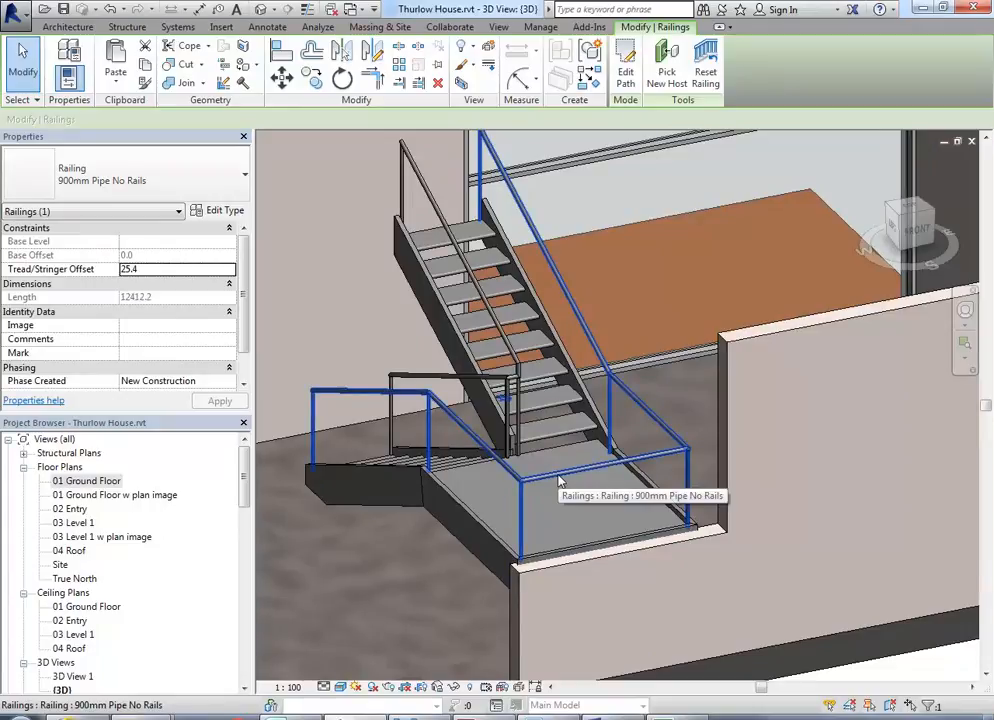
left_click(625, 70)
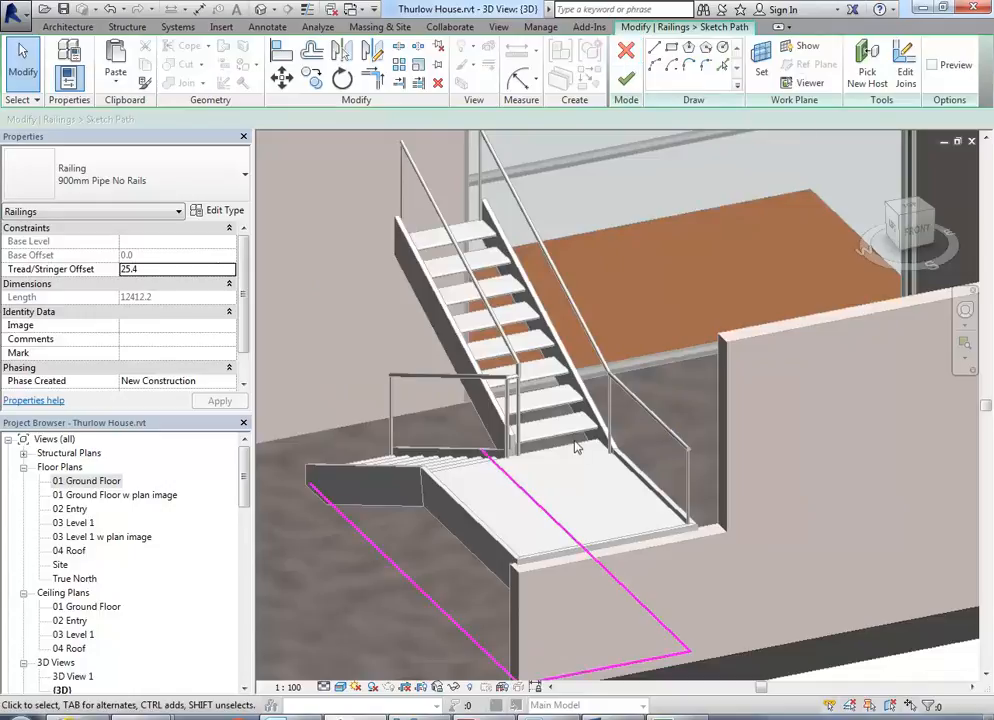
middle_click_drag(569, 455, 564, 434)
left_click(536, 489)
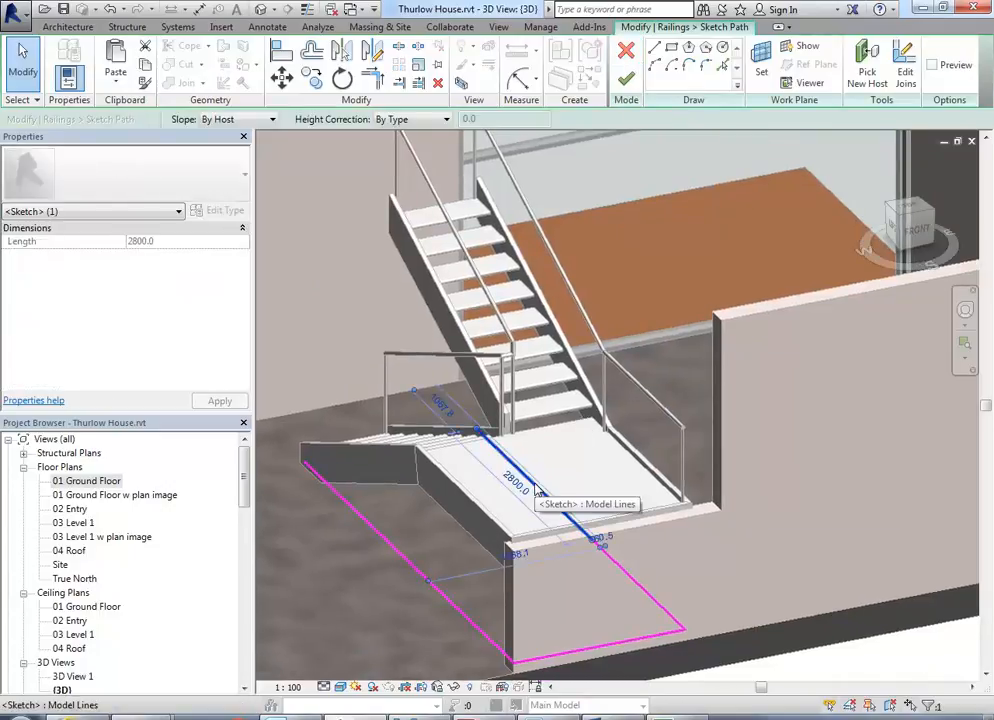
left_click(645, 595, "ctrl")
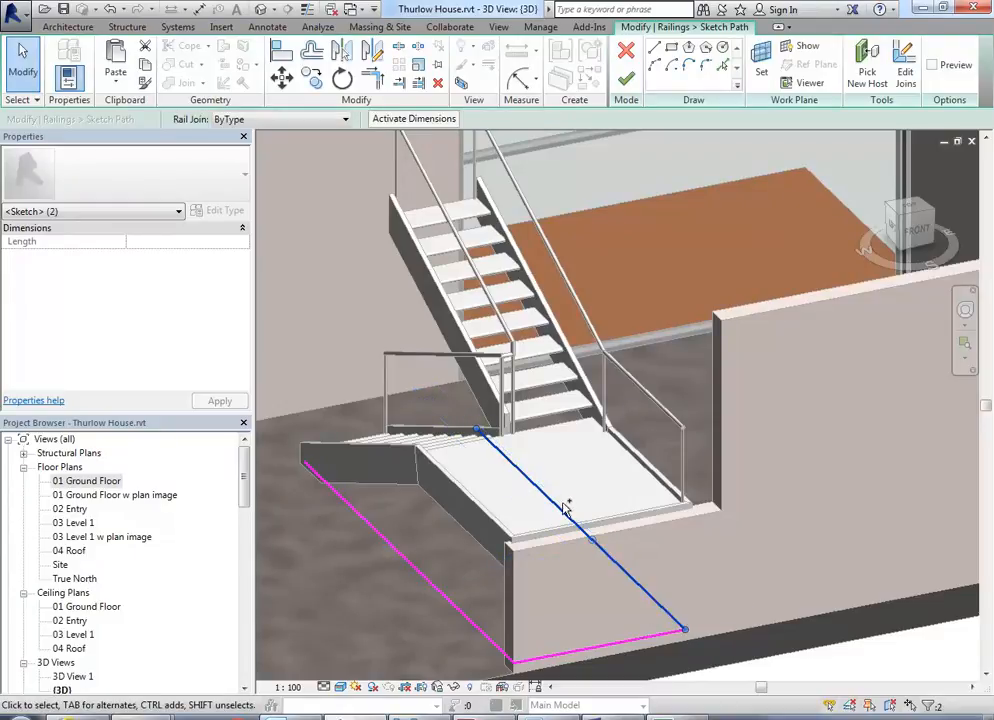
left_click(619, 650, "ctrl")
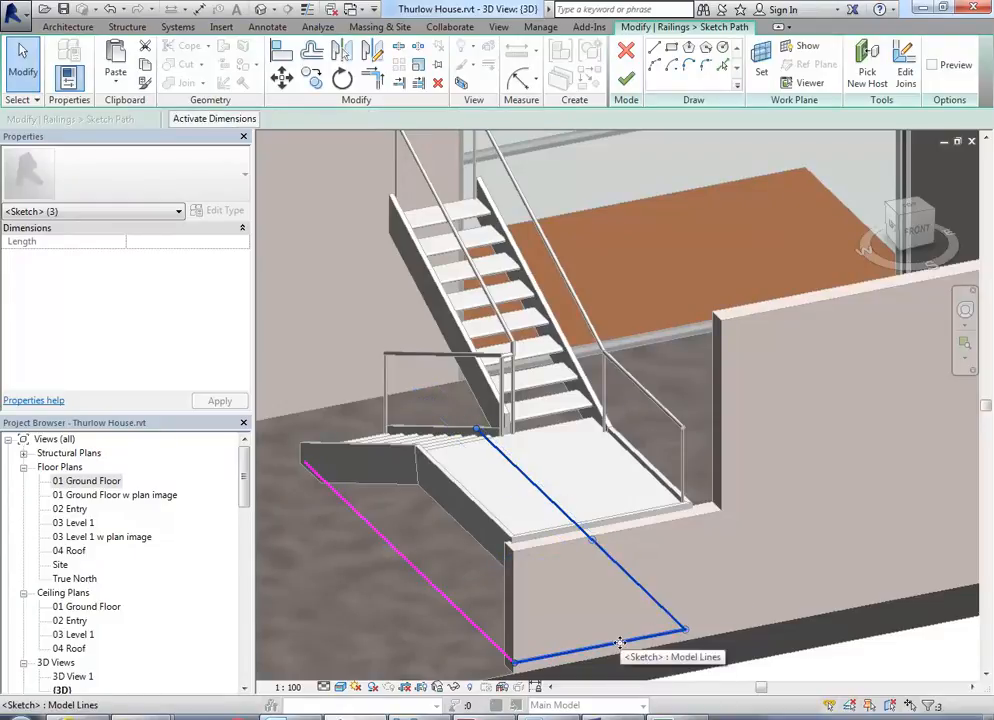
left_click(438, 84)
mouse_move(572, 439)
middle_mouse_down()
mouse_move(604, 439)
mouse_move(533, 519)
mouse_move(597, 512)
middle_mouse_up()
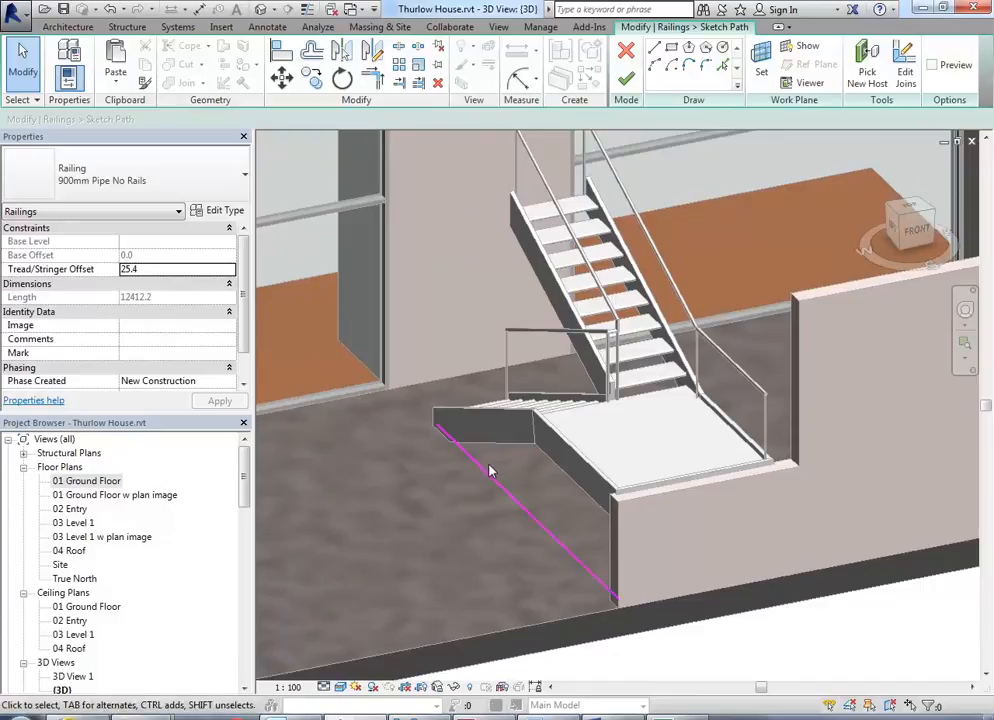
left_click(626, 79)
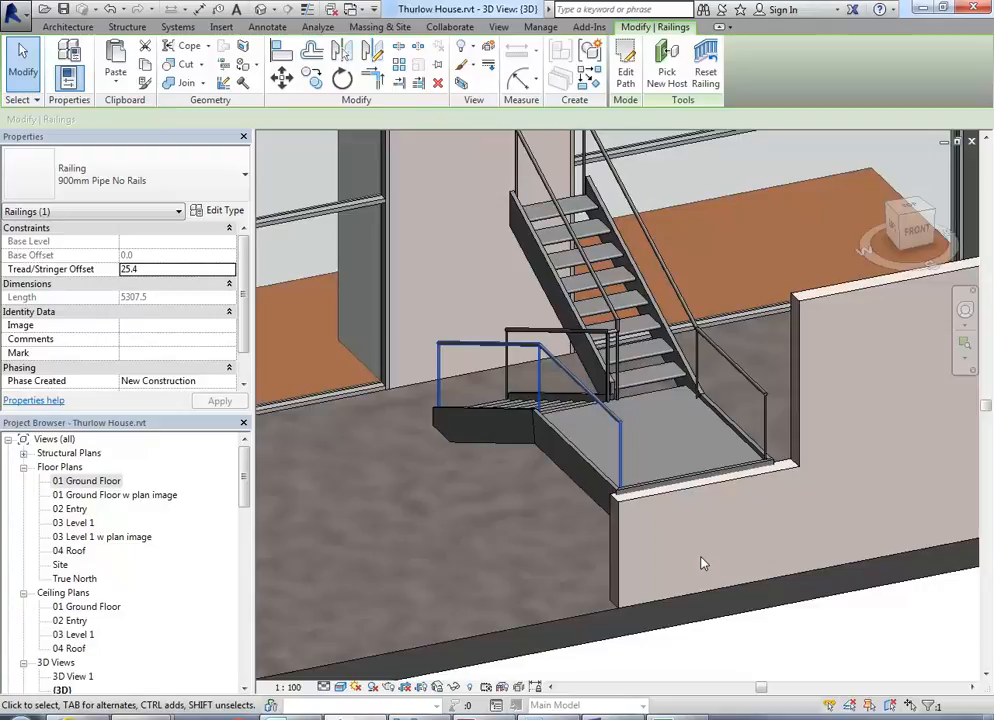
scroll(590, 480, "up", 5)
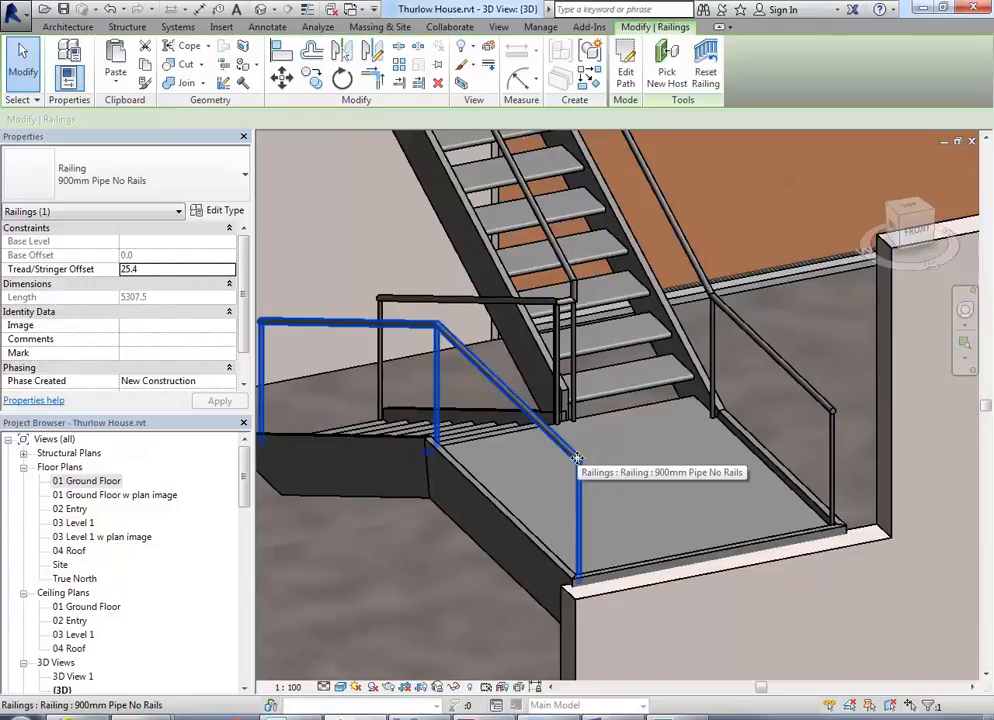
left_click(833, 418)
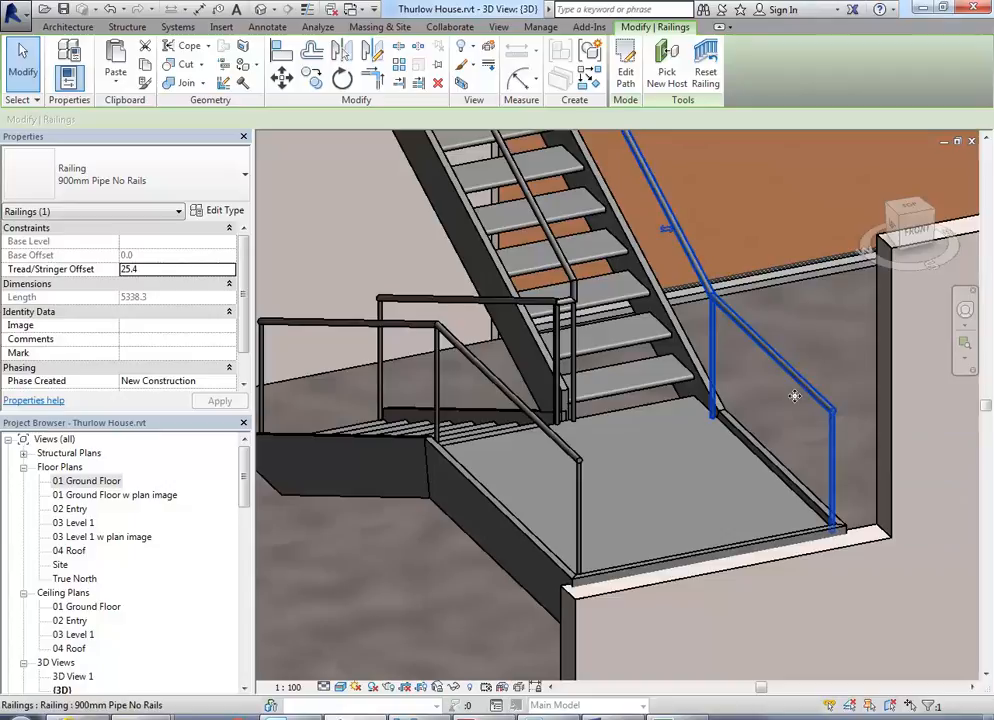
left_click(148, 66)
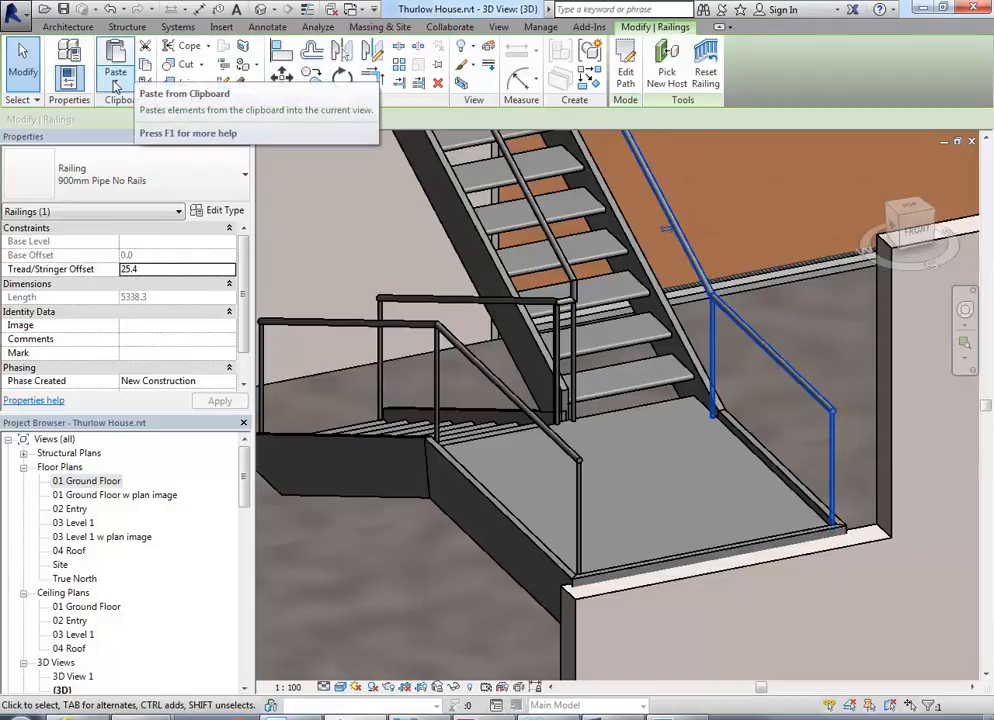
key("Escape")
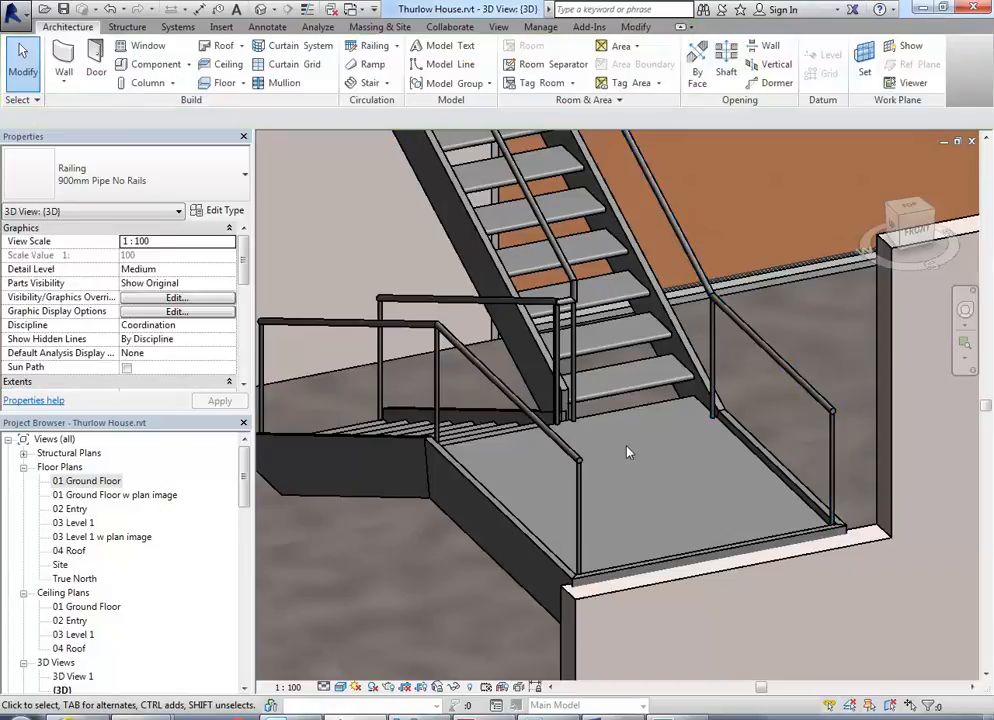
scroll(628, 453, "down", 3)
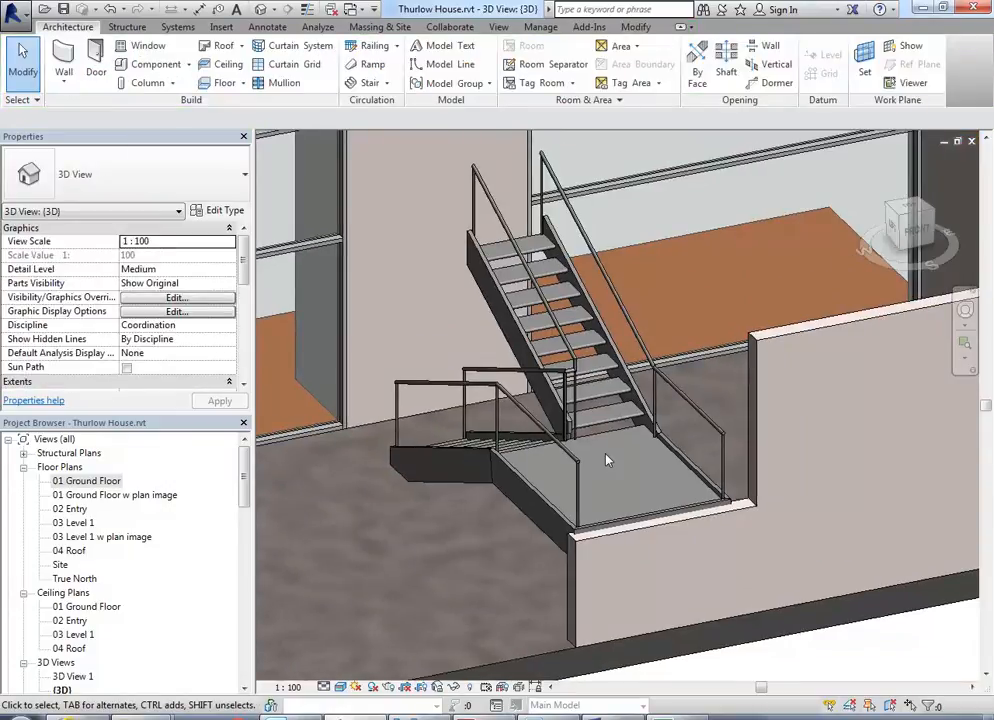
Open the floor plan view 03 Level 1 w plan image
scroll(607, 460, "down", 5)
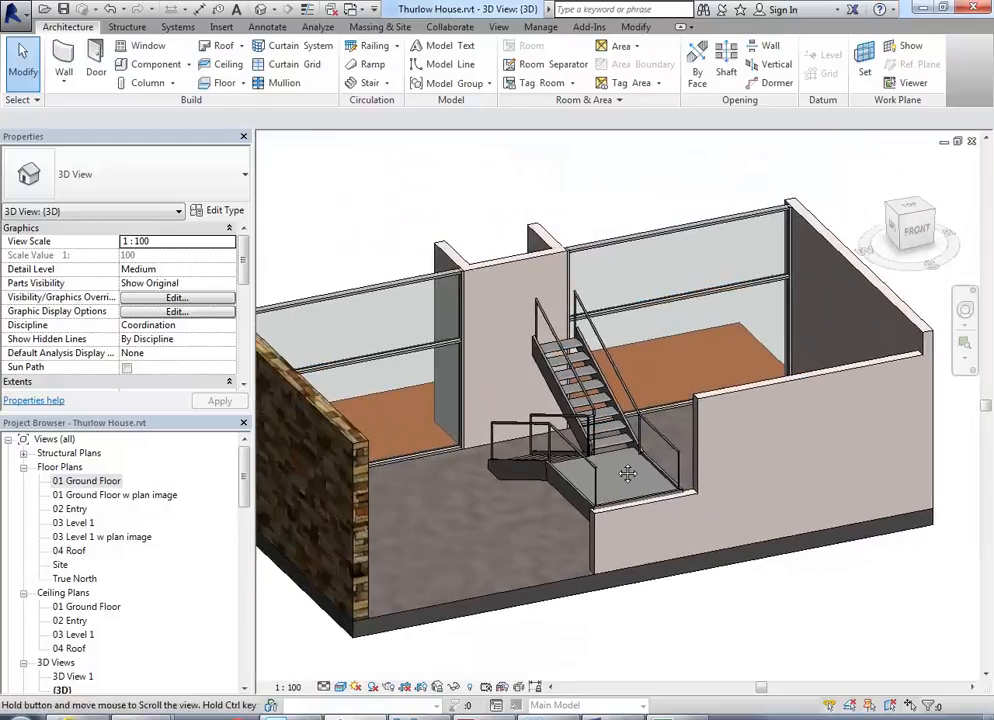
middle_click_drag(543, 388, 553, 390)
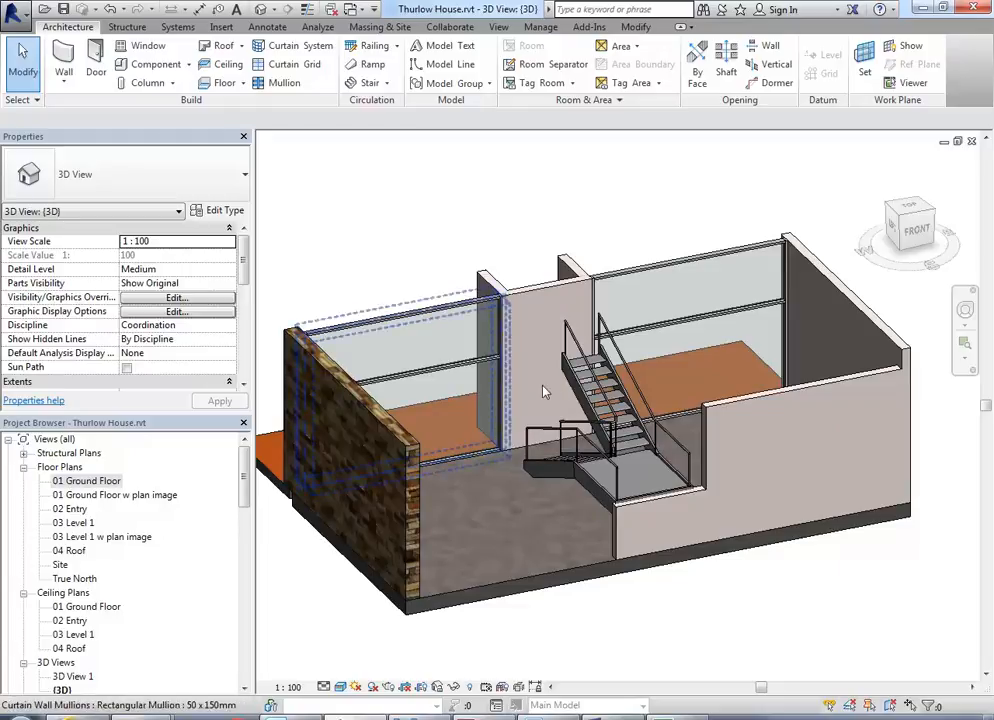
double_click(93, 538)
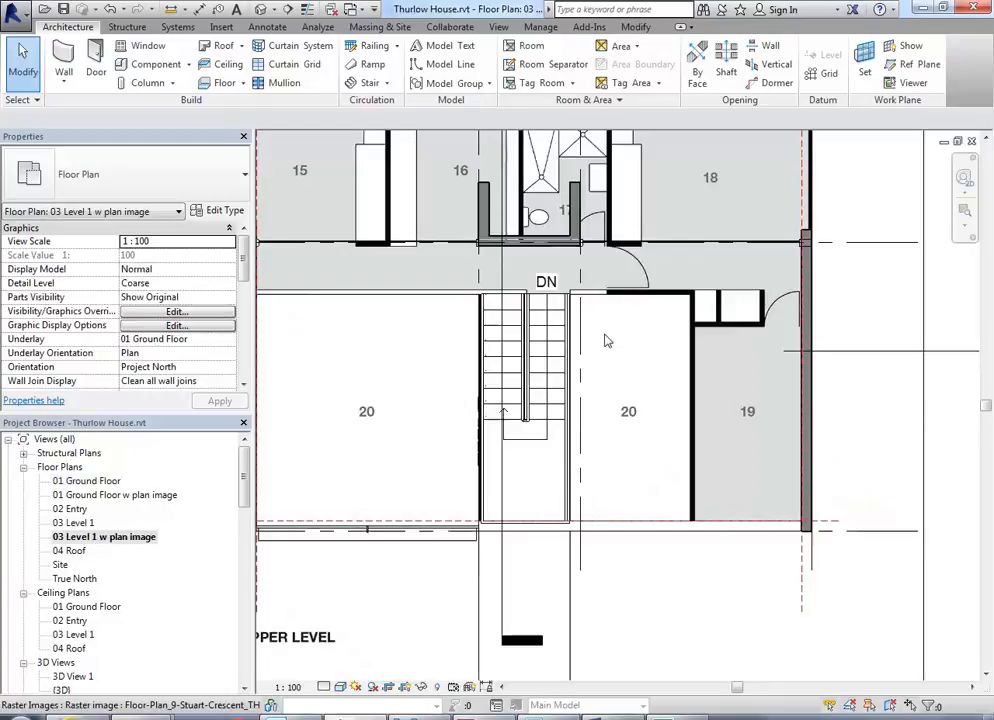
Examine the upper-level plan image, including the bedrooms, the corridor, the stair and the void areas
scroll(604, 339, "down", 3)
middle_click_drag(604, 339, 682, 398)
middle_click_drag(552, 439, 455, 451)
scroll(502, 431, "up", 2)
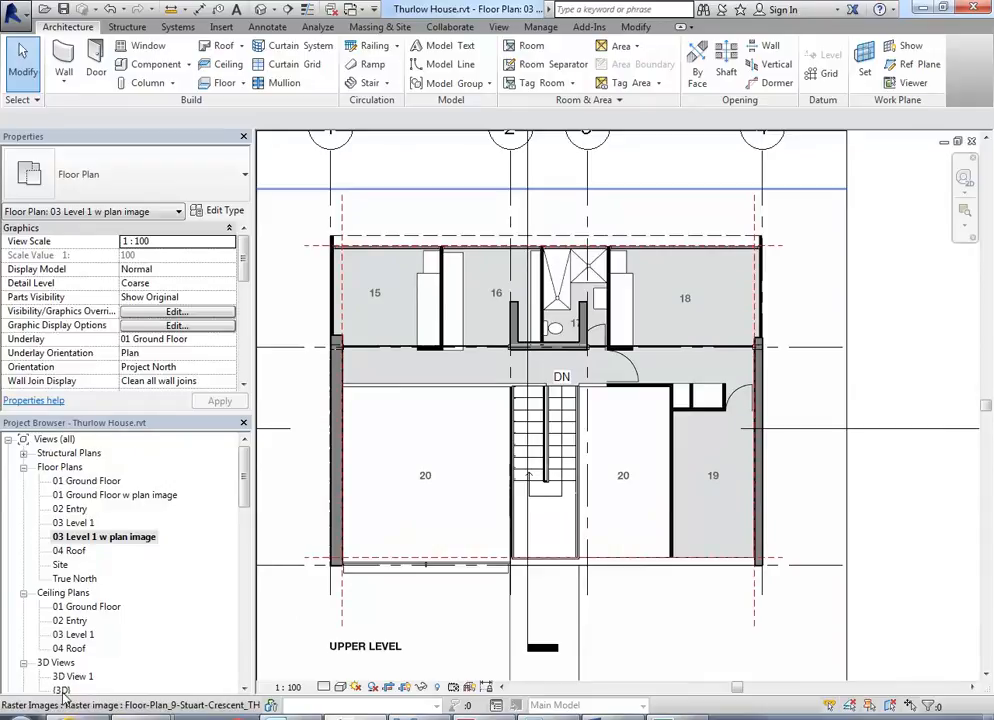
middle_click_drag(415, 443, 440, 456)
scroll(427, 450, "up", 2)
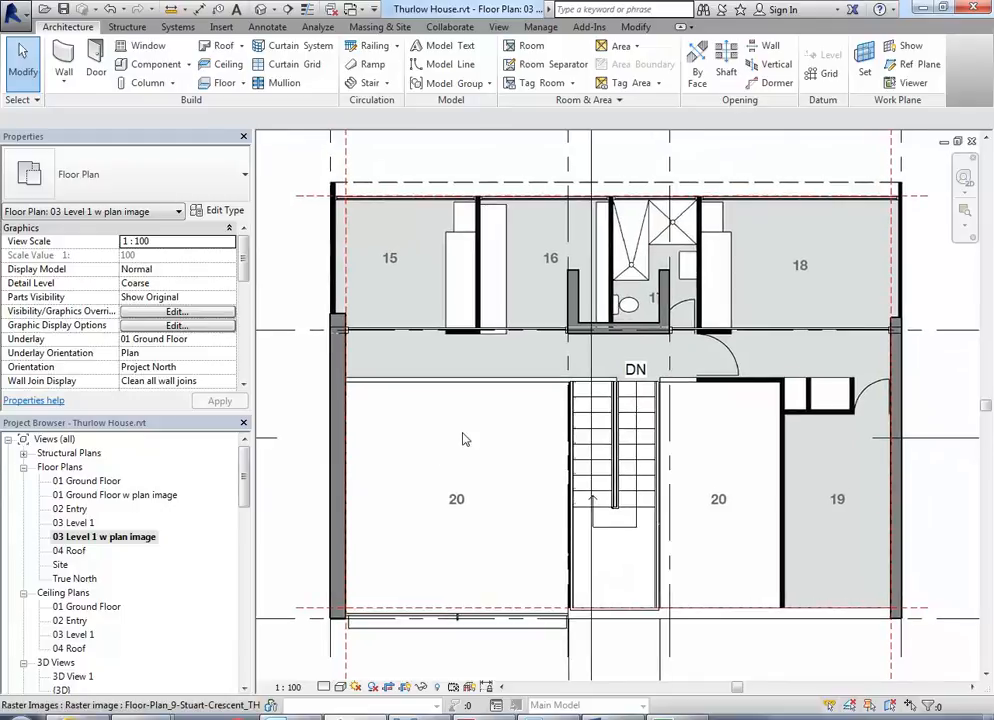
scroll(553, 390, "down", 4)
middle_click_drag(553, 390, 555, 376)
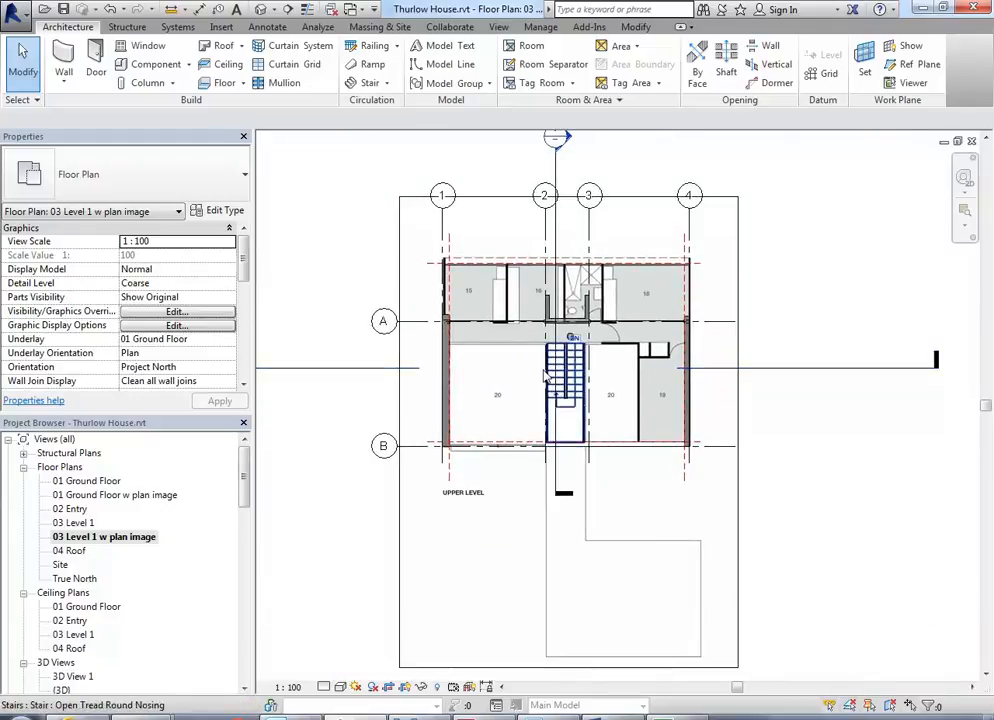
Switch to Adobe Acrobat and examine the house section and upper floor plan in Floorplan and Section.pdf
key("alt+Tab")
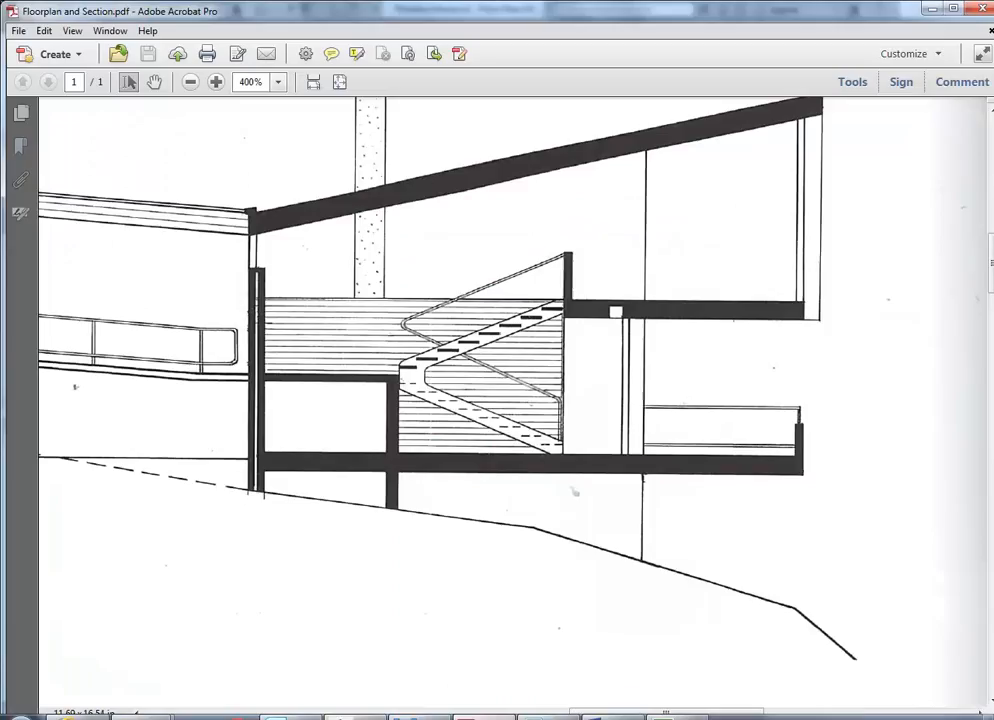
scroll(545, 547, "down", 5, "ctrl")
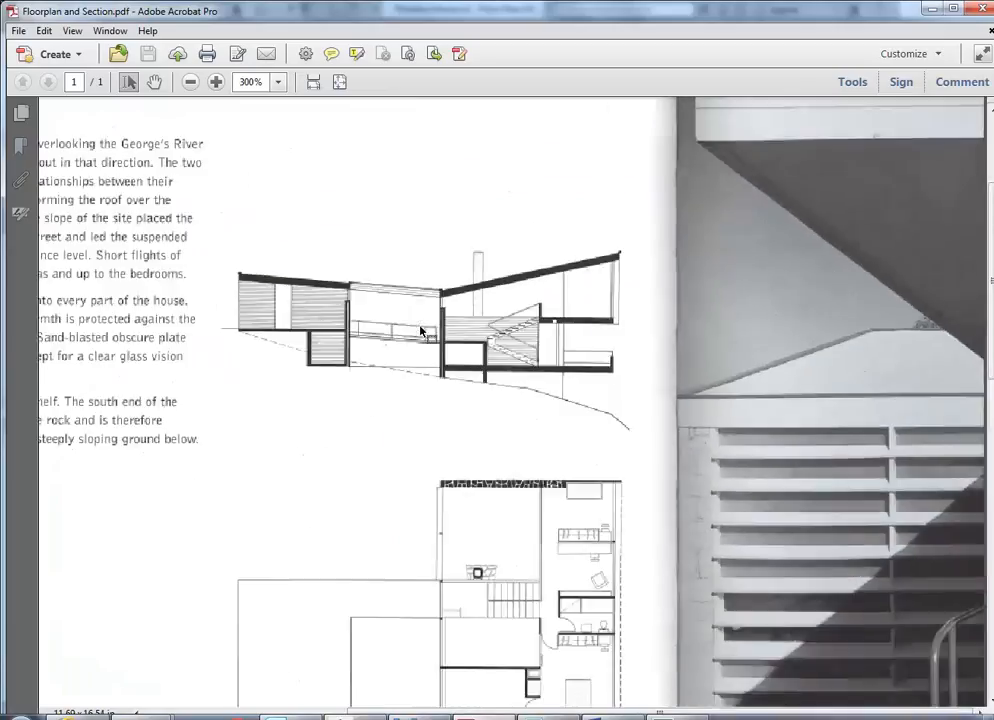
scroll(545, 547, "up", 1, "ctrl")
scroll(613, 642, "up", 4, "ctrl")
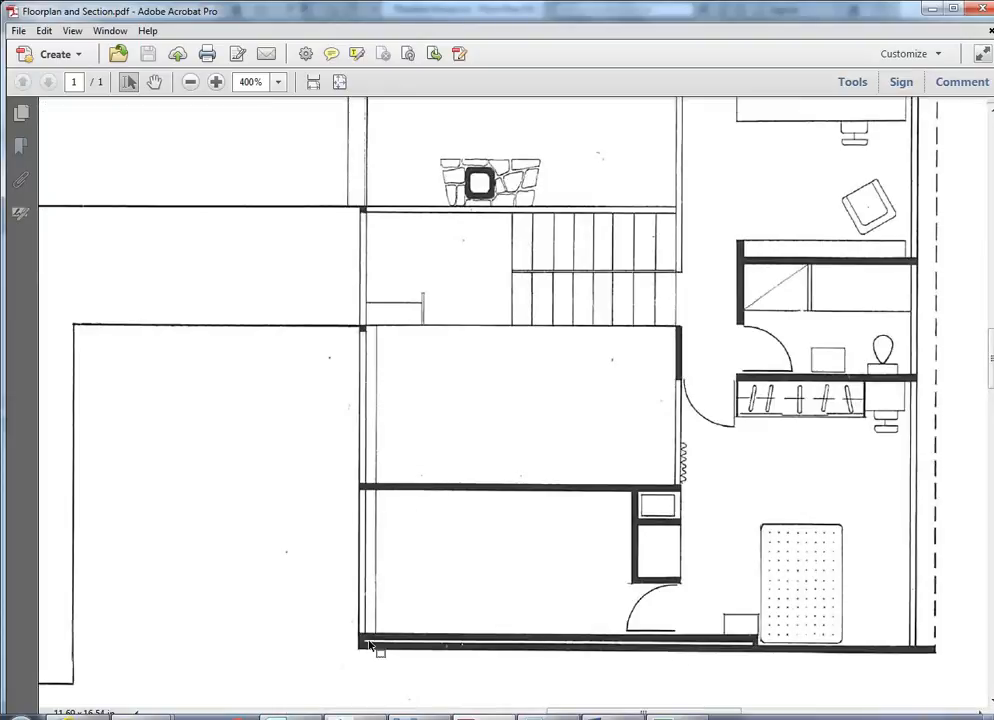
scroll(410, 568, "down", 2, "ctrl")
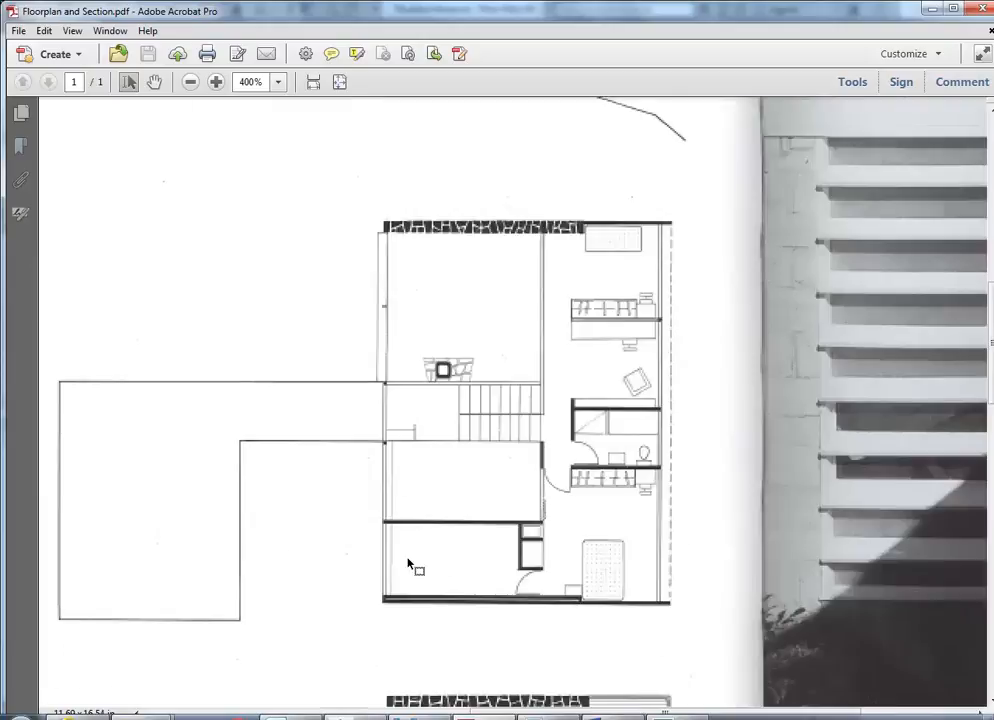
scroll(410, 568, "down", 4, "ctrl")
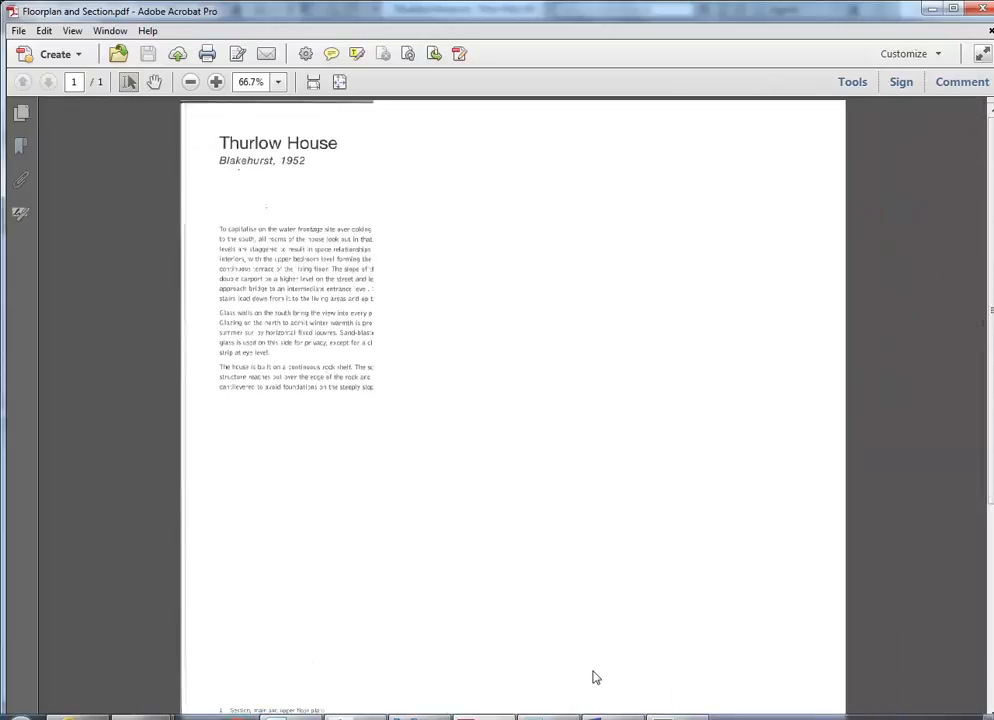
scroll(594, 678, "up", 1, "ctrl")
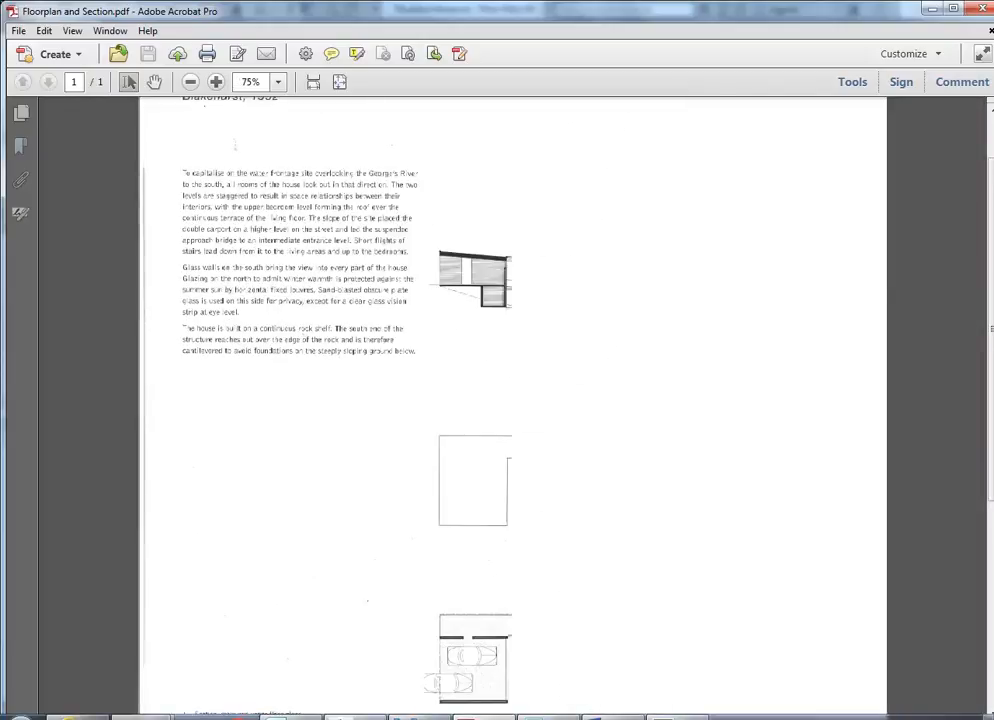
Open the floor plan JPEG from the Thurlow House folder, check the upper-level layout against its room legend, and close the folder window
left_click(142, 715)
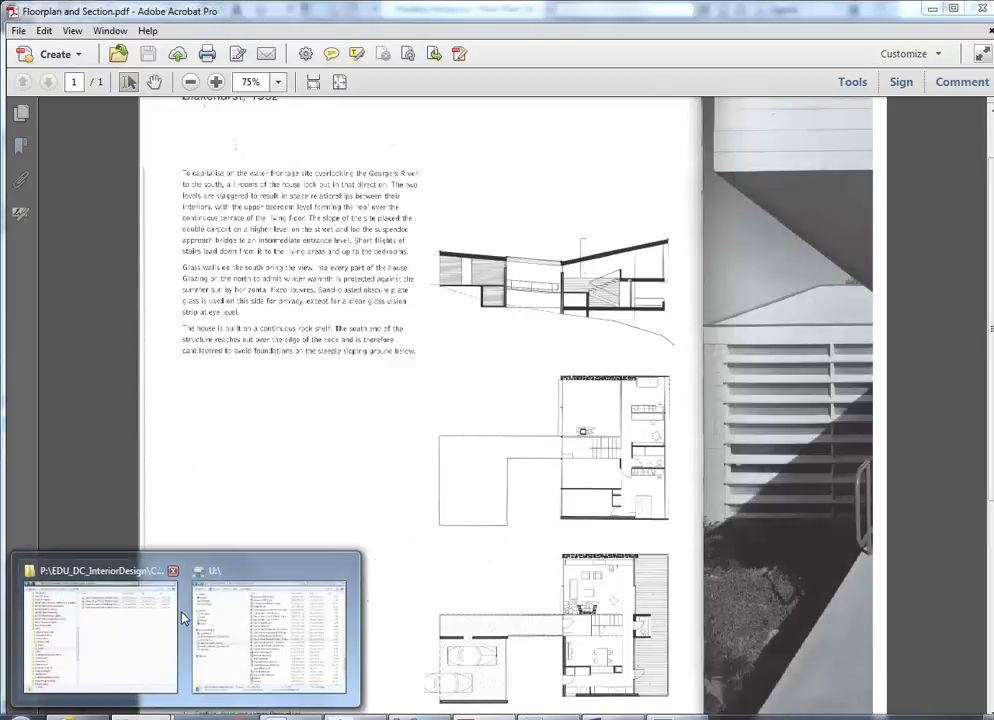
left_click(96, 624)
left_click(379, 98)
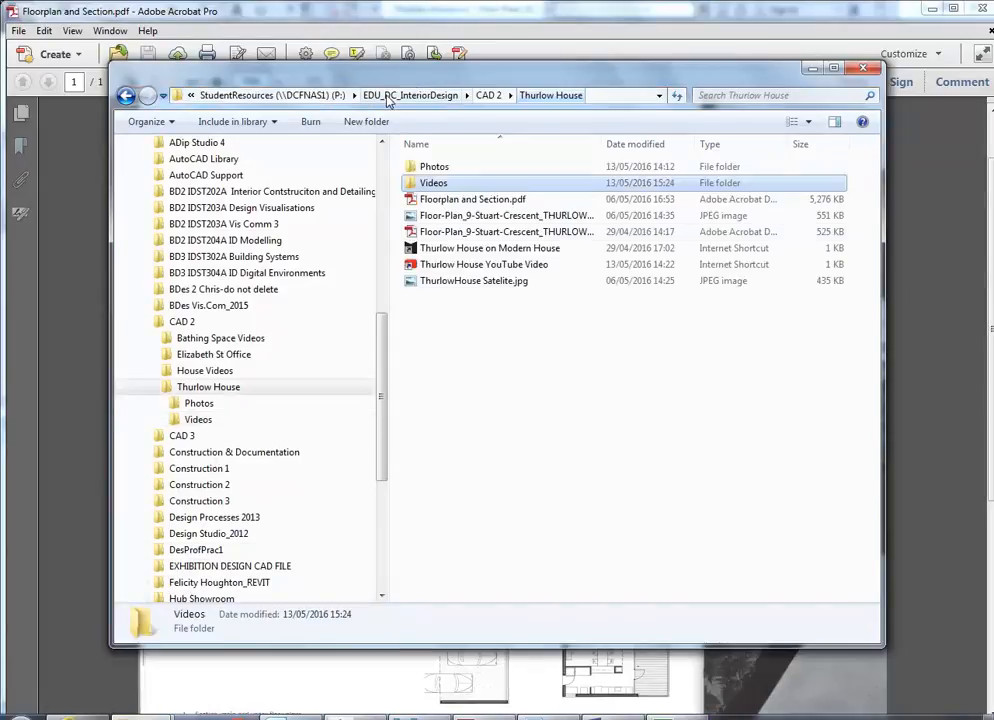
left_click(450, 218)
right_click(450, 218)
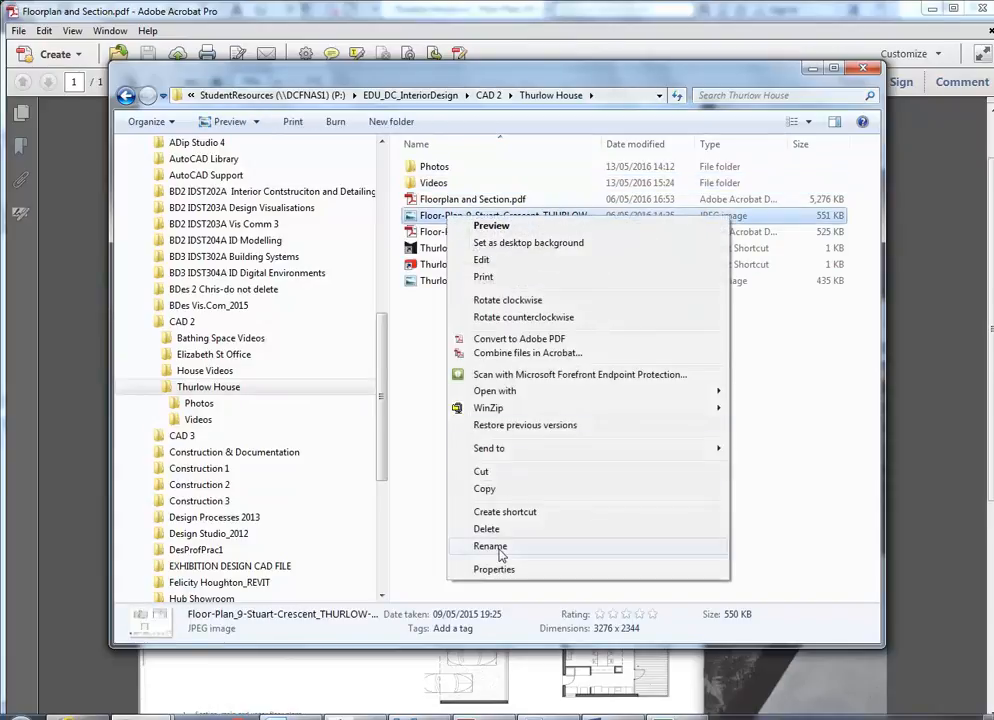
mouse_move(600, 398)
left_click(760, 506)
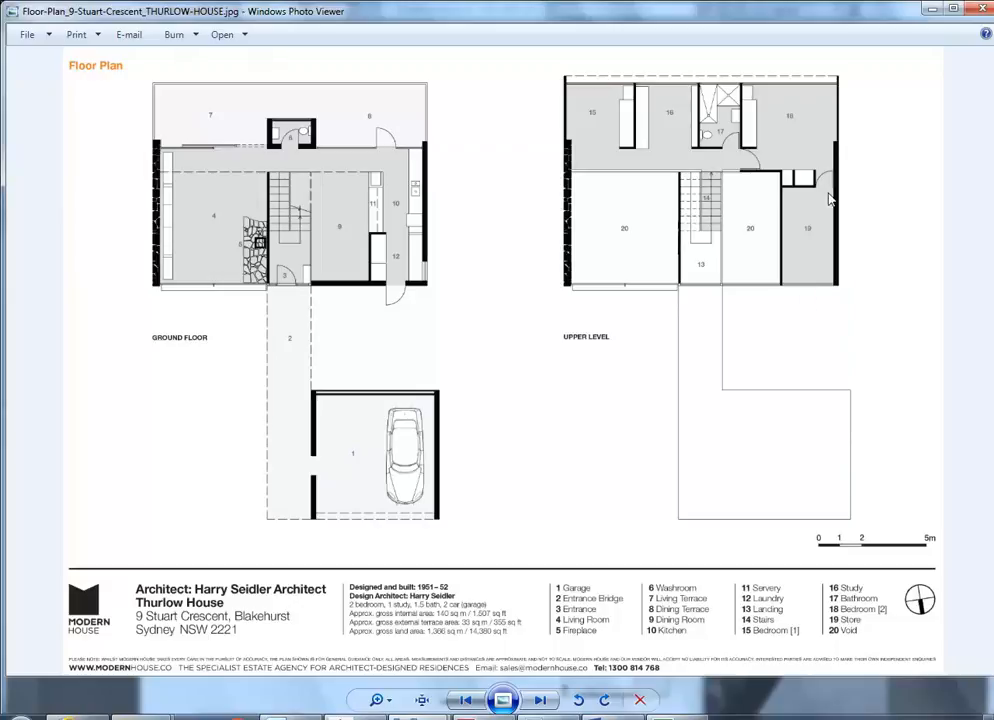
left_click(930, 9)
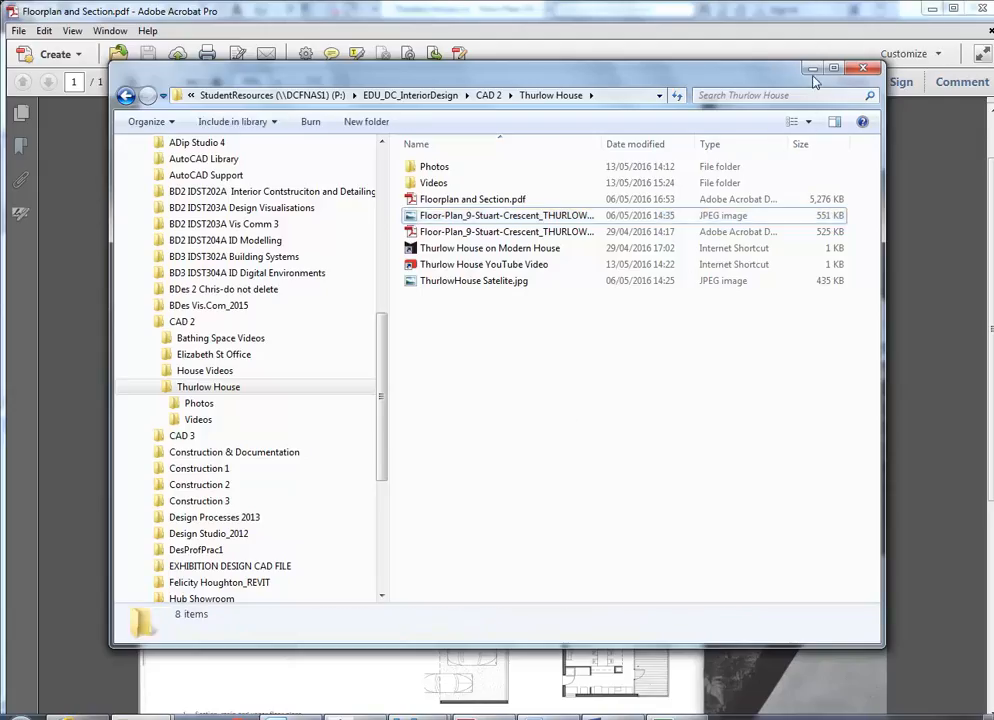
left_click(863, 68)
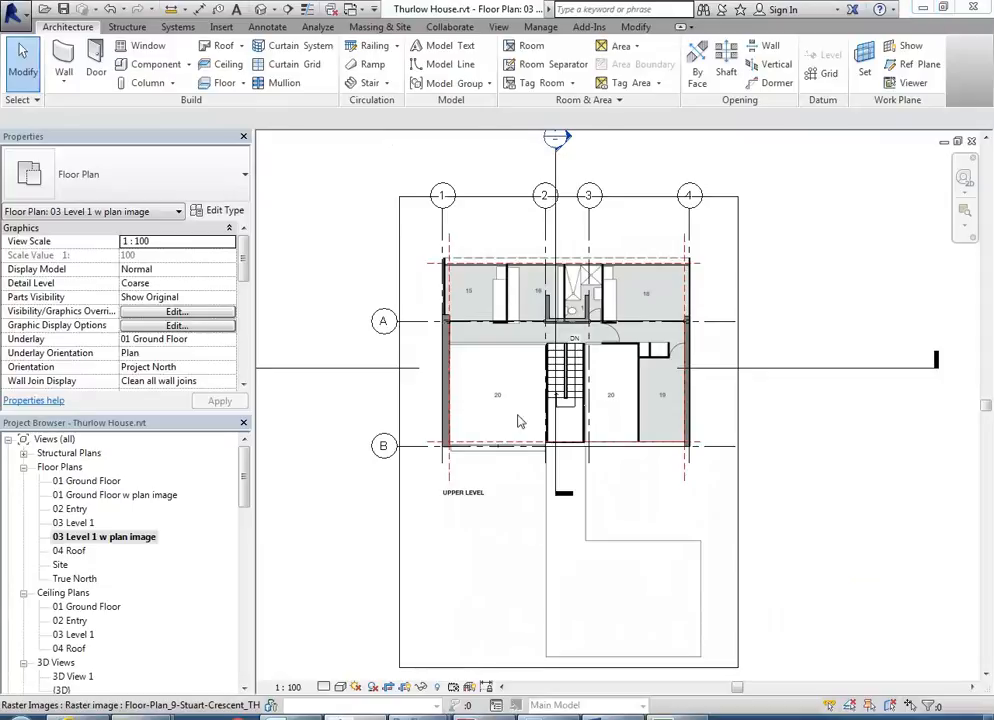
Begin a new Generic 150mm floor boundary sketch on level 03 Level 1, in the view with the plan image
middle_click_drag(519, 419, 475, 475)
scroll(494, 440, "up", 1)
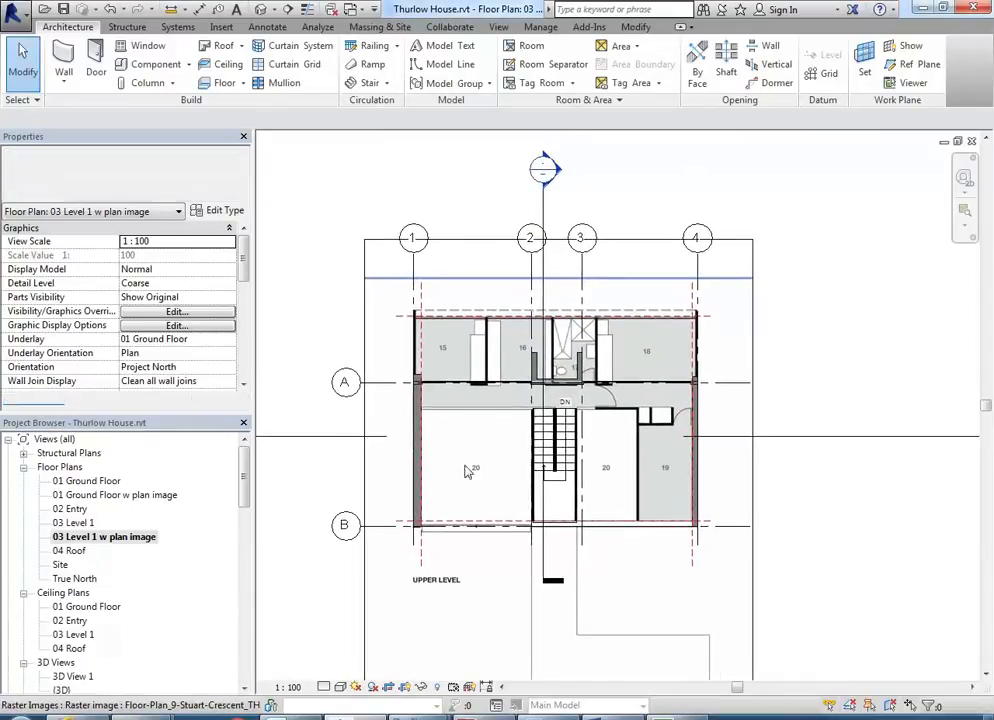
scroll(475, 475, "up", 2)
middle_click_drag(564, 444, 555, 468)
scroll(512, 421, "up", 1)
middle_click_drag(512, 421, 521, 439)
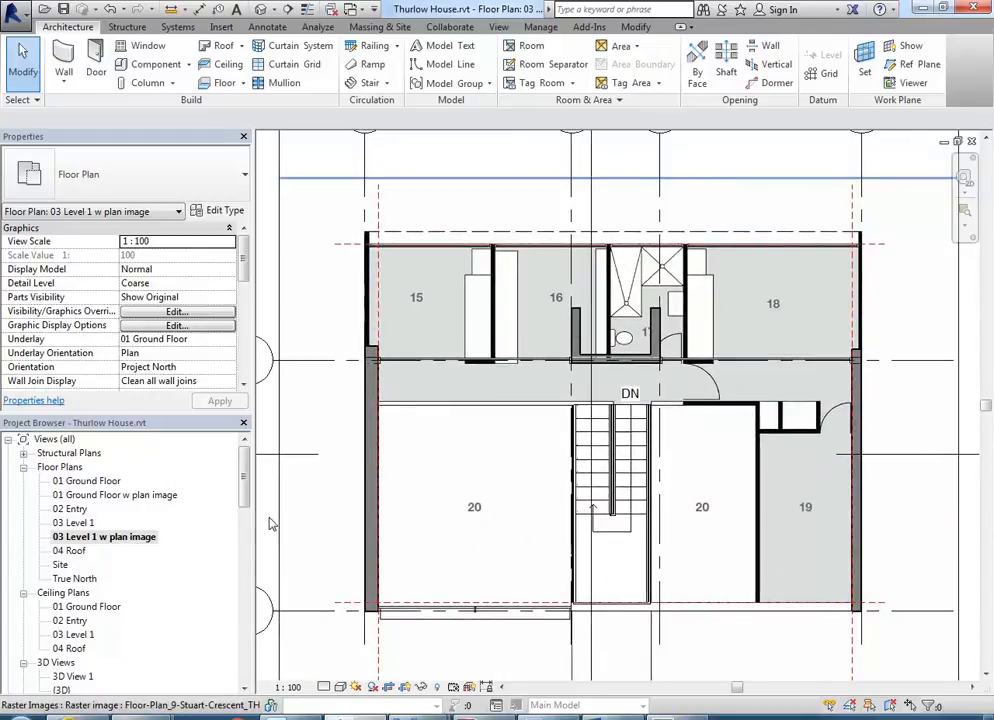
left_click(130, 538)
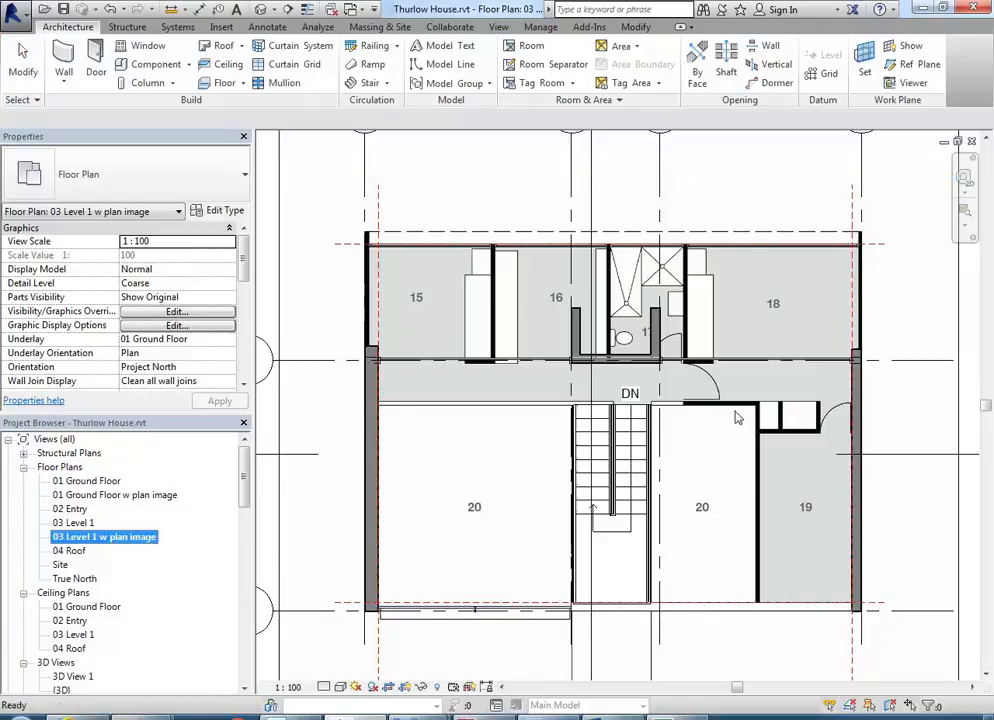
left_click(218, 88)
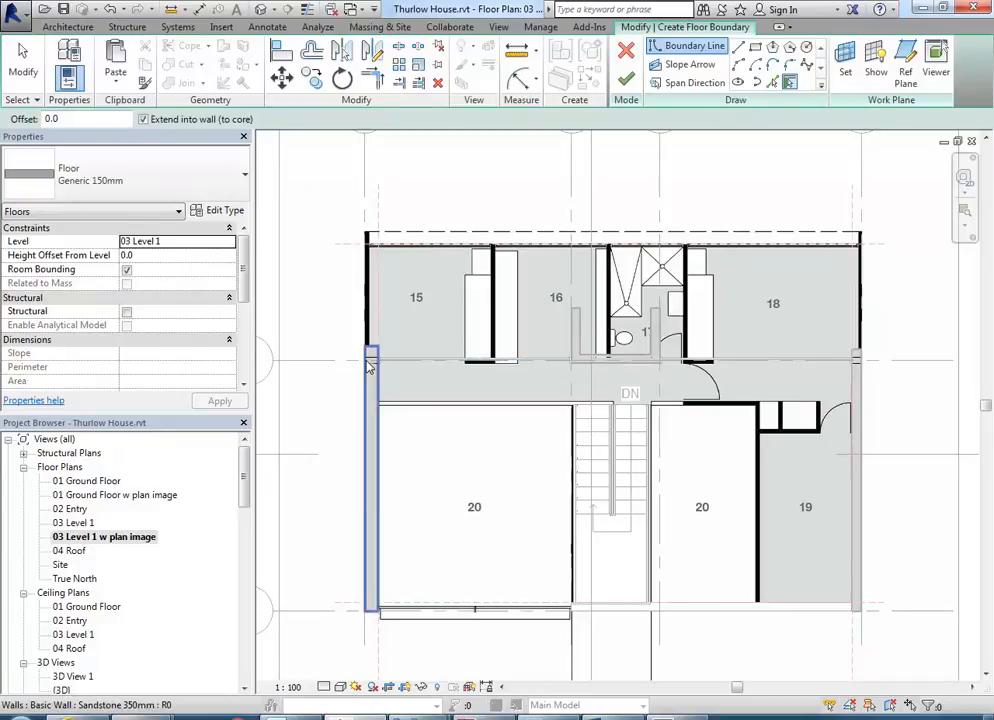
Examine how the modelled side wall lines up with the plan image's thinner outer wall beside room 15
scroll(356, 323, "up", 4)
scroll(356, 323, "down", 5)
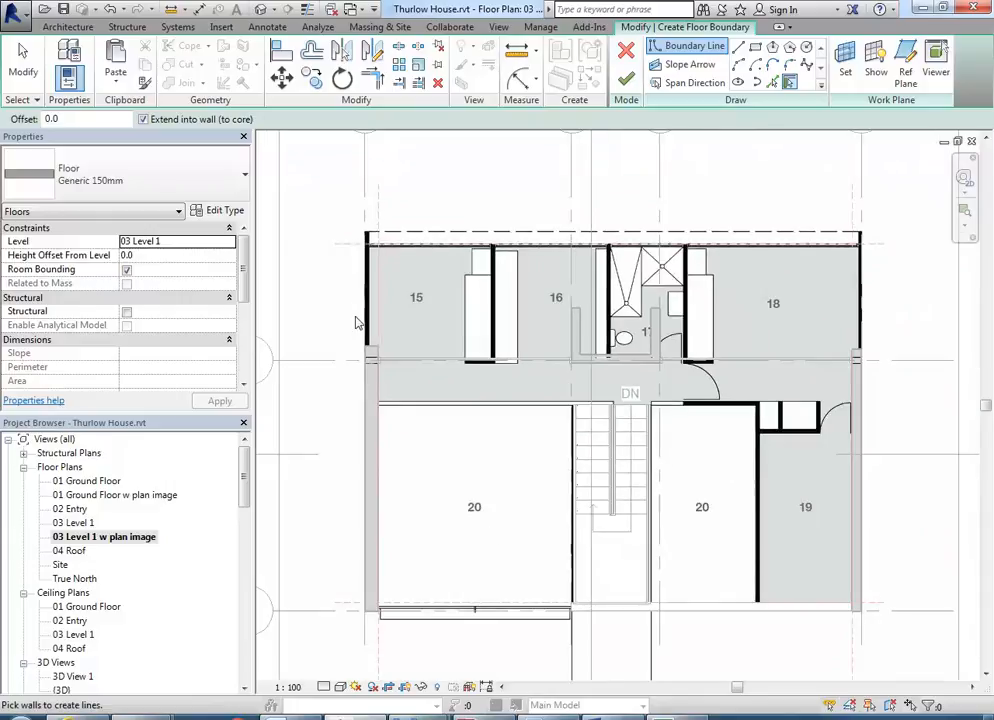
scroll(356, 323, "up", 5)
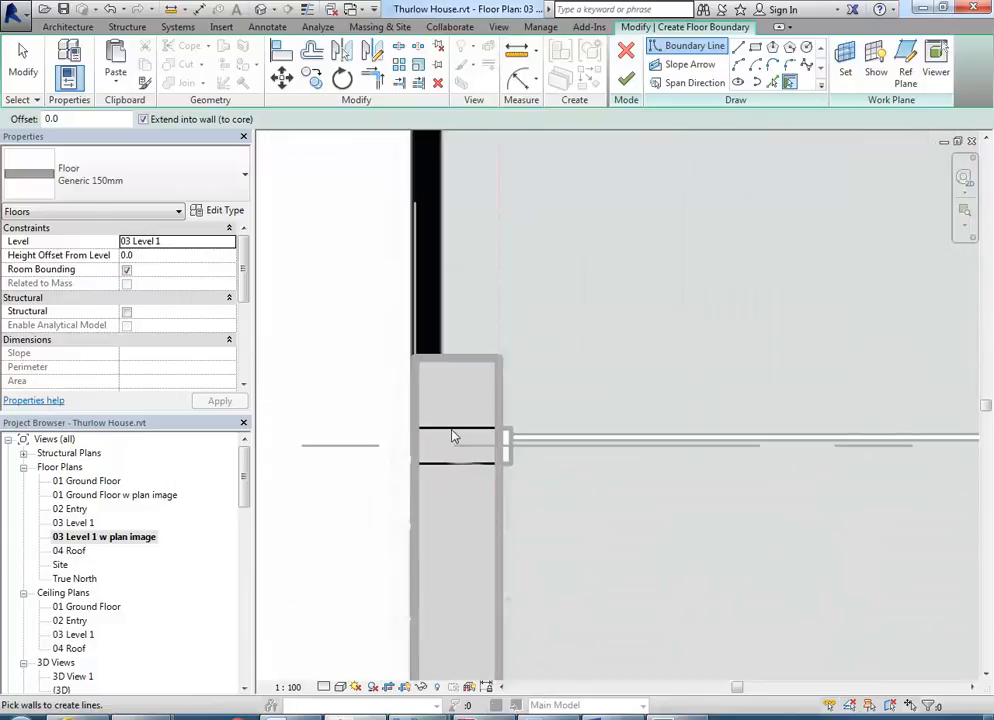
scroll(443, 317, "down", 5)
middle_click_drag(444, 328, 397, 364)
scroll(387, 355, "down", 2)
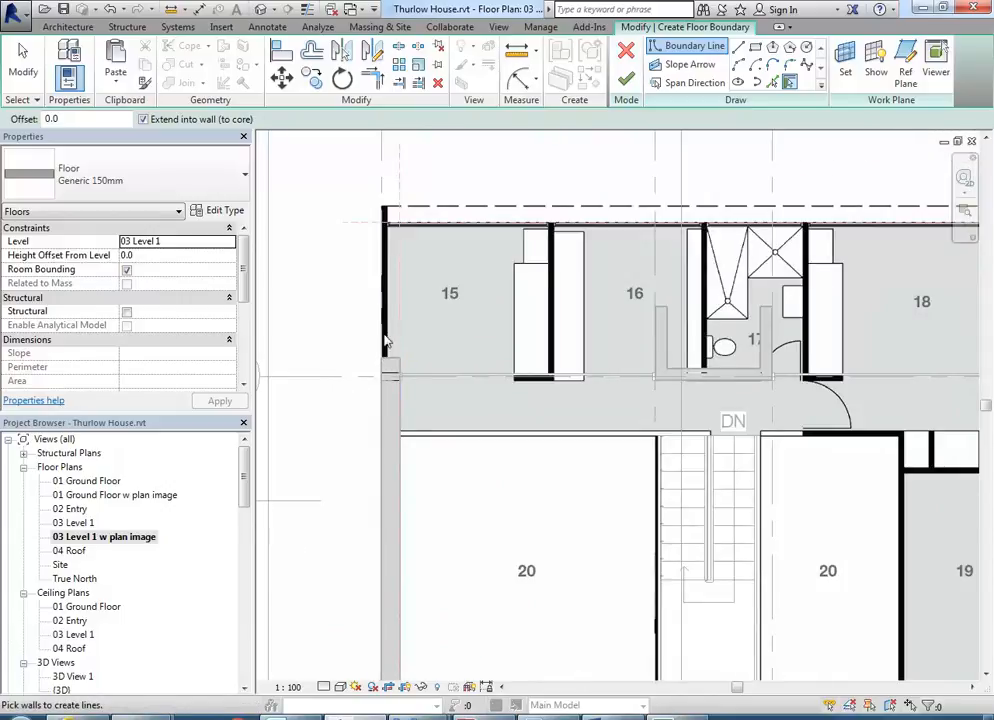
scroll(390, 209, "down", 2)
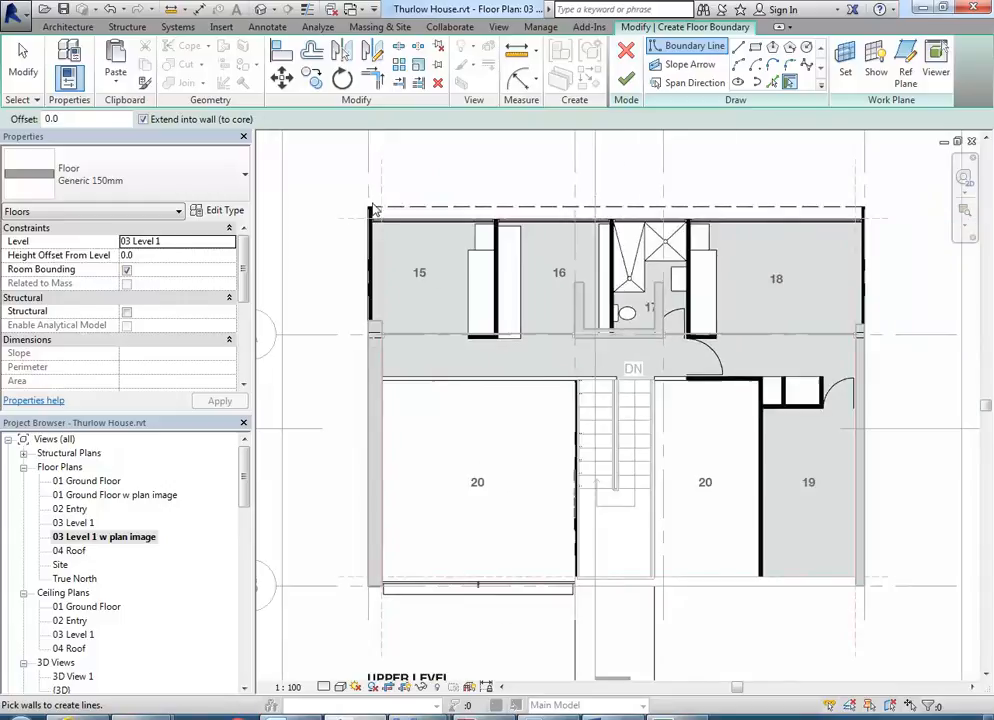
scroll(375, 300, "up", 4)
middle_click_drag(375, 307, 406, 260)
scroll(400, 251, "down", 3)
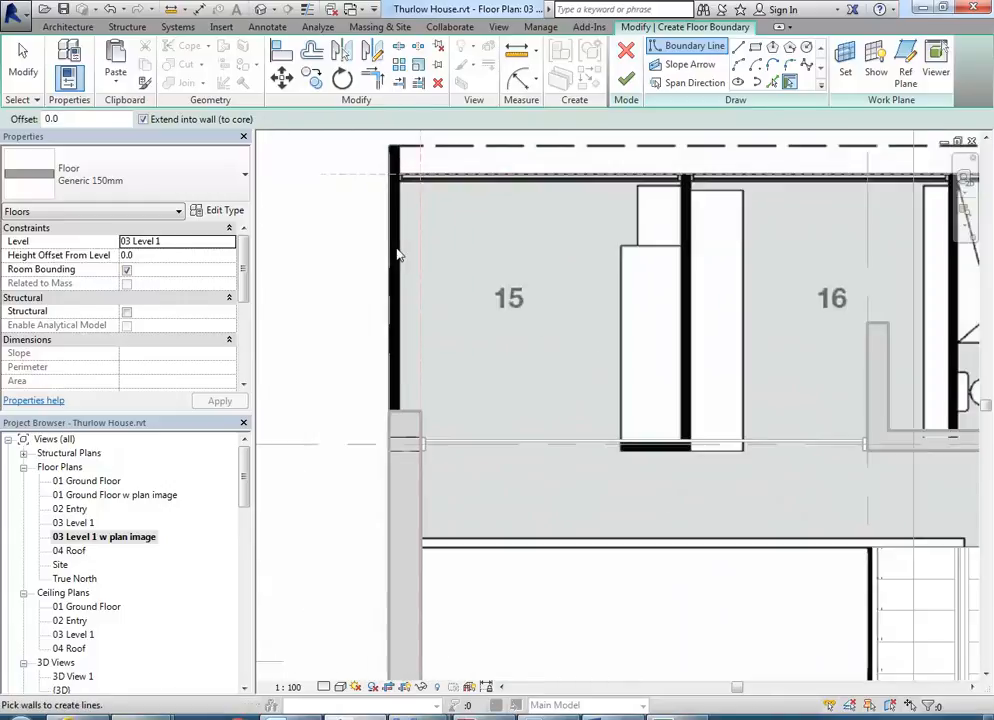
scroll(398, 255, "down", 3)
middle_click_drag(535, 287, 462, 321)
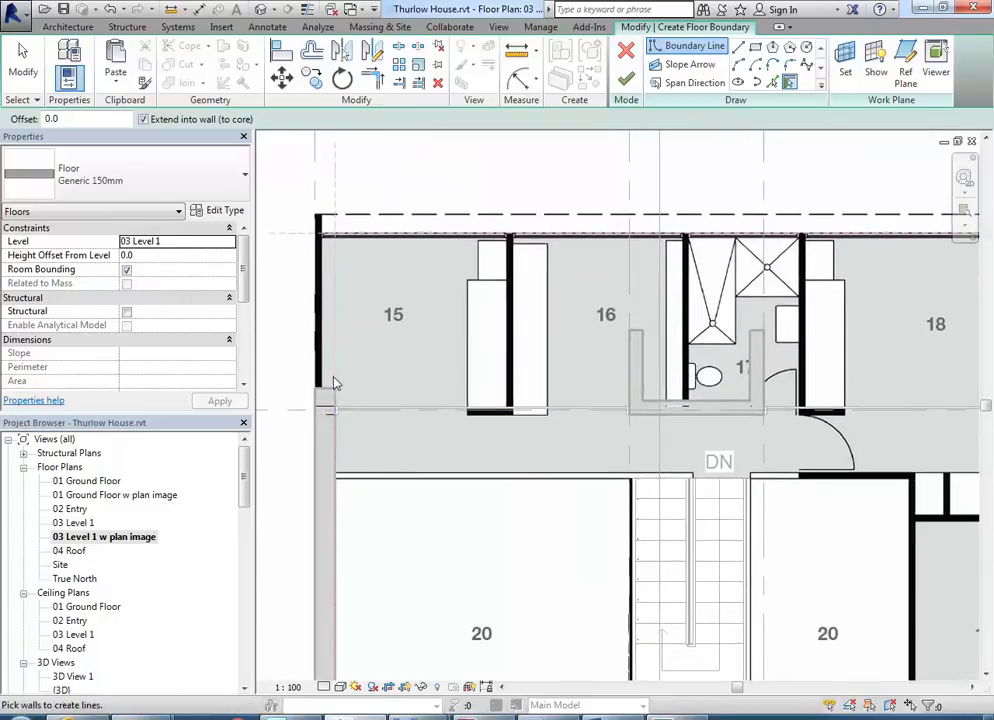
scroll(322, 360, "down", 3)
middle_click_drag(322, 355, 345, 344)
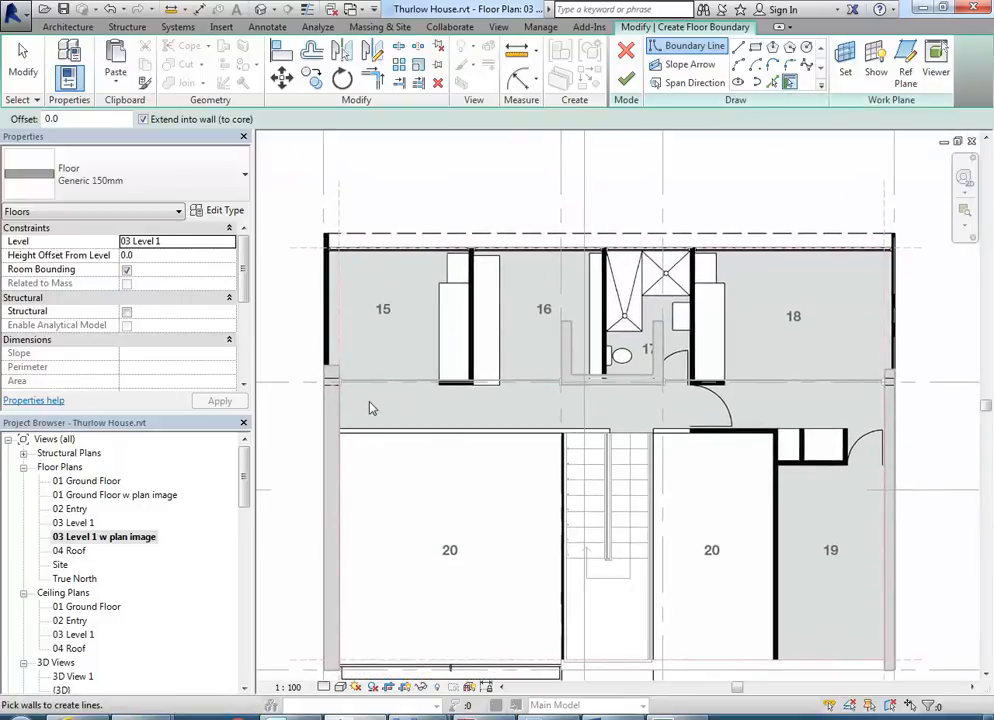
Add floor boundary lines from the inner faces of the two side walls and along the outer window edge of rooms 15 to 18
left_click(344, 423)
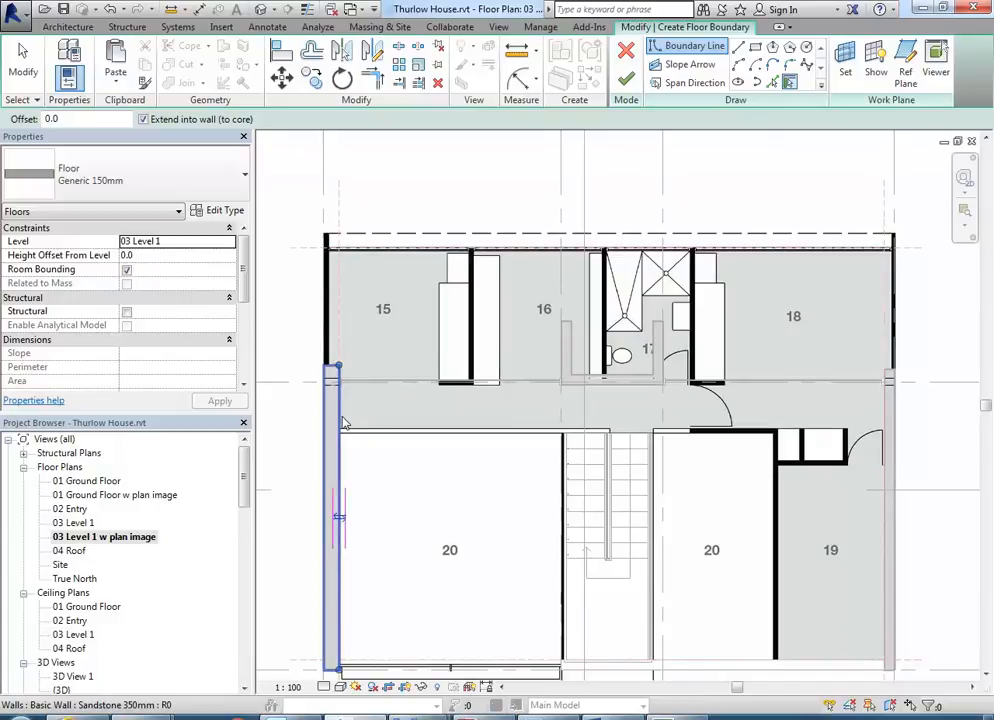
left_click(888, 420)
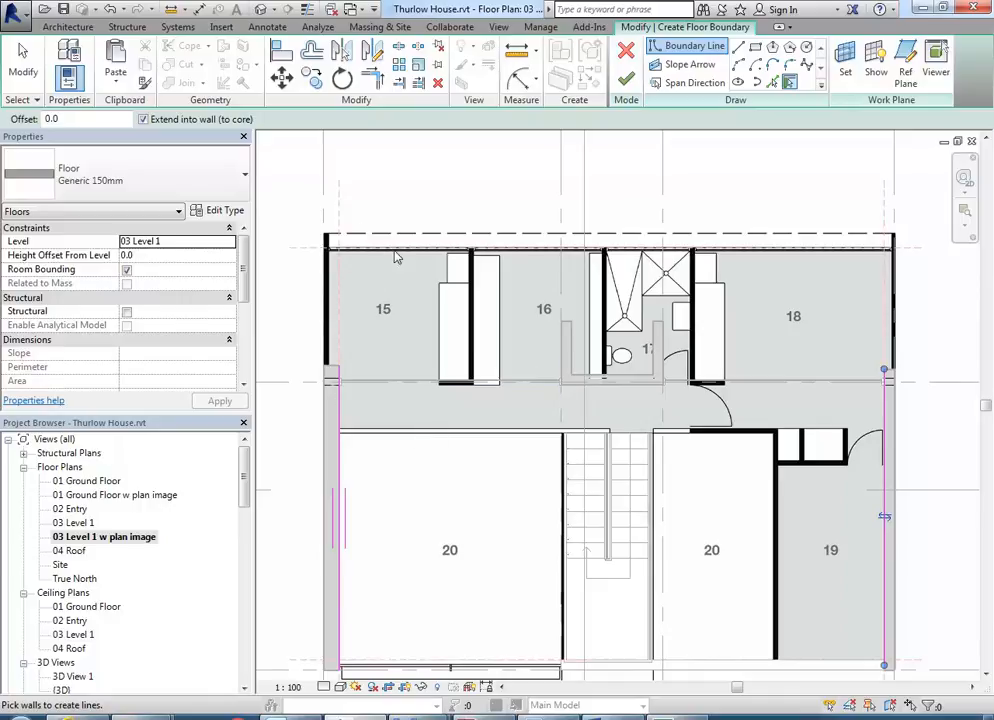
left_click(774, 83)
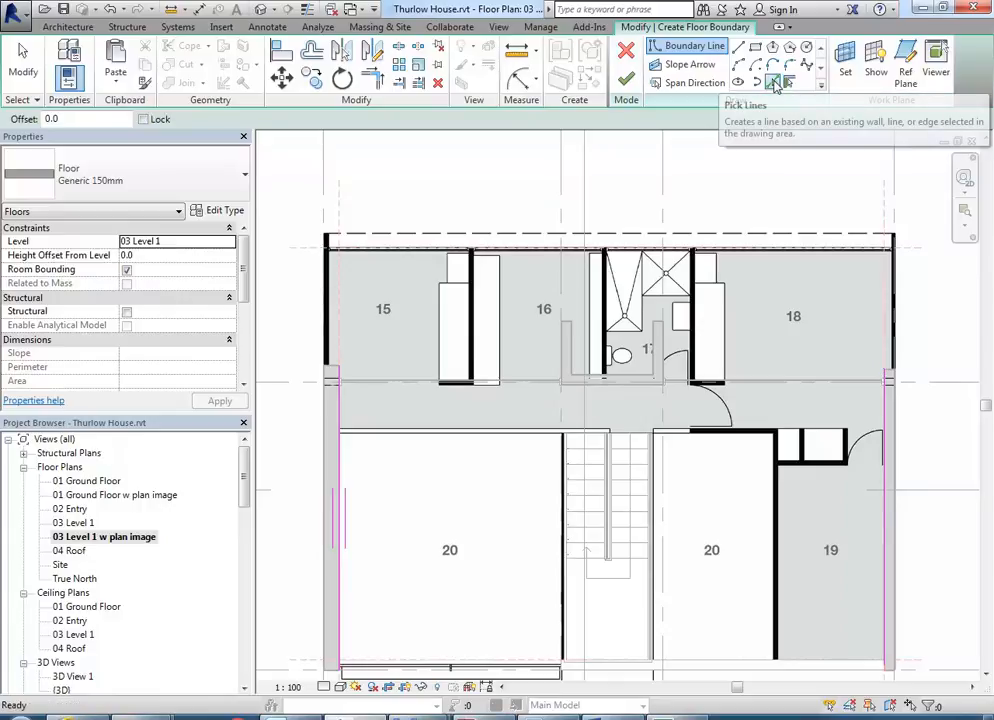
left_click(393, 256)
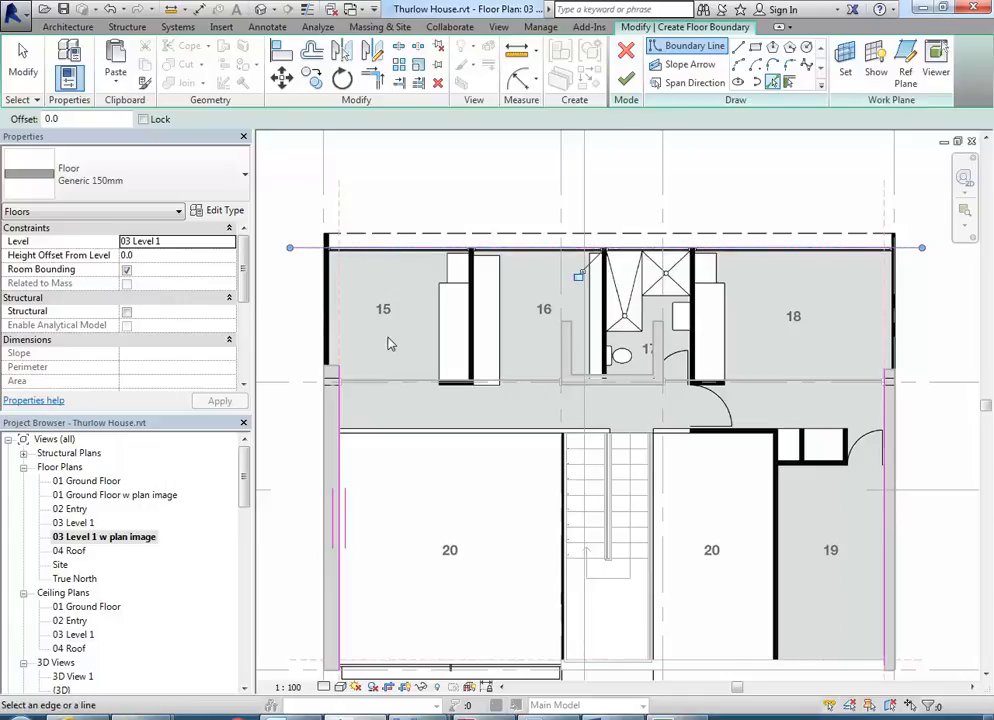
Switch the floor boundary sketch to drawing straight chained lines
left_click(738, 48)
left_click(738, 49)
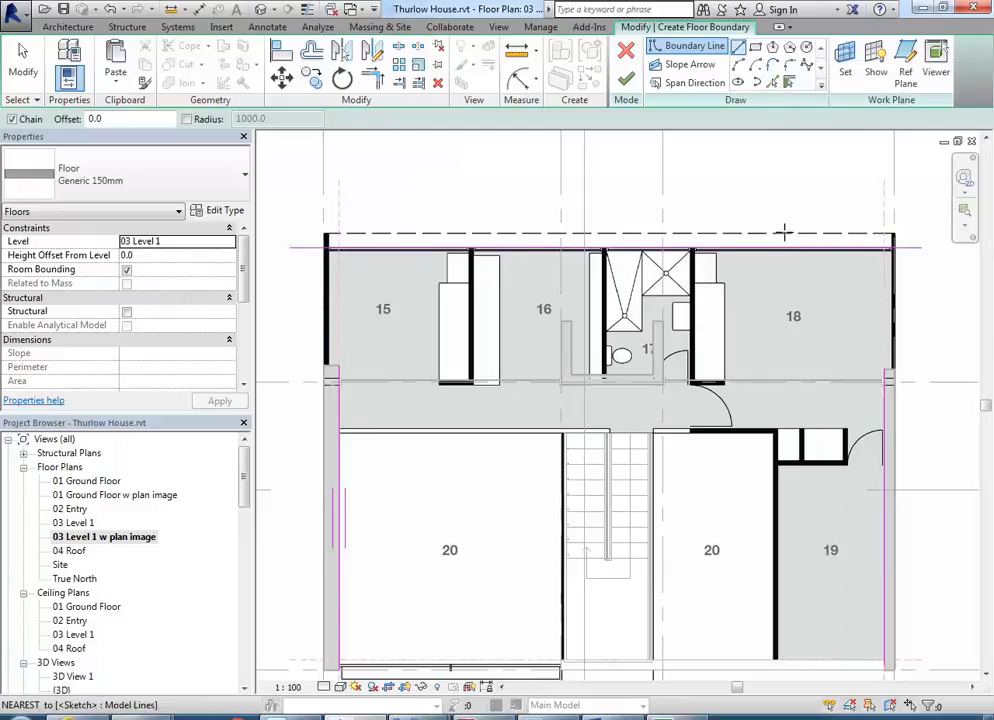
middle_click_drag(490, 296, 482, 259)
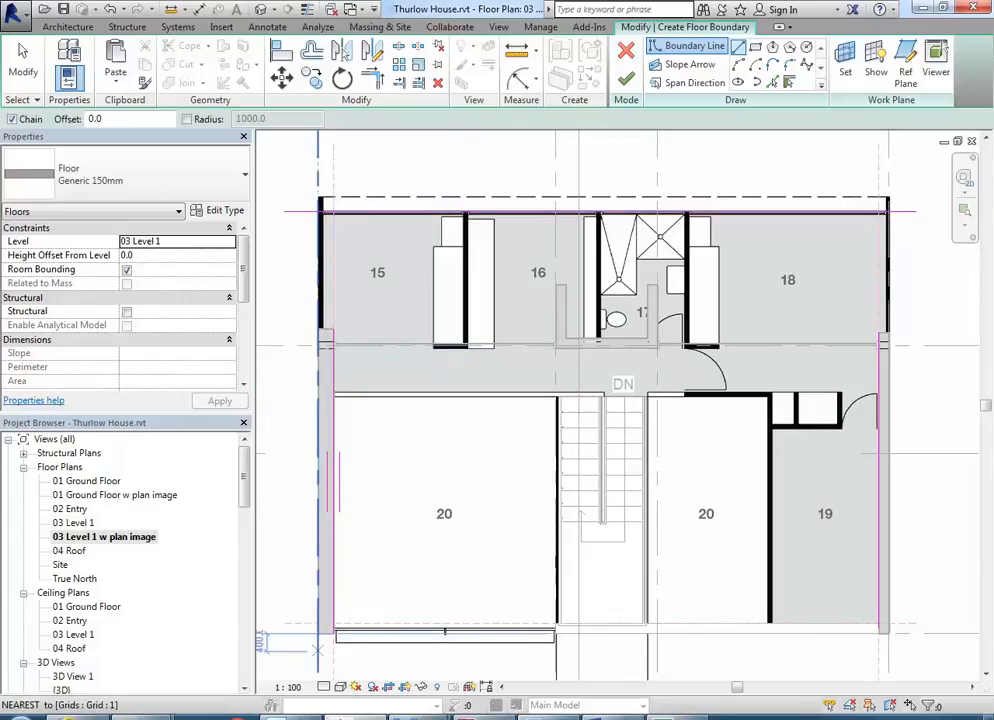
Open the house reference photos and browse back through them for views of the stair and the upper-level edge
mouse_move(416, 713)
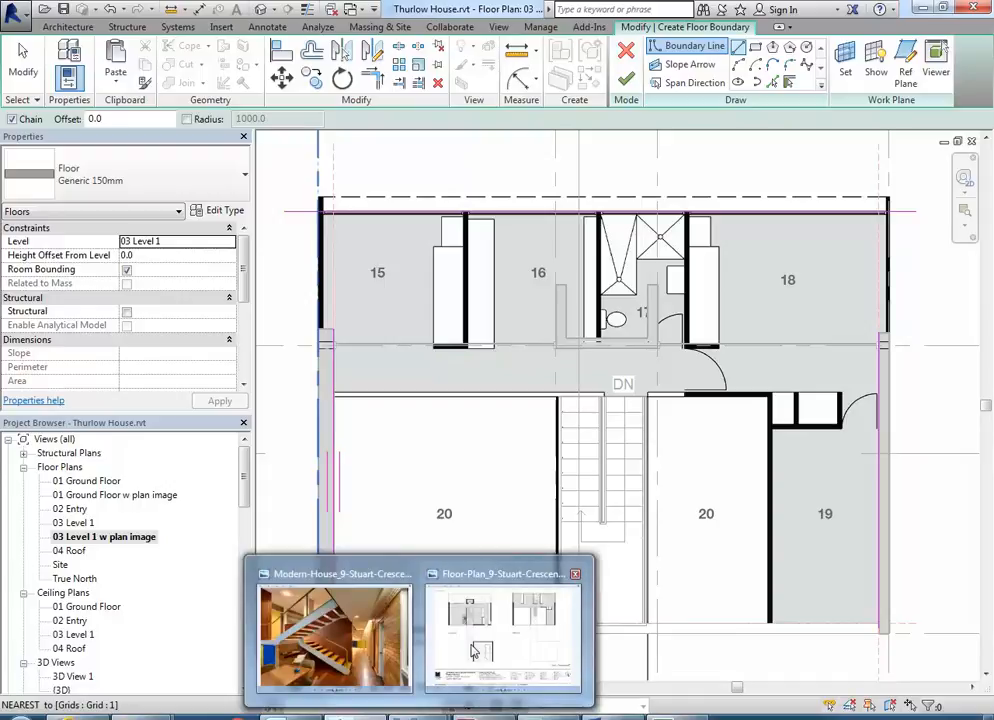
left_click(320, 640)
left_click(460, 692)
left_click(459, 693)
left_click(459, 693)
left_click(459, 694)
left_click(459, 694)
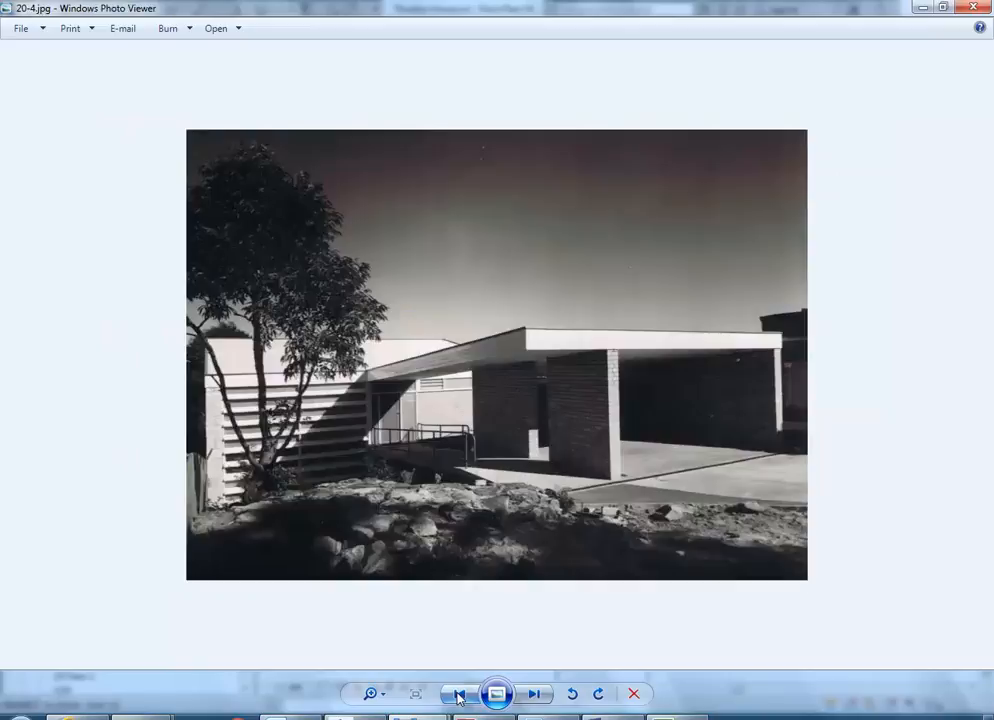
left_click(459, 694)
left_click(459, 694)
left_click(459, 694)
left_click(459, 694)
left_click(459, 694)
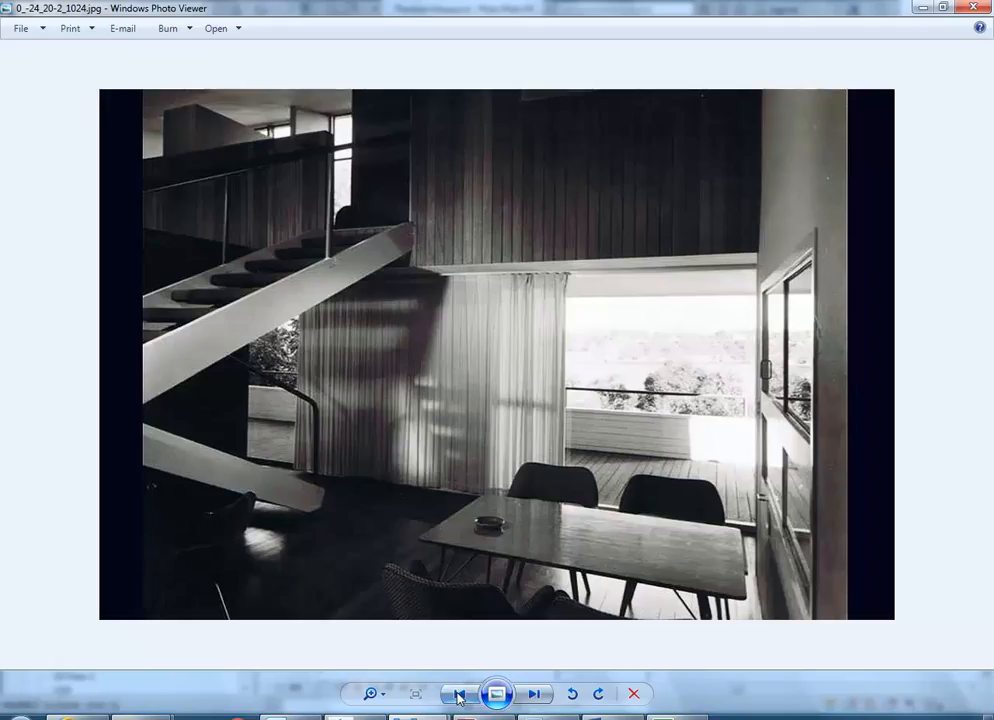
Compare the neighbouring stair photos and examine up close where the stair meets the upper floor in untitled.png
left_click(535, 694)
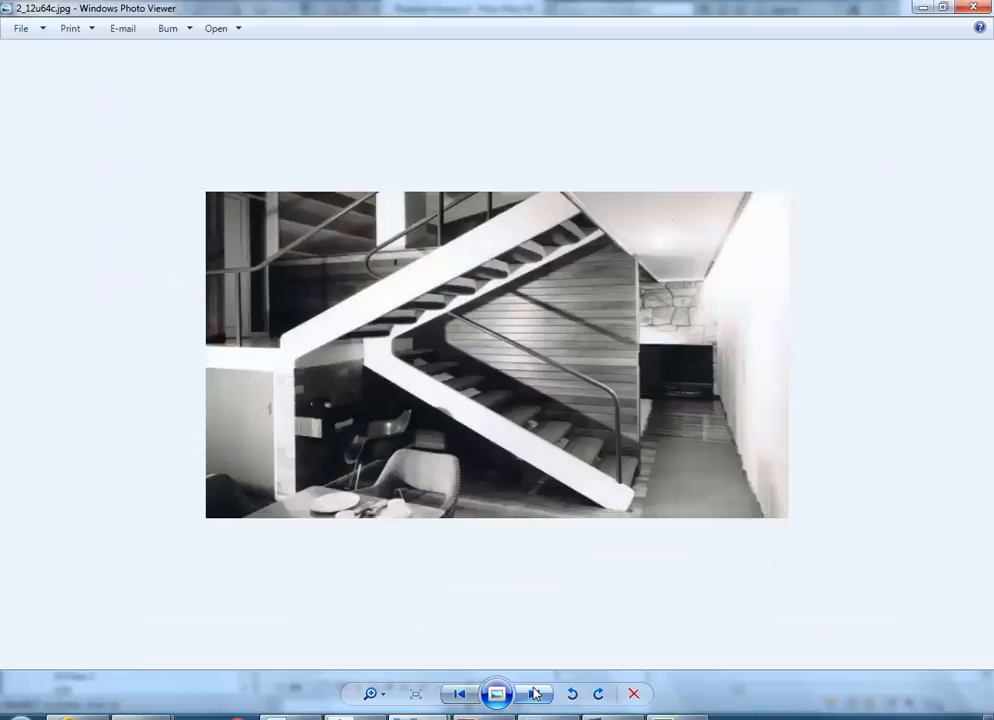
left_click(459, 694)
left_click(459, 694)
left_click(459, 694)
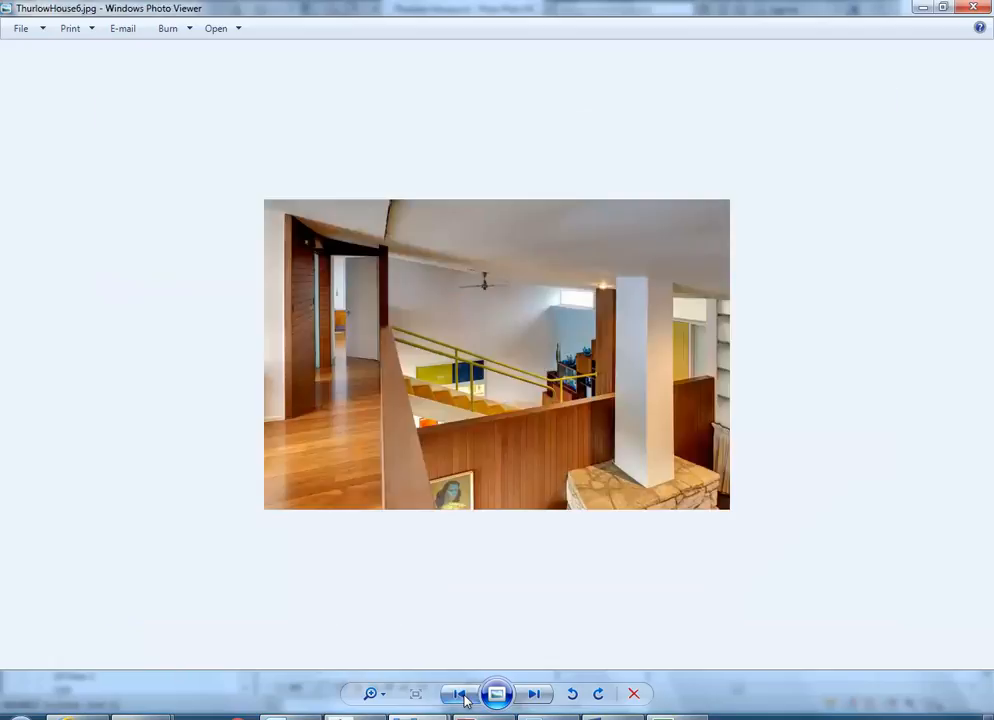
left_click(535, 694)
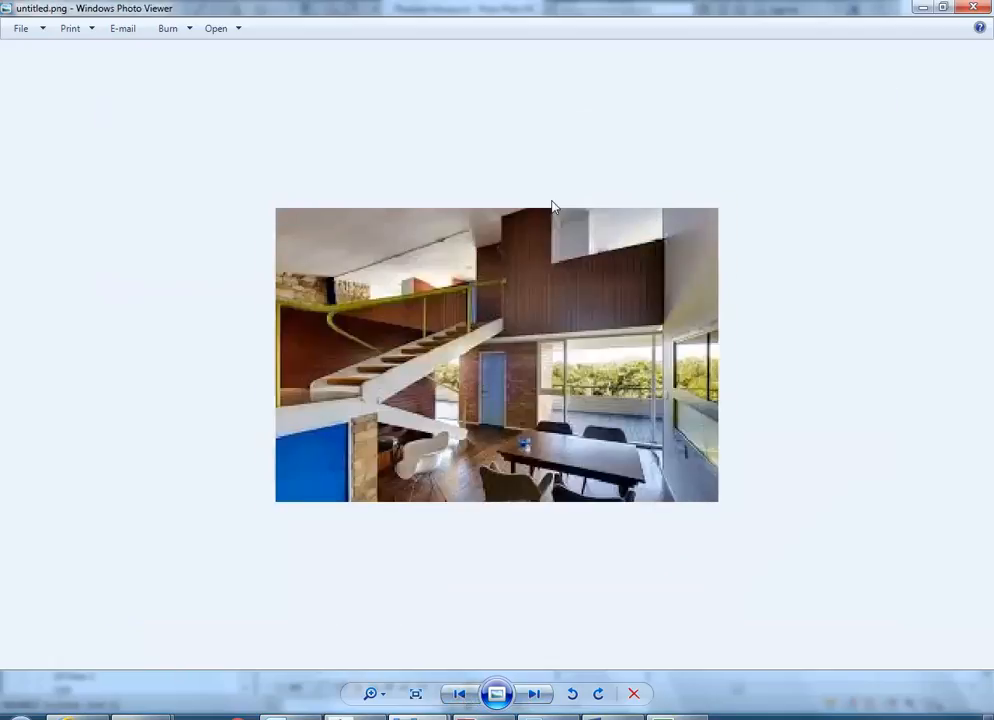
scroll(552, 207, "up", 5)
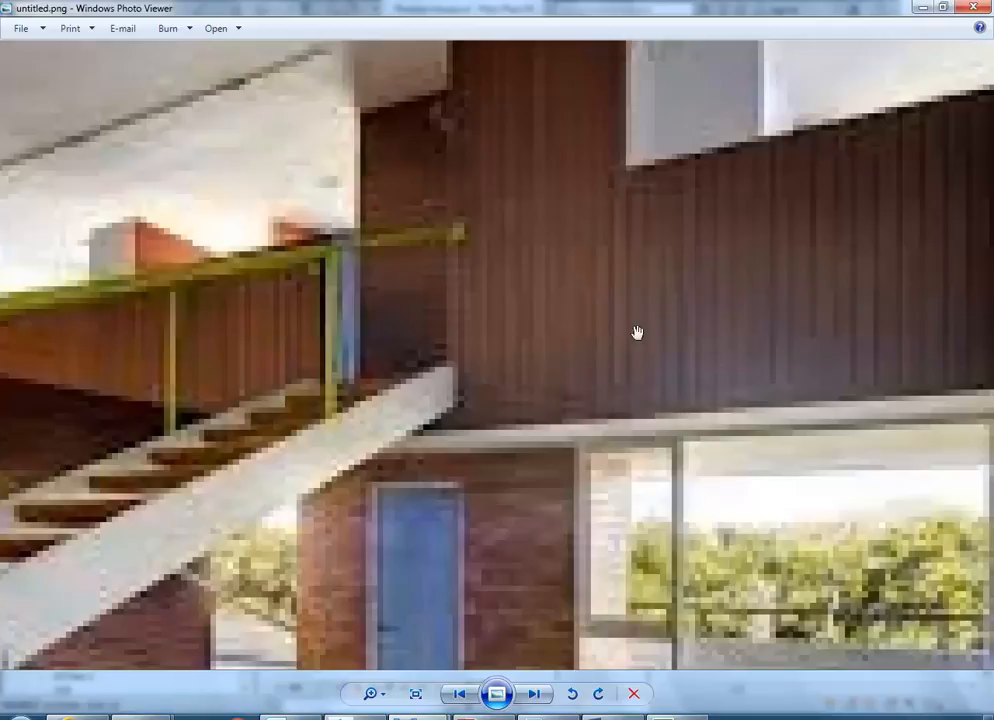
scroll(626, 360, "down", 3)
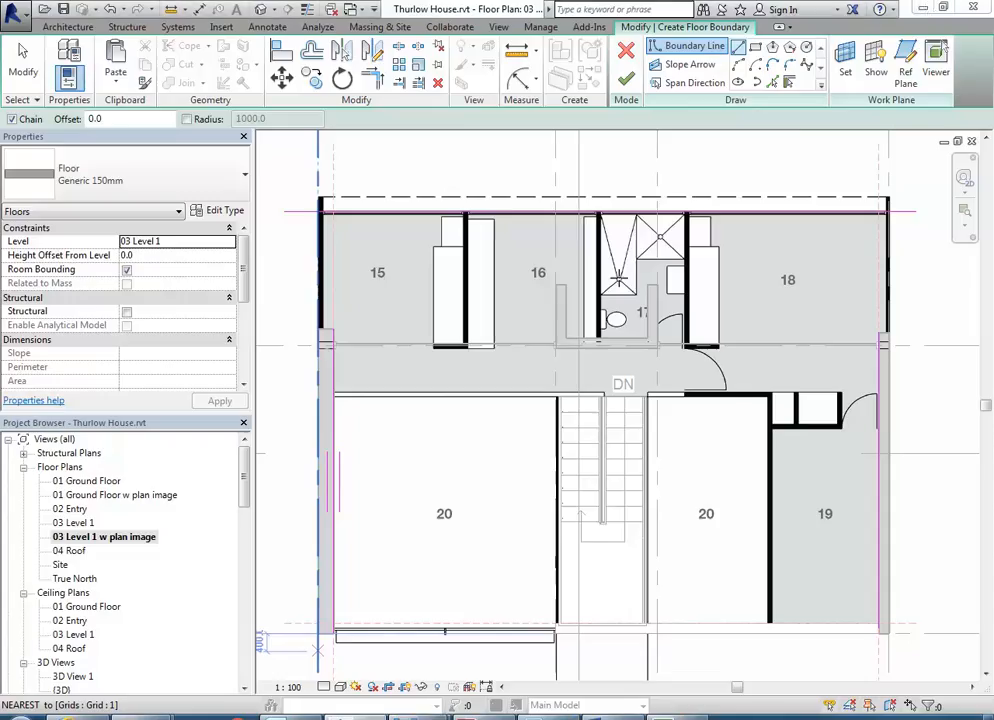
Draw a horizontal boundary line along the corridor edge above the larger room 20, from the side wall to the corner at the stair head
scroll(355, 361, "up", 5)
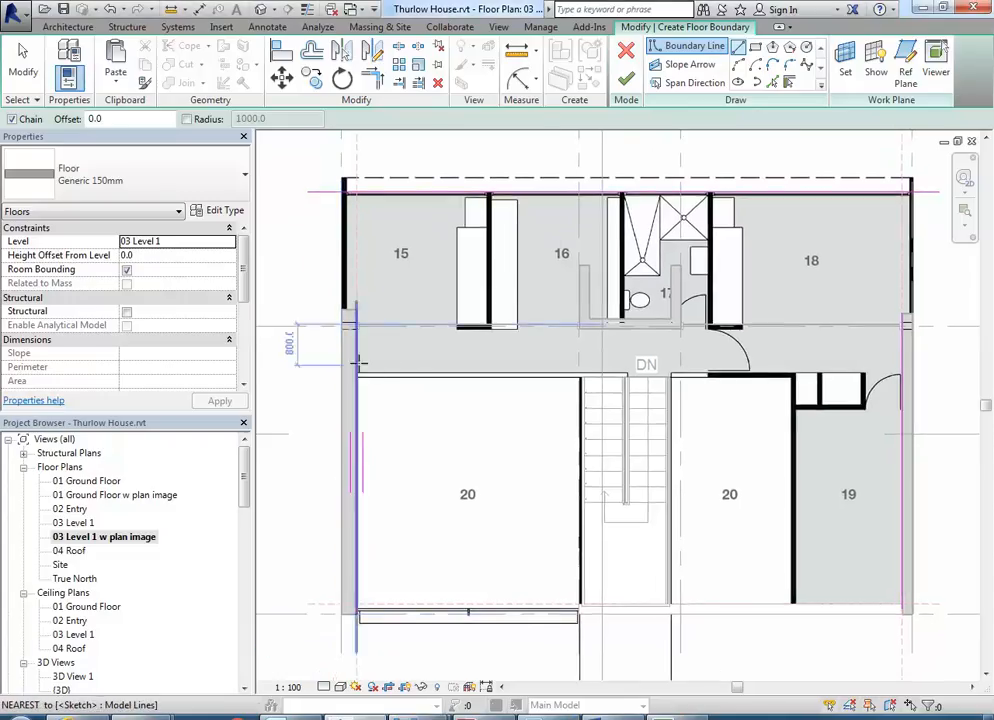
scroll(347, 403, "up", 2)
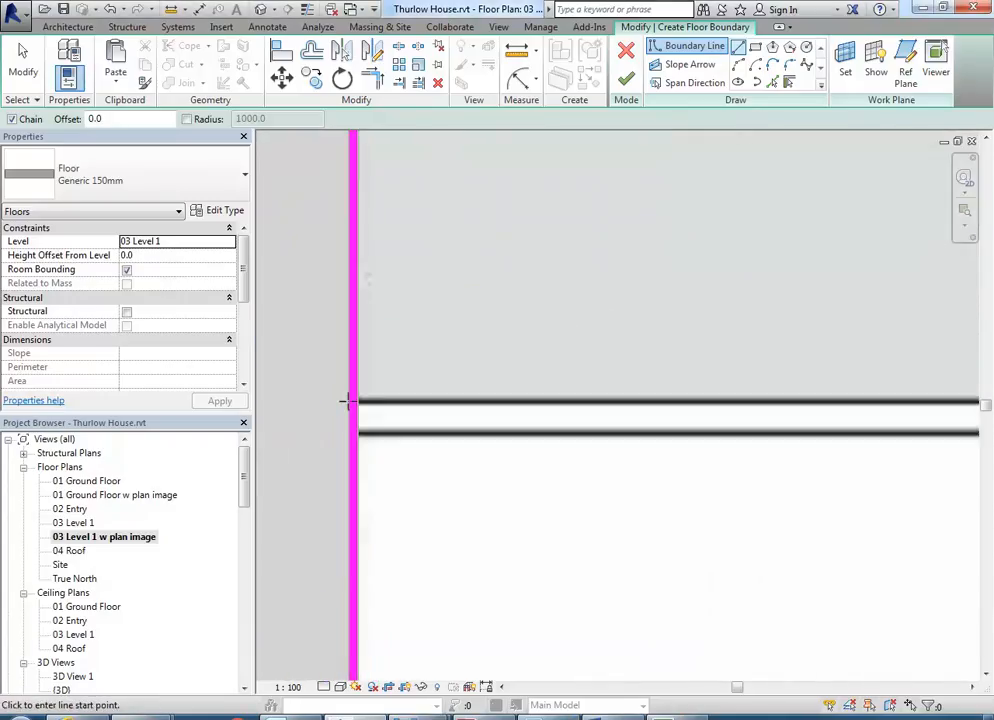
left_click(347, 403)
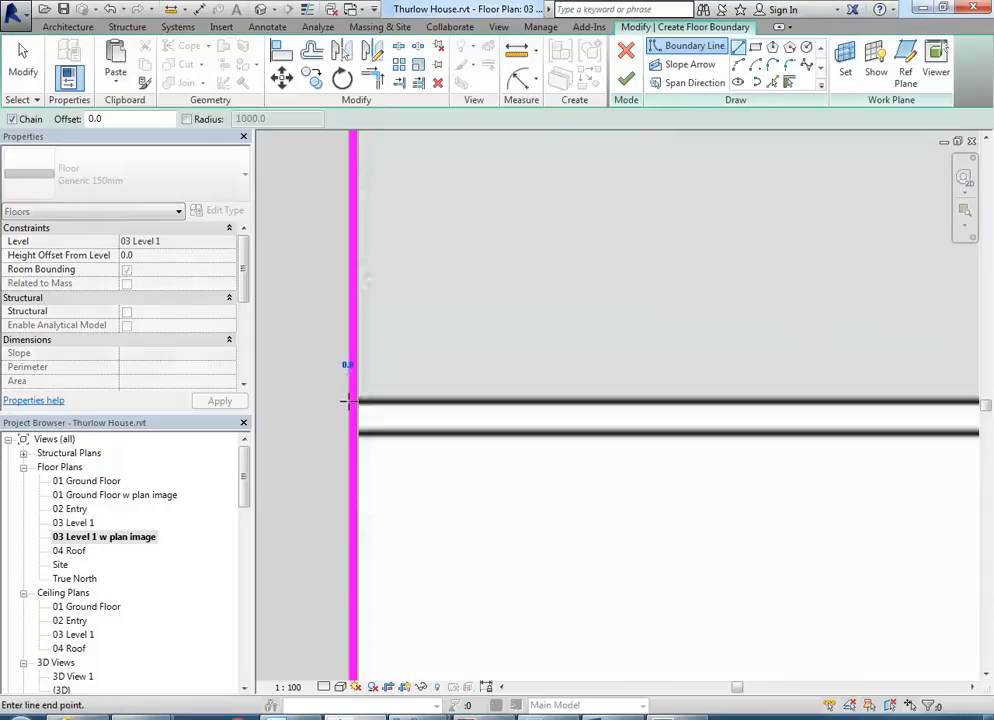
scroll(349, 402, "down", 3)
scroll(600, 384, "down", 1)
middle_click_drag(600, 386, 416, 402)
scroll(634, 383, "down", 3)
middle_click_drag(635, 382, 433, 386)
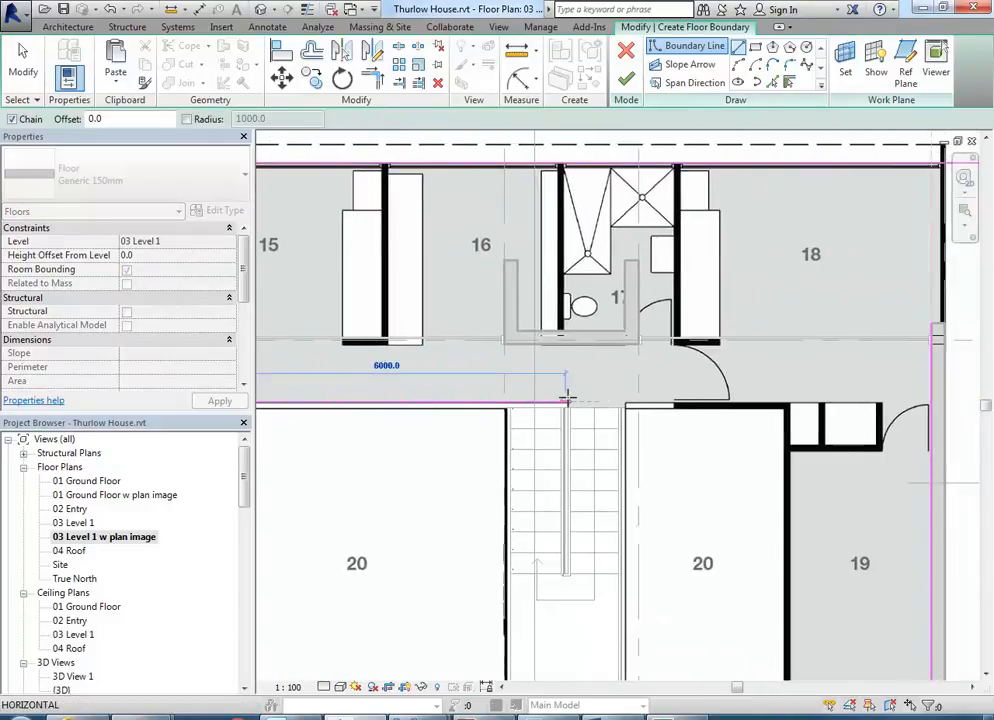
scroll(595, 398, "up", 5)
middle_click_drag(520, 398, 535, 356)
scroll(535, 356, "down", 3)
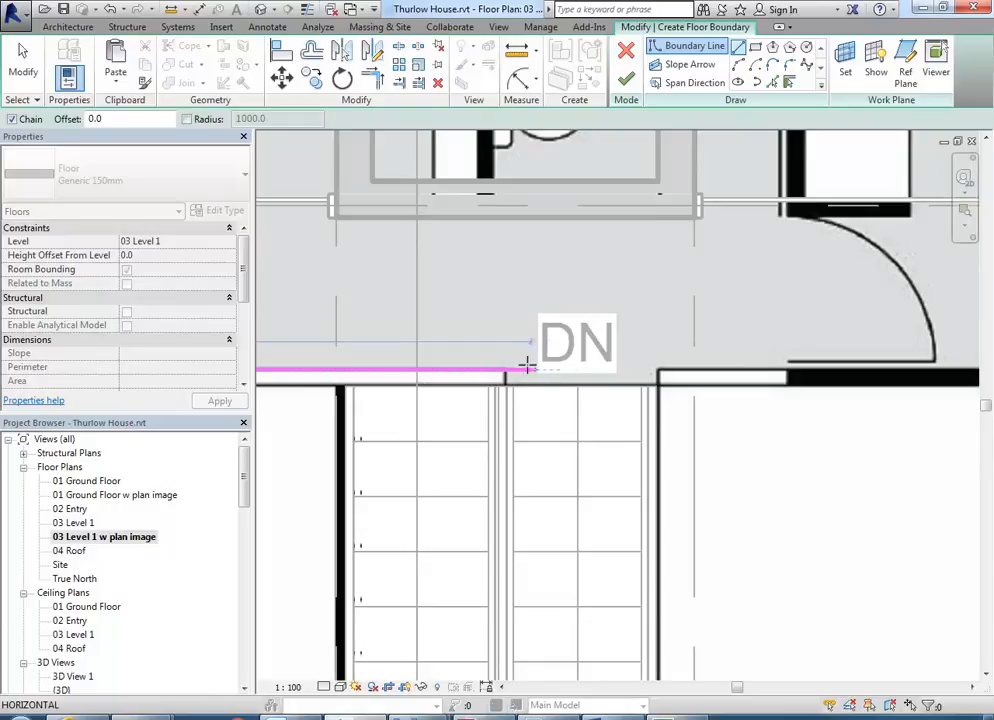
middle_click_drag(533, 366, 486, 370)
scroll(475, 359, "up", 5)
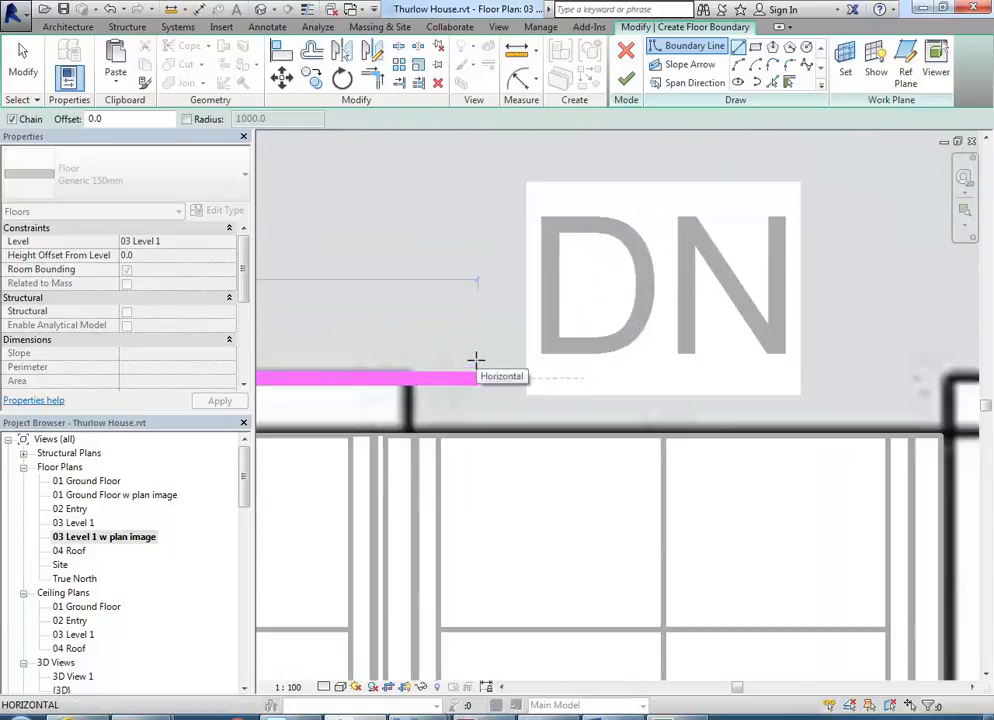
left_click(407, 378)
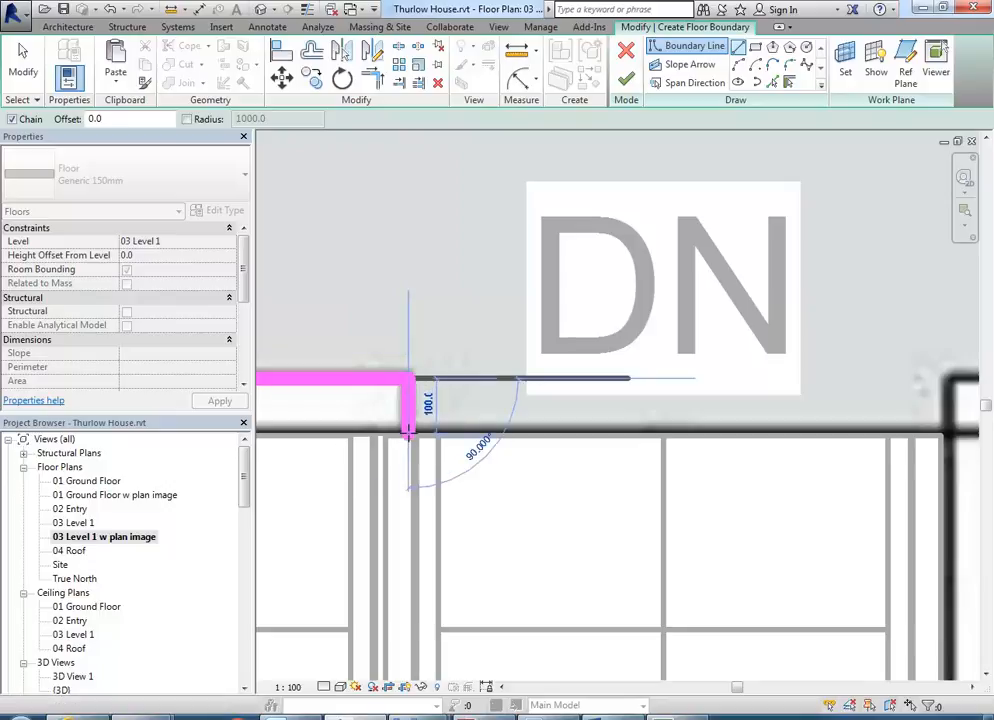
Notch the boundary 100 mm down to the stair edge, across the upper flight, and 100 mm back up to the corridor edge
left_click(409, 433)
scroll(694, 413, "down", 1)
middle_click_drag(694, 413, 500, 437)
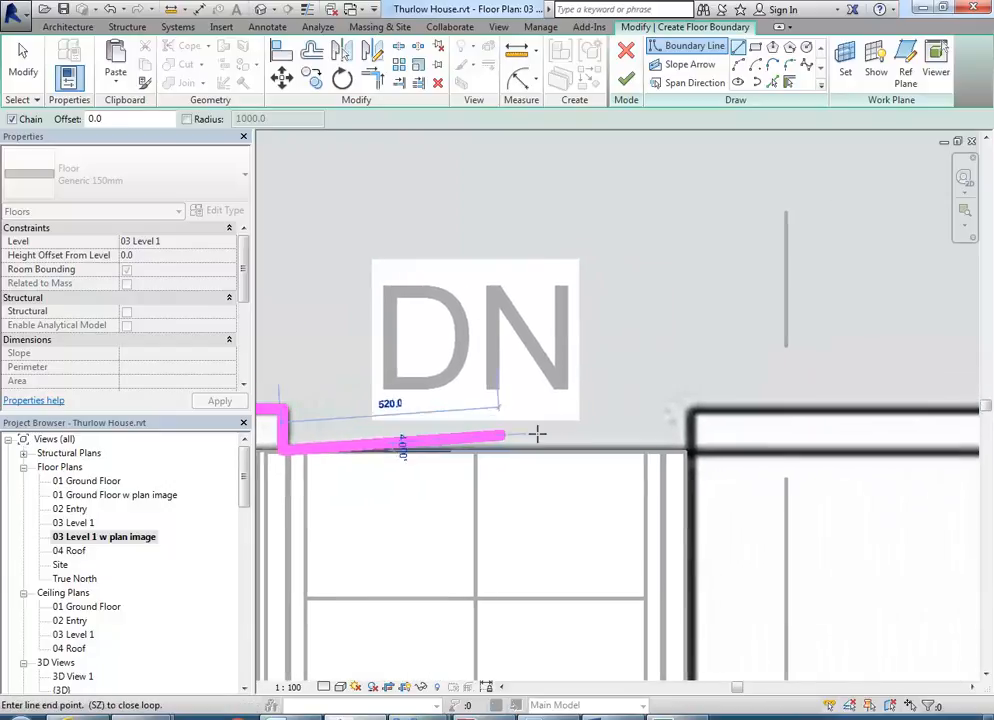
left_click(687, 450)
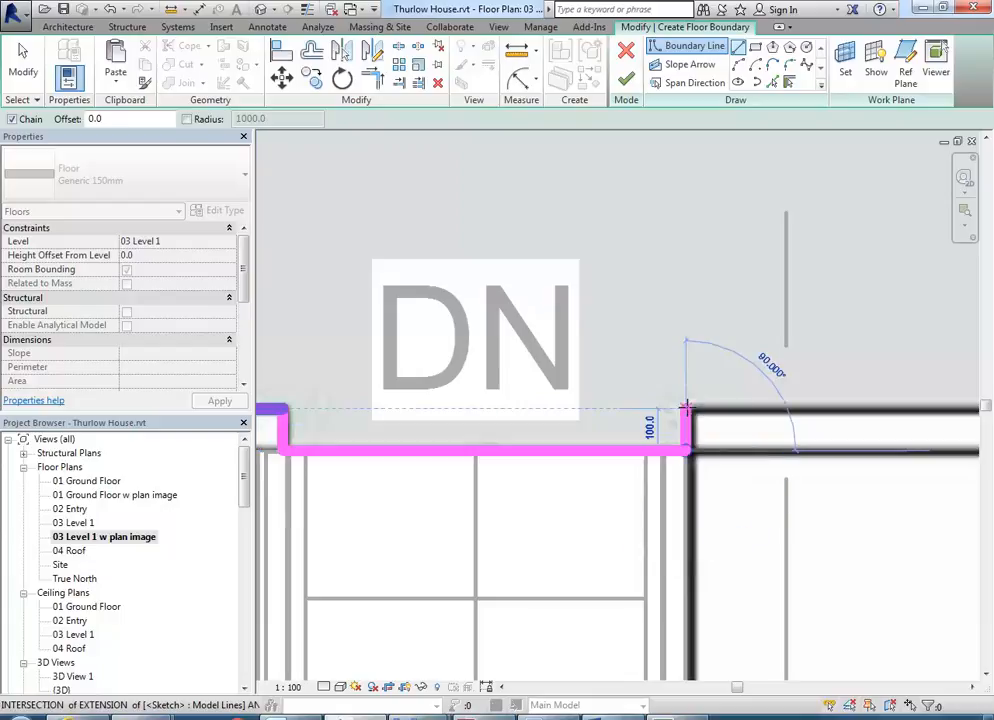
left_click(687, 408)
Continue the boundary 2780 mm along the corridor edge to the room 19 face of the wall between rooms 20 and 19
scroll(687, 410, "down", 2)
middle_click_drag(848, 422, 472, 420)
scroll(464, 415, "down", 2)
mouse_move(602, 410)
middle_mouse_down()
mouse_move(567, 397)
mouse_move(601, 366)
middle_mouse_up()
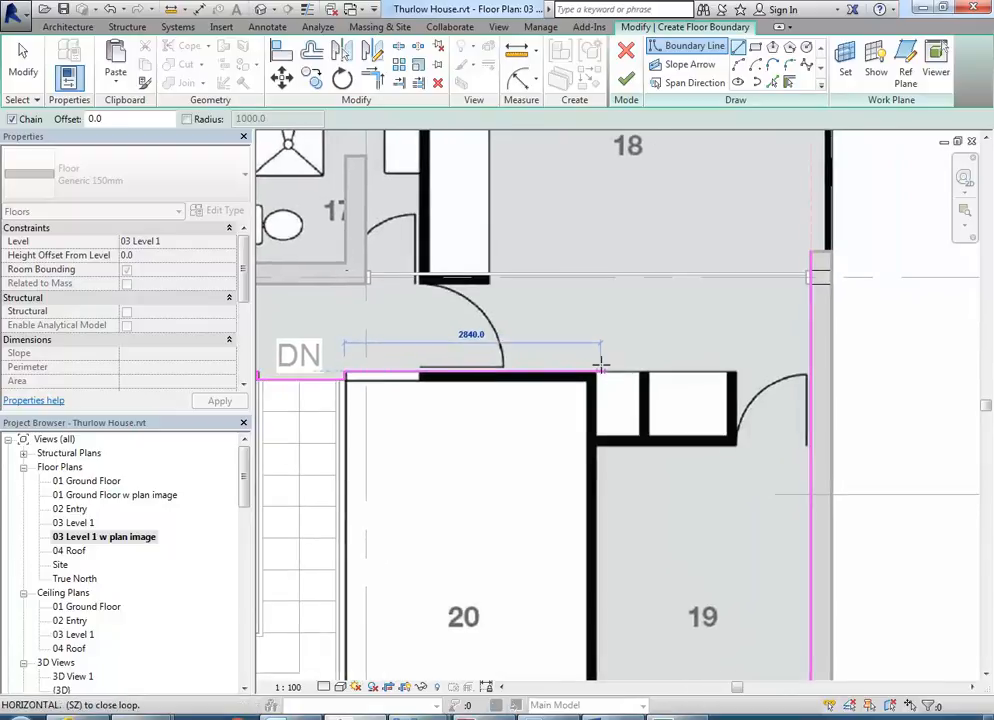
scroll(600, 364, "up", 4)
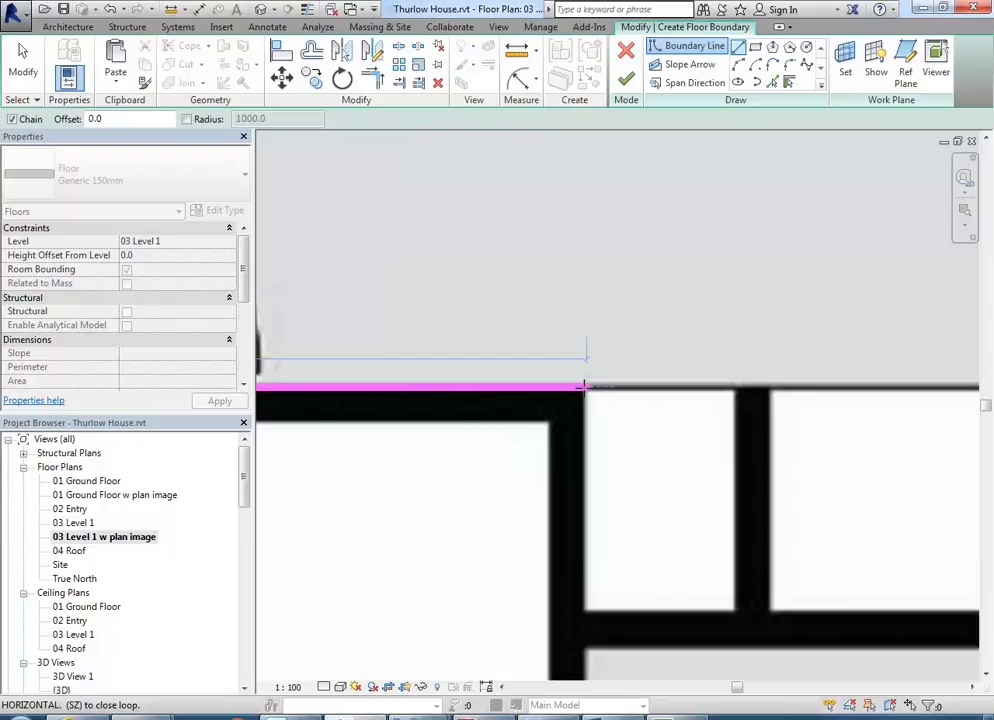
left_click(584, 386)
Run the boundary down the wall between rooms 20 and 19 to the inner face of the wall on grid B, ending the chain
scroll(584, 386, "down", 3)
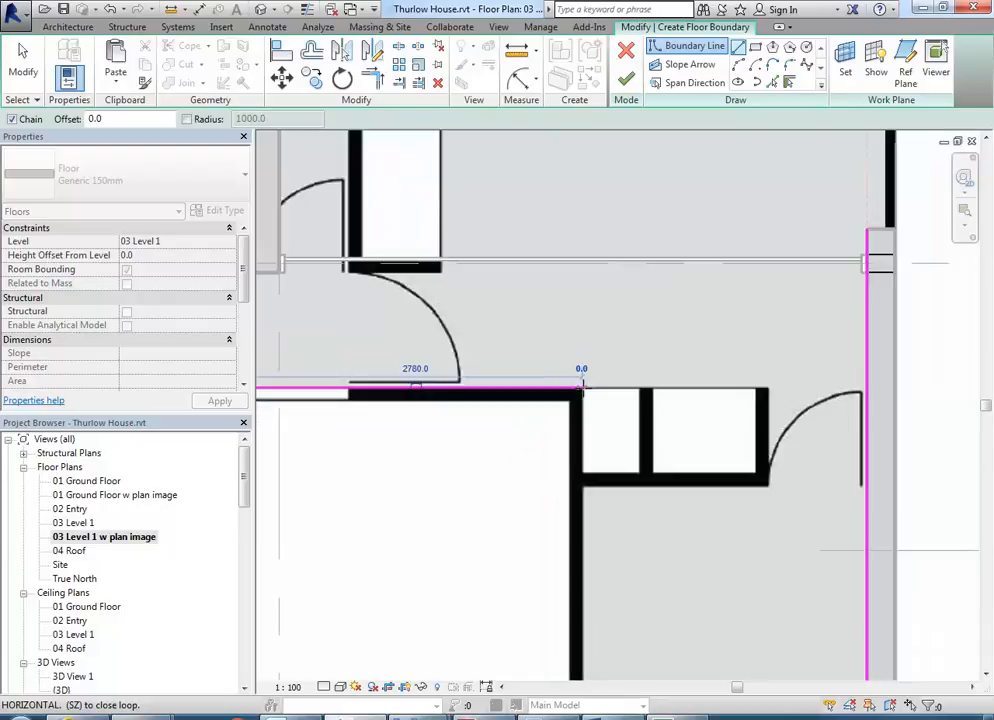
middle_click_drag(588, 448, 600, 240)
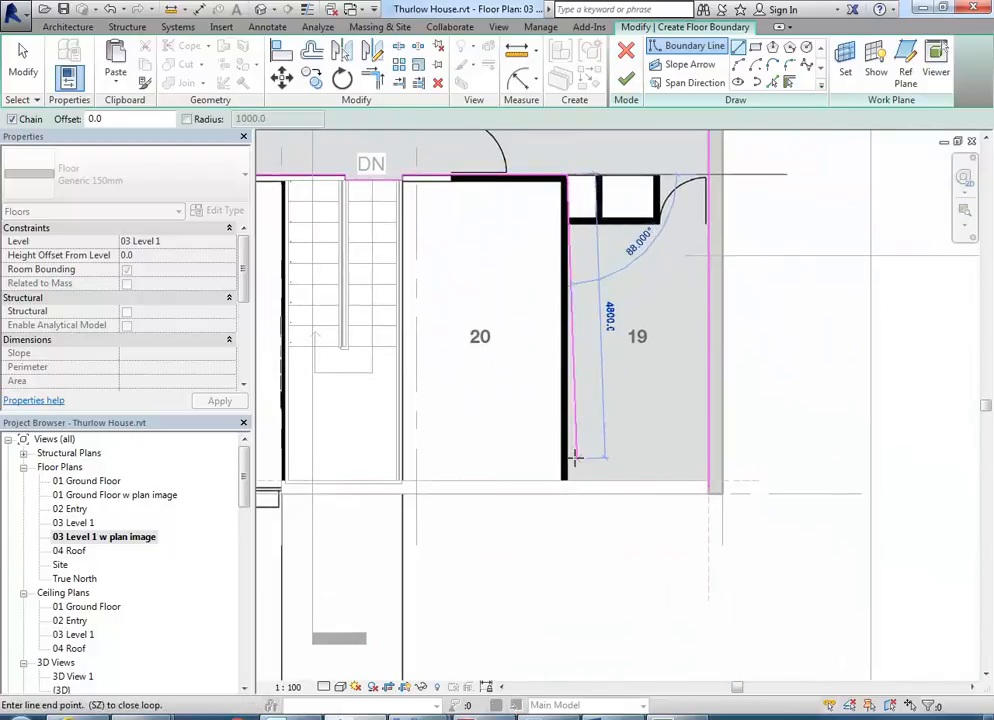
scroll(572, 398, "up", 3)
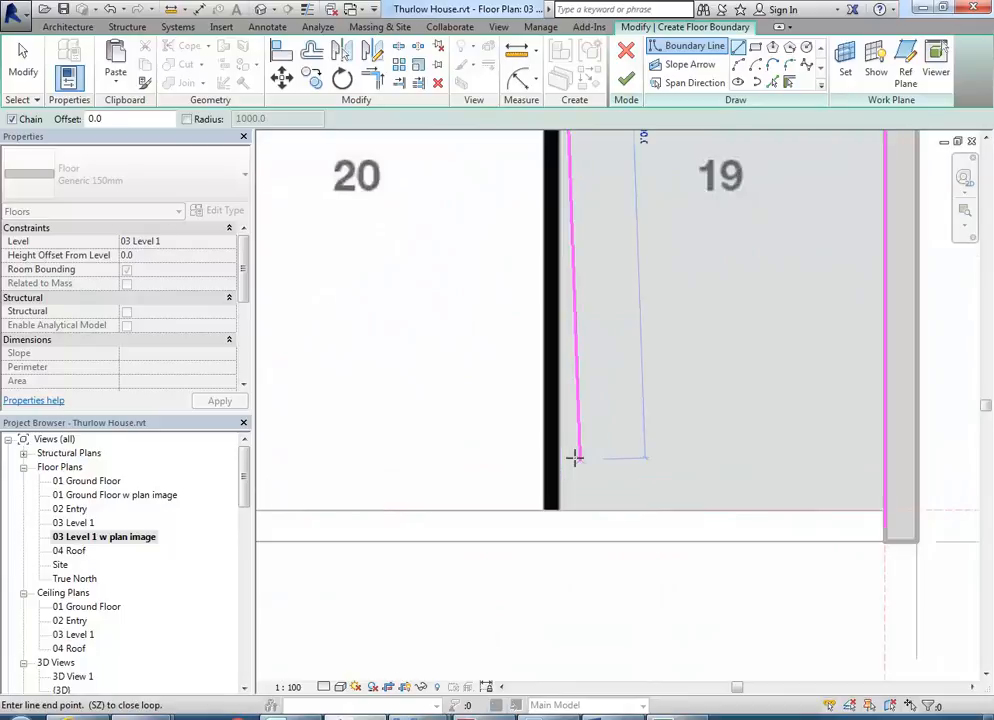
left_click(557, 510)
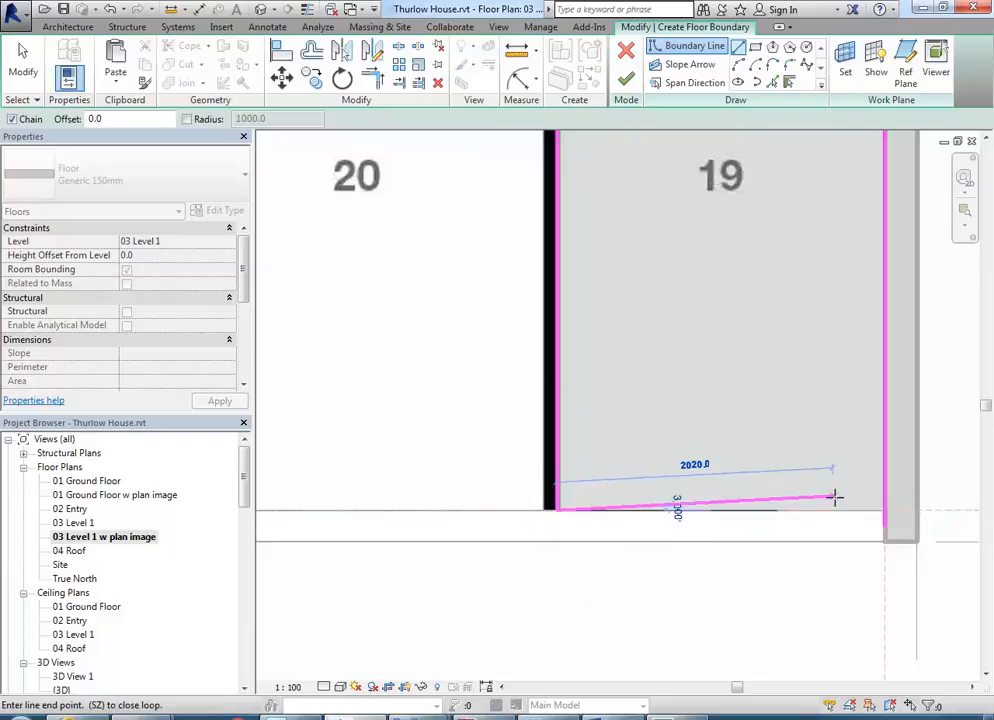
key("Escape")
key("Escape")
Add a boundary line from the inner face of the Existing 230mm wall below room 19 and trim it at the room's wall line
left_click(790, 83)
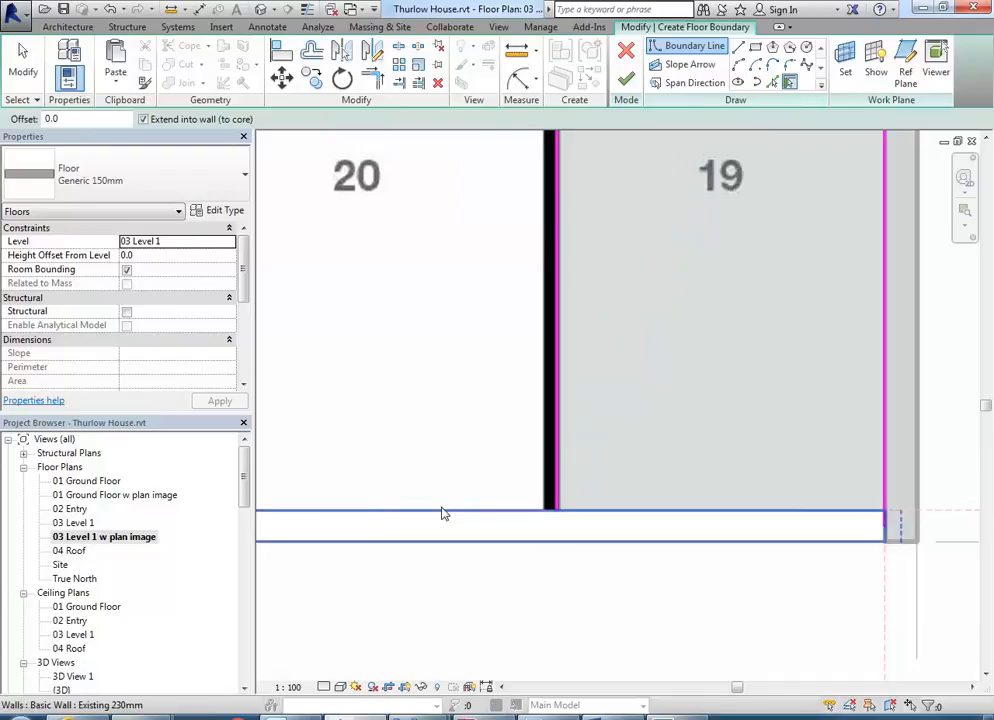
left_click(740, 50)
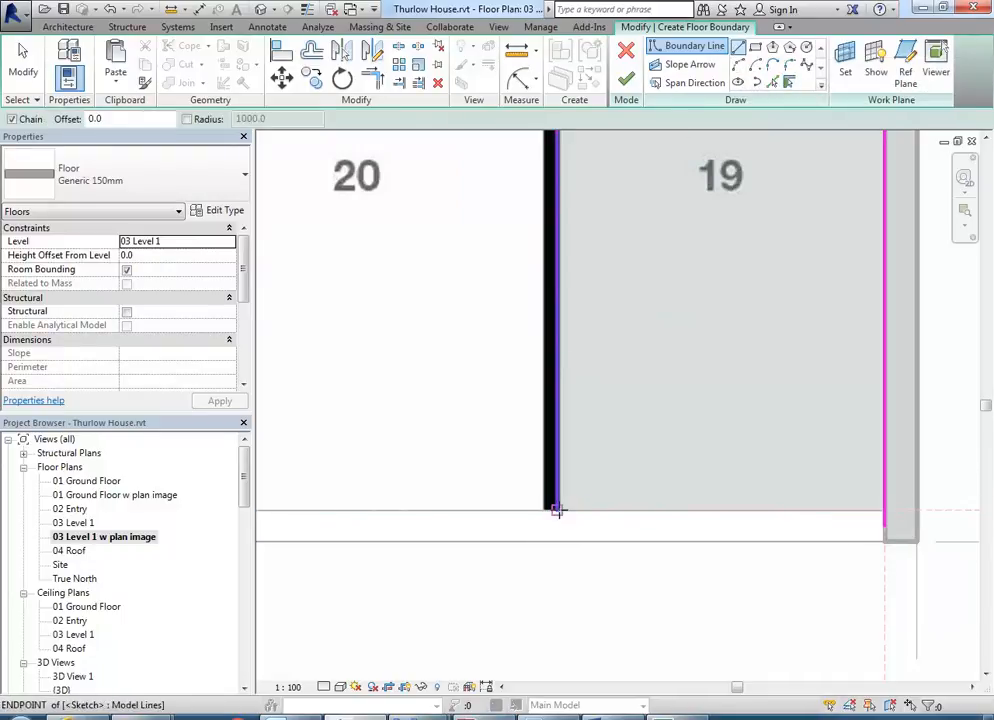
left_click(789, 82)
left_click(715, 515)
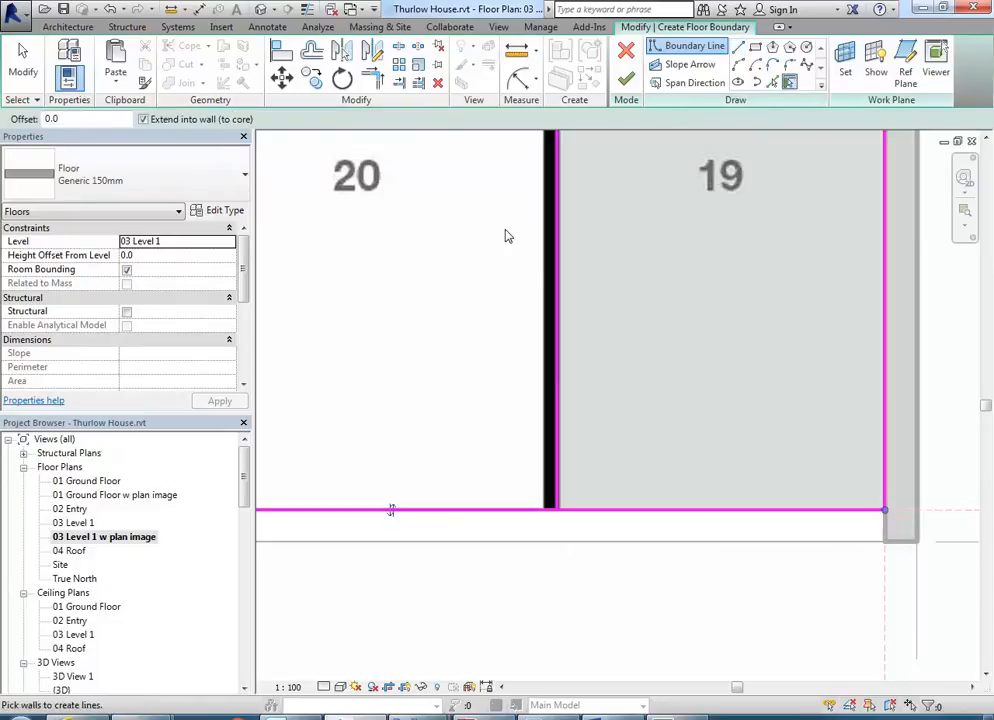
left_click(372, 80)
left_click(558, 502)
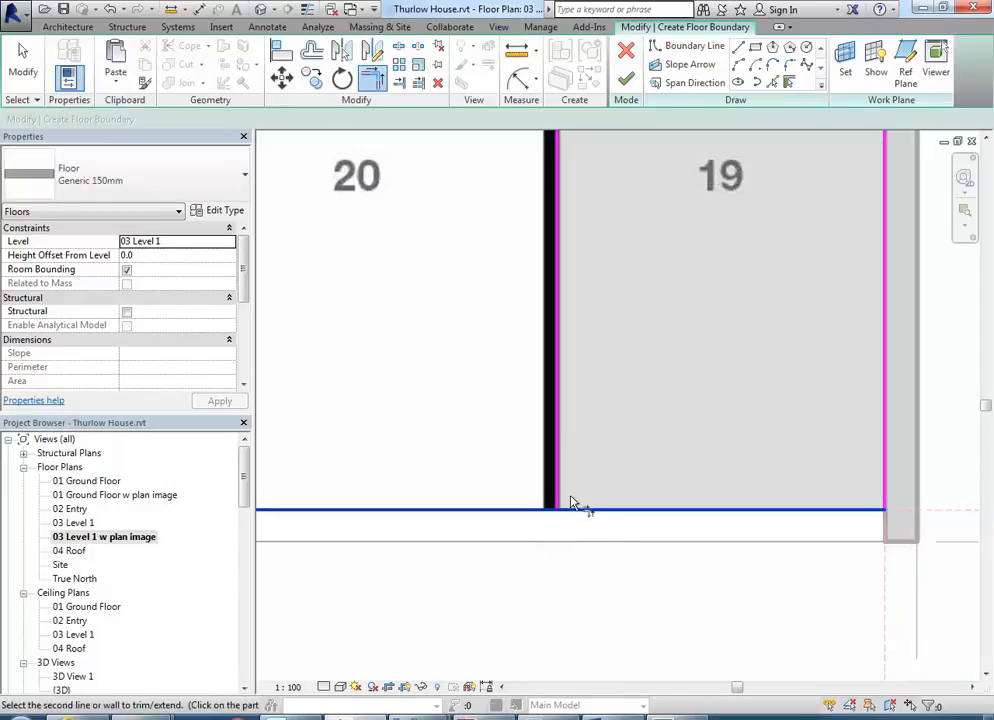
left_click(566, 506)
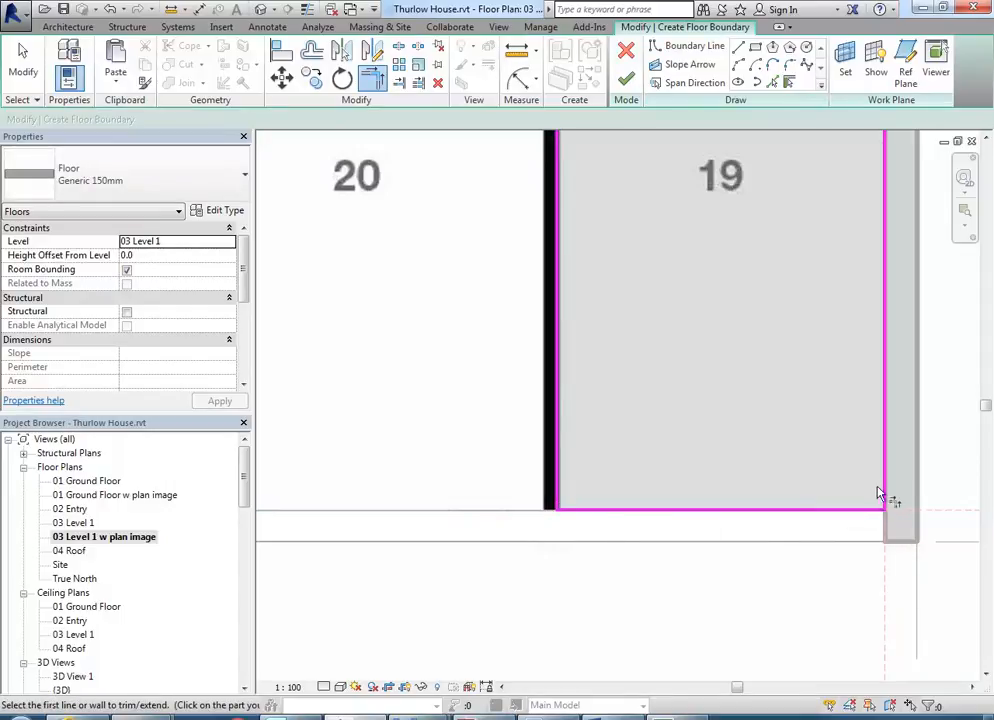
Check the whole boundary outline over the plan image and open the 03 Level 1 floor plan without the image
scroll(738, 422, "down", 4)
scroll(520, 372, "down", 2)
mouse_move(520, 372)
middle_mouse_down()
mouse_move(645, 439)
mouse_move(525, 398)
middle_mouse_up()
scroll(524, 400, "up", 1)
middle_click_drag(509, 463, 500, 477)
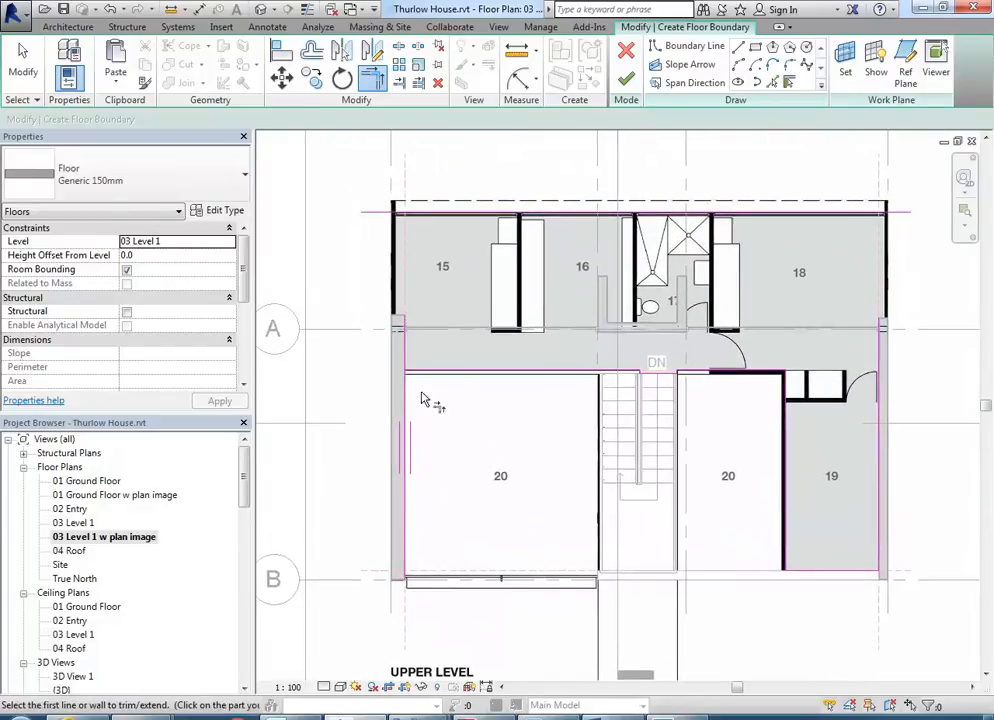
double_click(115, 522)
scroll(521, 321, "down", 2)
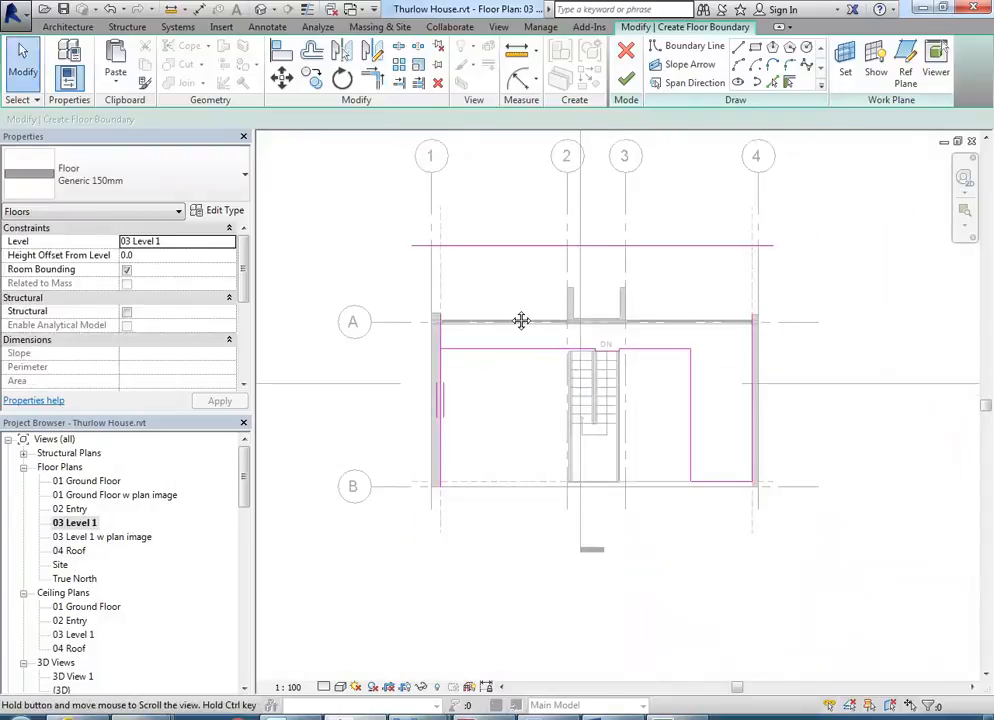
scroll(508, 408, "up", 1)
middle_click_drag(508, 410, 495, 466)
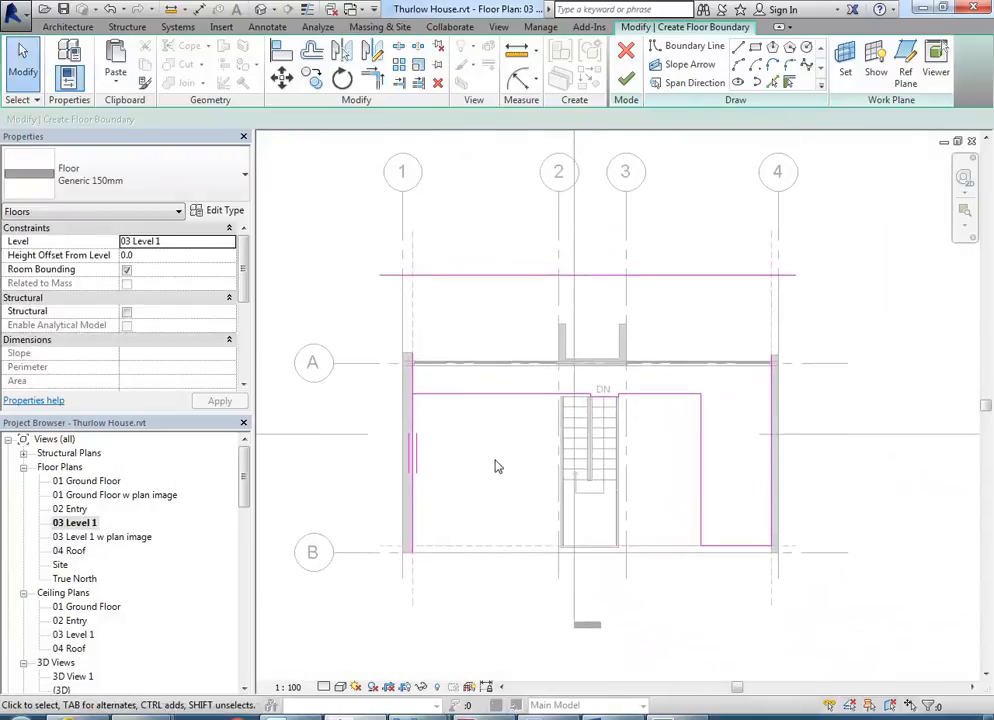
scroll(495, 466, "up", 1)
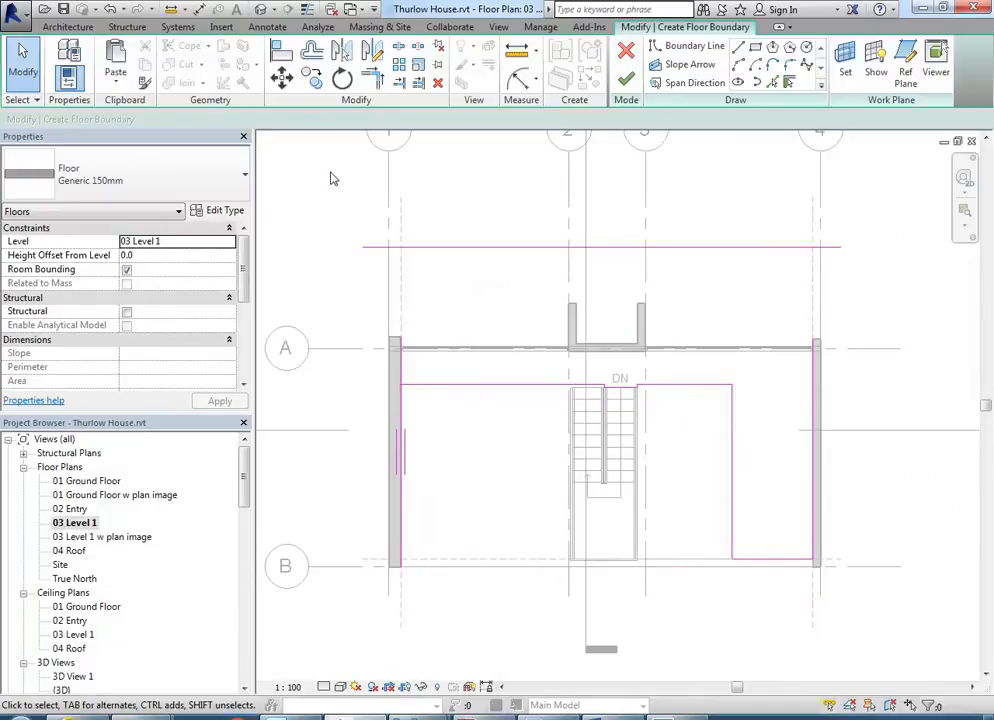
Trim the left boundary line to the corridor edge and outer front line, and trim the front line to the right boundary line, closing the outline
left_click(370, 80)
left_click(432, 387)
left_click(404, 367)
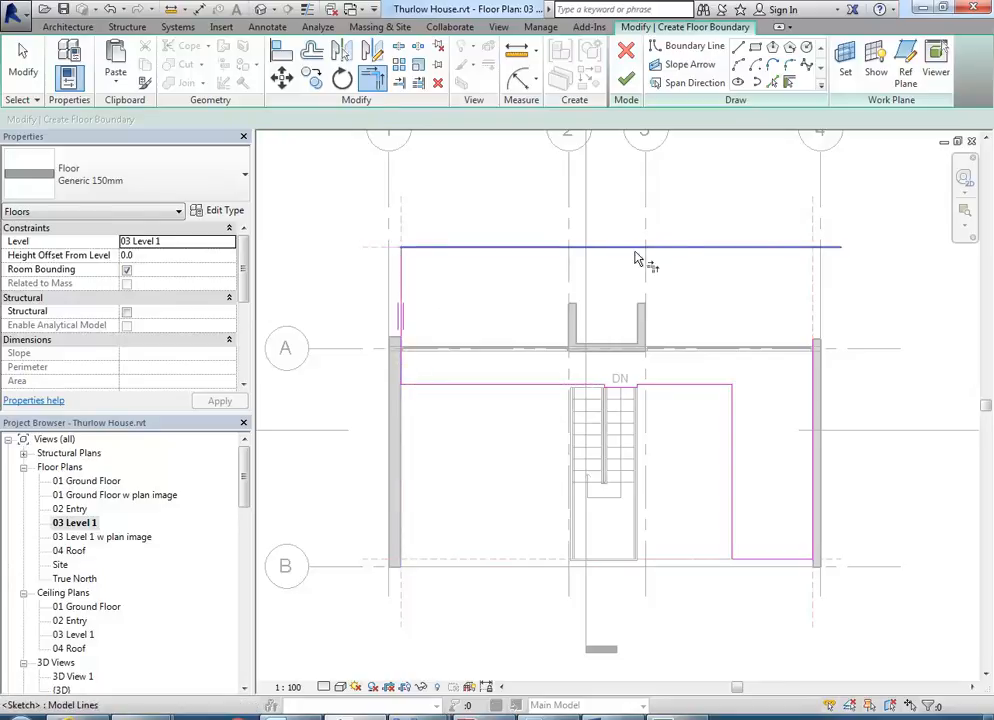
left_click(406, 313)
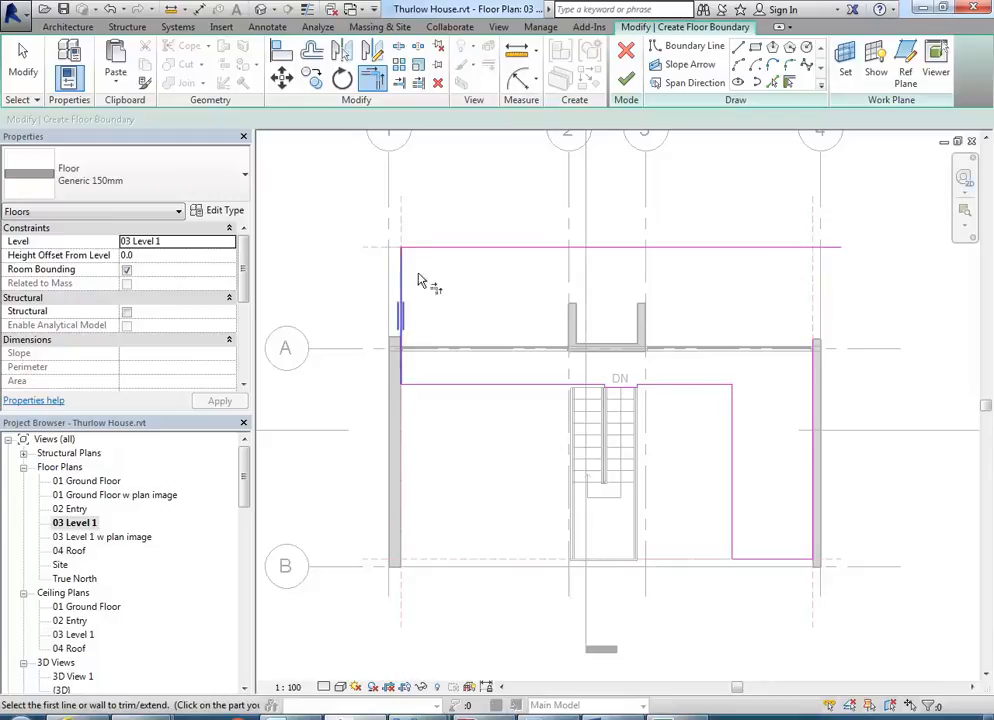
left_click(812, 385)
left_click(790, 250)
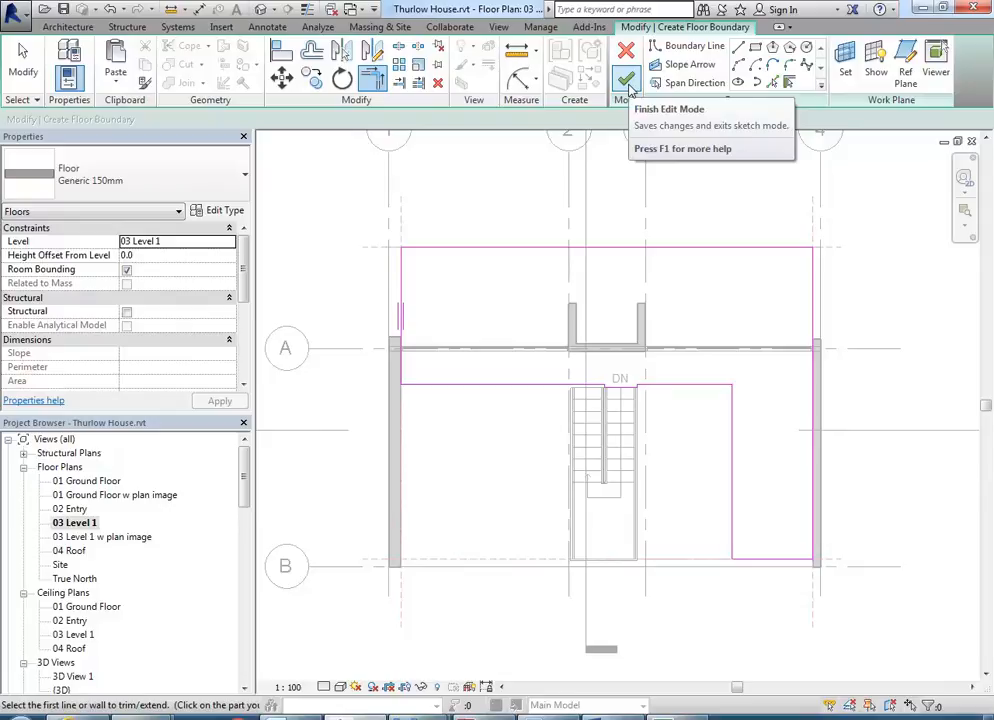
Finish the floor sketch, cutting the overlapping volume out of the walls, and show the new floor deselected in the default 3D view
left_click(627, 86)
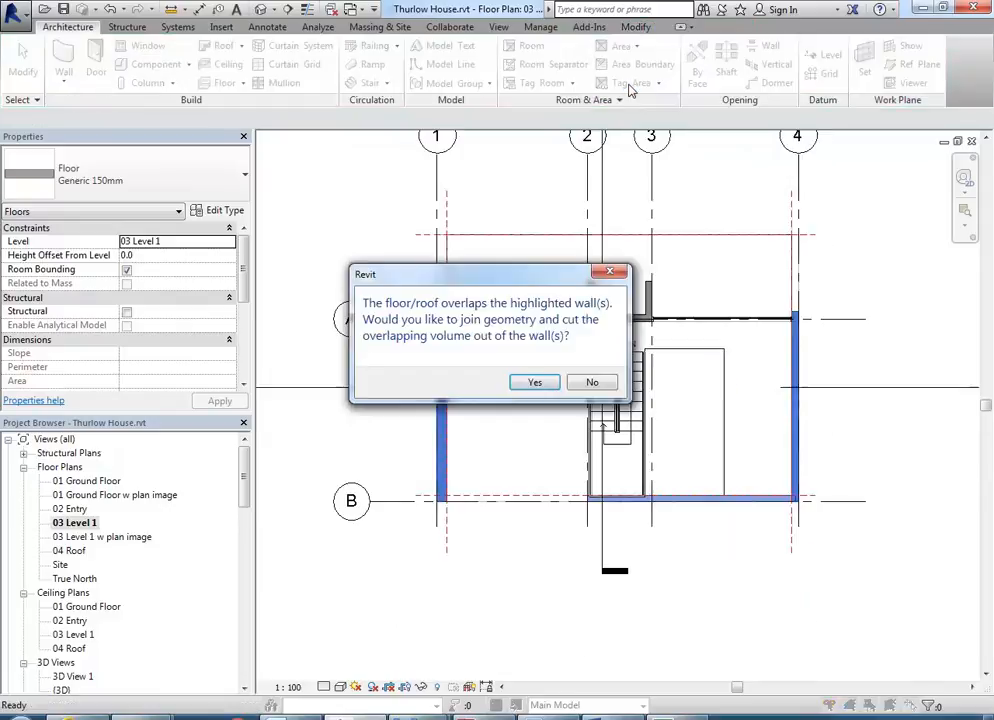
left_click(534, 382)
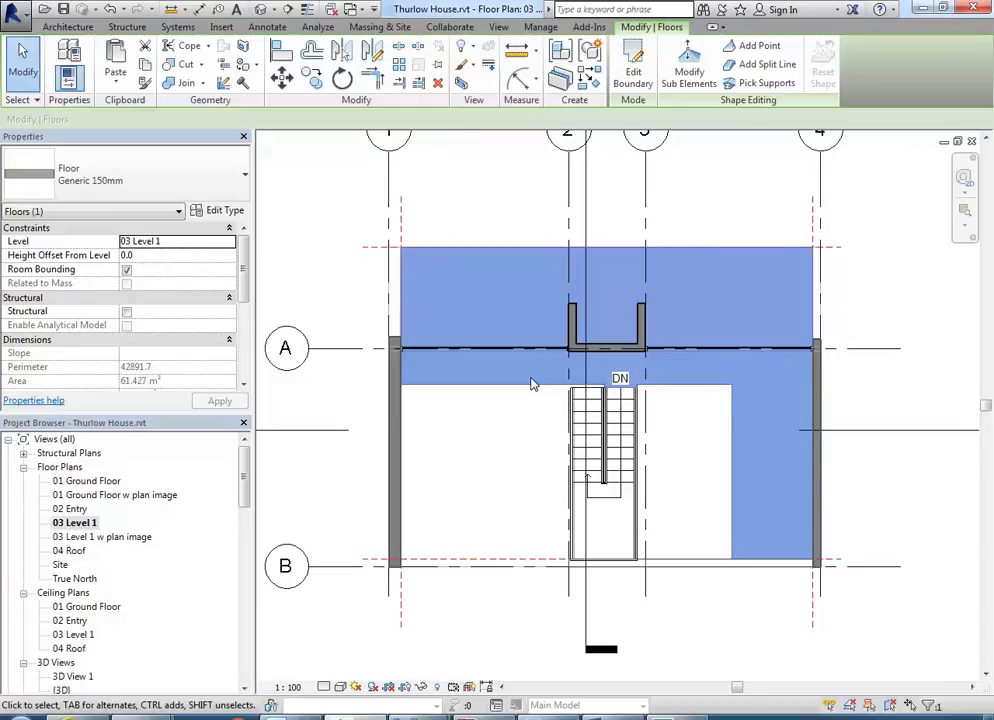
double_click(61, 690)
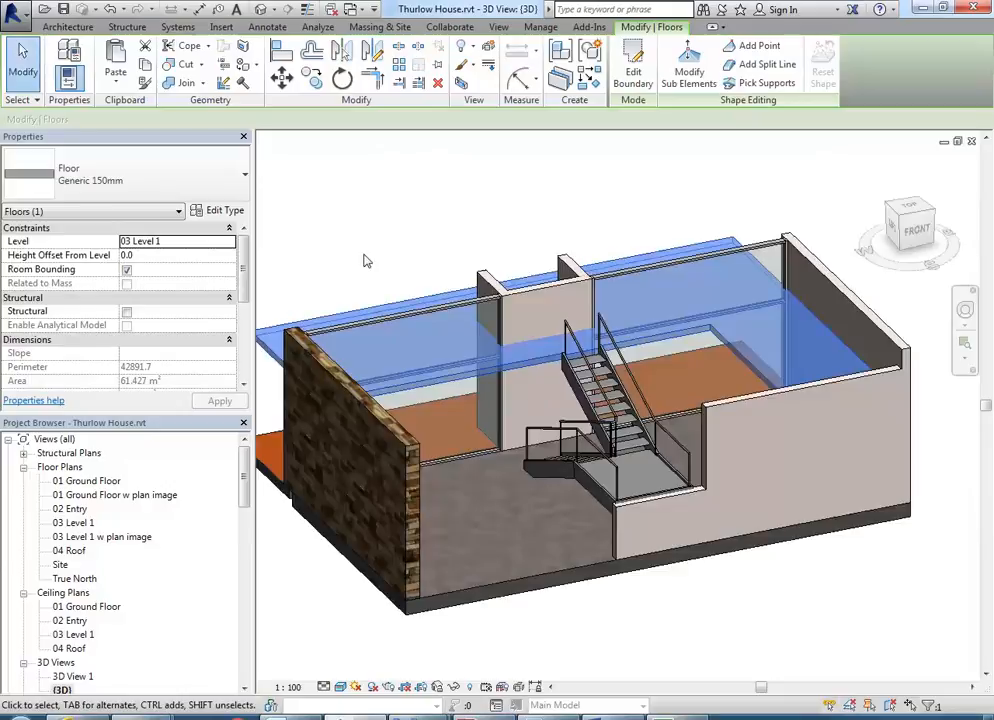
left_click(392, 261)
Examine the Level 1 floor in 3D from the stone wall side and the front, selecting the floor to highlight its extent
middle_click_drag(599, 455, 555, 399, "shift")
middle_click_drag(492, 386, 470, 420, "shift")
middle_click_drag(459, 374, 541, 401)
middle_click_drag(494, 430, 679, 302, "shift")
middle_click_drag(508, 380, 788, 402)
scroll(556, 473, "down", 2)
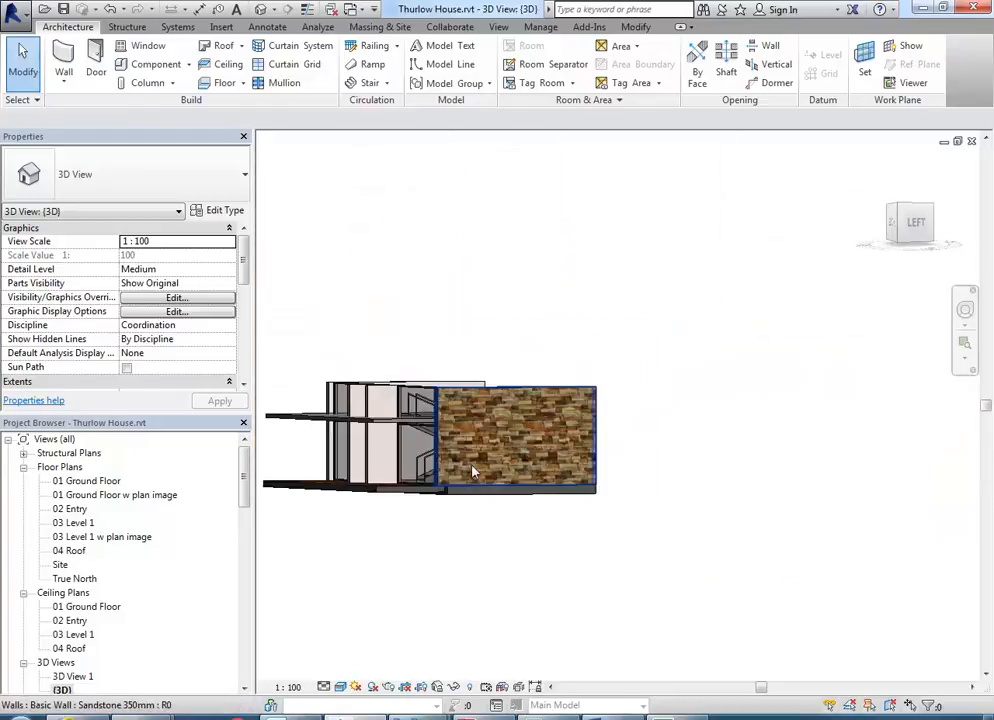
middle_click_drag(497, 513, 468, 432, "shift")
left_click(497, 466)
scroll(468, 432, "up", 3)
scroll(468, 432, "up", 3)
scroll(519, 361, "down", 5)
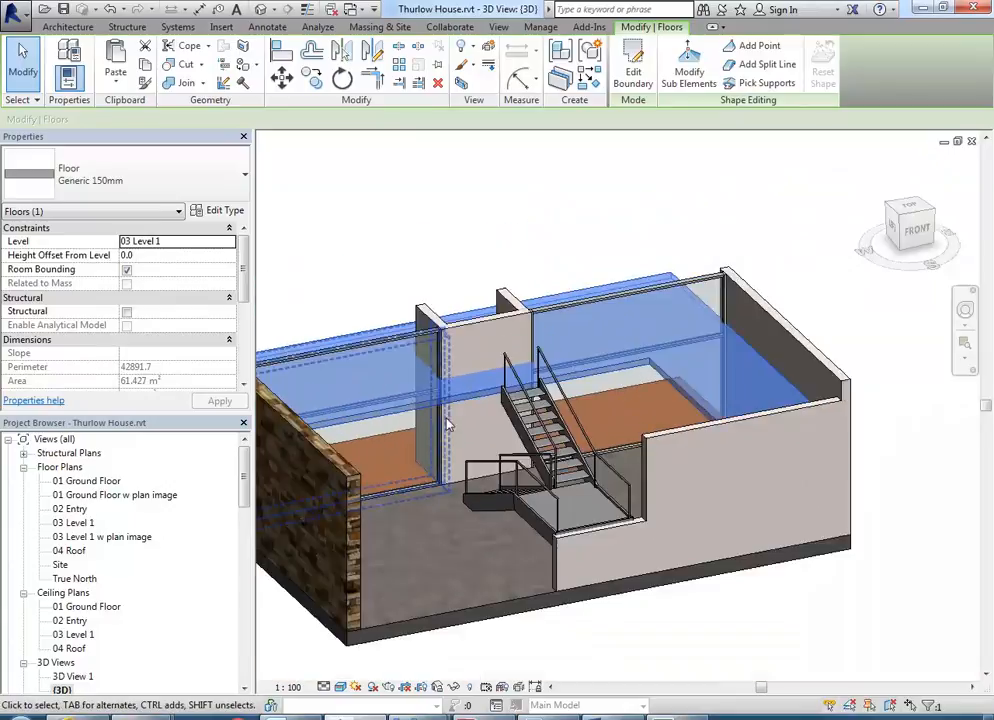
Examine the highlighted floor above the terrace and where it meets the side and far walls, and clear the selection
middle_click_drag(500, 410, 776, 409, "shift")
middle_click_drag(334, 406, 455, 437)
scroll(455, 437, "up", 3)
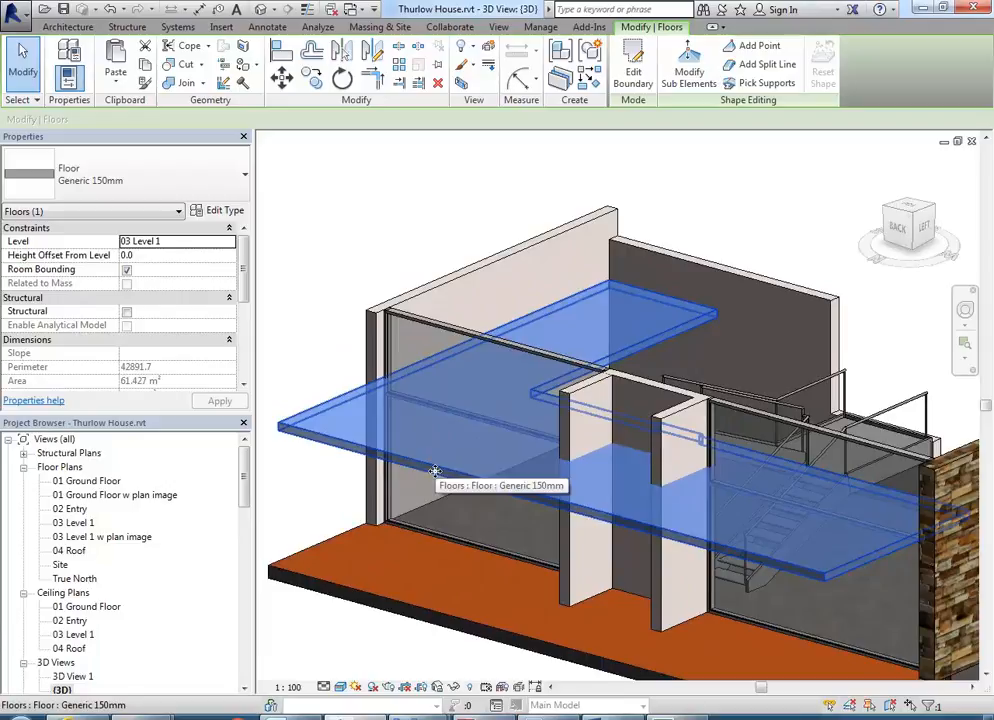
scroll(436, 540, "down", 1)
middle_click_drag(437, 543, 484, 501)
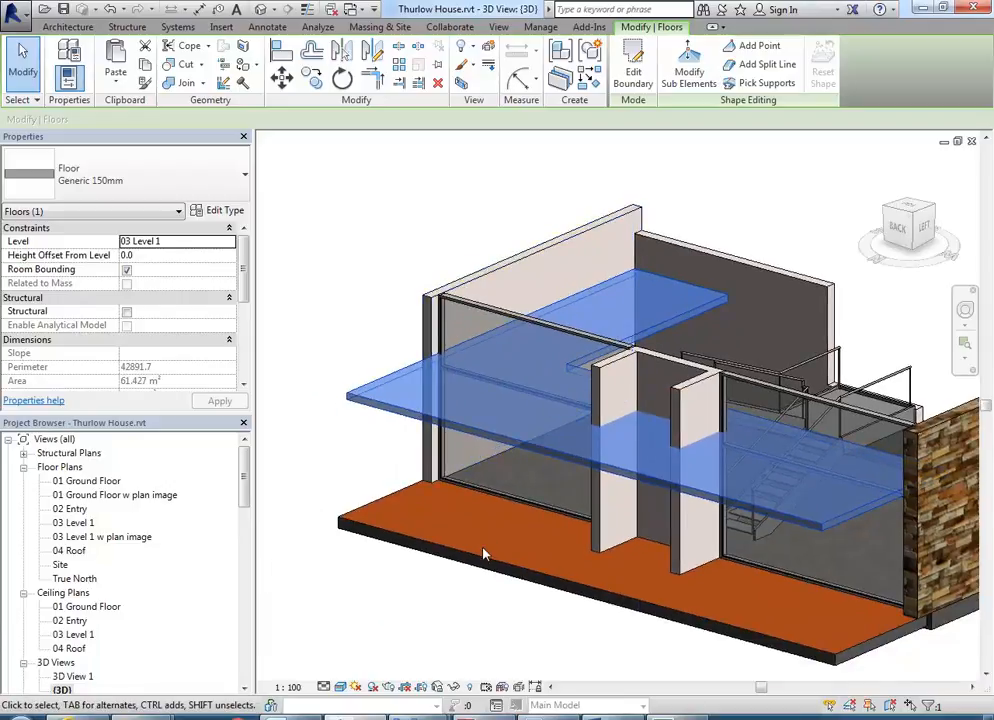
middle_click_drag(689, 472, 647, 370, "shift")
scroll(647, 370, "up", 5)
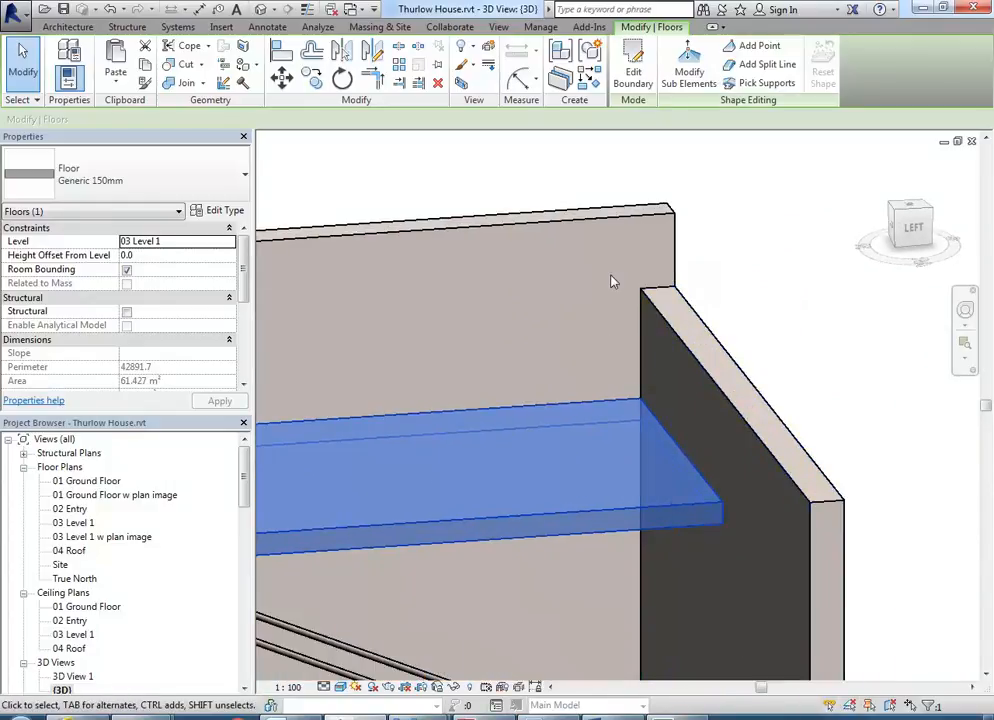
scroll(628, 402, "down", 2)
middle_click_drag(628, 402, 730, 398)
scroll(730, 398, "down", 4)
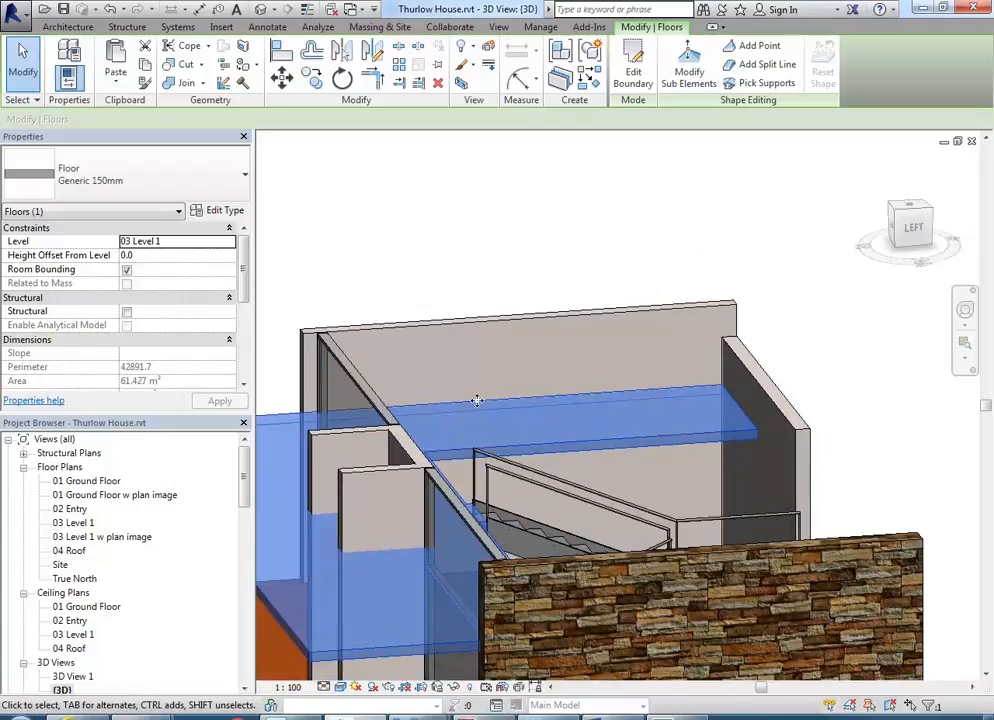
scroll(489, 345, "down", 3)
left_click(517, 306)
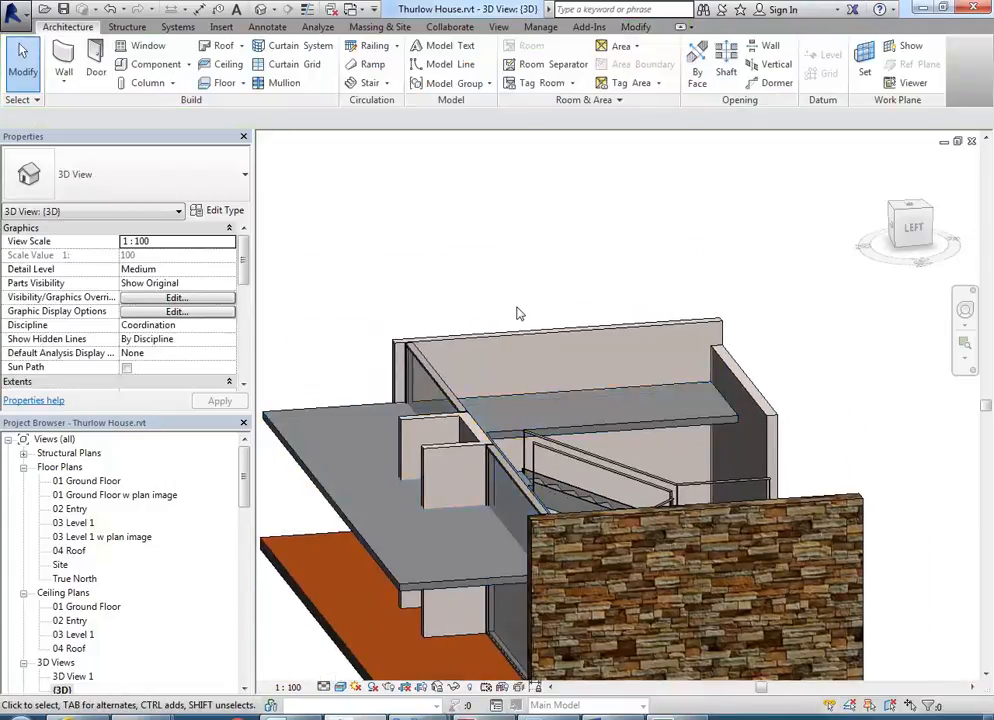
scroll(483, 324, "up", 1)
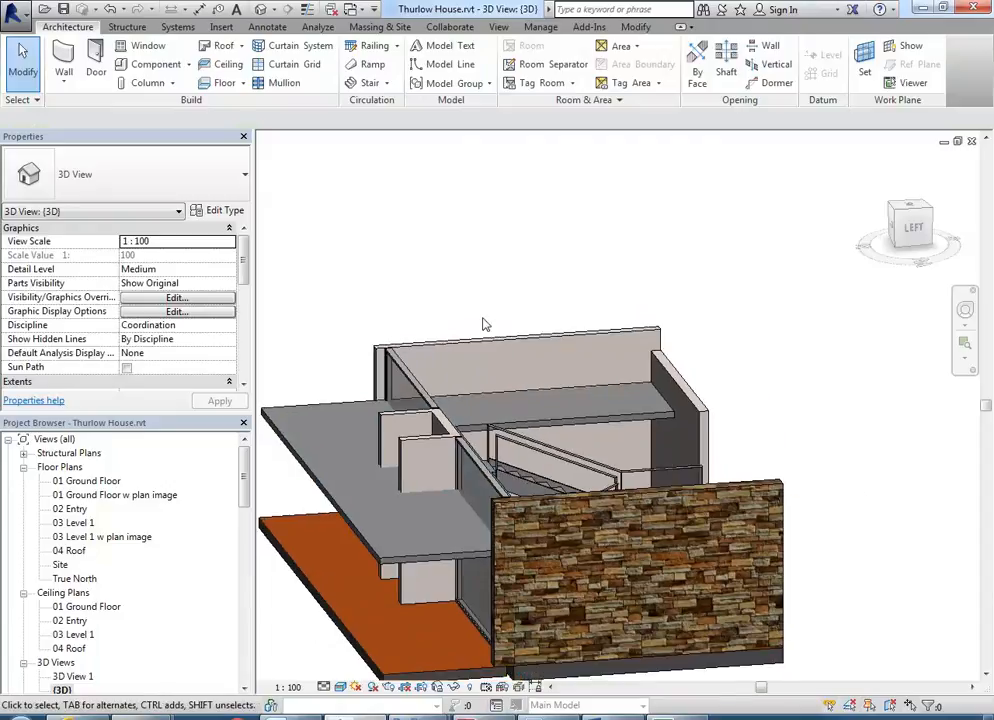
middle_click_drag(483, 324, 478, 292)
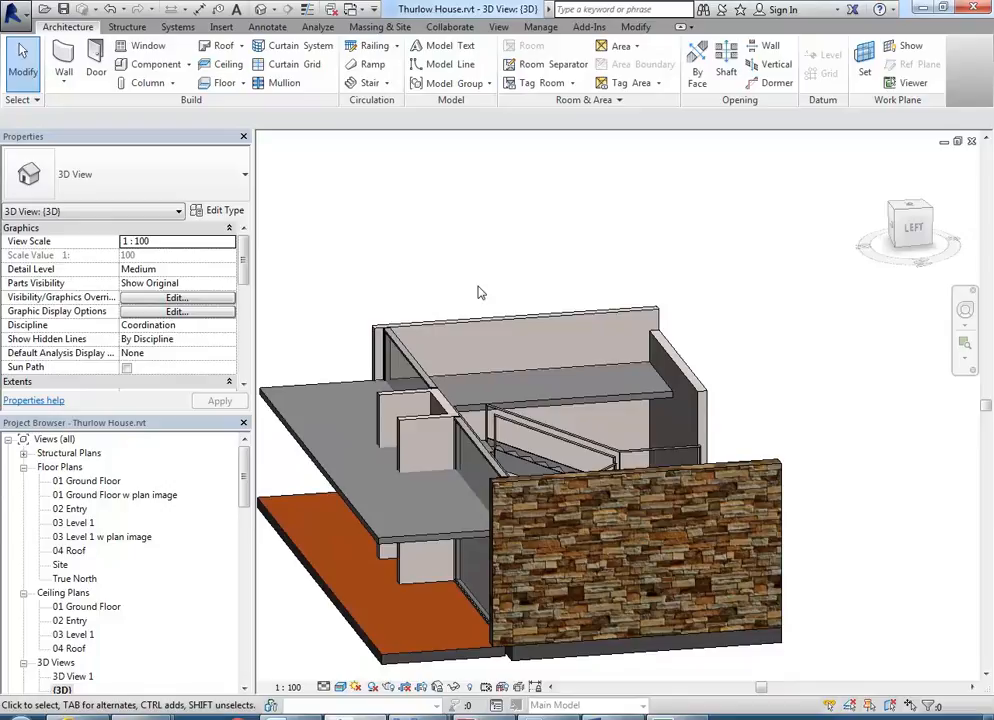
scroll(480, 288, "up", 1)
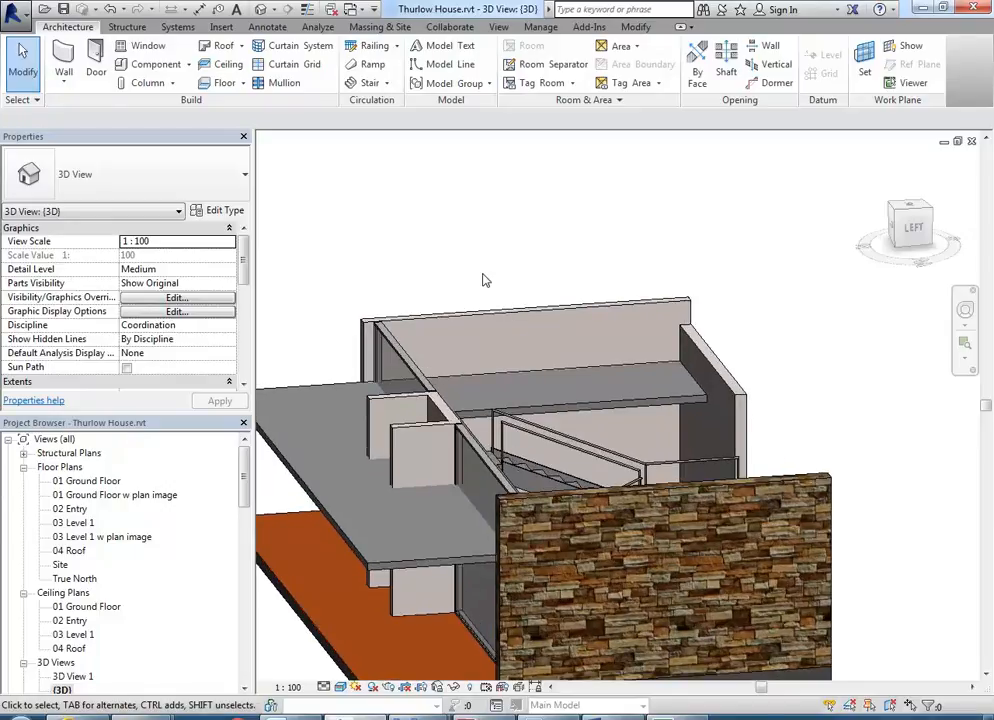
middle_click_drag(483, 280, 506, 268)
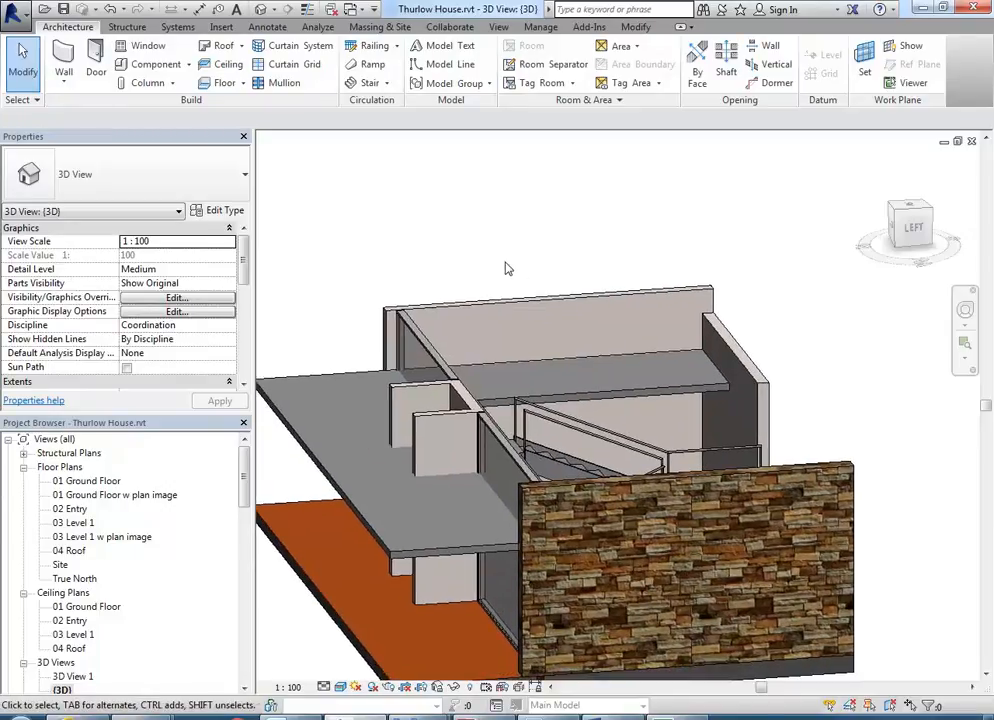
middle_click_drag(495, 291, 475, 279)
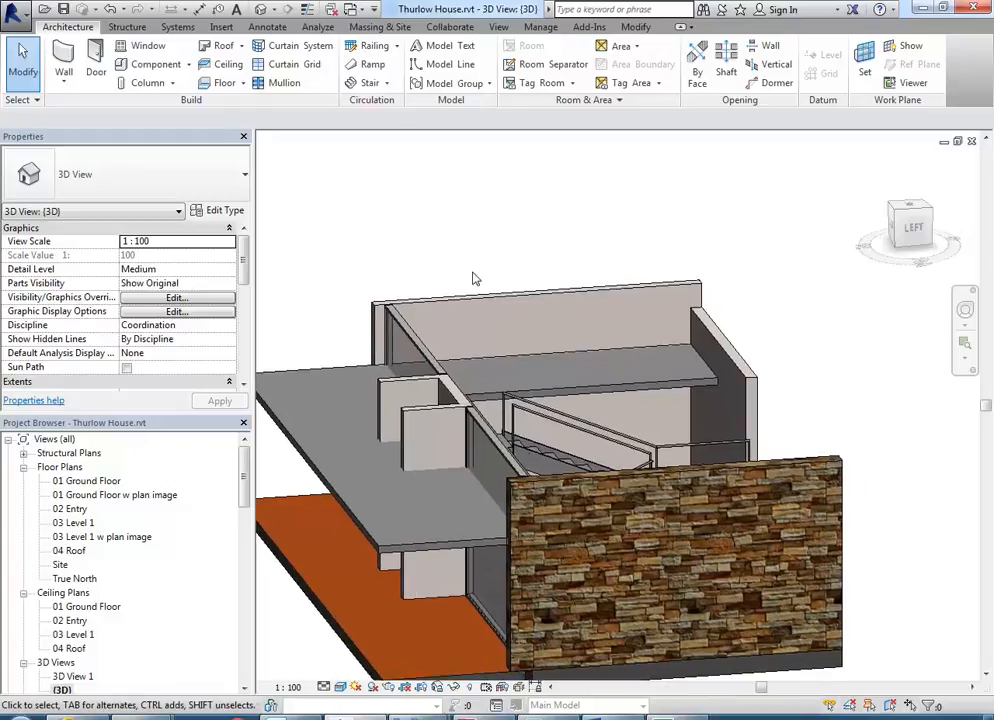
scroll(475, 279, "down", 3)
middle_click_drag(540, 319, 528, 482, "shift")
Open the 04 Roof floor plan and examine the grids and the Level 1 underlay
double_click(69, 550)
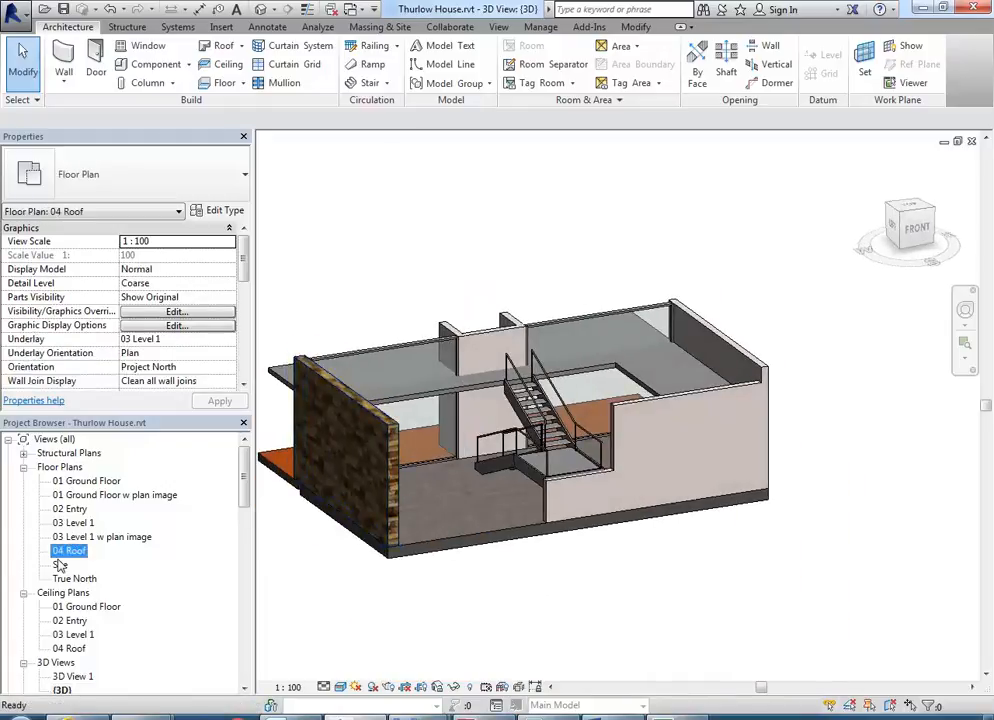
scroll(638, 342, "down", 3)
middle_click_drag(645, 351, 619, 388)
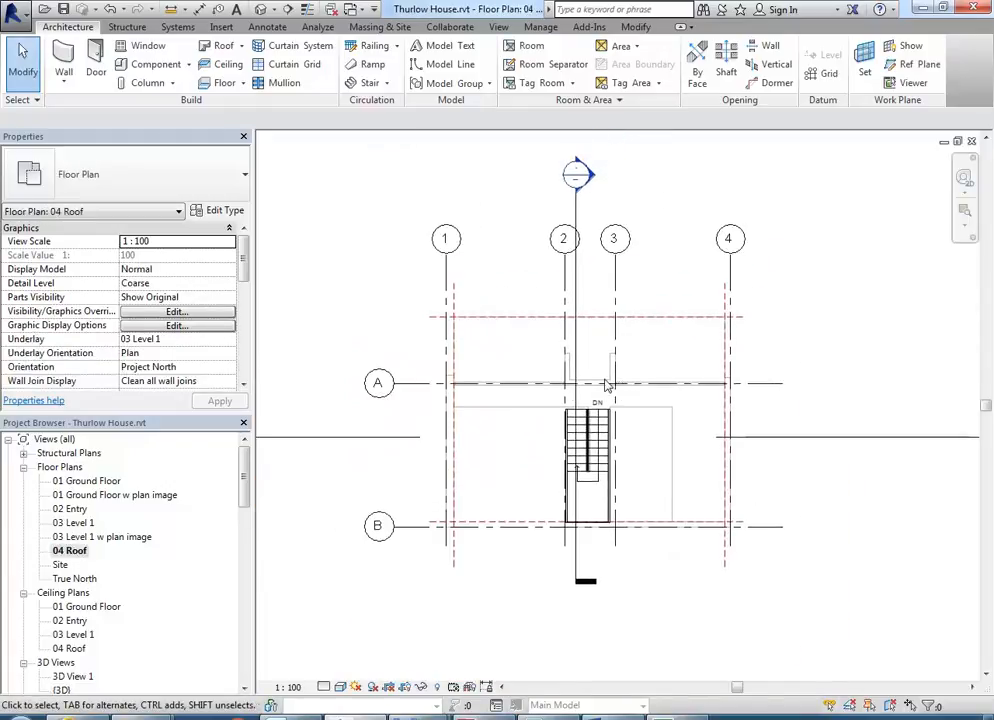
scroll(548, 389, "up", 2)
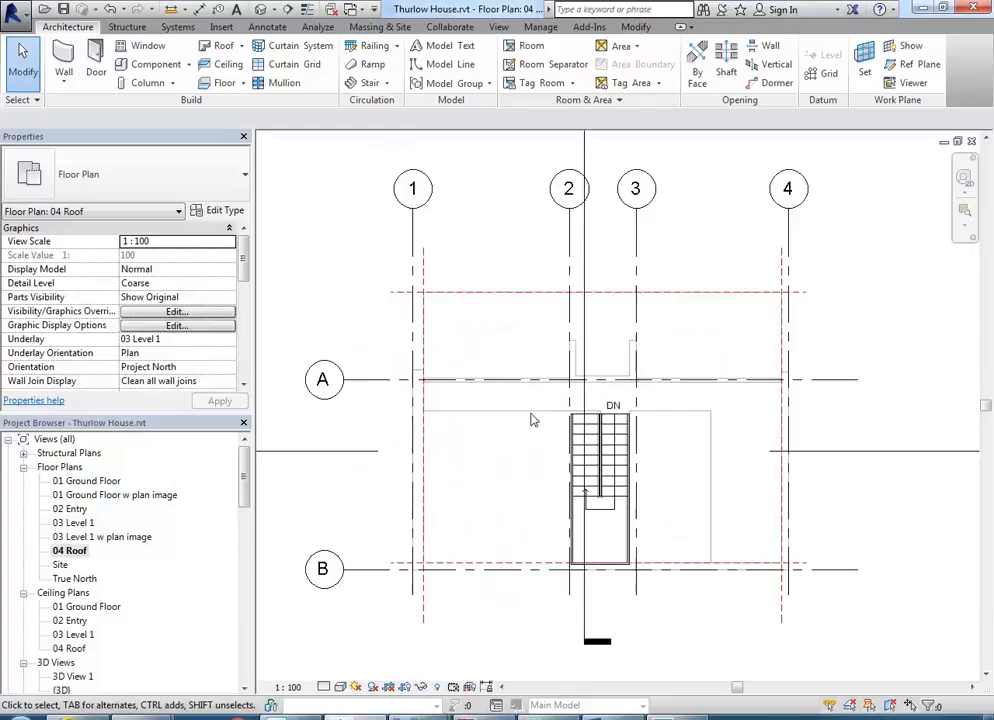
left_click(69, 550)
middle_click_drag(341, 295, 321, 299)
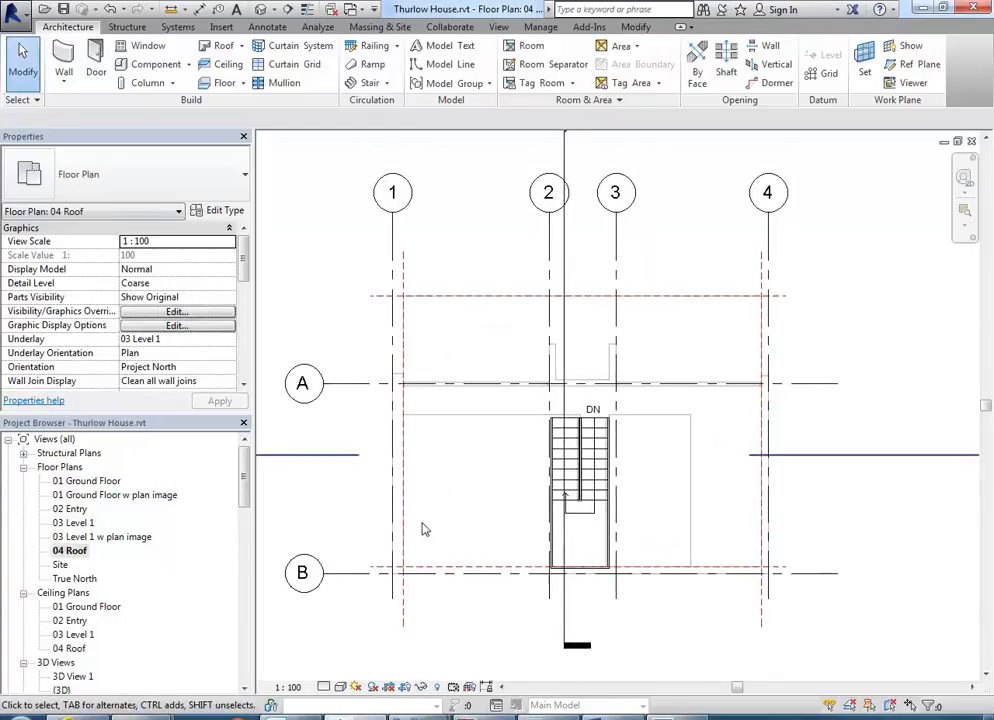
Switch to Floorplan and Section.pdf in Adobe Acrobat to view the section drawing, declining character analysis of the scanned page
key("alt+Tab")
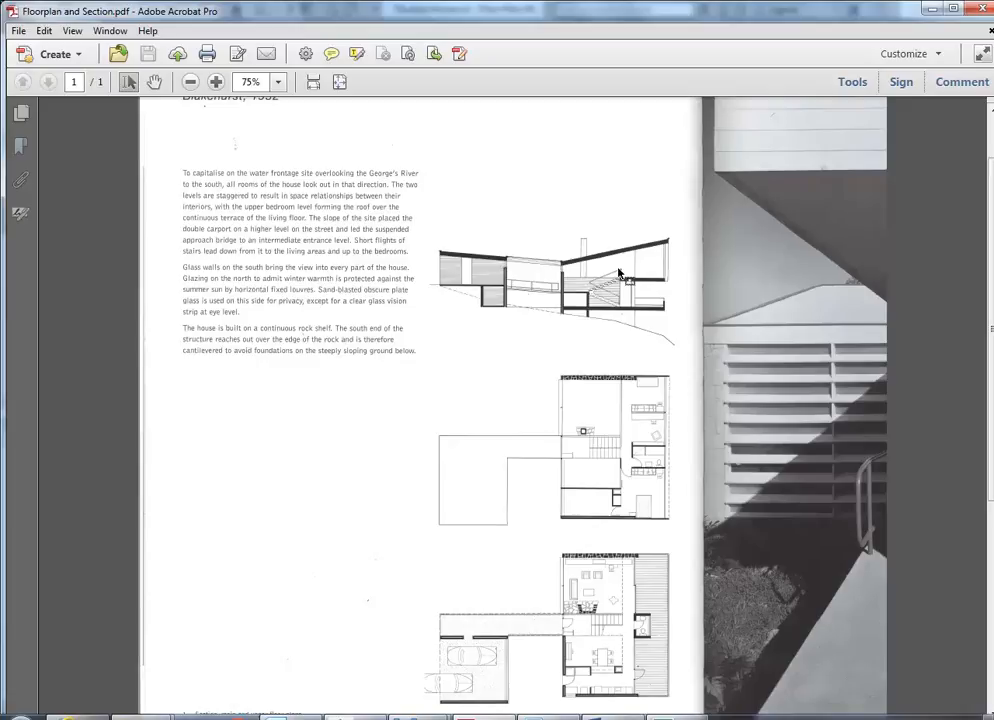
left_click(503, 541)
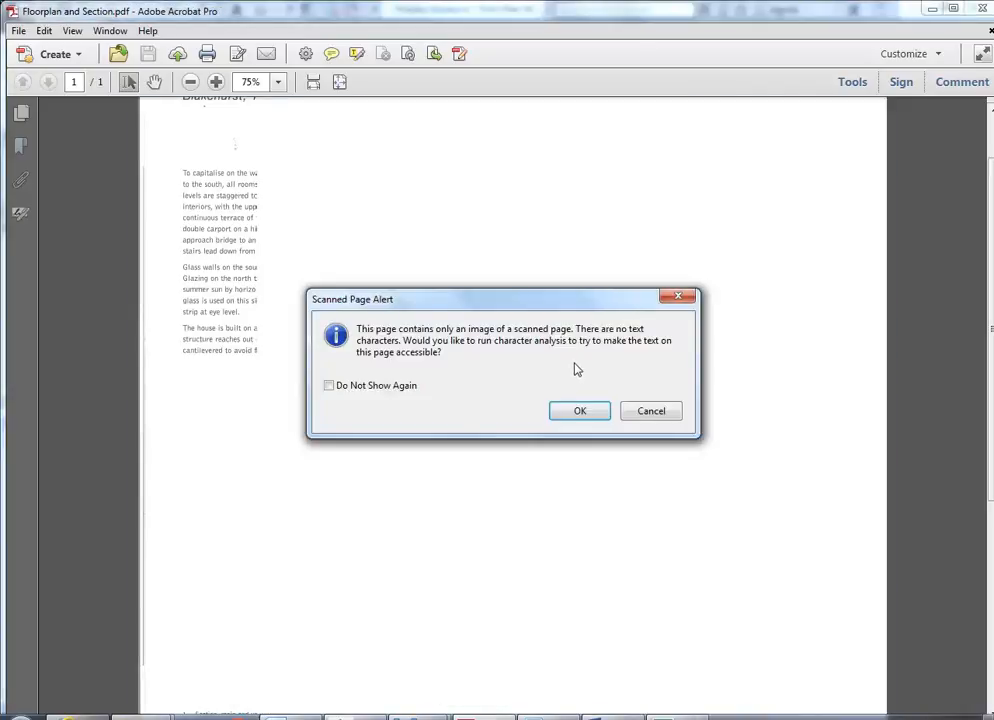
left_click(657, 413)
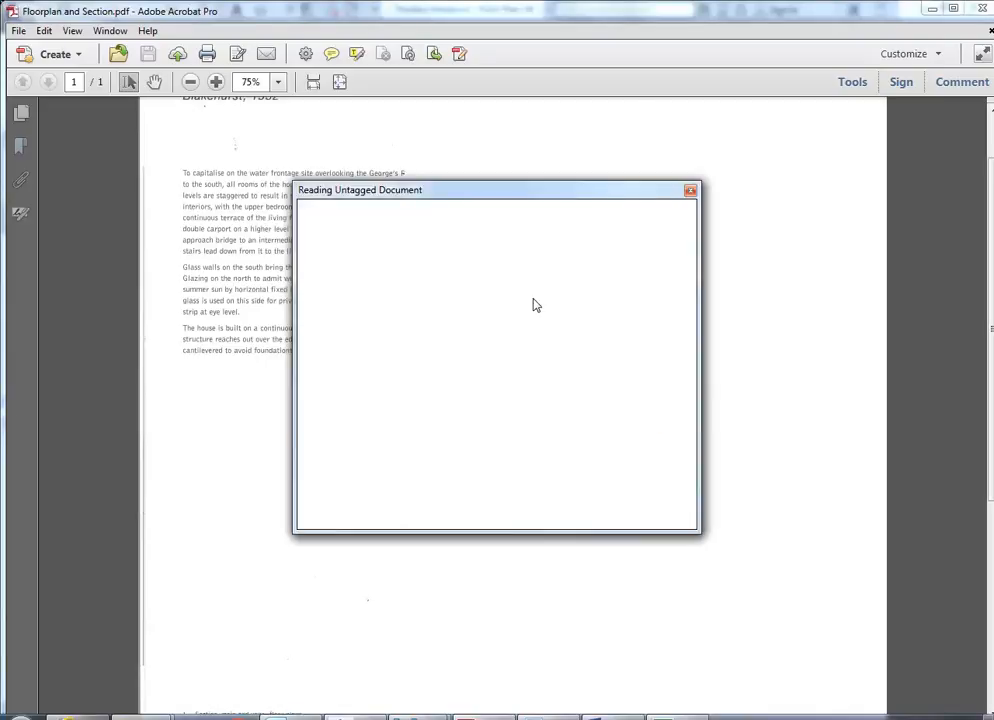
left_click(648, 508)
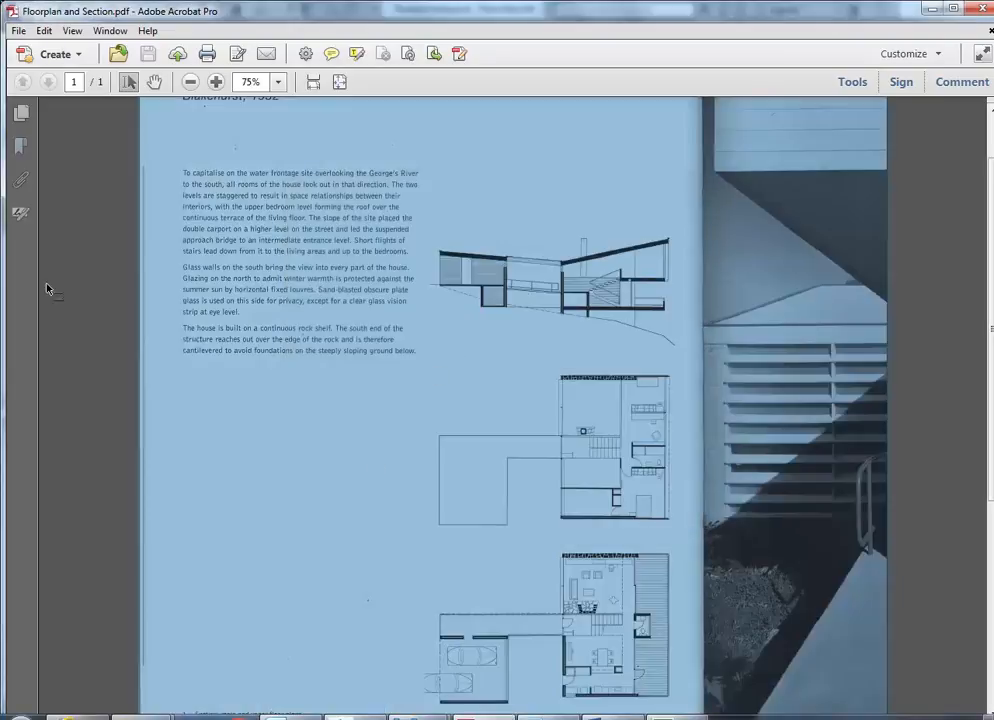
left_click(89, 349)
Launch AutoCAD 2016 and start a new blank drawing
left_click(28, 716)
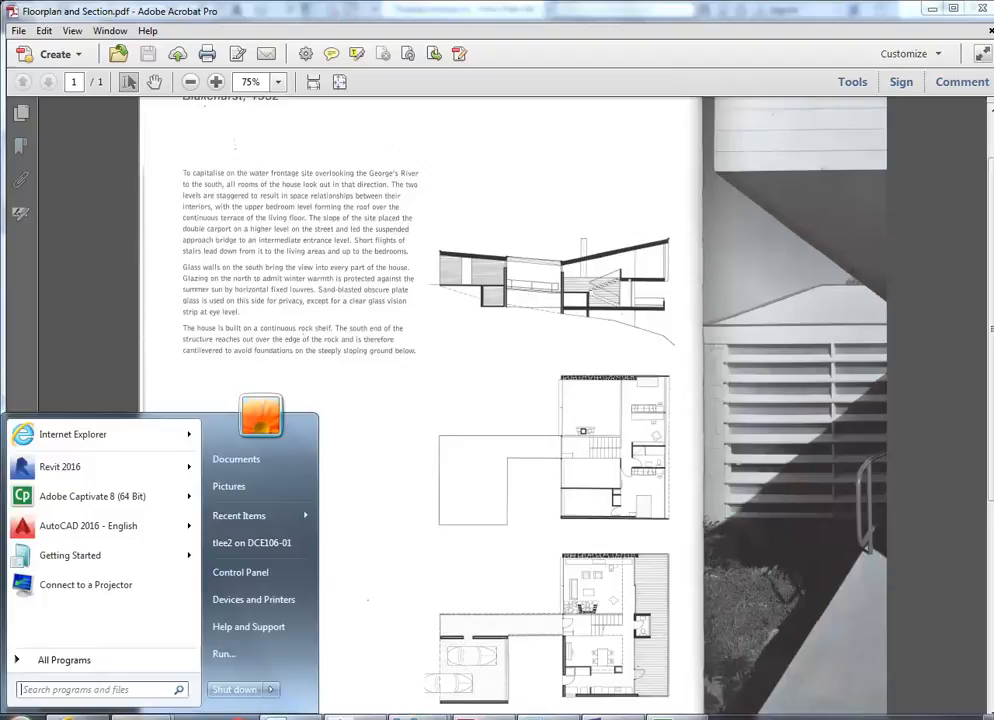
left_click(81, 527)
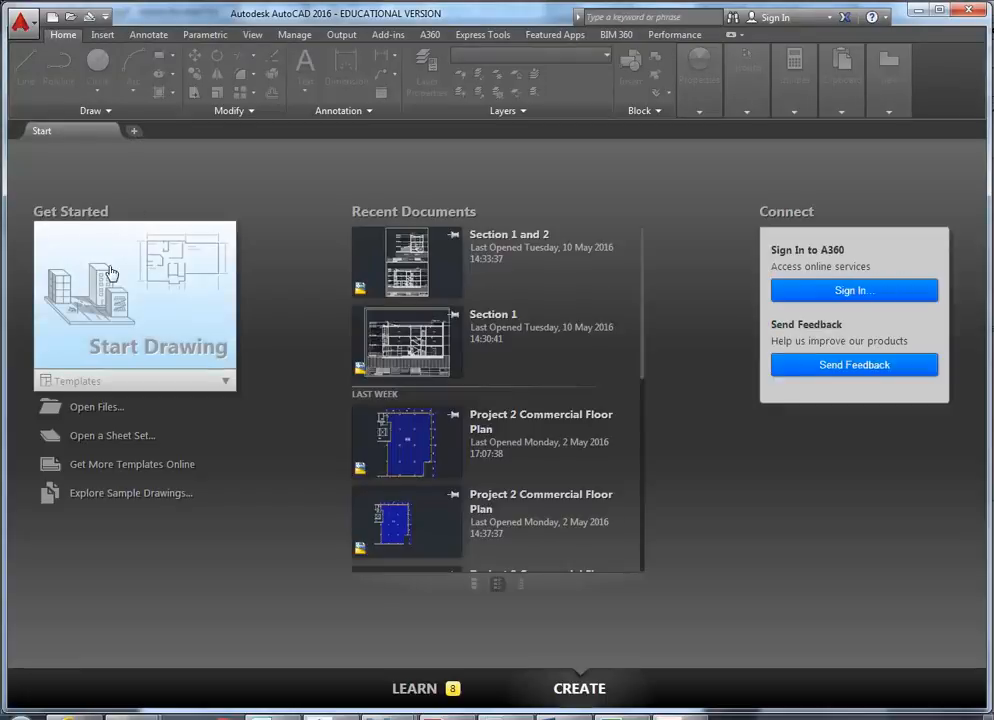
left_click(128, 313)
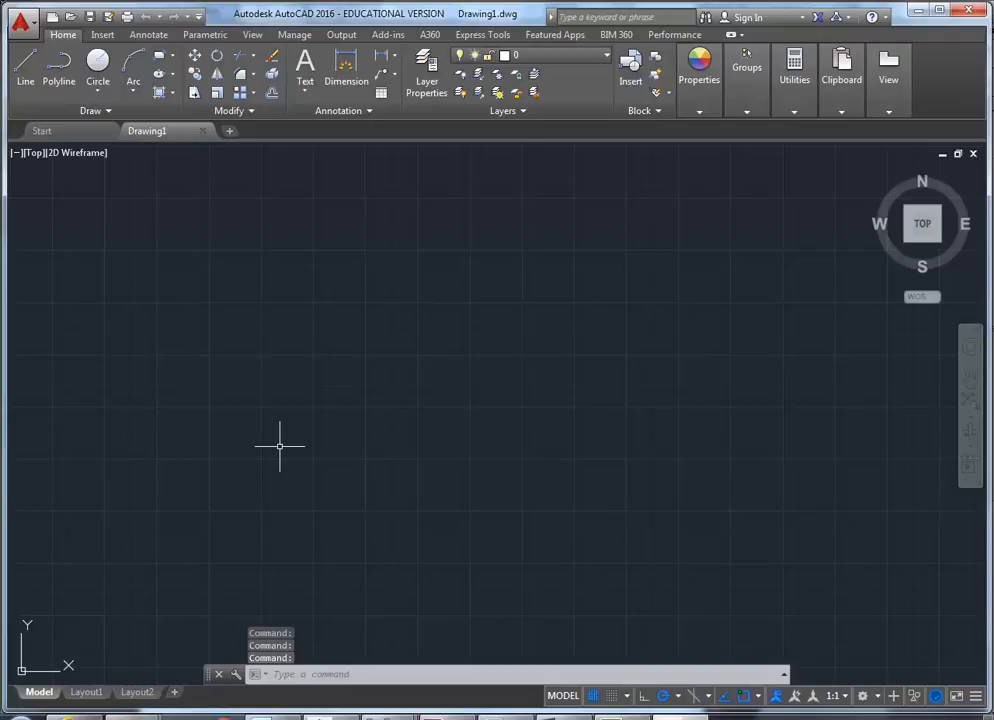
middle_click_drag(208, 464, 308, 415)
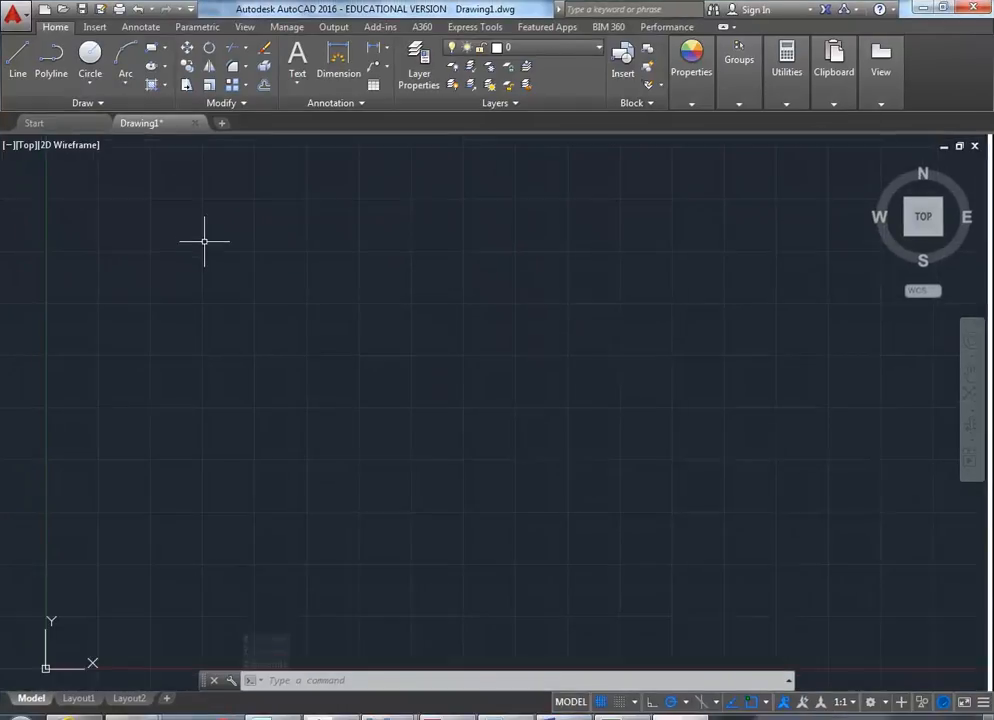
Start attaching a PDF reference and choose 0283_001.pdf from the Thurlow House folder within the 2016 > CAD 2 folder
left_click(95, 27)
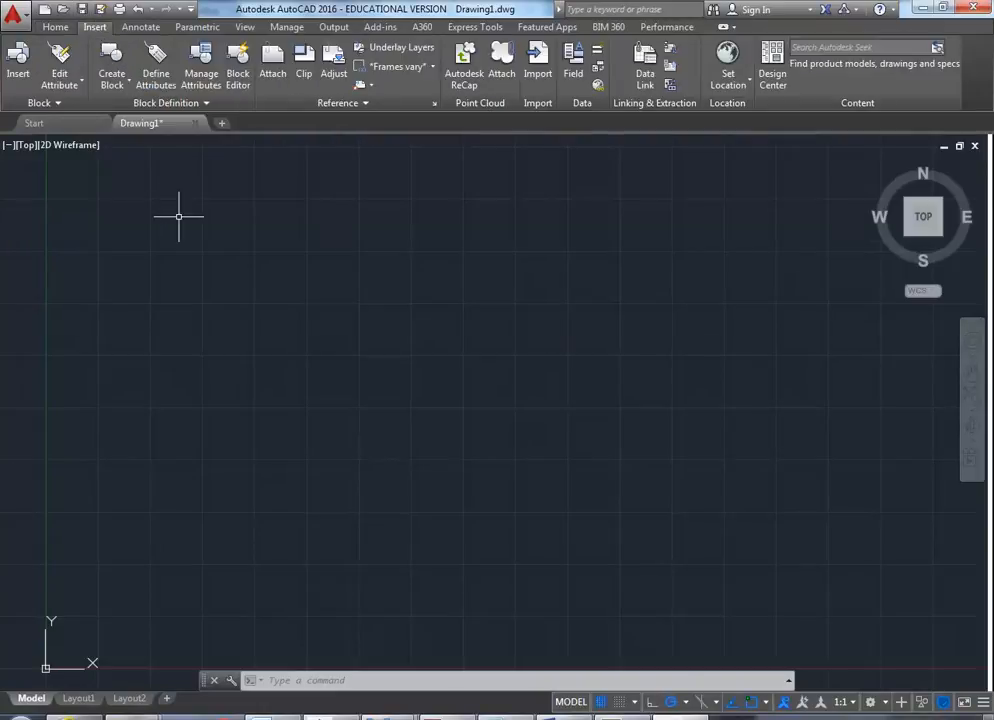
left_click(272, 62)
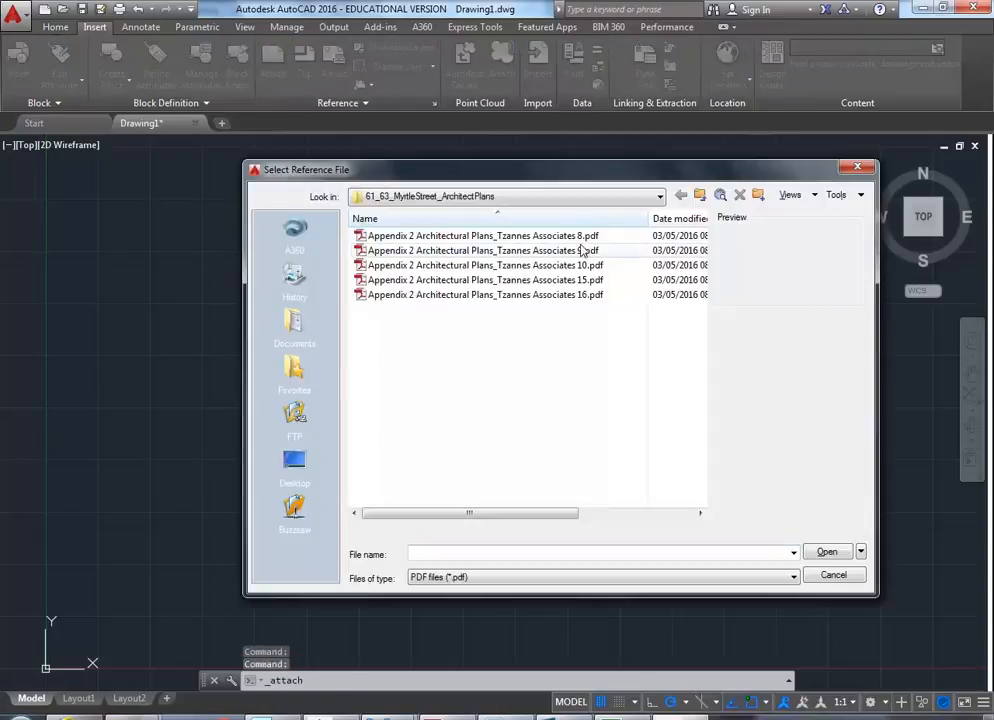
left_click(698, 197)
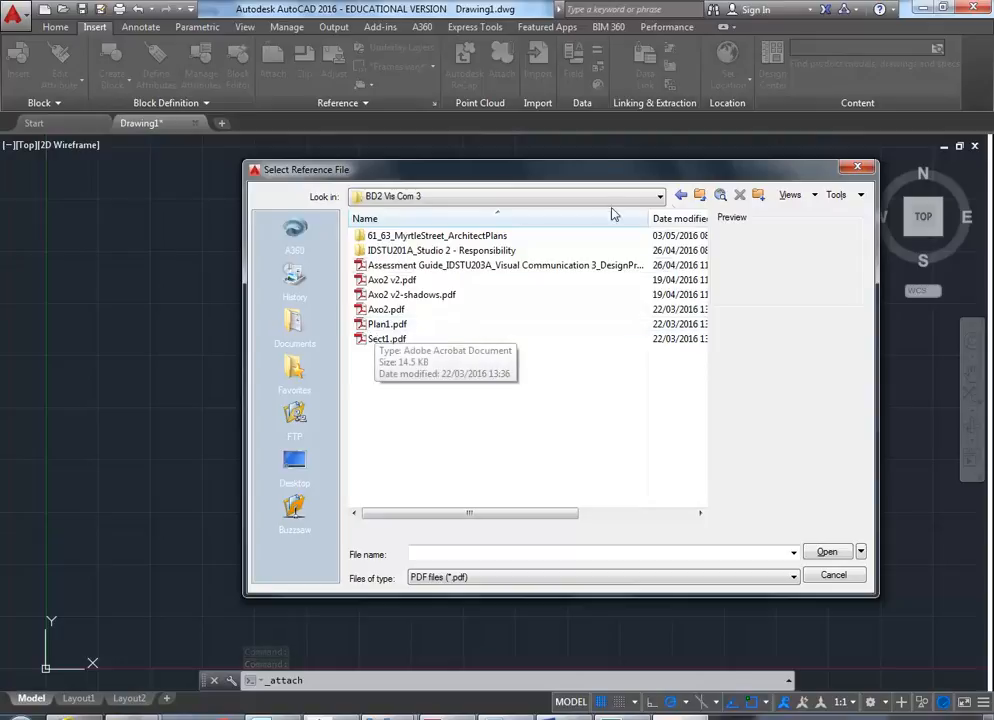
left_click(699, 196)
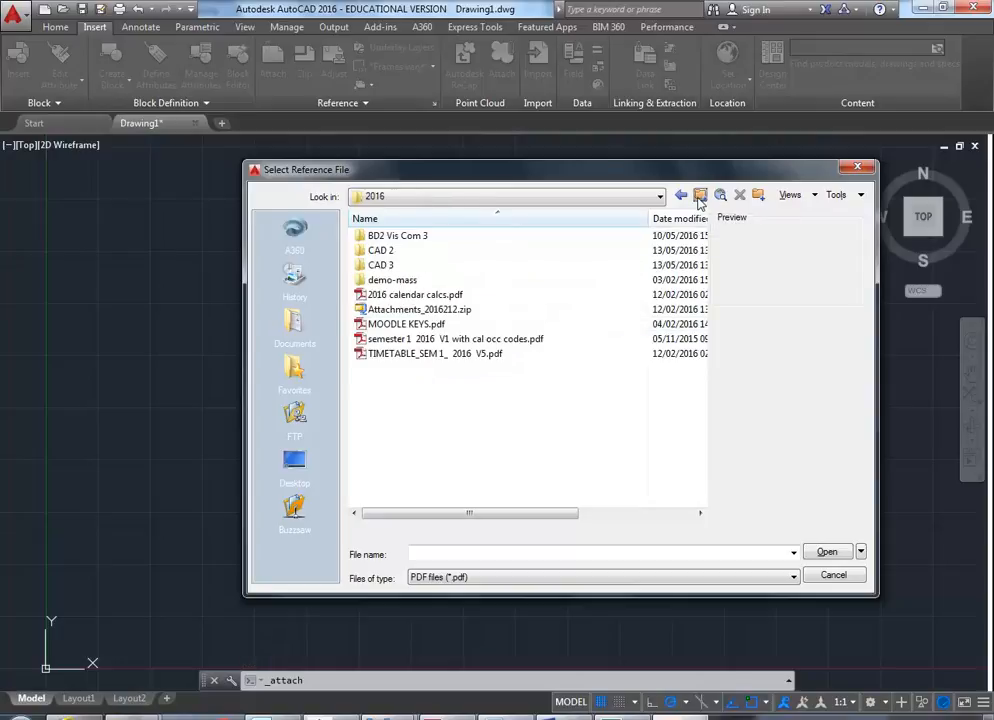
left_click(699, 196)
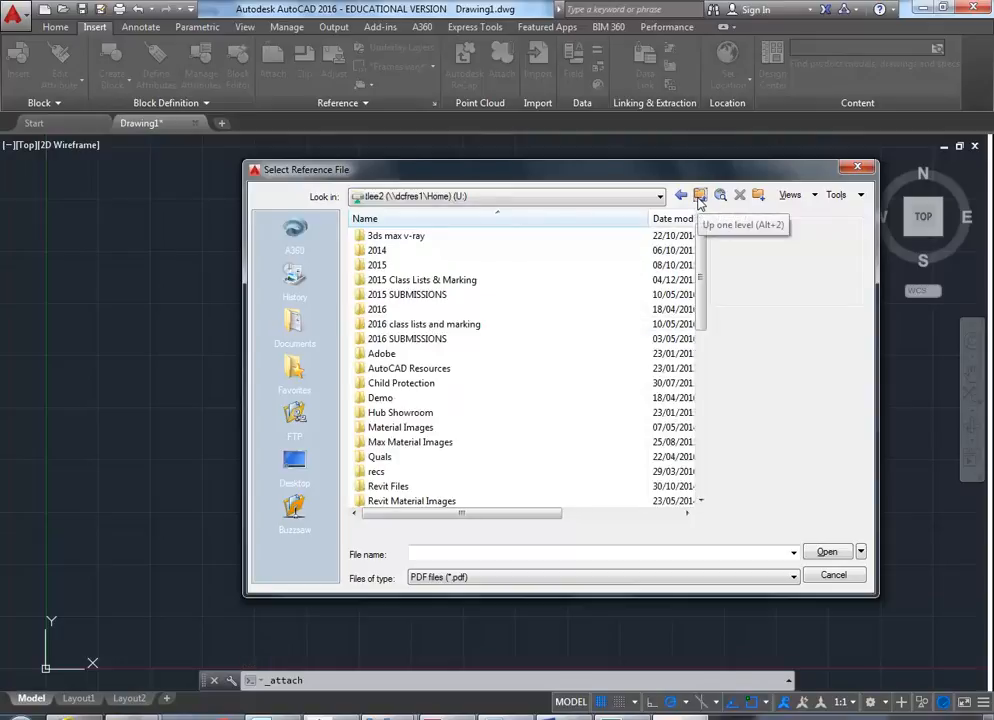
left_click(681, 196)
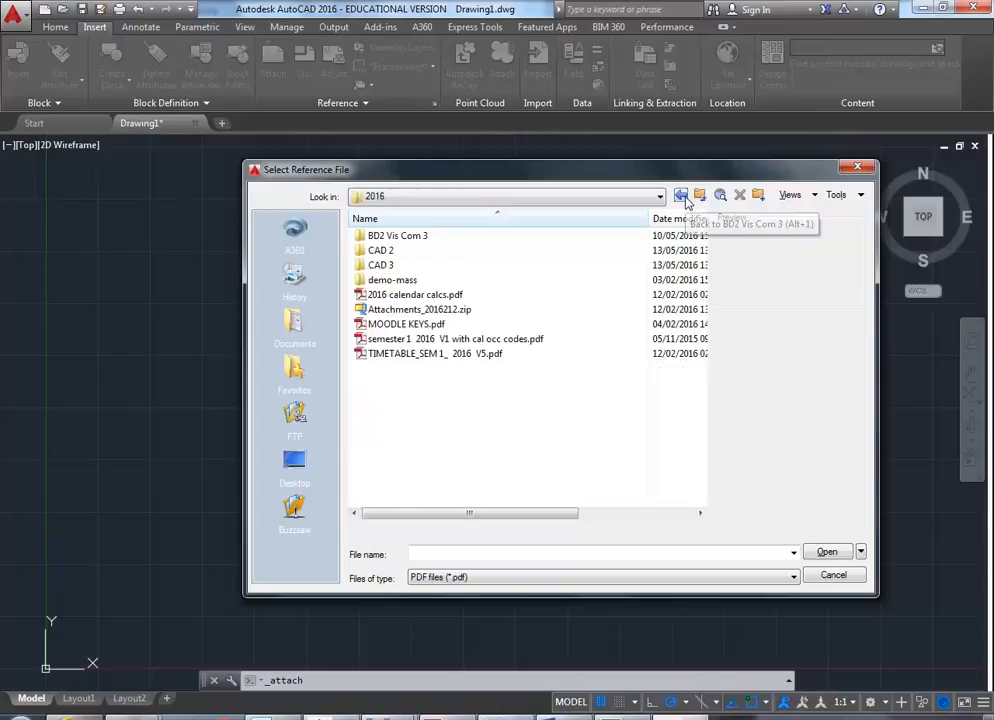
double_click(378, 251)
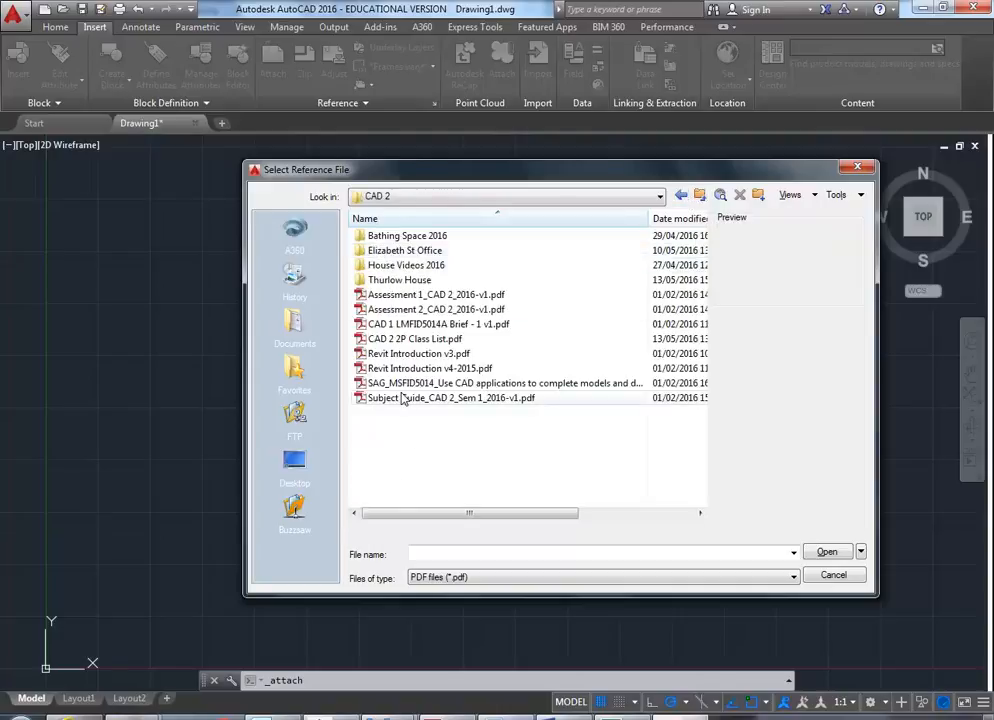
double_click(392, 280)
left_click(388, 252)
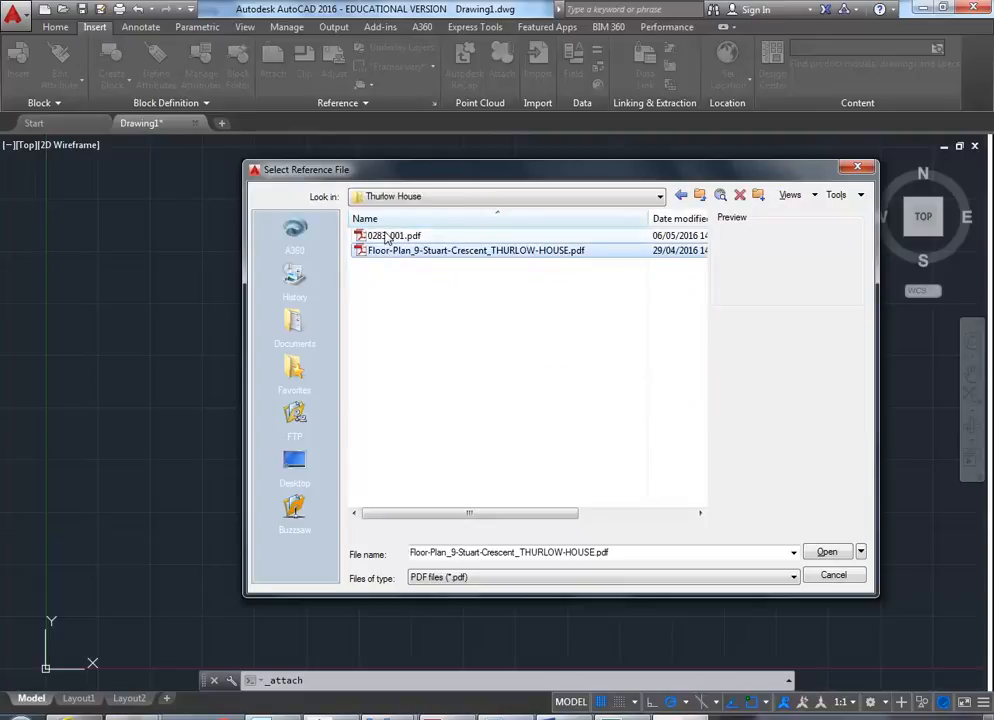
left_click(387, 237)
double_click(386, 238)
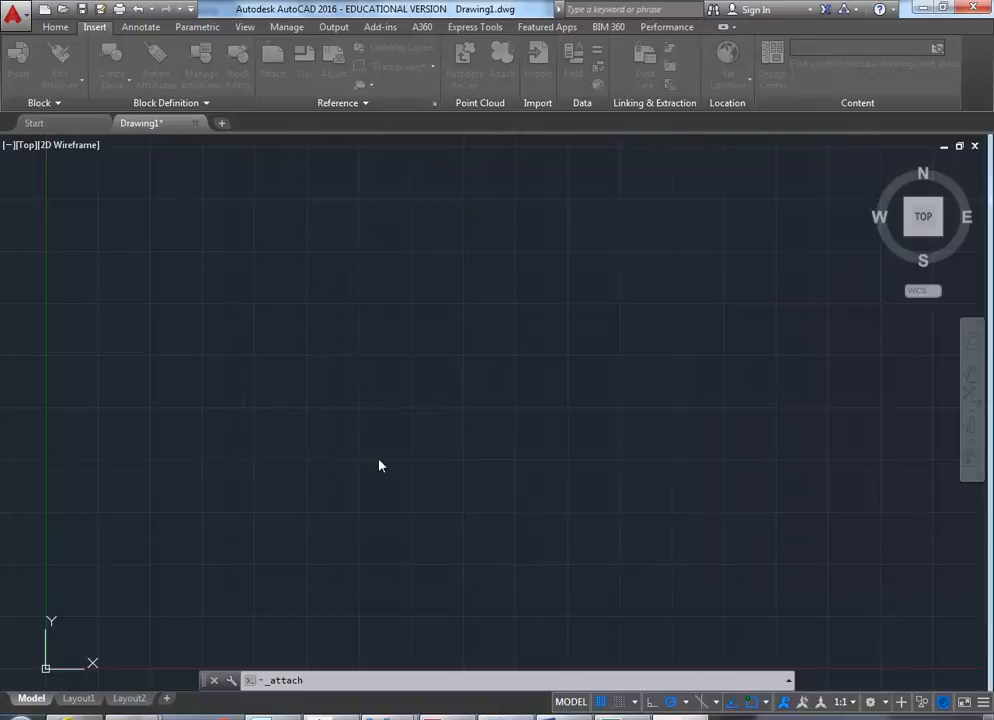
Switch to Windows Explorer to locate Floorplan and Section.pdf in the shared CAD 2 Thurlow House folder, and return to AutoCAD
mouse_move(185, 714)
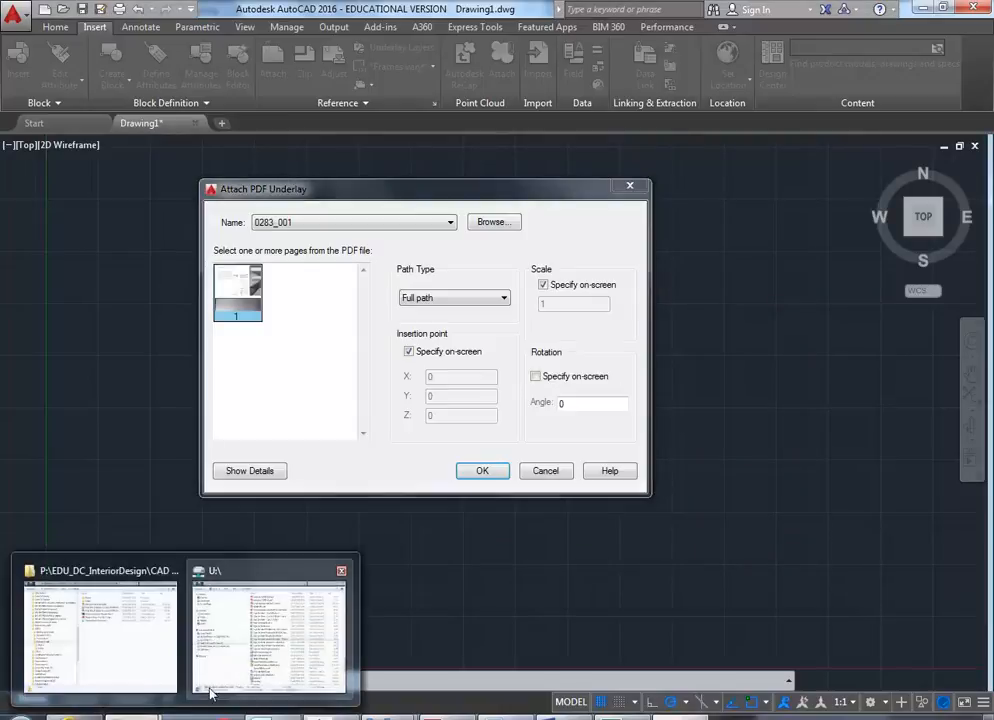
left_click(113, 650)
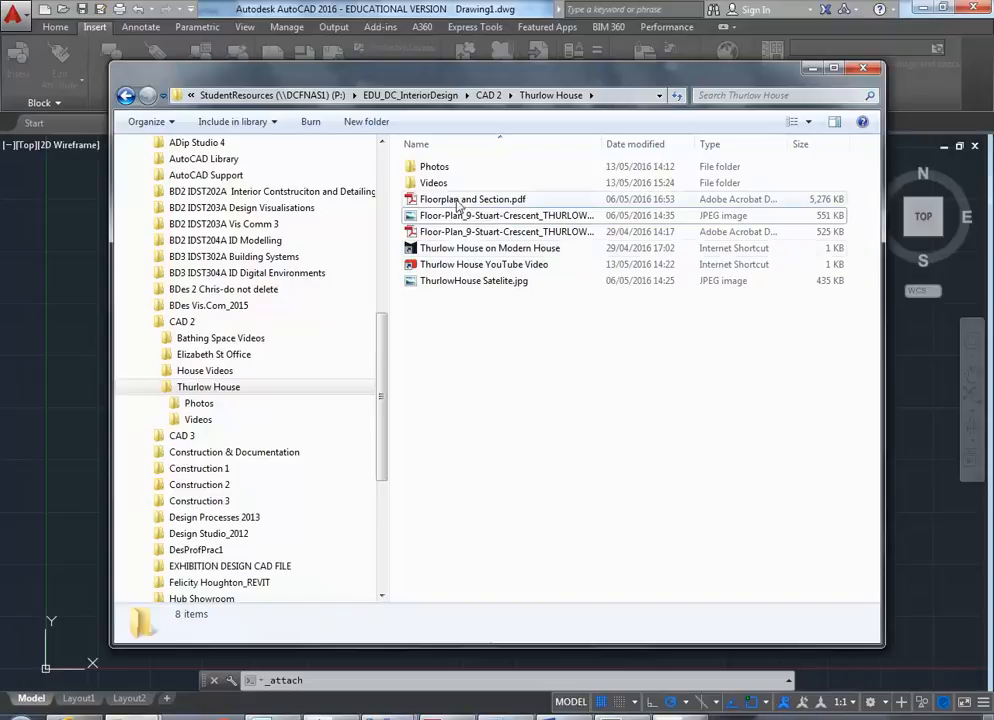
left_click(417, 201)
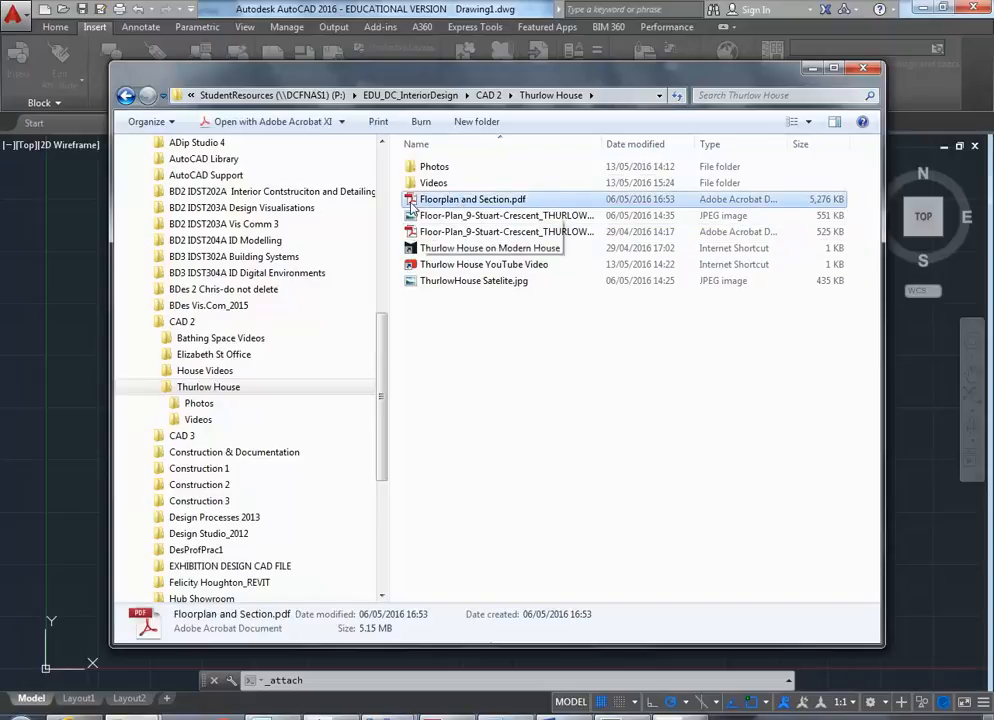
left_click(814, 69)
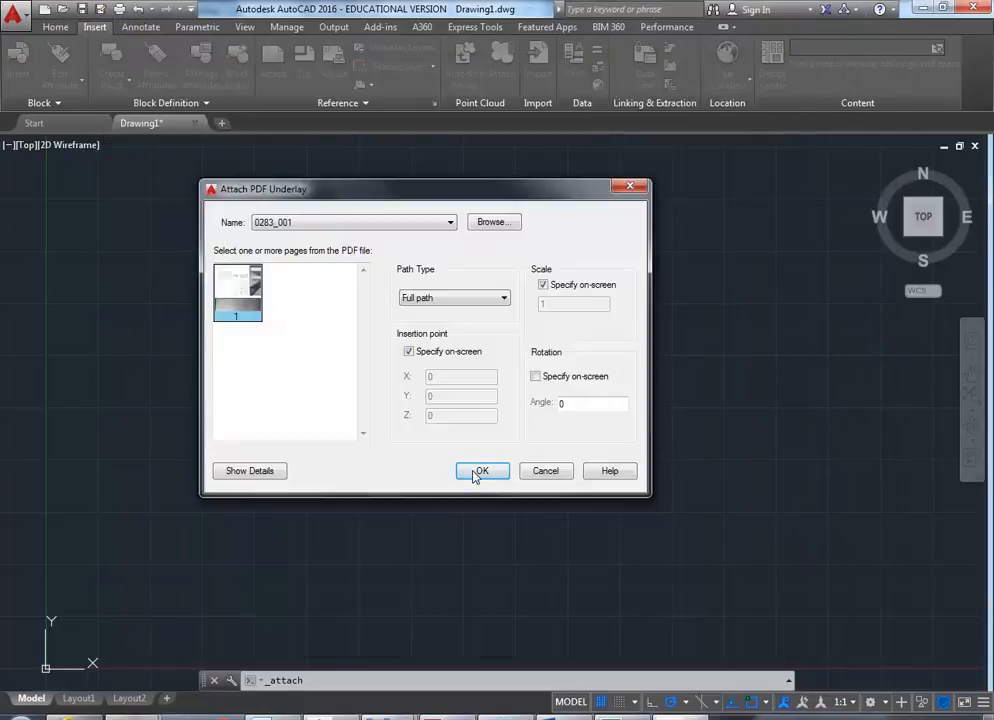
Attach page 1 of the PDF at a fixed scale of 1 and place it just above the drawing origin
left_click(542, 286)
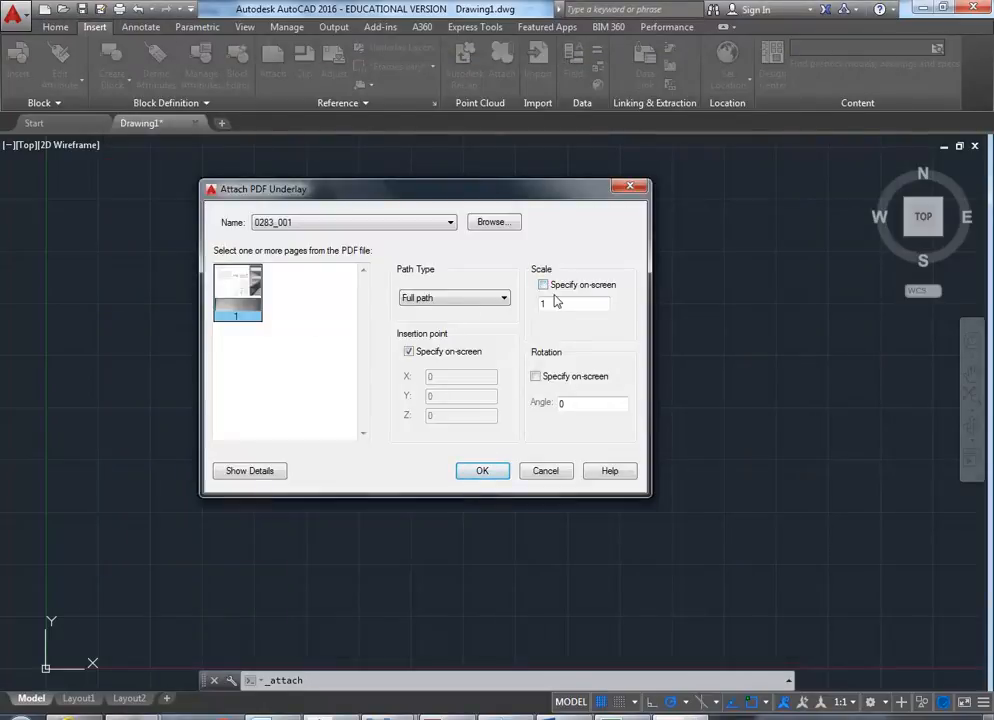
left_click(482, 470)
middle_click_drag(215, 555, 464, 415)
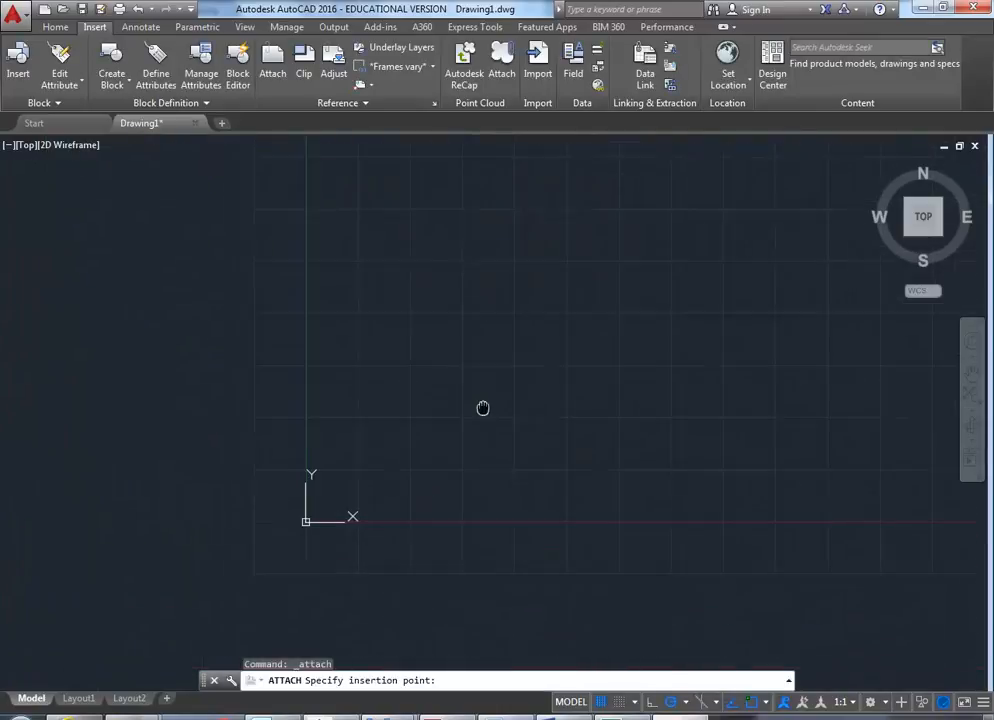
scroll(394, 522, "up", 8)
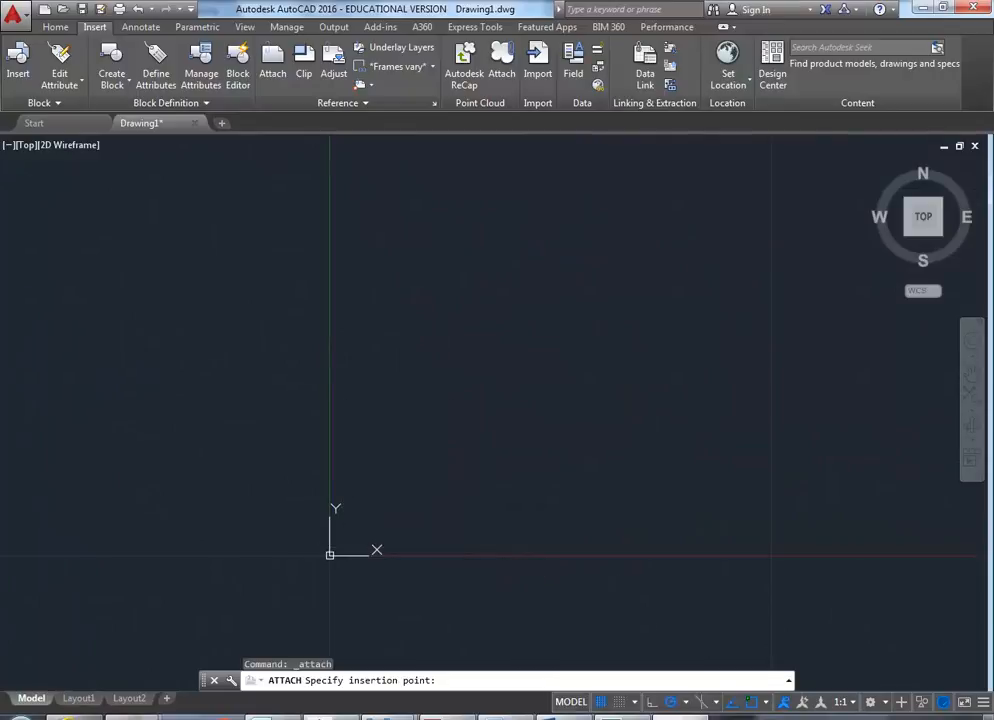
scroll(415, 458, "up", 5)
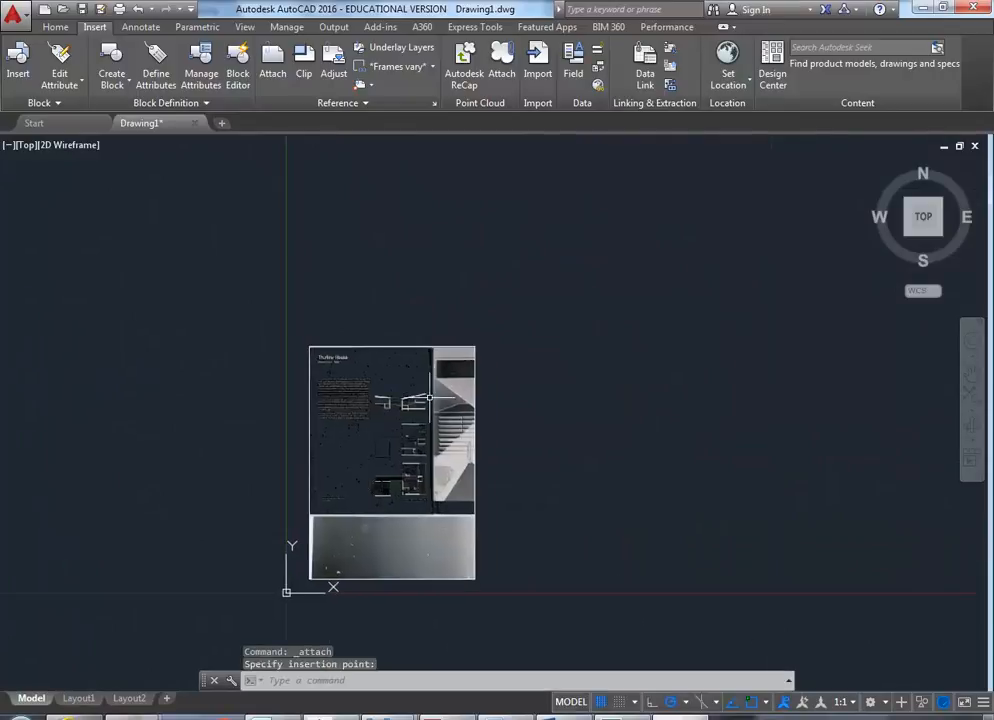
Measure the distance and angle along the underside of the sloping main roof in the section drawing, from its low end to its high end
scroll(339, 409, "up", 5)
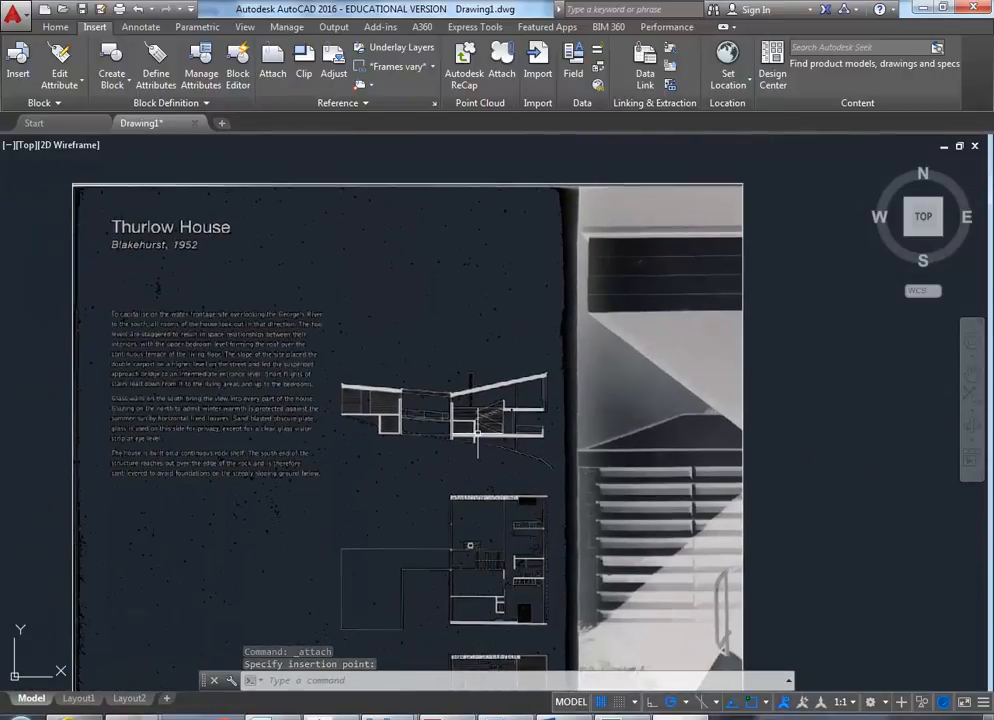
scroll(479, 429, "up", 2)
scroll(528, 380, "up", 2)
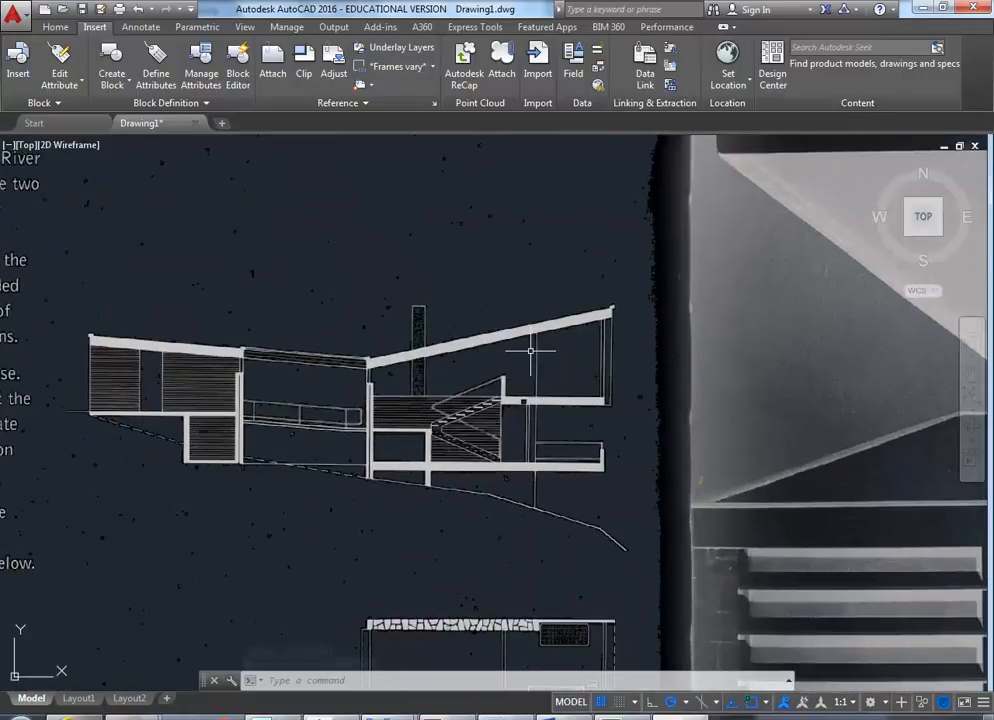
scroll(503, 380, "up", 2)
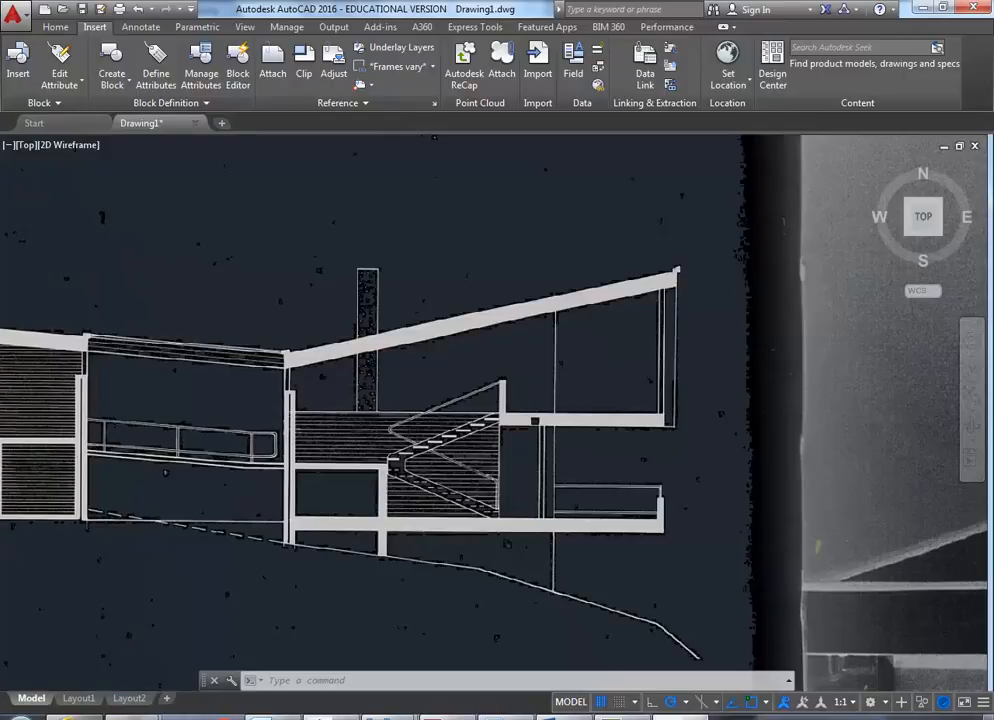
scroll(377, 326, "up", 2)
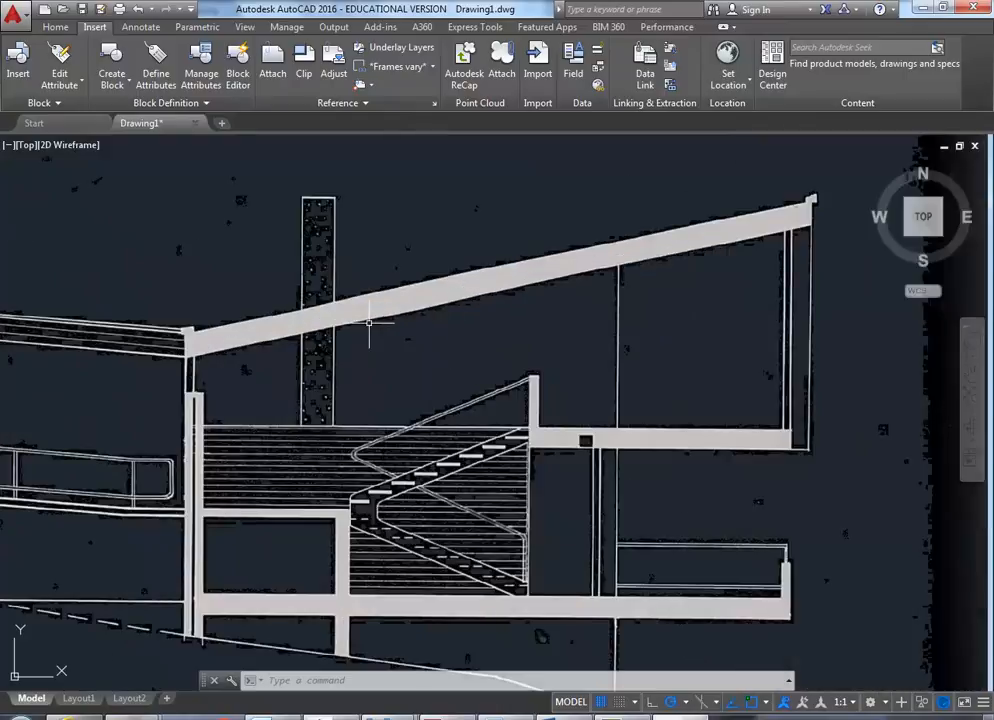
scroll(246, 343, "up", 2)
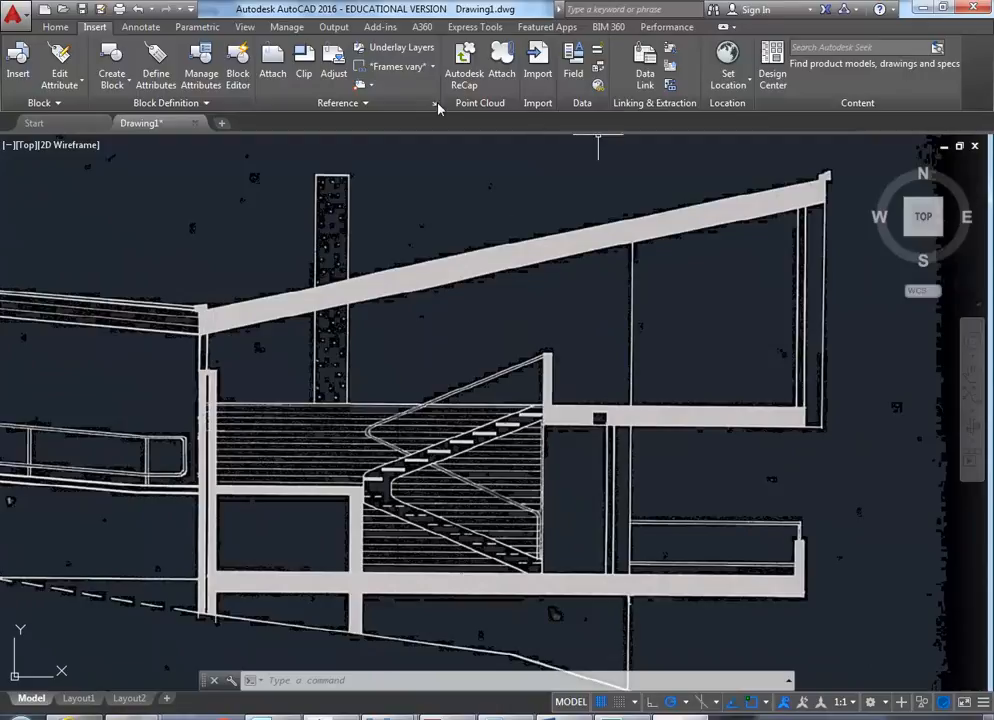
left_click(52, 27)
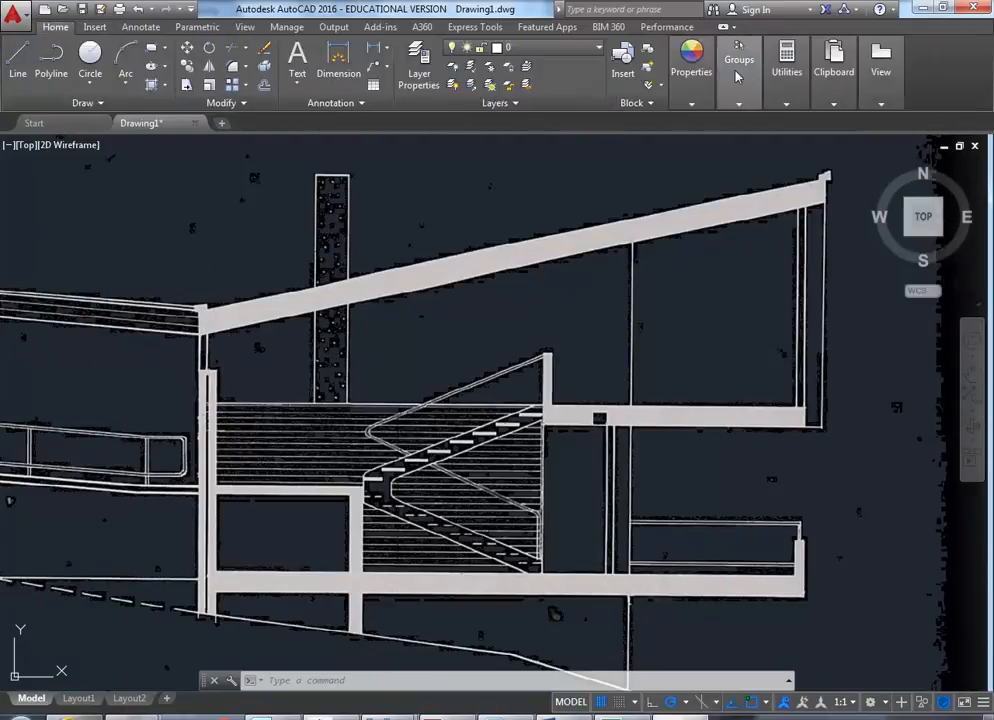
mouse_move(787, 60)
left_click(792, 128)
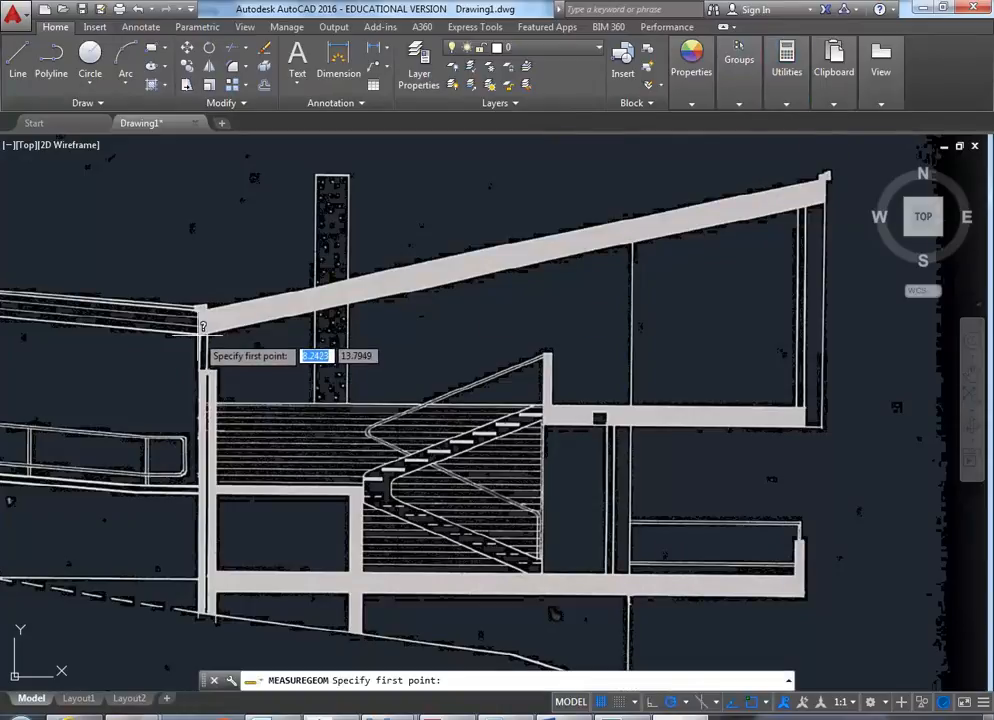
left_click(204, 321)
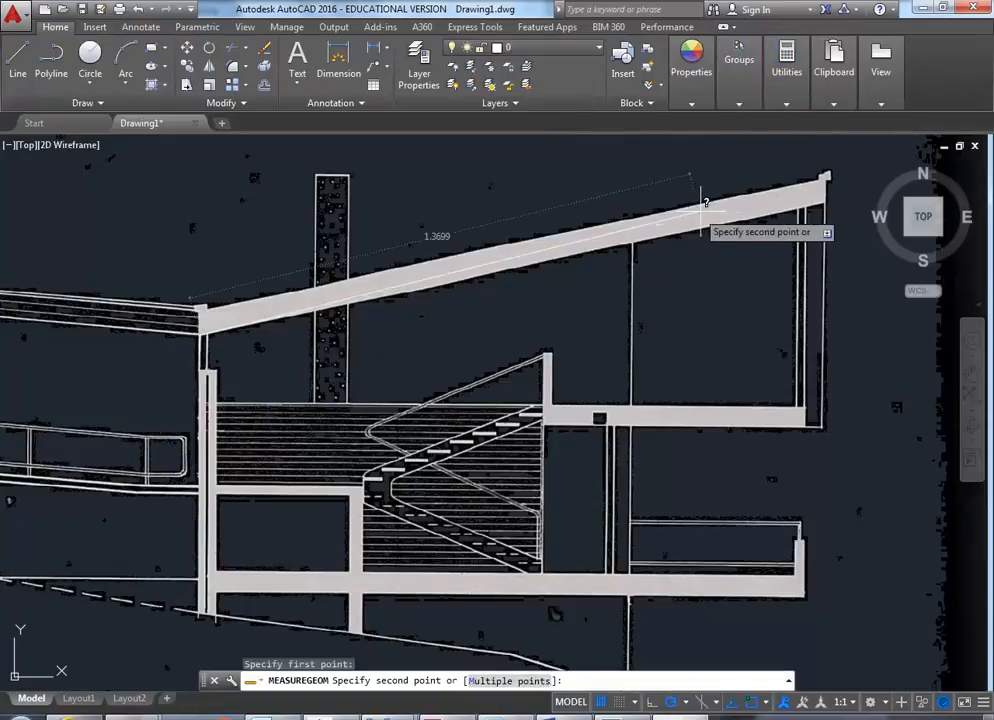
left_click(824, 182)
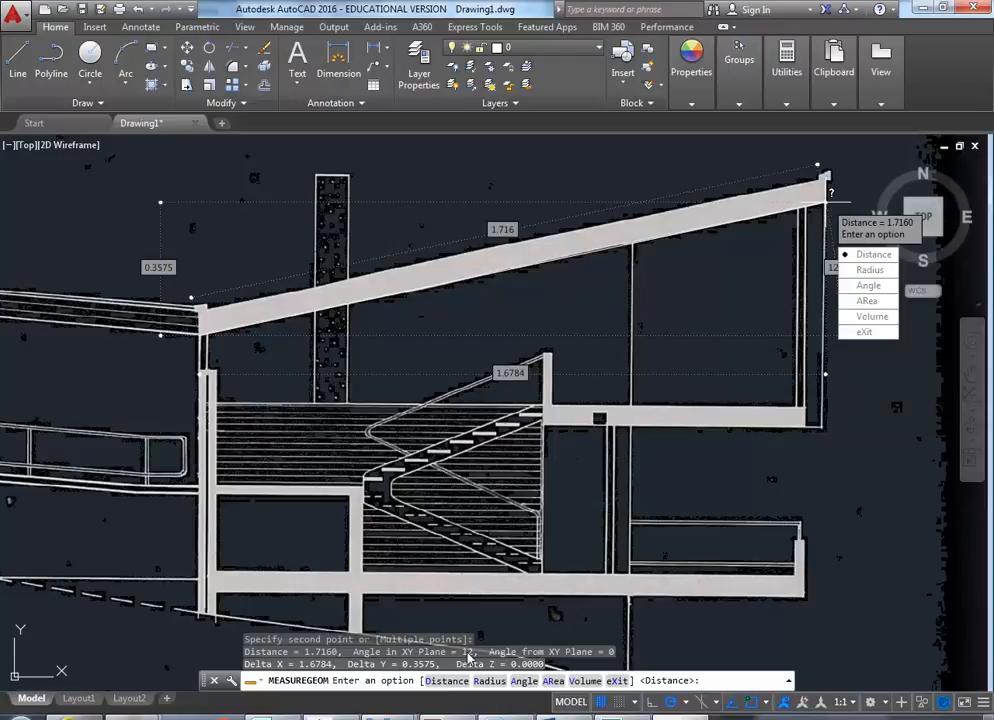
left_click(862, 332)
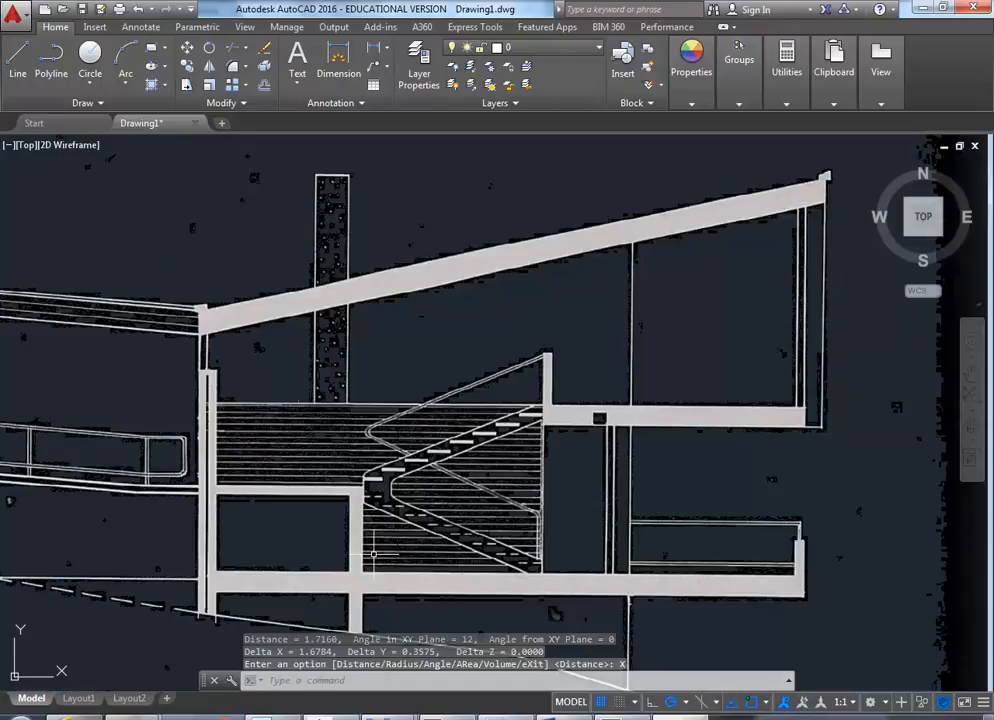
Set the drawing units' angle precision to two decimal places (0.00)
type("unit")
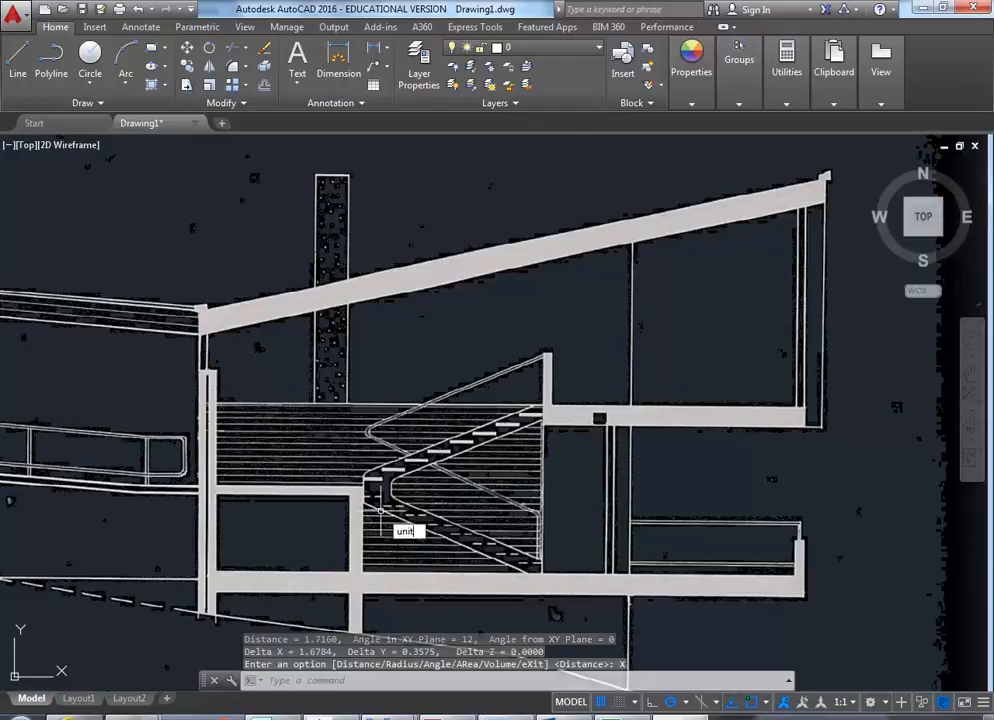
key("Return")
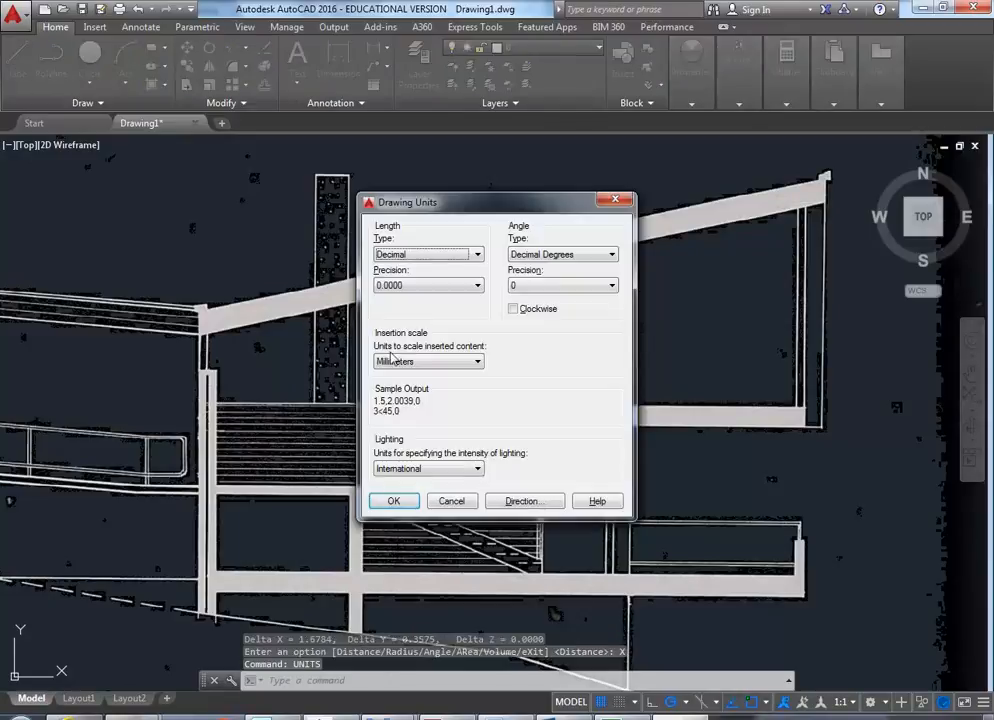
left_click(570, 289)
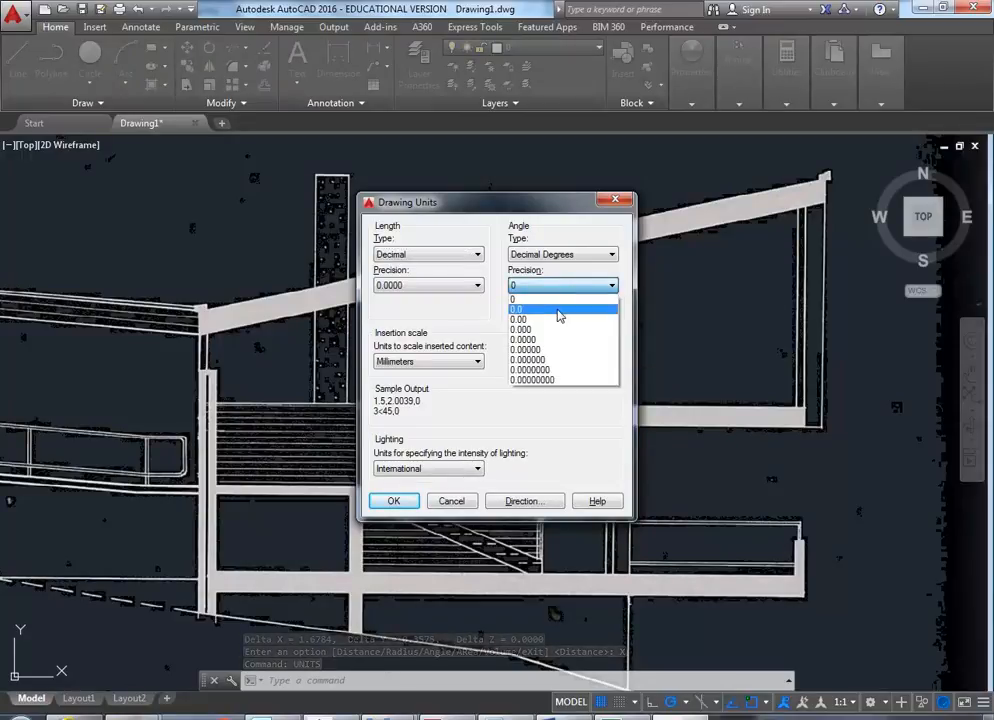
left_click(558, 312)
left_click(563, 287)
left_click(545, 317)
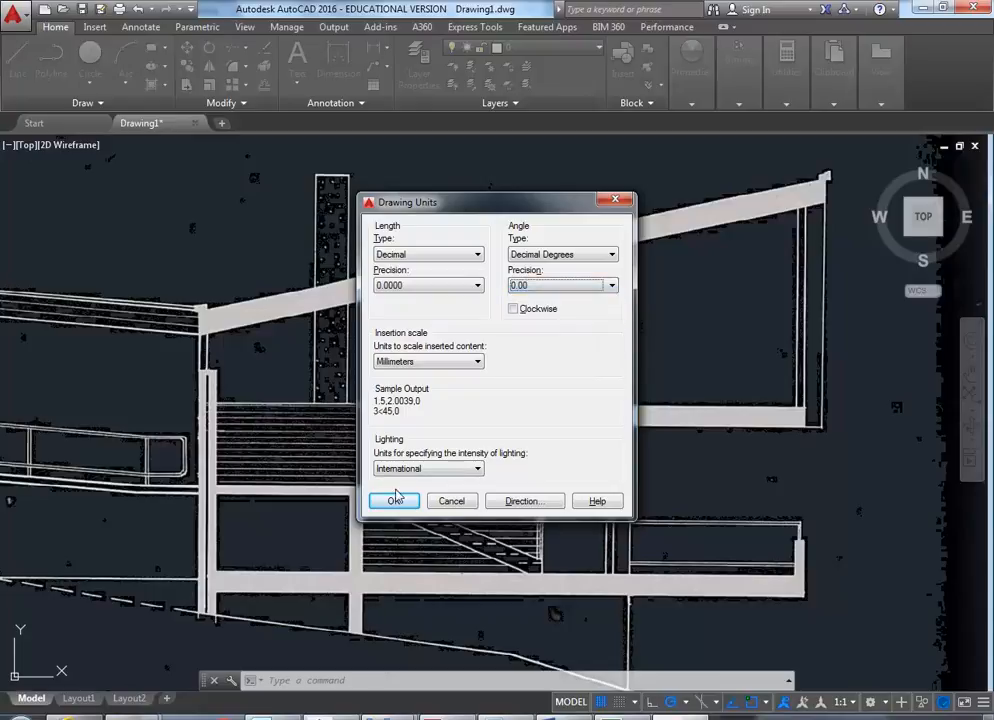
left_click(393, 501)
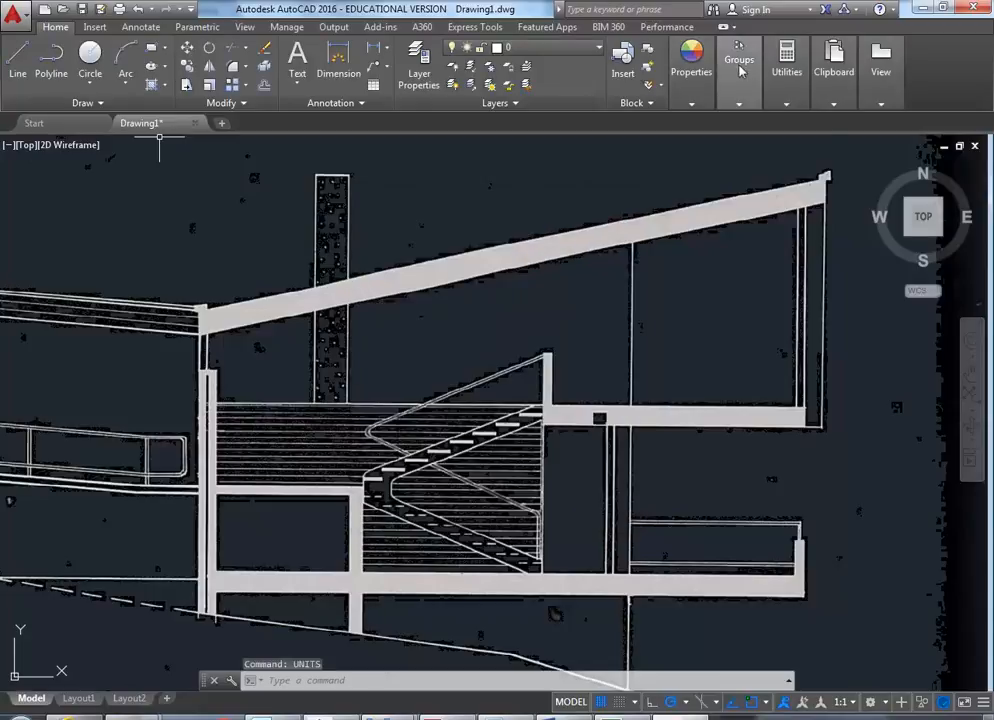
Remeasure the sloping main roof's underside between its two ends to read its angle at the finer precision
left_click(785, 66)
left_click(790, 130)
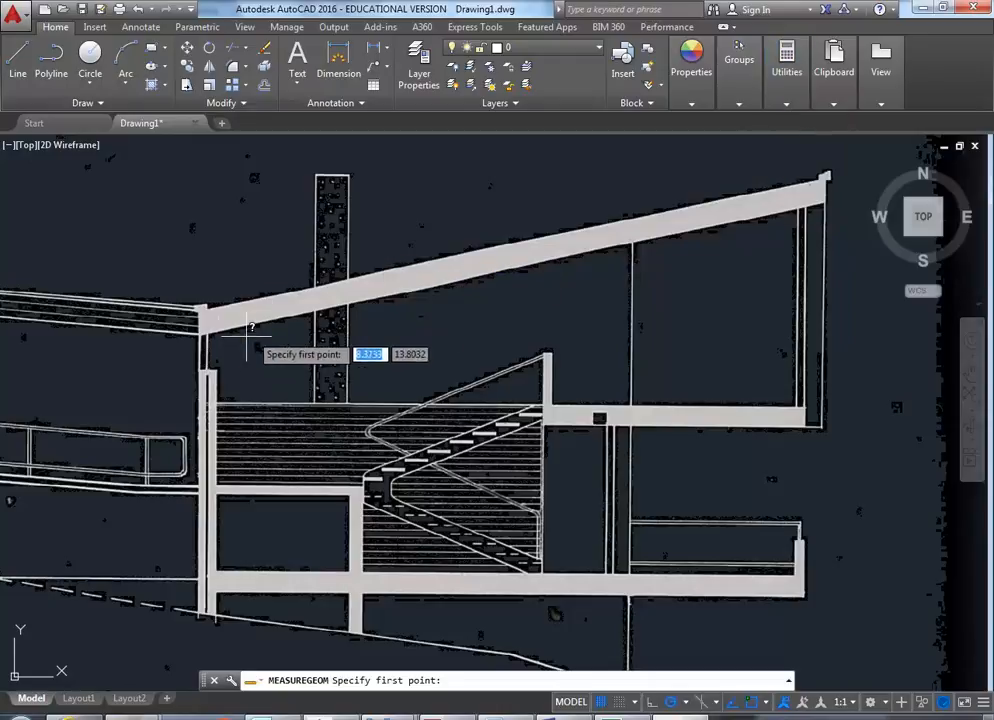
left_click(200, 312)
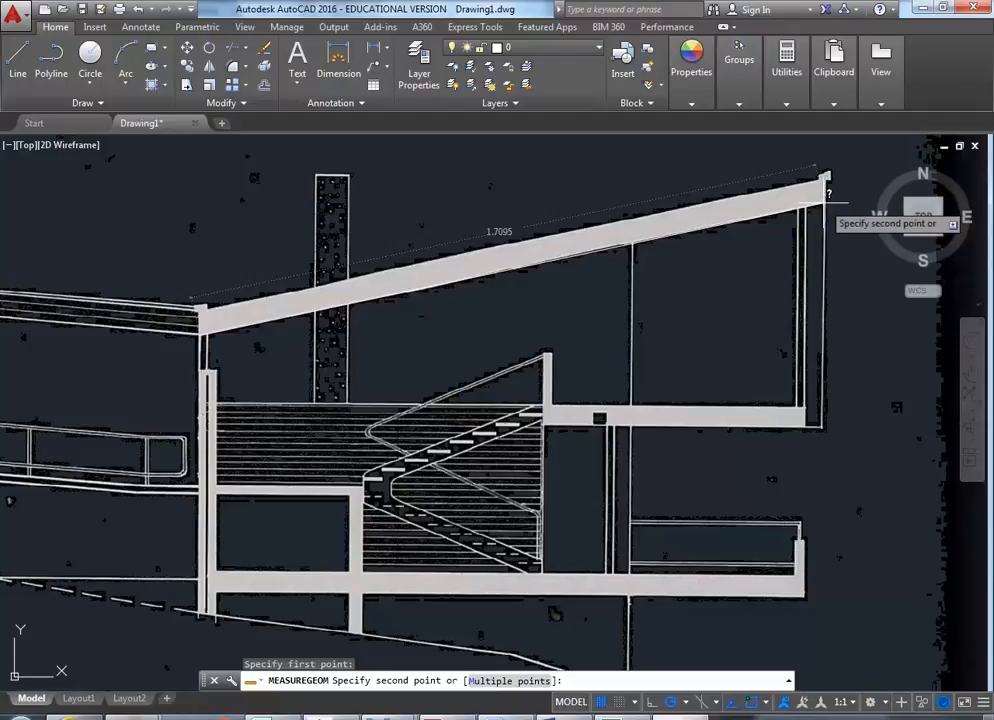
left_click(825, 185)
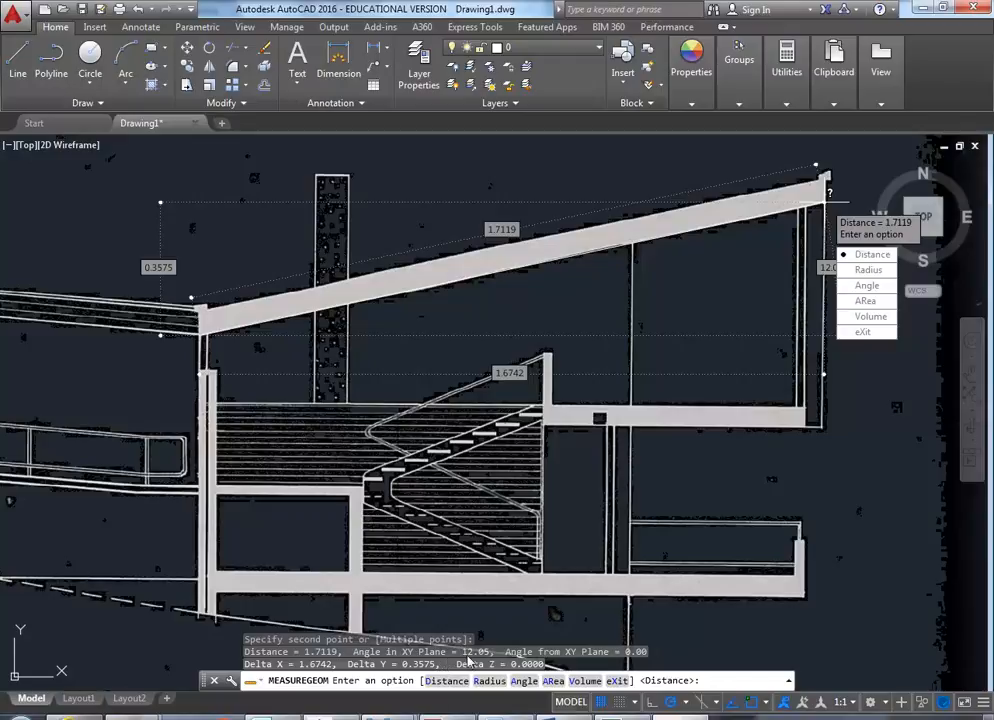
End the measurement, switch to Revit's 04 Roof floor plan and start a roof by footprint, dismissing the save reminder without saving
key("Escape")
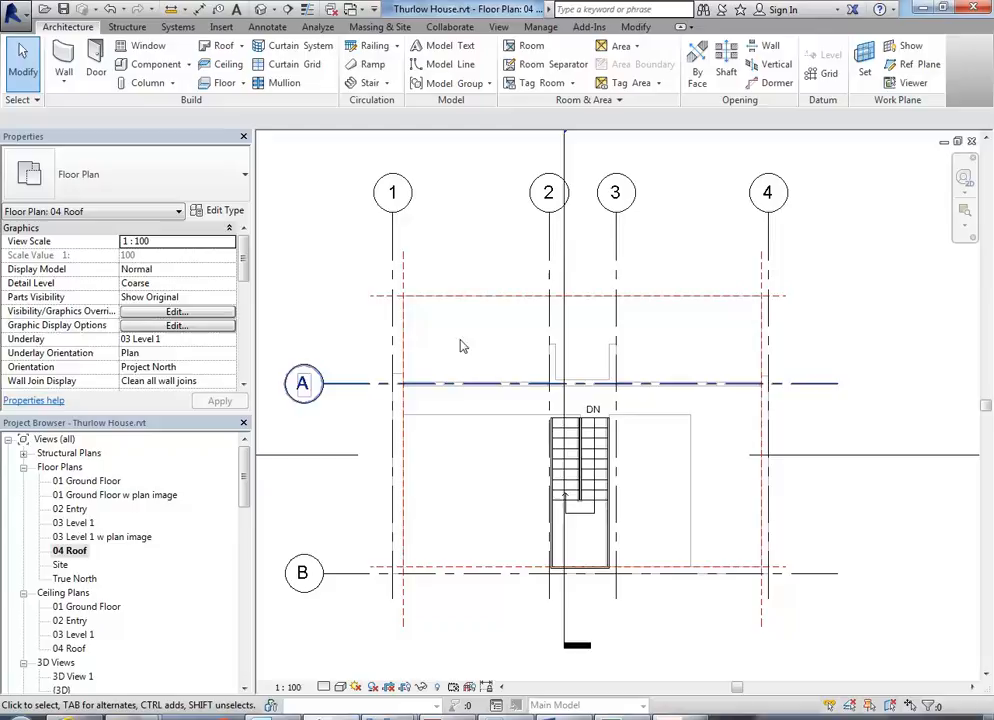
mouse_move(518, 494)
middle_mouse_down()
mouse_move(493, 488)
mouse_move(505, 500)
middle_mouse_up()
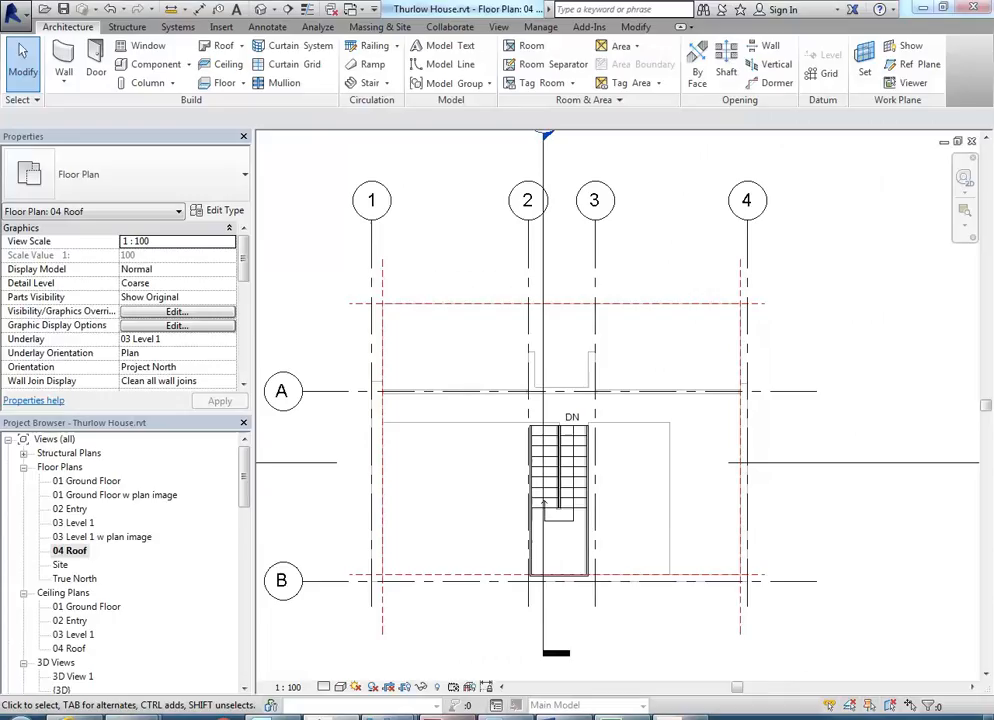
middle_click_drag(320, 416, 439, 544)
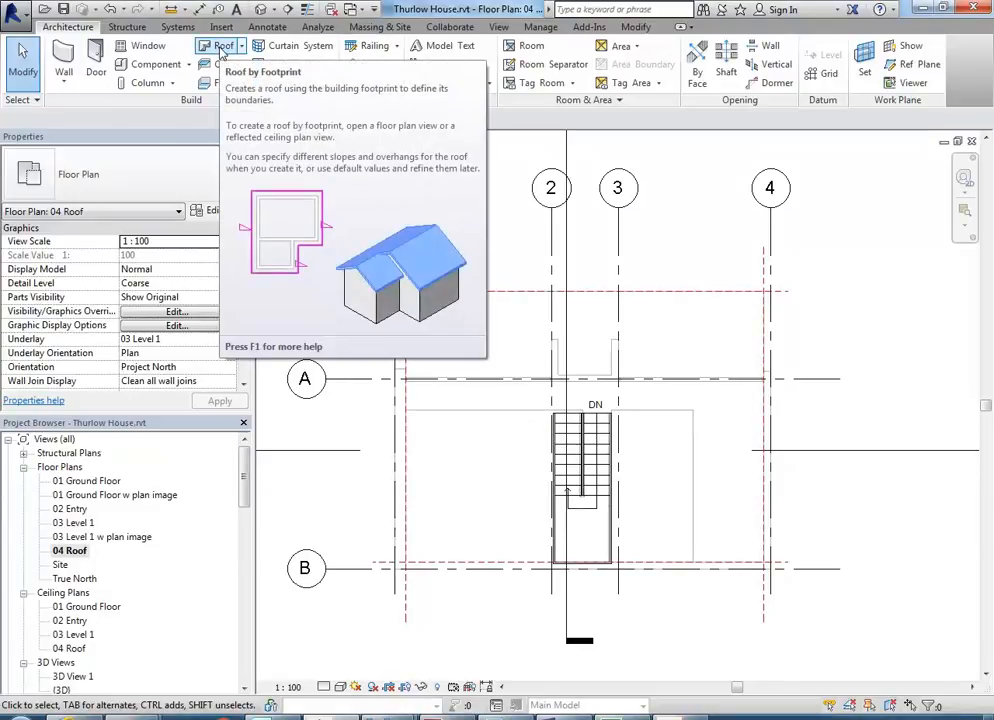
left_click(241, 47)
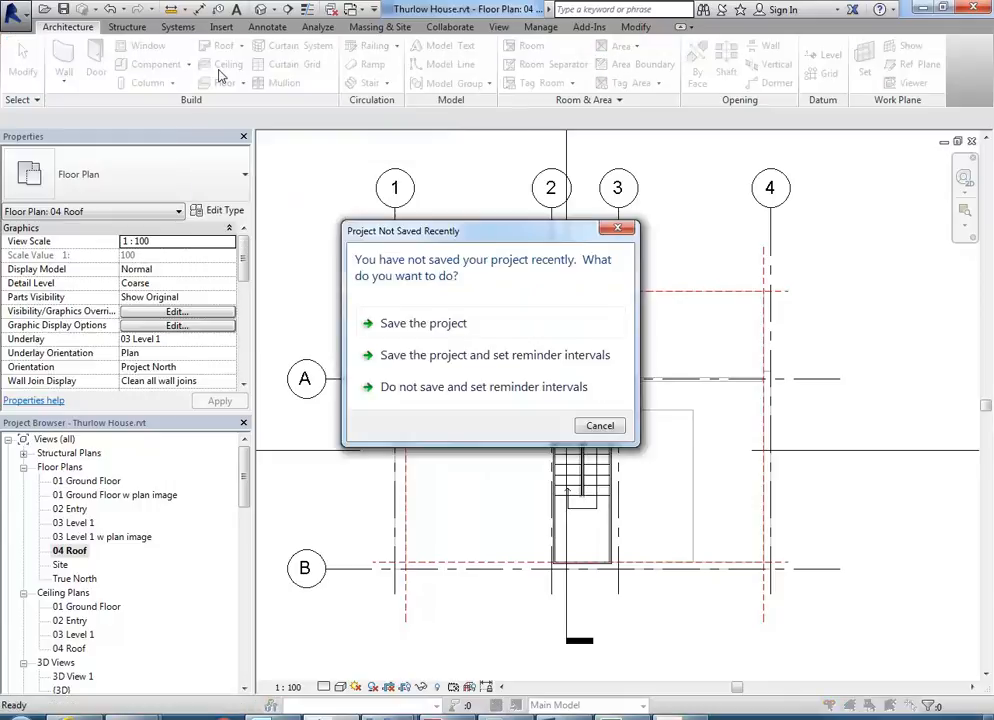
left_click(601, 427)
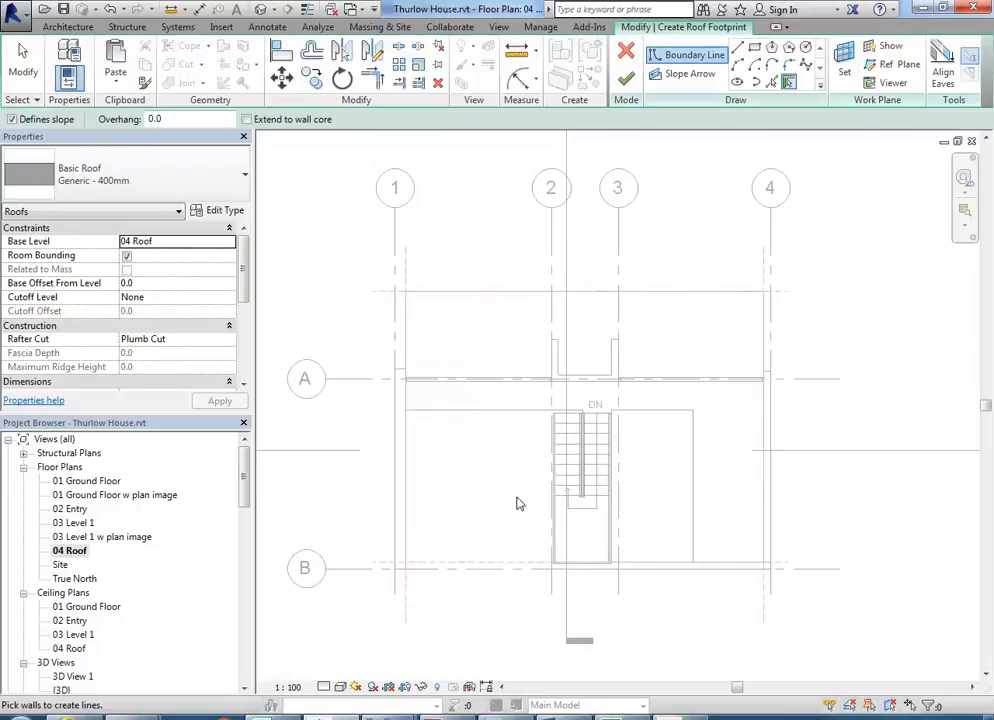
Sketch a rectangular roof boundary with Defines slope off, from the wall end at grids 1 and B to grid 4 and the upper reference plane
left_click(756, 48)
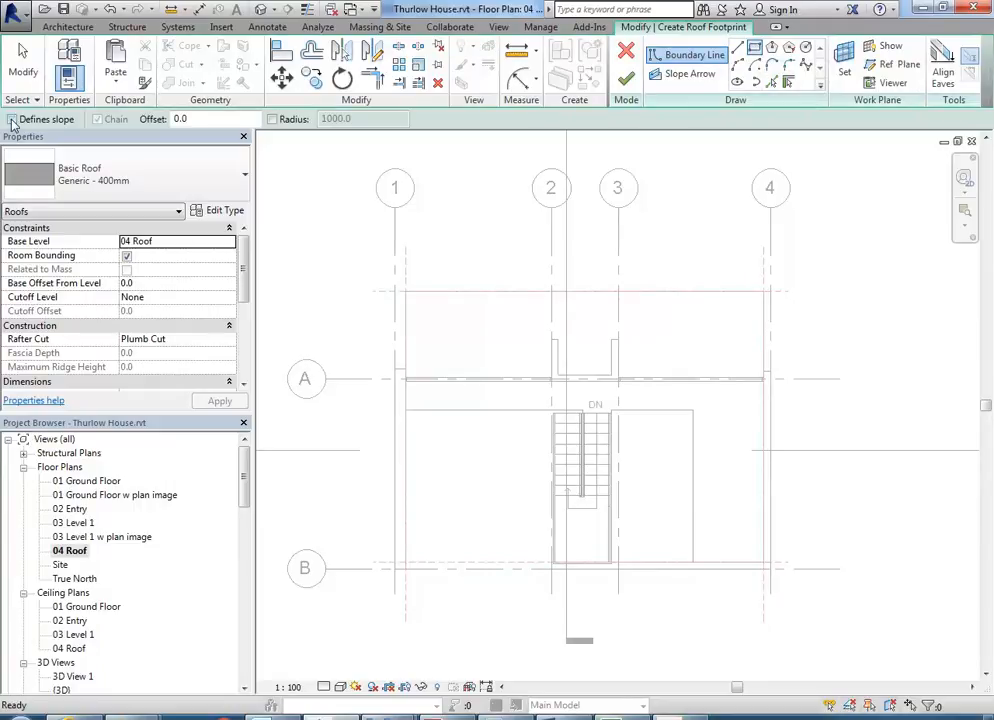
left_click(12, 120)
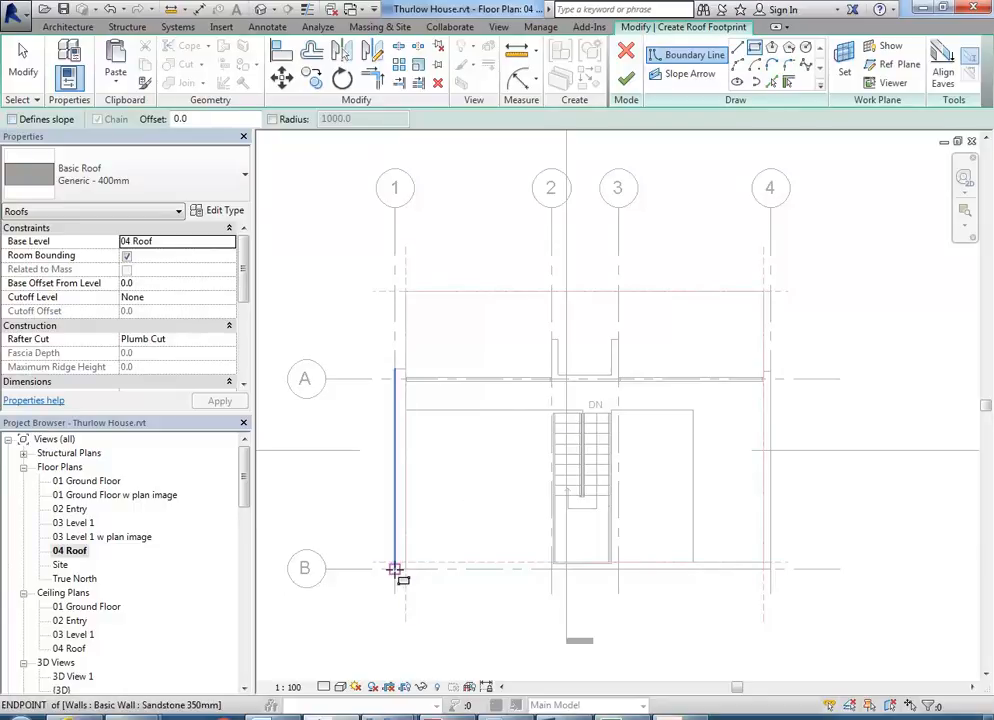
scroll(388, 594, "up", 5)
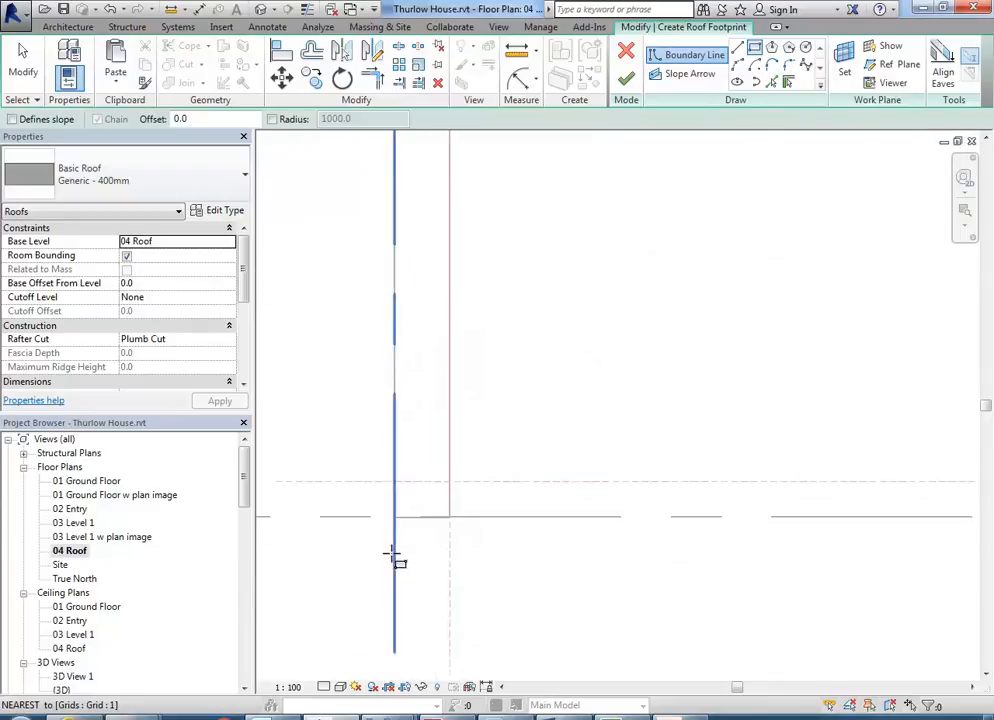
middle_click_drag(395, 518, 449, 508)
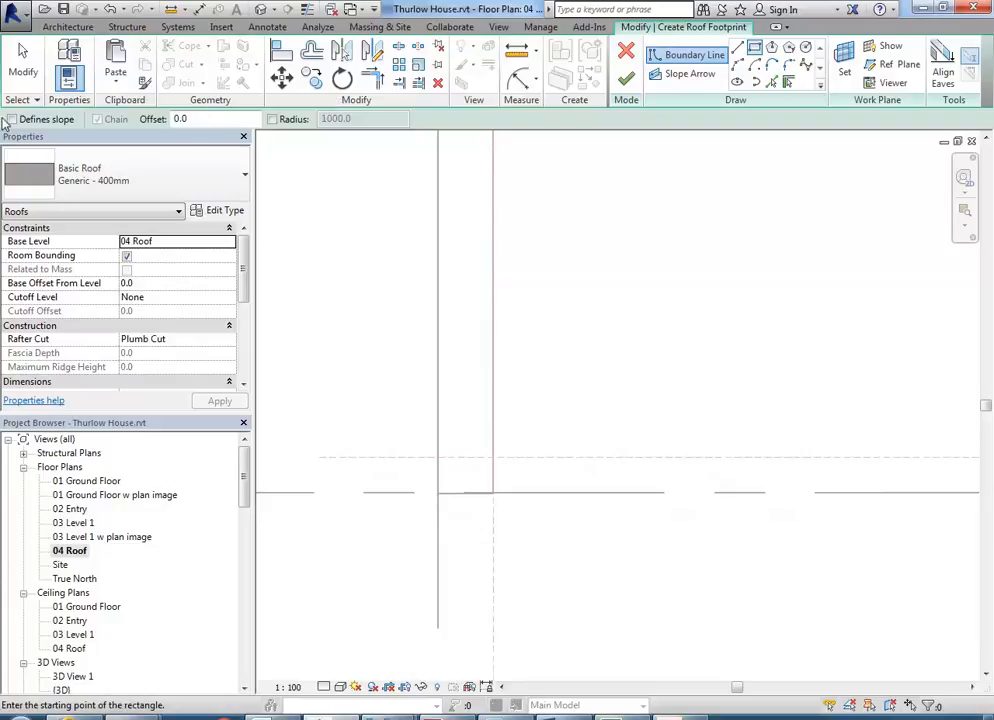
scroll(508, 335, "down", 5)
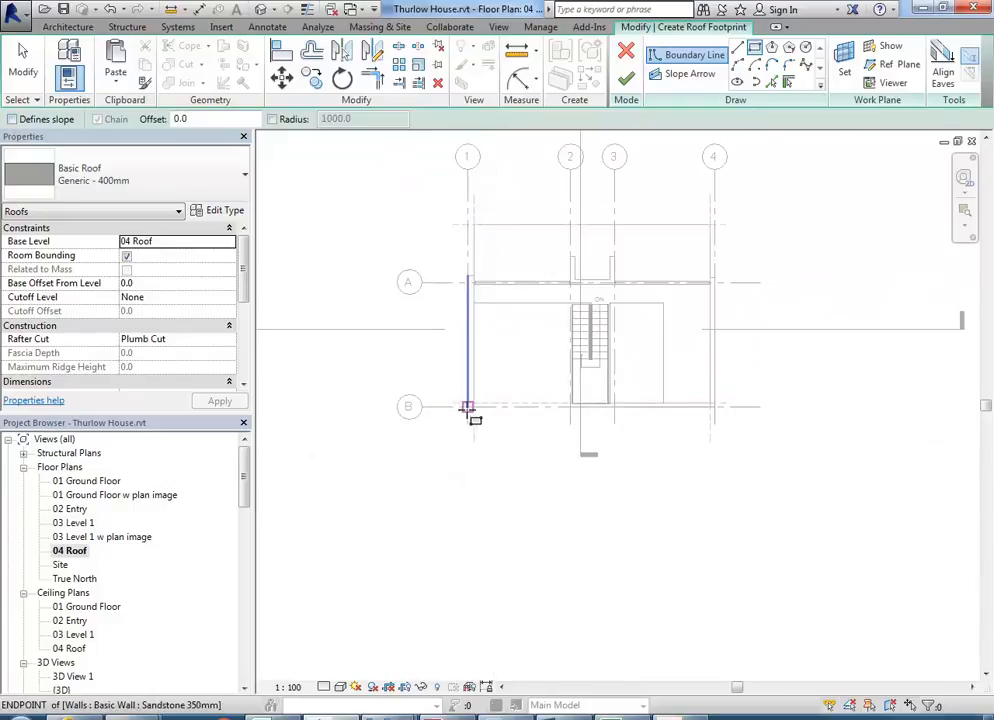
scroll(466, 410, "up", 5)
scroll(463, 406, "up", 3)
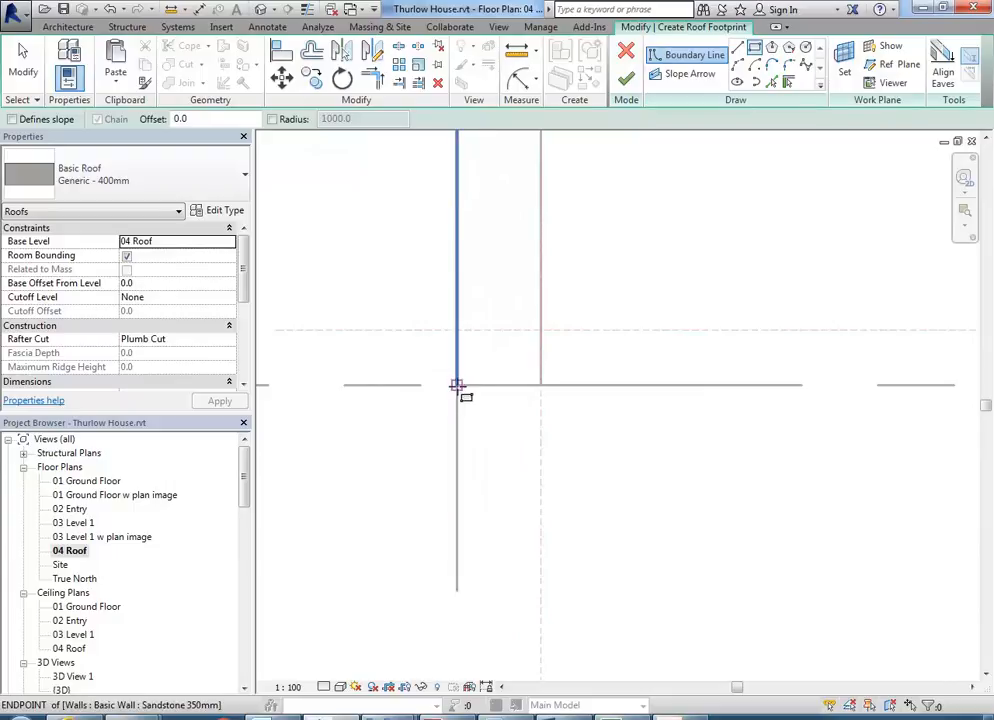
left_click(457, 385)
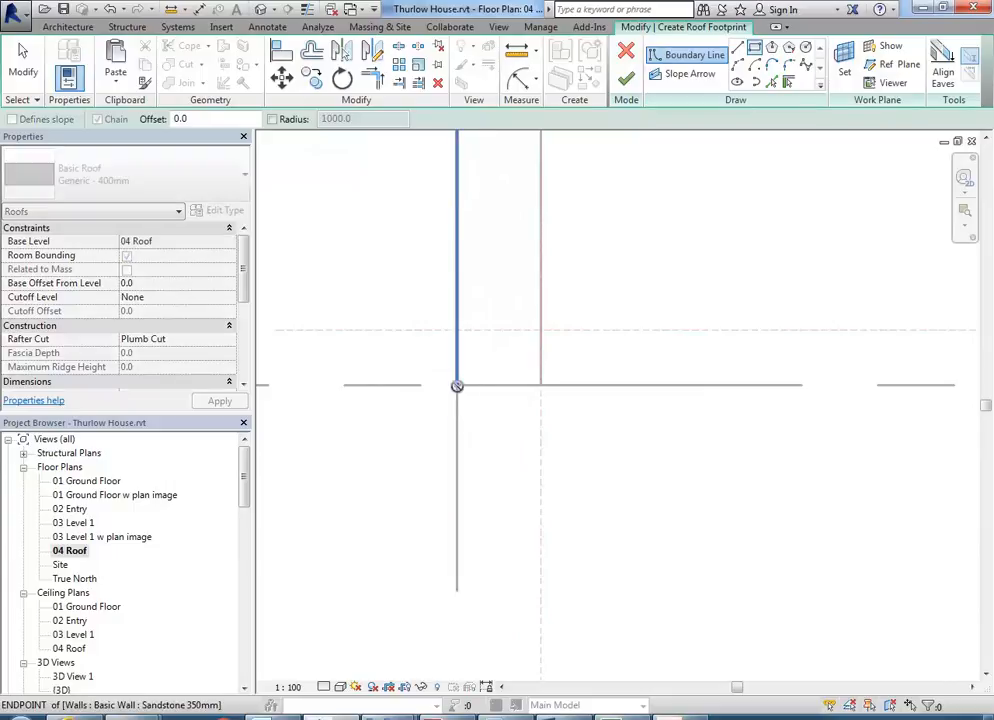
scroll(703, 238, "down", 3)
scroll(716, 246, "down", 2)
middle_click_drag(720, 256, 464, 499)
scroll(643, 335, "down", 2)
middle_click_drag(643, 342, 419, 478)
scroll(667, 275, "up", 5)
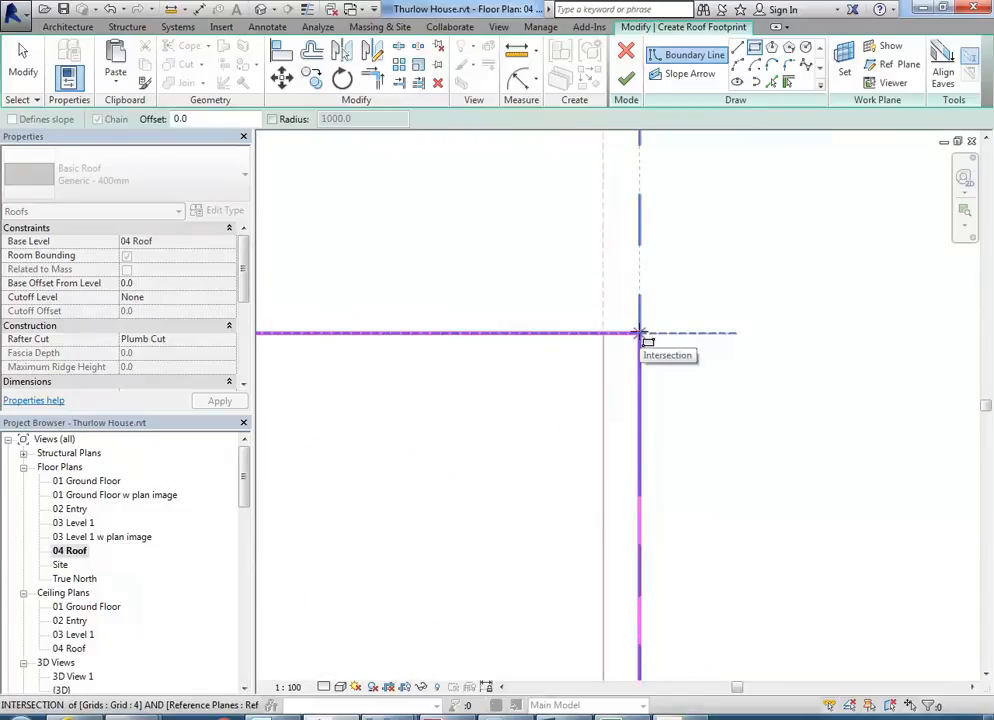
left_click(639, 333)
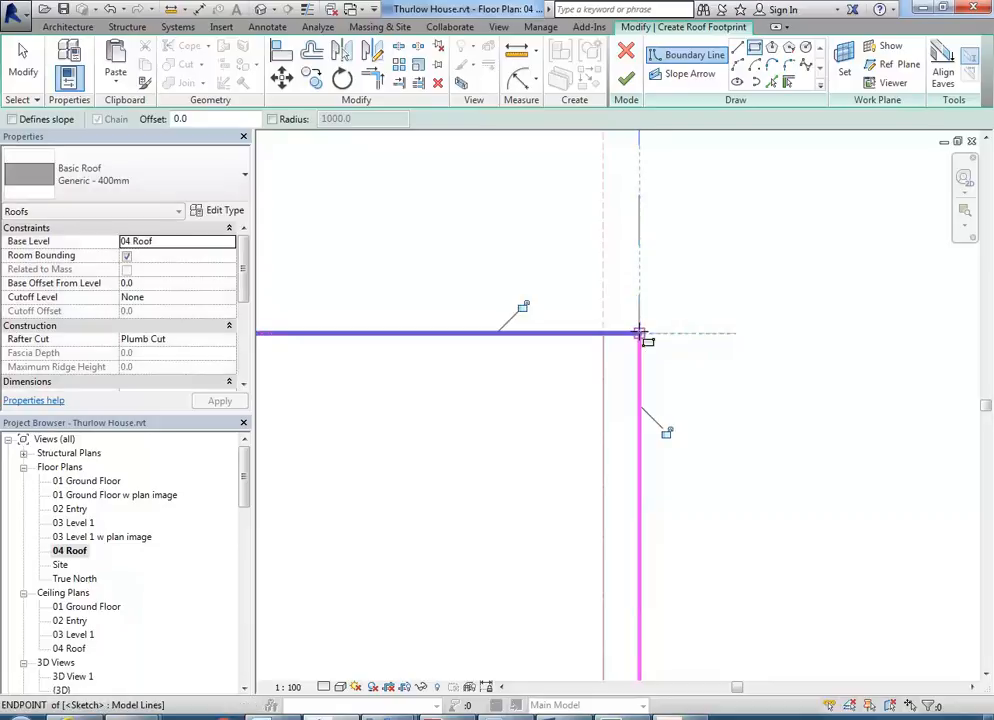
scroll(639, 333, "down", 5)
scroll(506, 380, "up", 4)
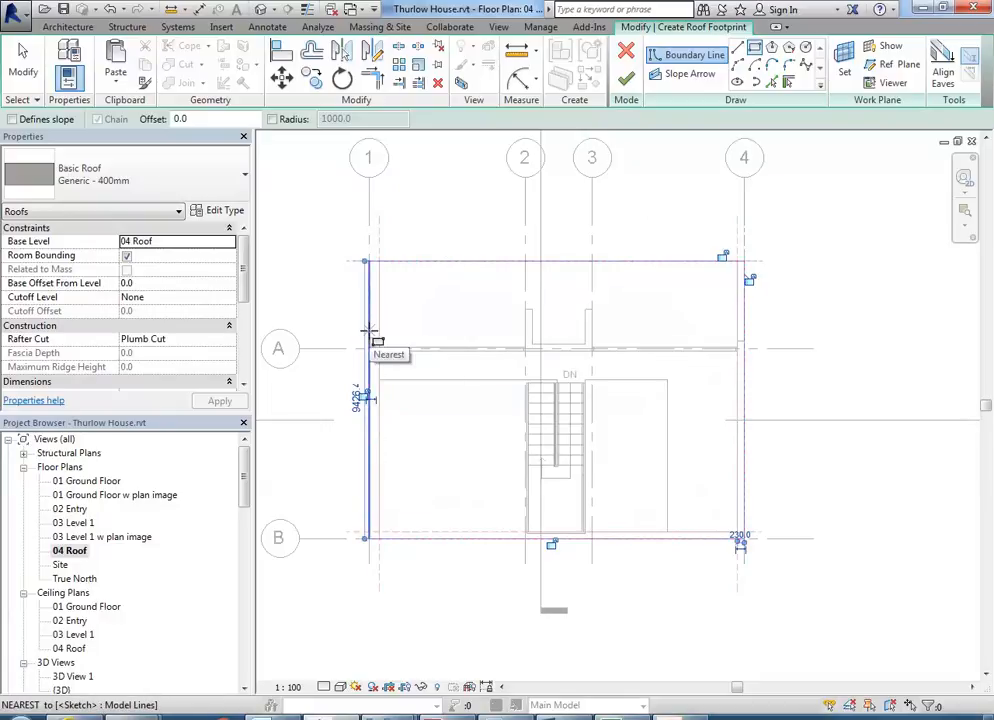
right_click(460, 205)
left_click(499, 222)
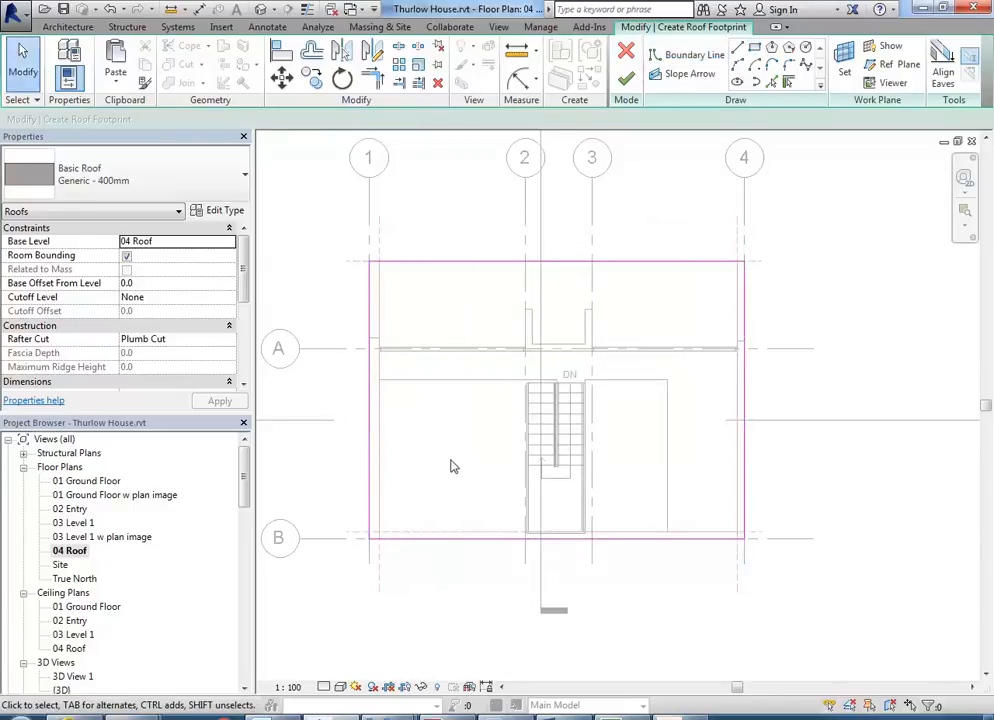
Make the roof boundary line along grid B slope-defining at 12° and finish the roof footprint
scroll(455, 483, "up", 2)
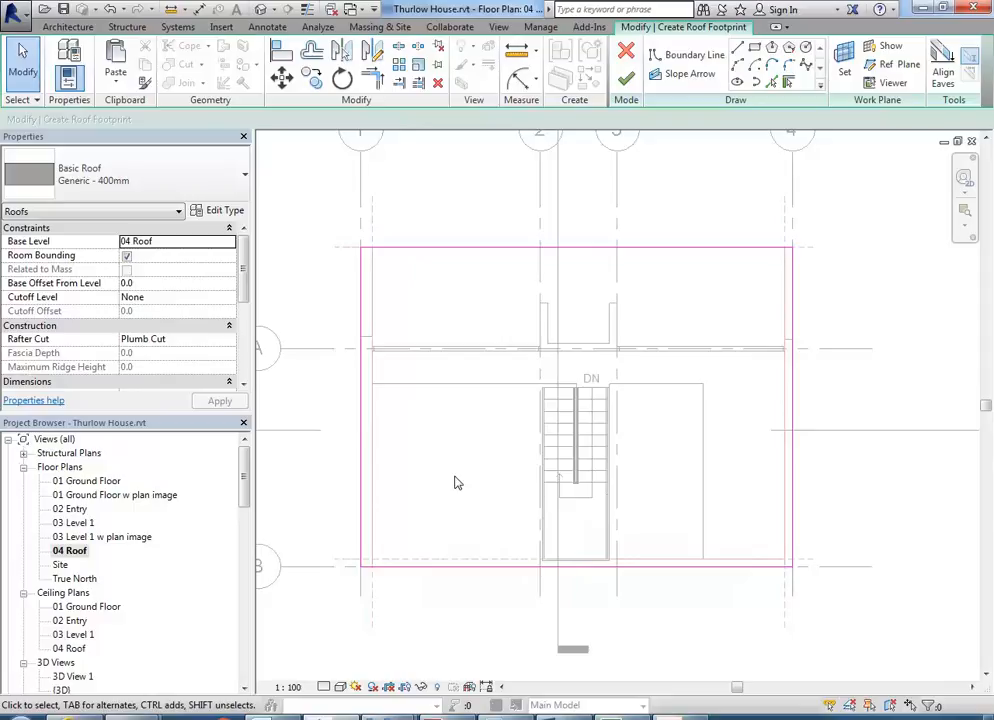
mouse_move(450, 477)
middle_mouse_down()
mouse_move(455, 459)
mouse_move(458, 475)
middle_mouse_up()
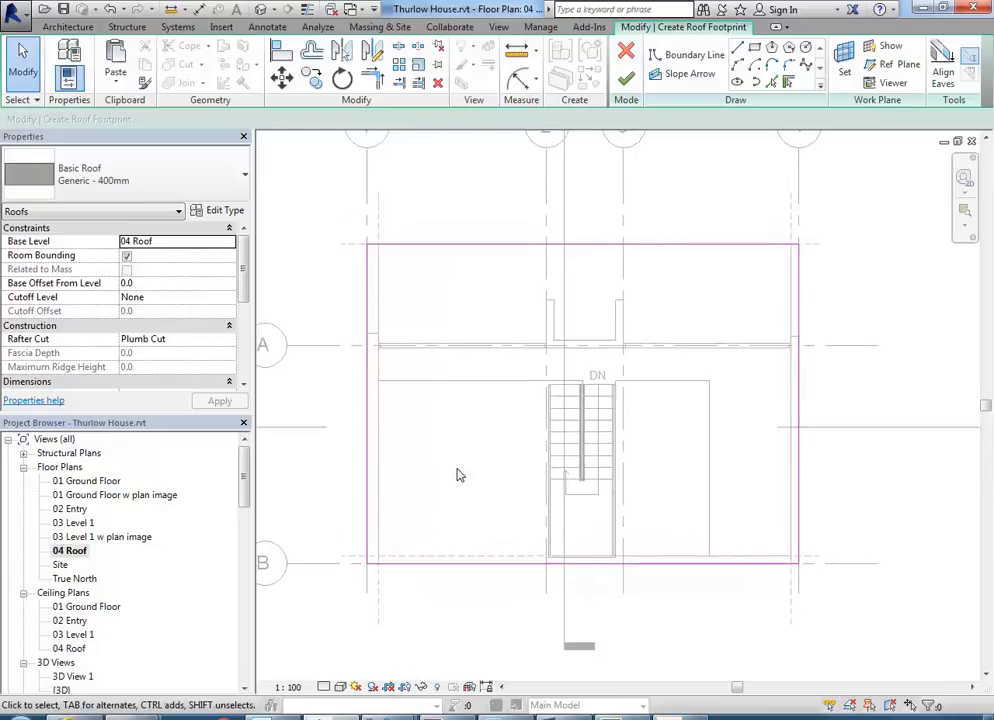
left_click(447, 568)
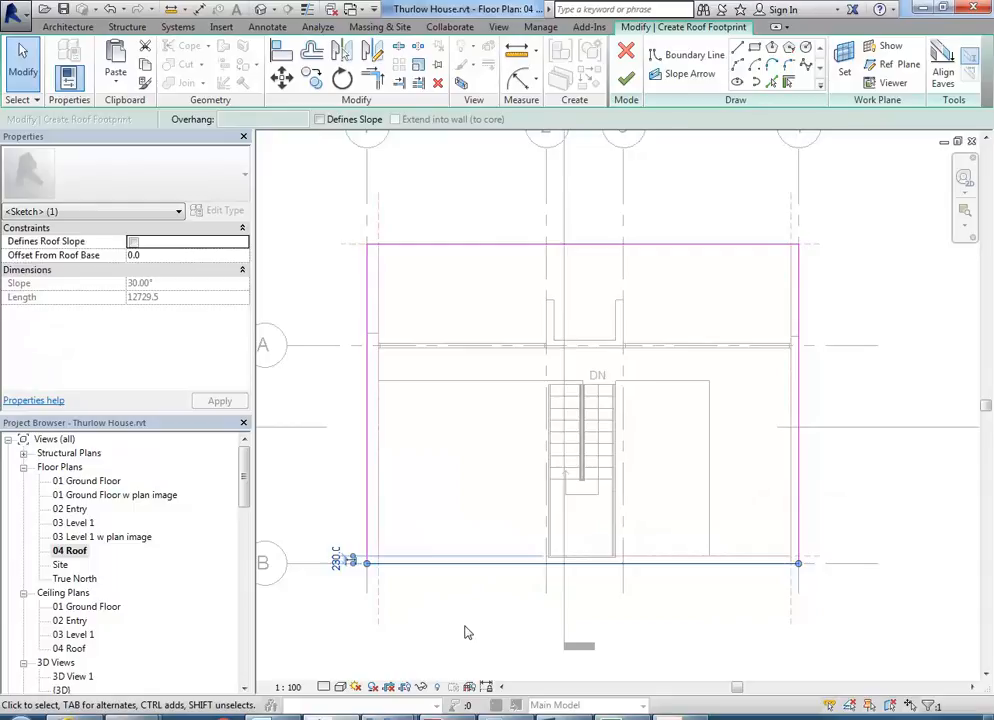
left_click(500, 444)
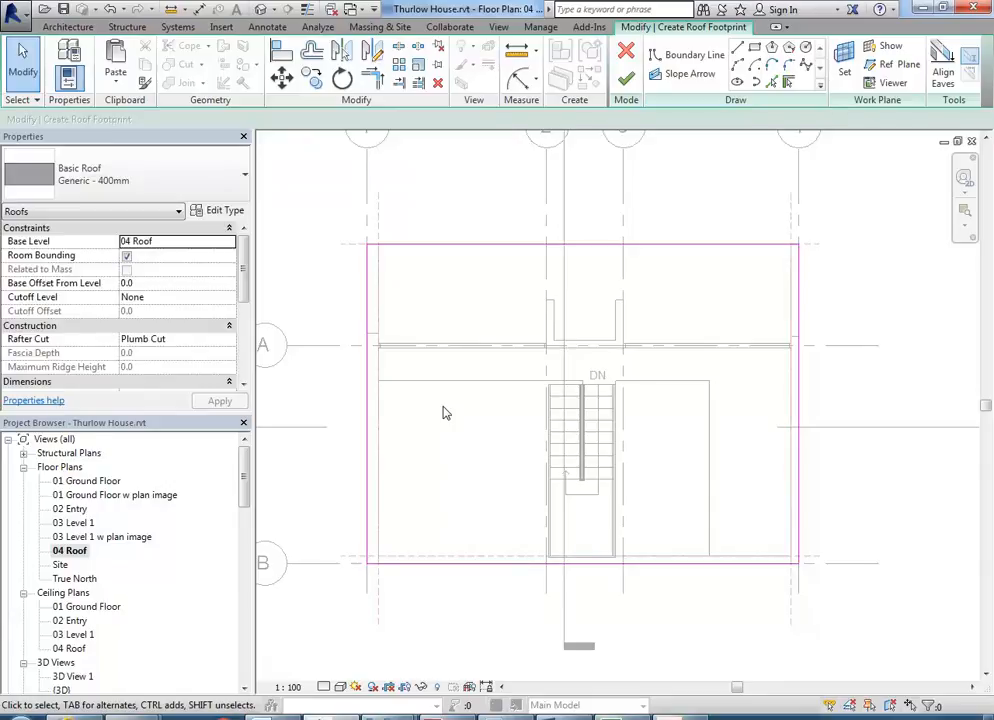
left_click(455, 566)
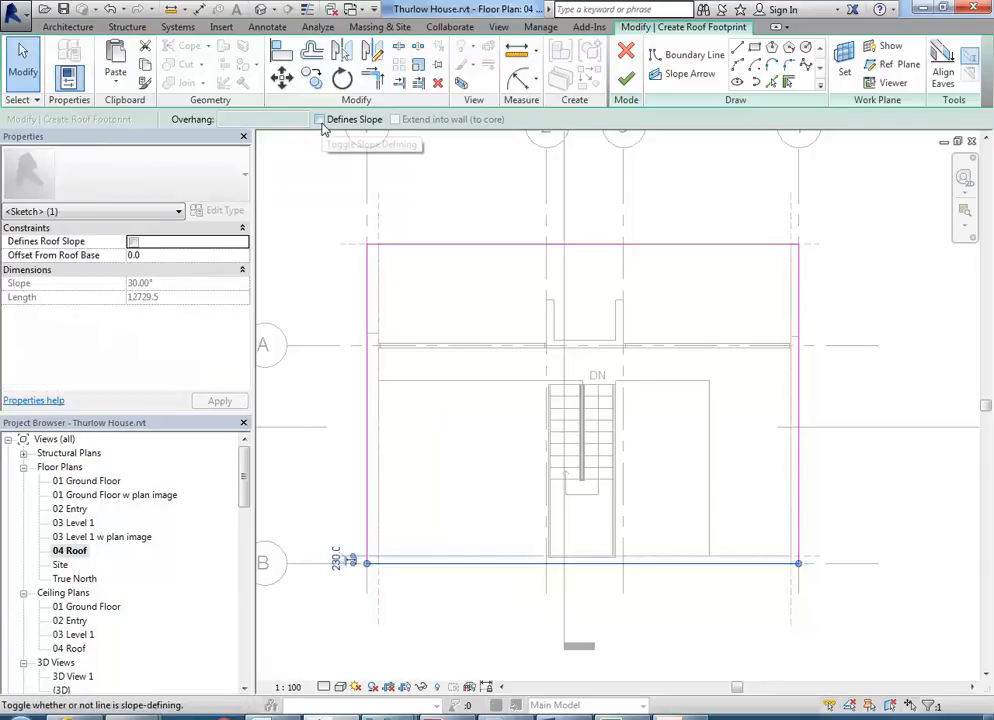
left_click(319, 119)
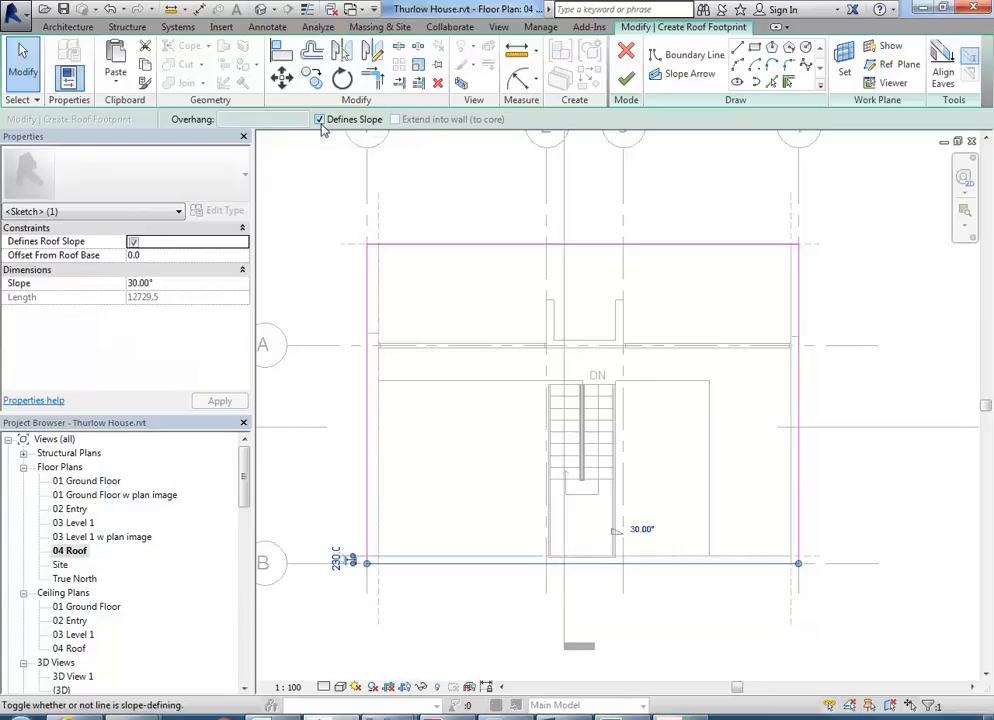
middle_click_drag(526, 463, 509, 454)
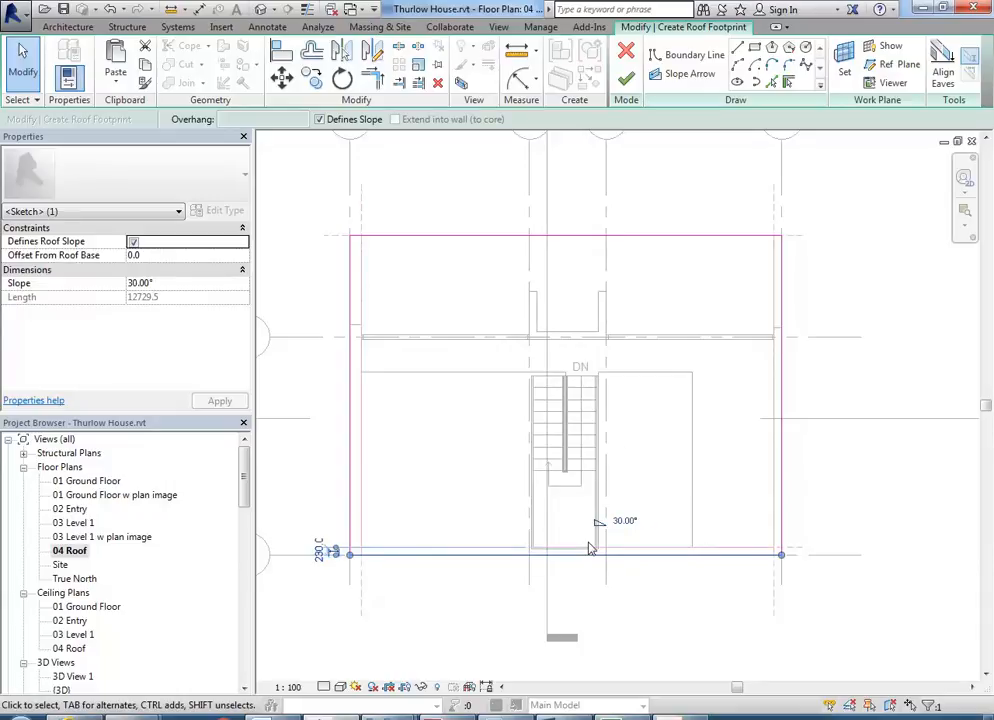
left_click(622, 521)
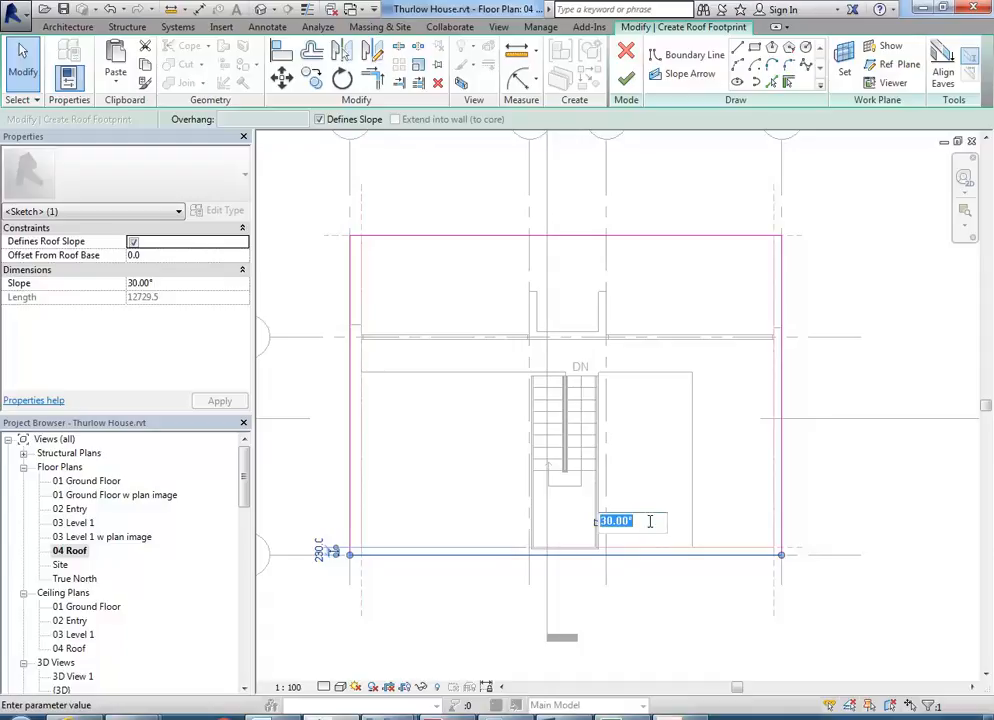
type("12")
key("Return")
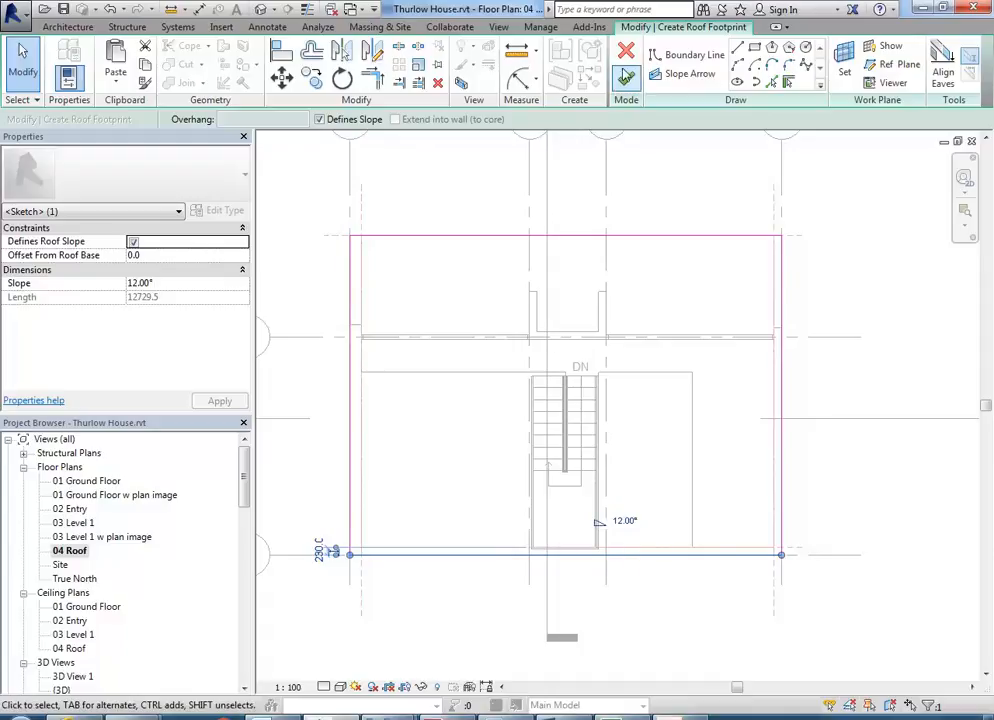
left_click(626, 78)
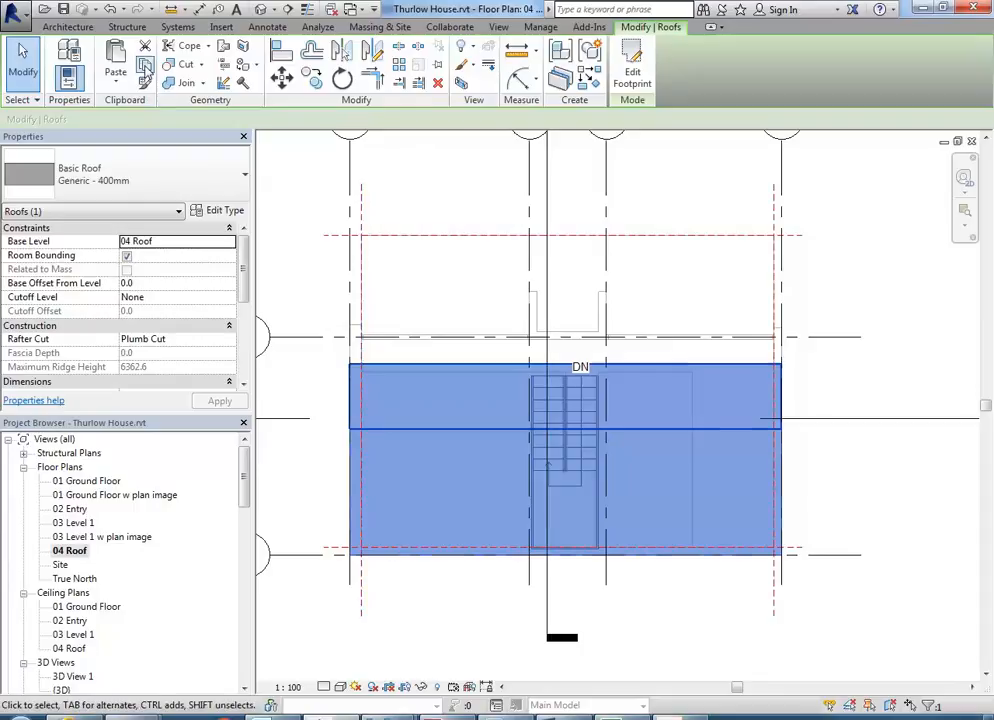
Reopen the roof's footprint sketch, check the slope setting of the grid B edge, and finish the sketch unchanged
double_click(393, 533)
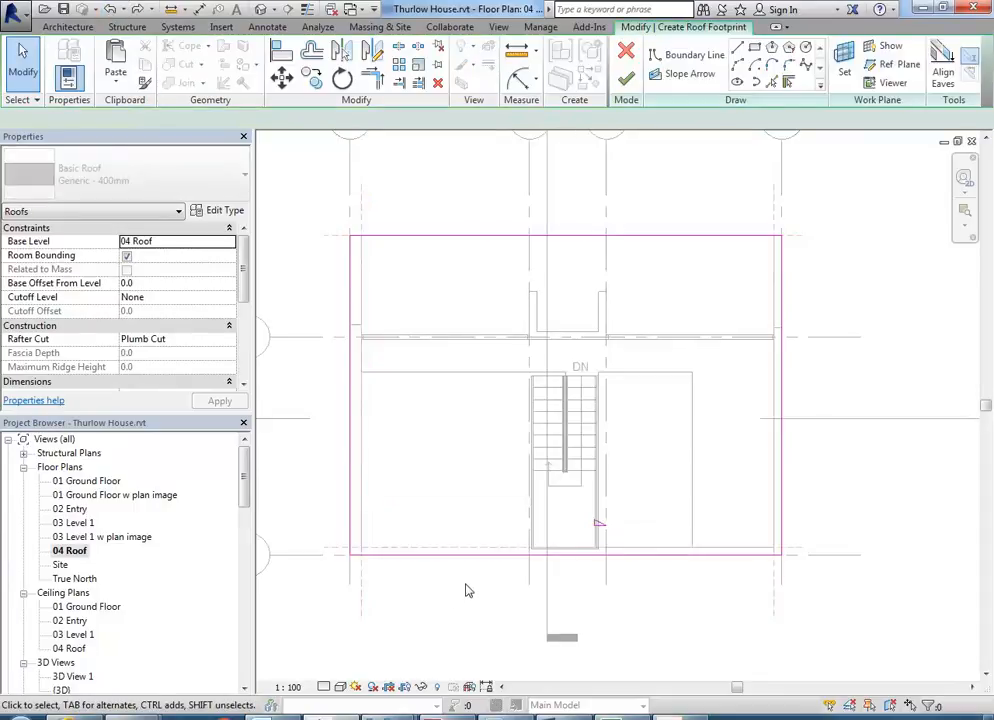
left_click(463, 555)
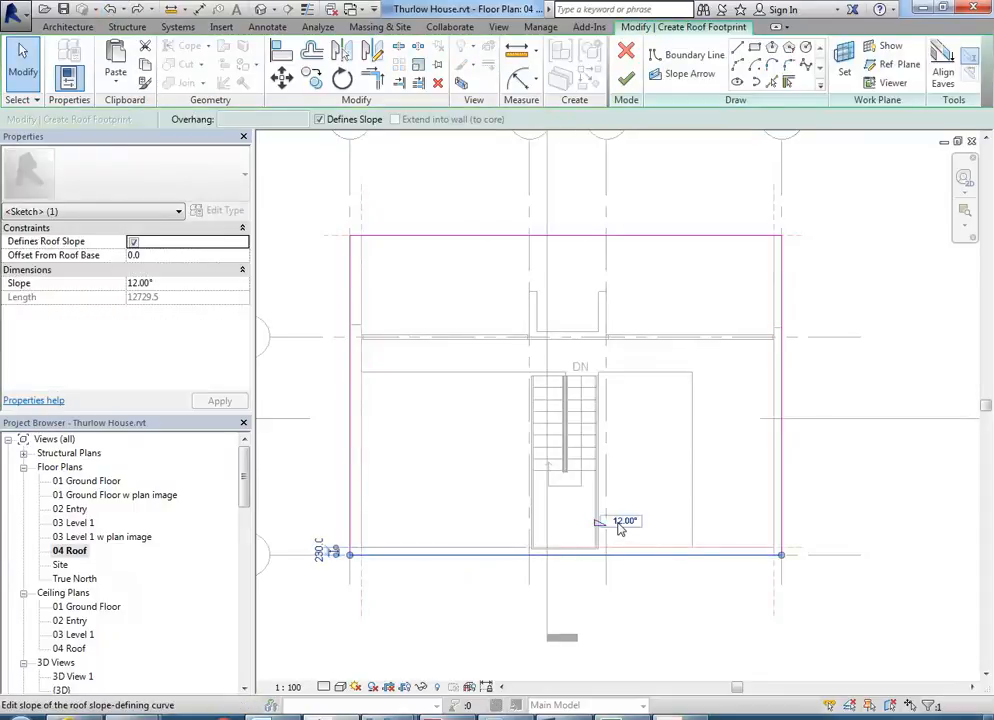
middle_click_drag(619, 530, 521, 519)
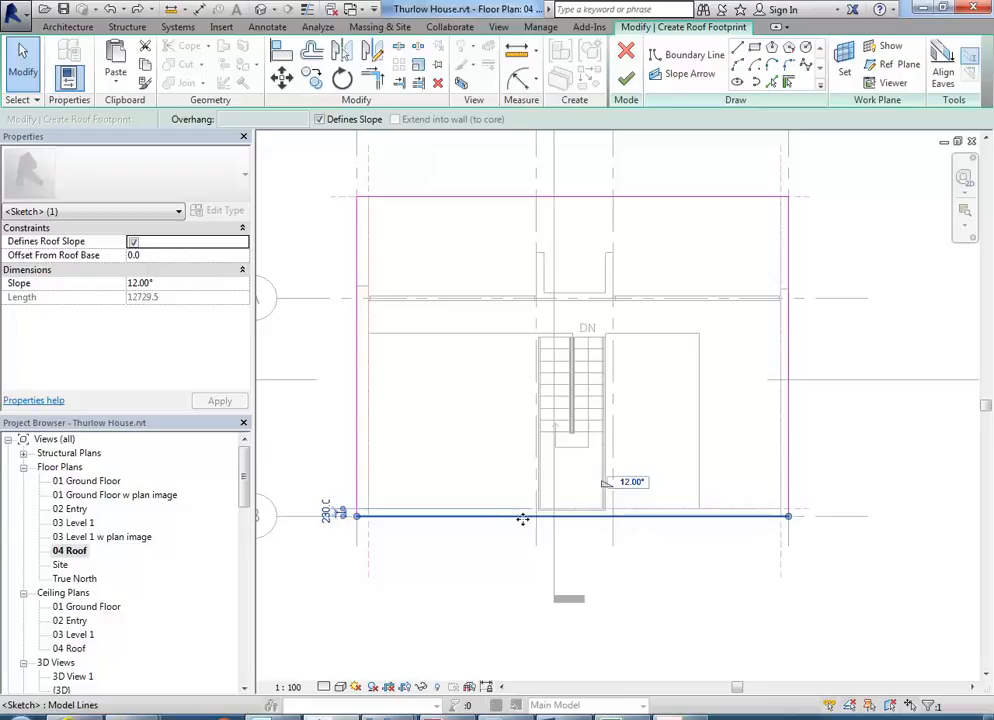
left_click(495, 493)
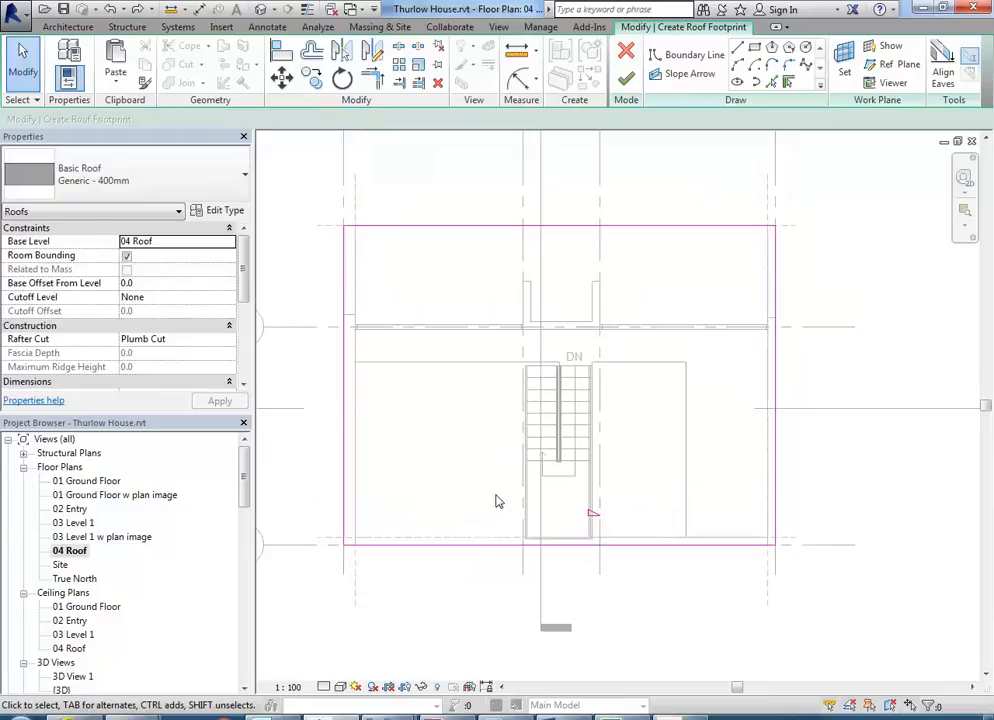
left_click(627, 80)
middle_click_drag(536, 534, 523, 563)
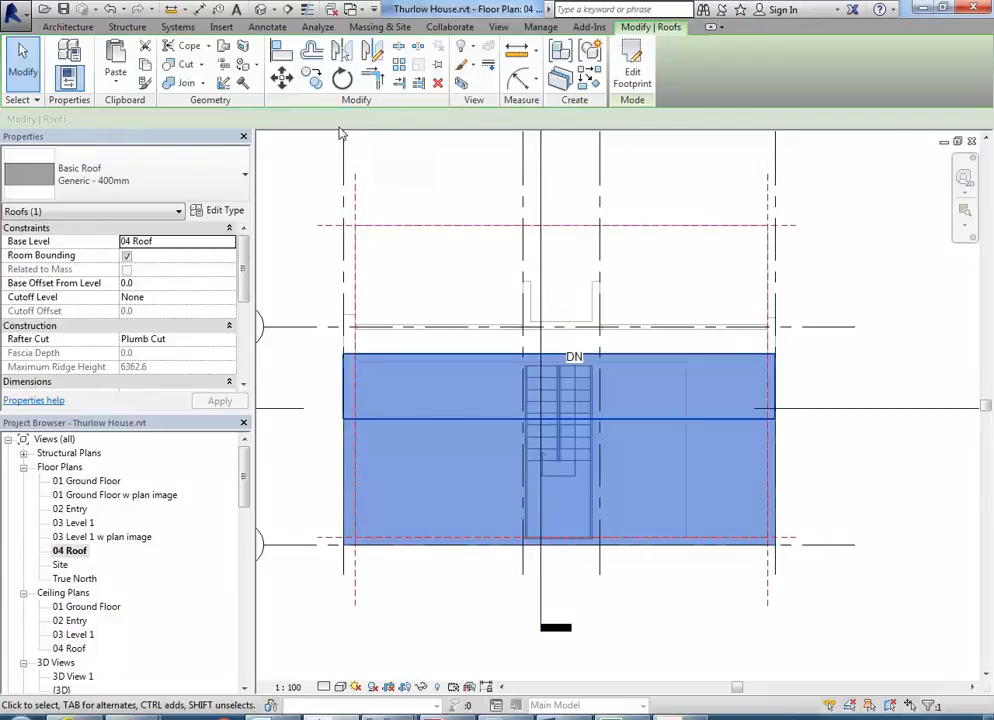
Open the default 3D view and inspect how the sloping roof sits on the house walls from the side
left_click(260, 10)
middle_click_drag(315, 302, 759, 457, "shift")
middle_click_drag(582, 532, 528, 559)
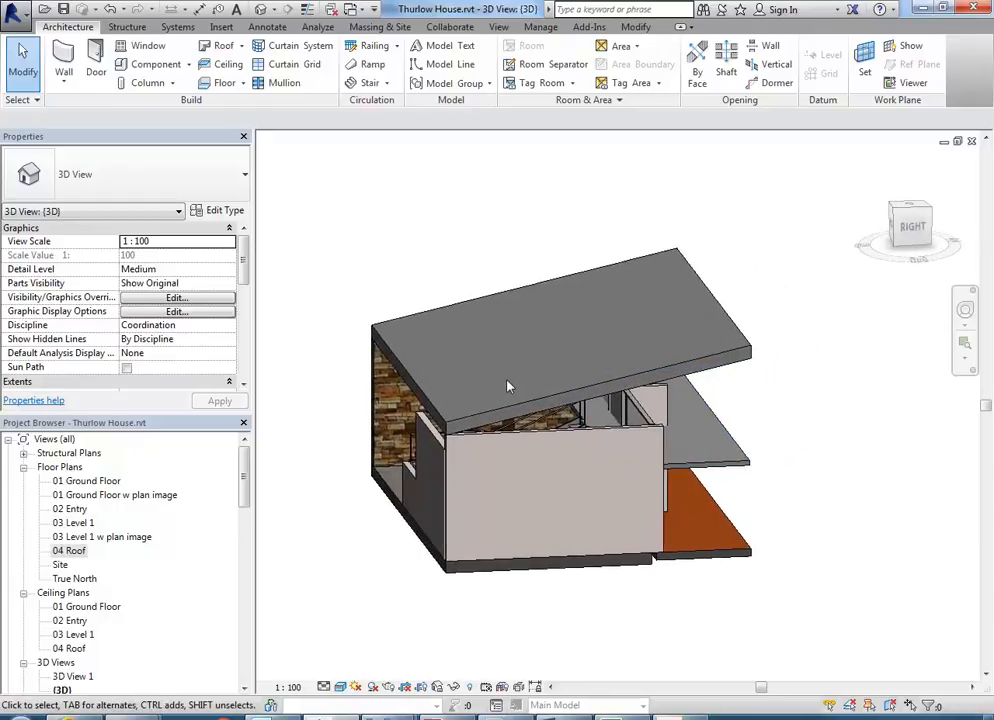
middle_click_drag(507, 387, 476, 395)
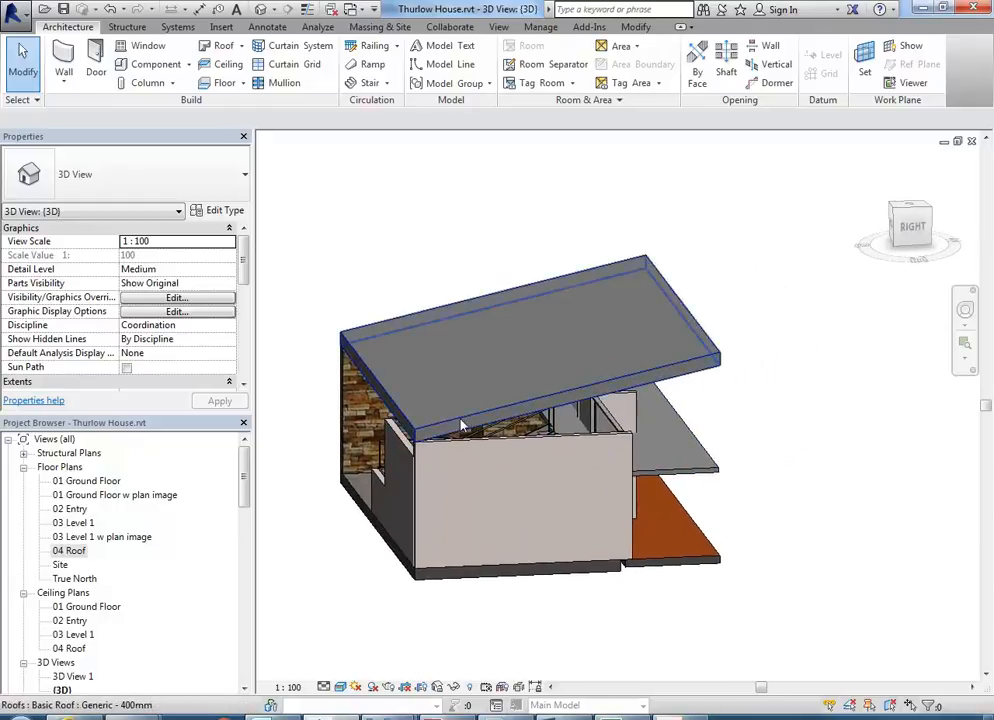
left_click(462, 426)
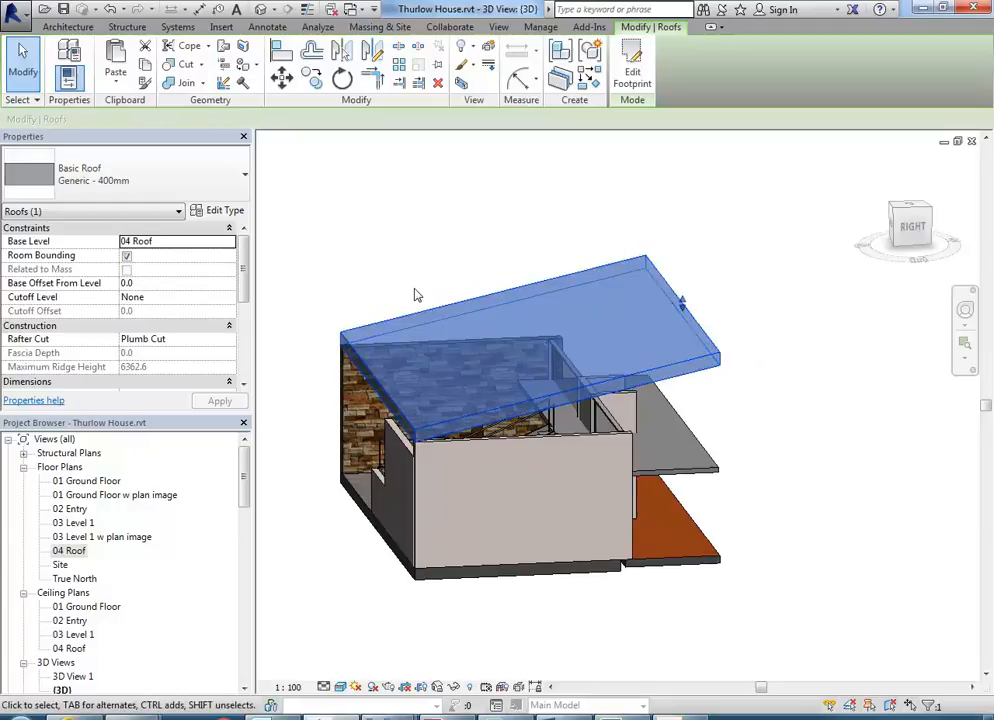
key("Escape")
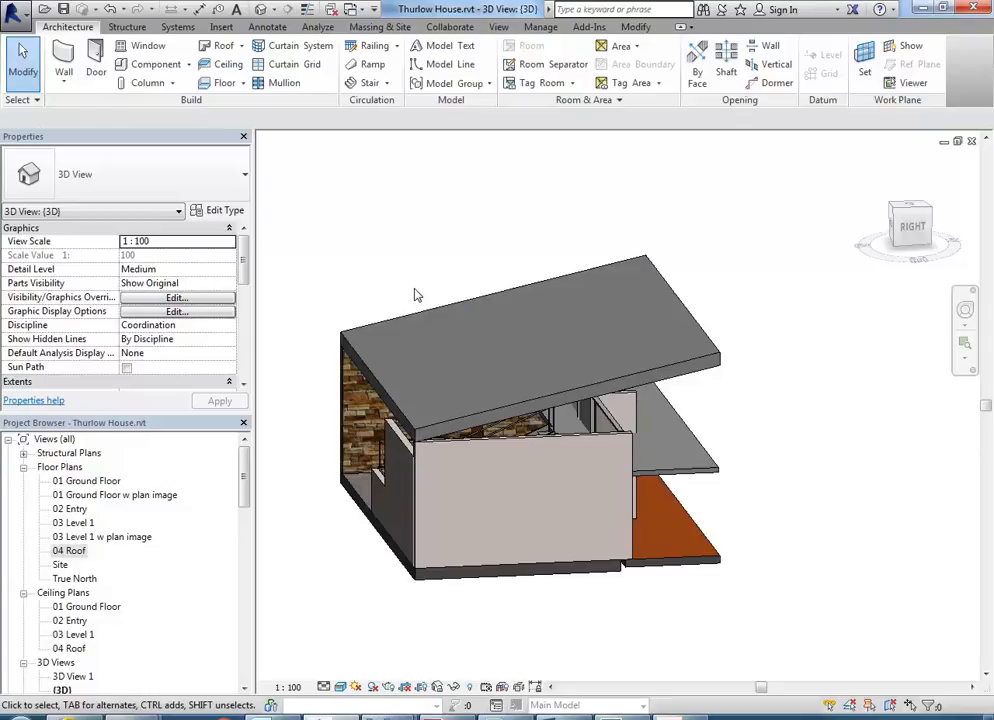
Change the type of the sloping roof to Basic Roof Generic - 125mm
scroll(470, 333, "up", 2)
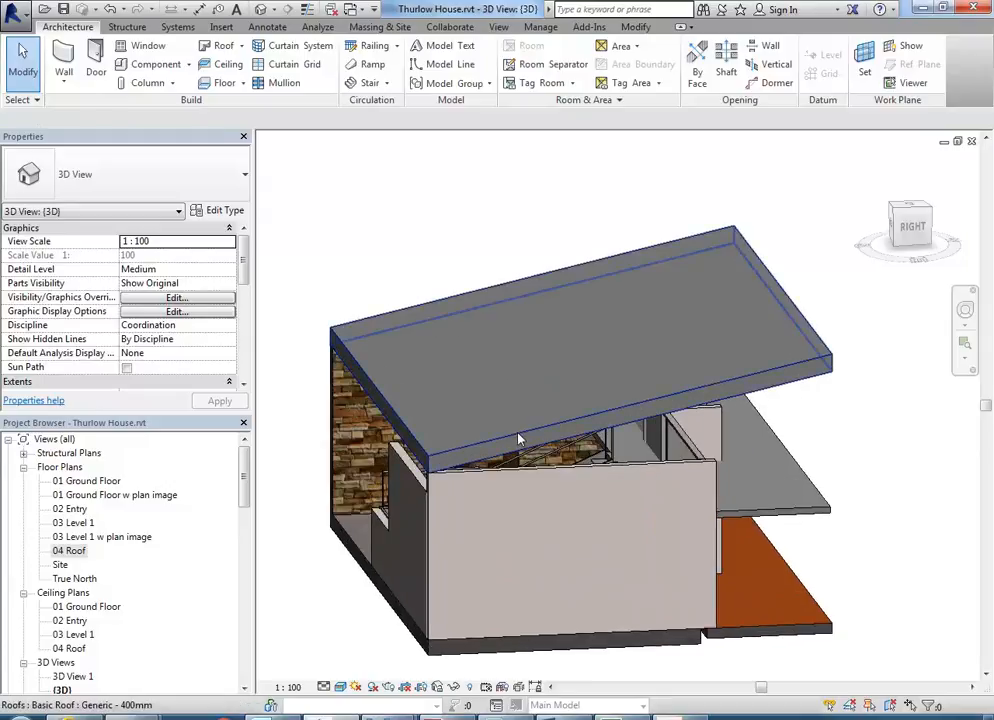
left_click(519, 379)
middle_click_drag(502, 375, 454, 375)
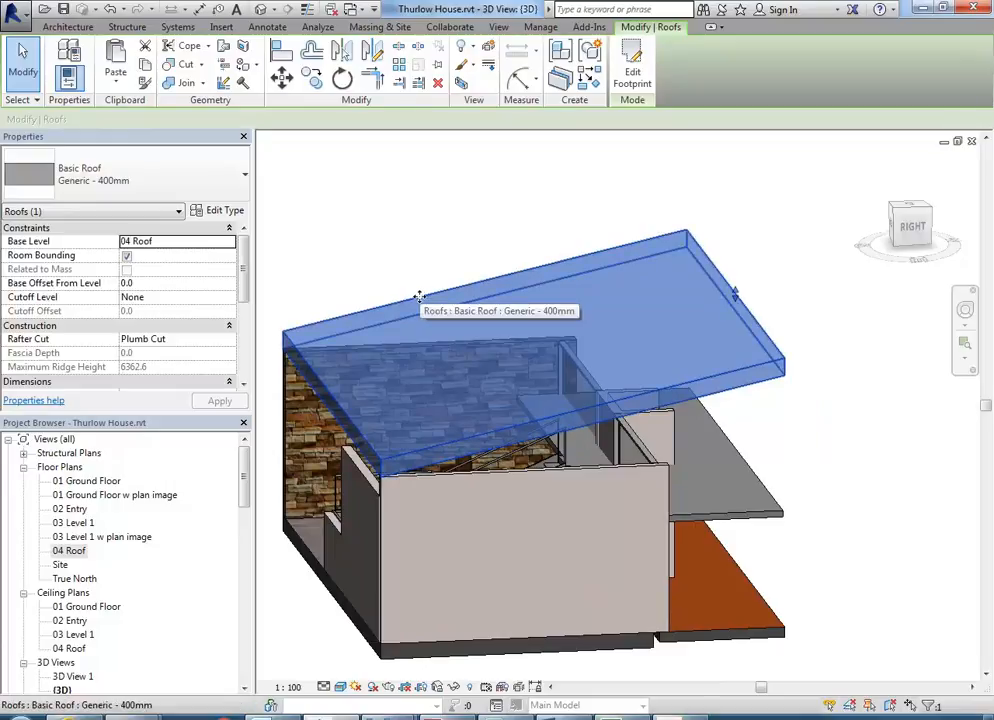
left_click(150, 187)
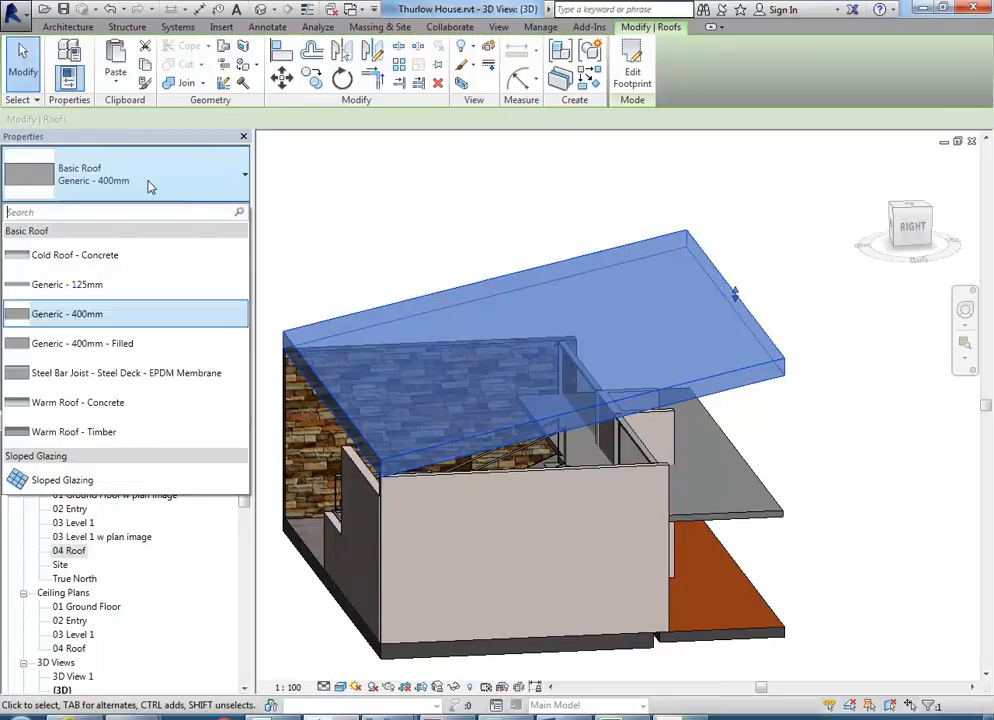
left_click(72, 287)
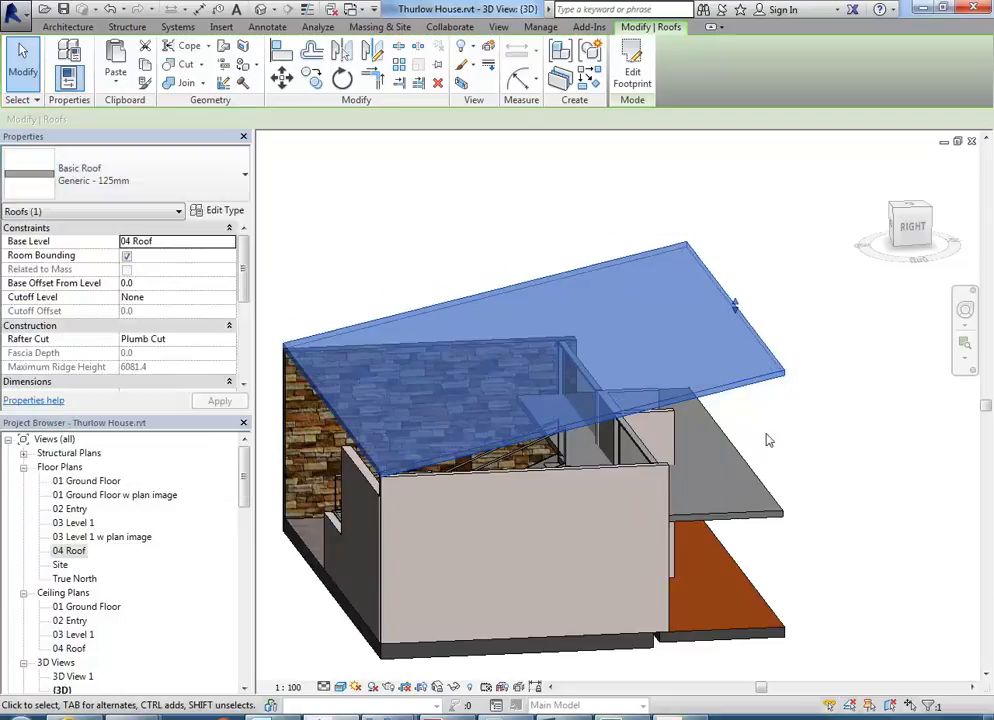
Switch to Windows Photo Viewer, browse to harry-seidler-THURLOW-HOUSE-6.jpg, and examine the thickness of the roof edge above the upper windows
mouse_move(388, 713)
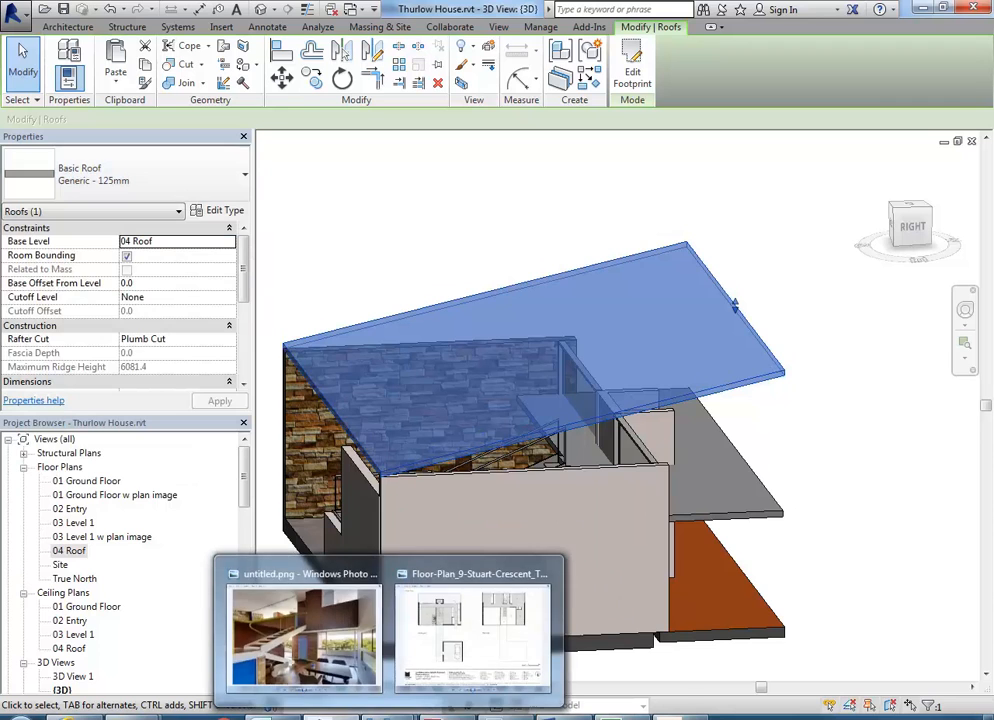
left_click(313, 652)
left_click(533, 694)
left_click(533, 694)
left_click(533, 694)
left_click(533, 694)
left_click(533, 694)
left_click(533, 694)
left_click(533, 694)
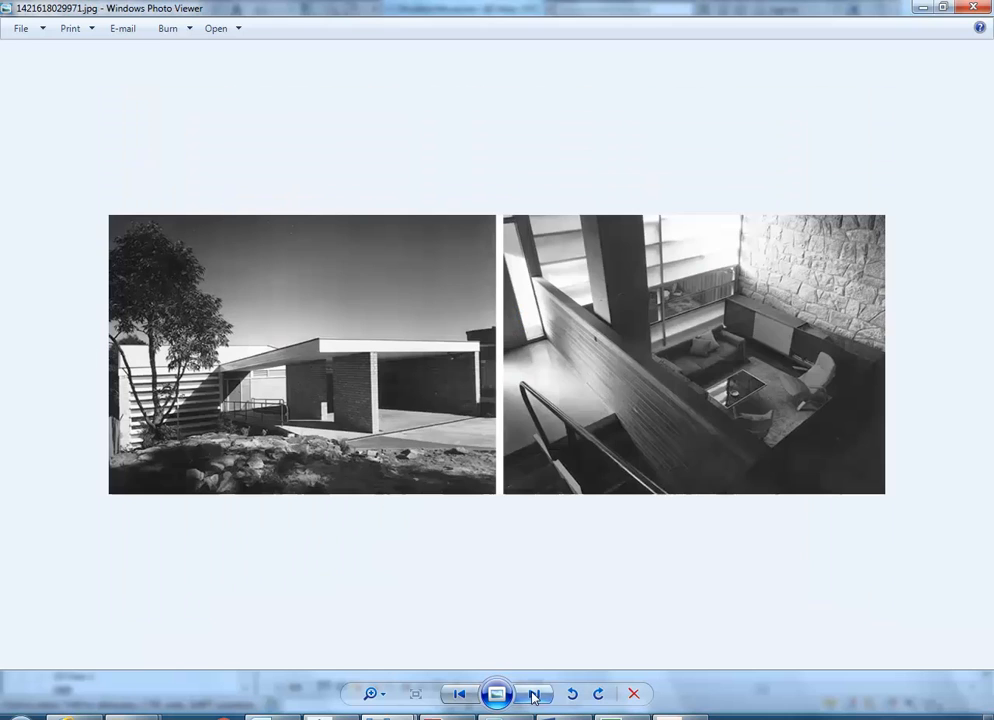
left_click(533, 694)
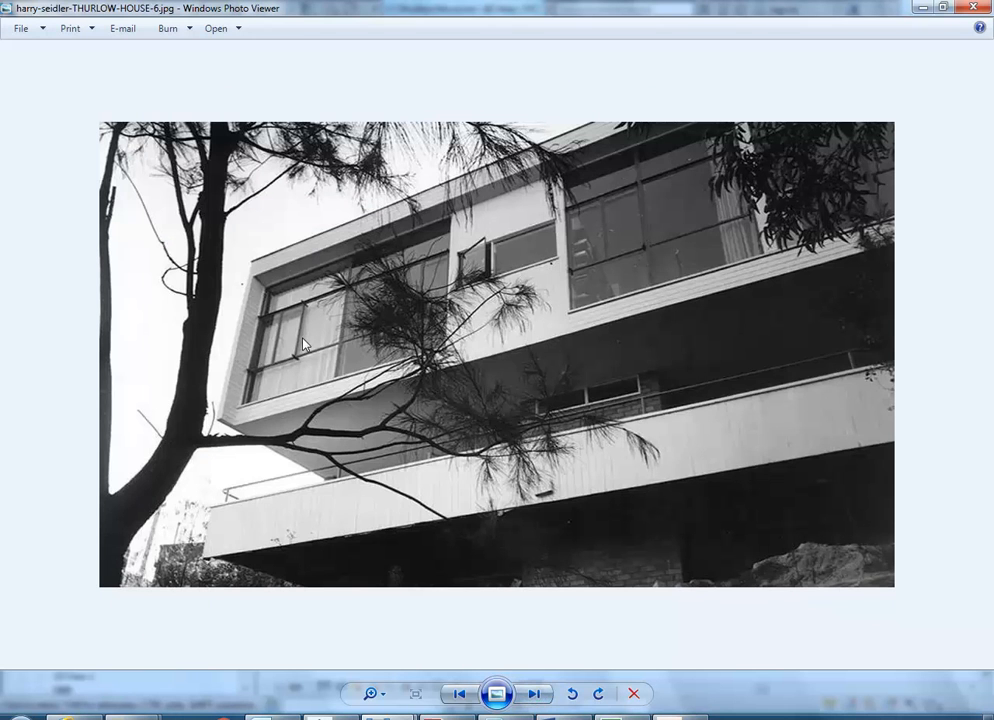
scroll(230, 250, "up", 5)
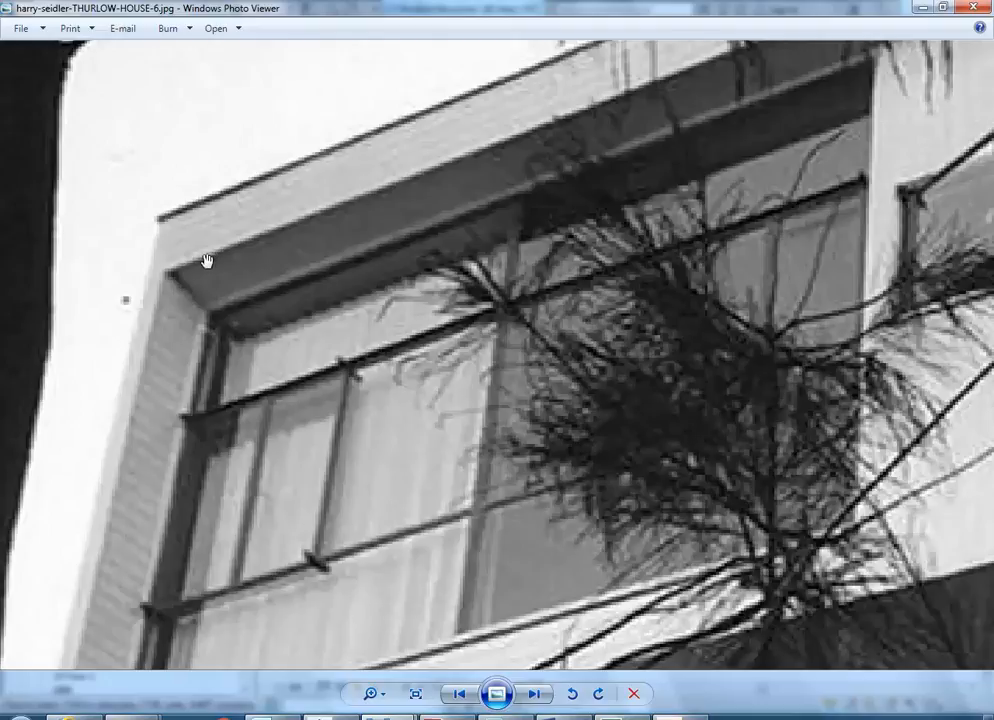
scroll(231, 241, "down", 5)
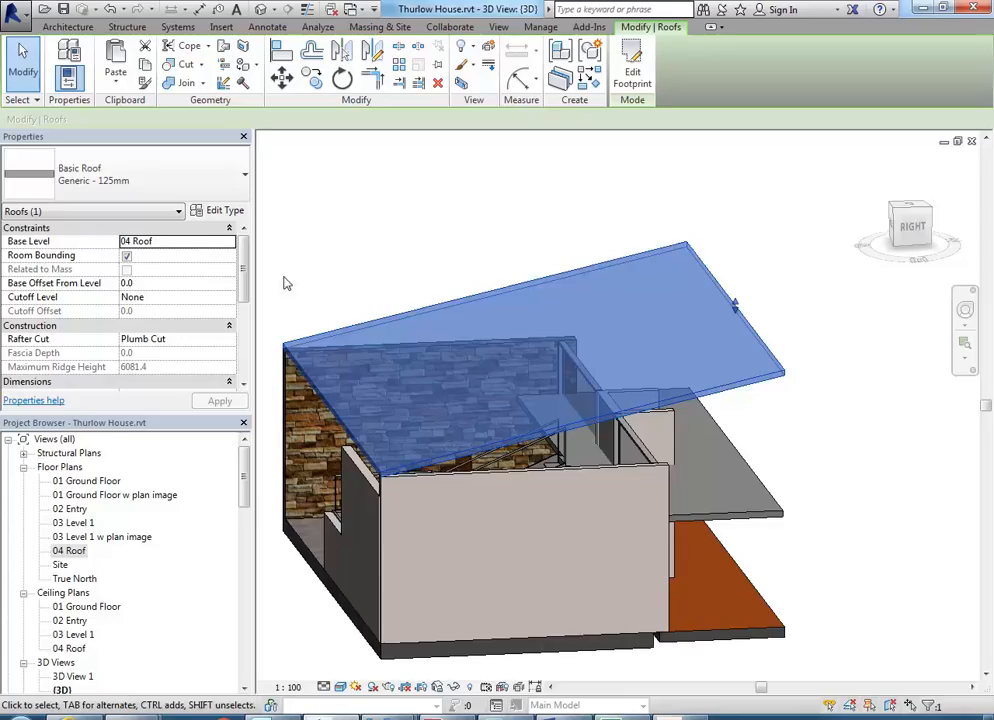
Set the type of the sloping roof back to Basic Roof Generic - 400mm and clear the selection
left_click(181, 180)
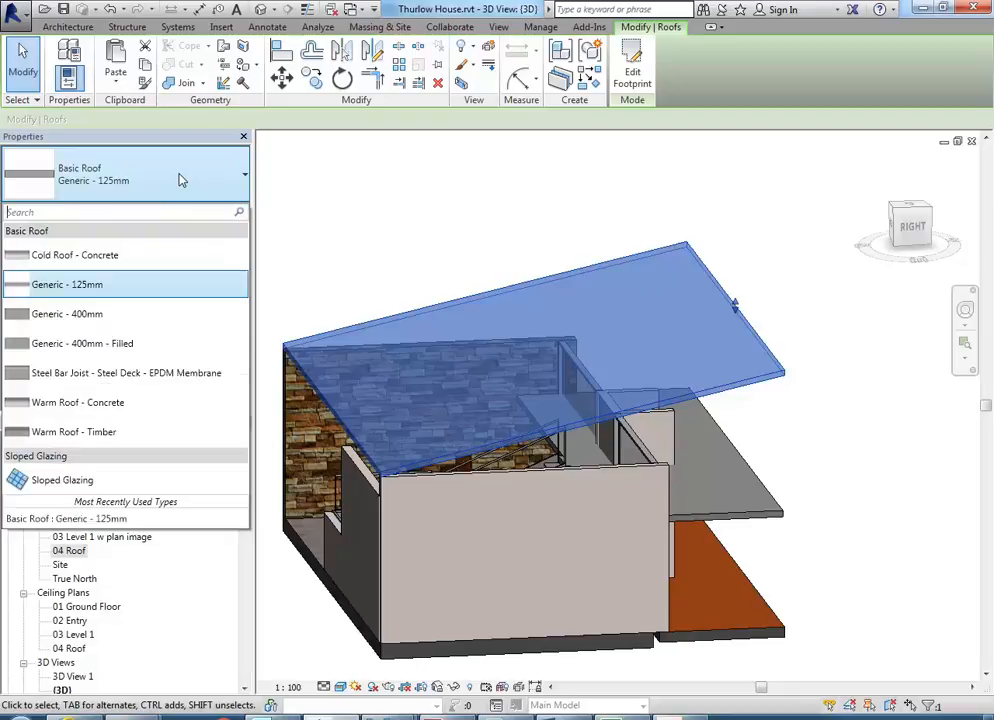
left_click(82, 314)
left_click(804, 381)
left_click(774, 377)
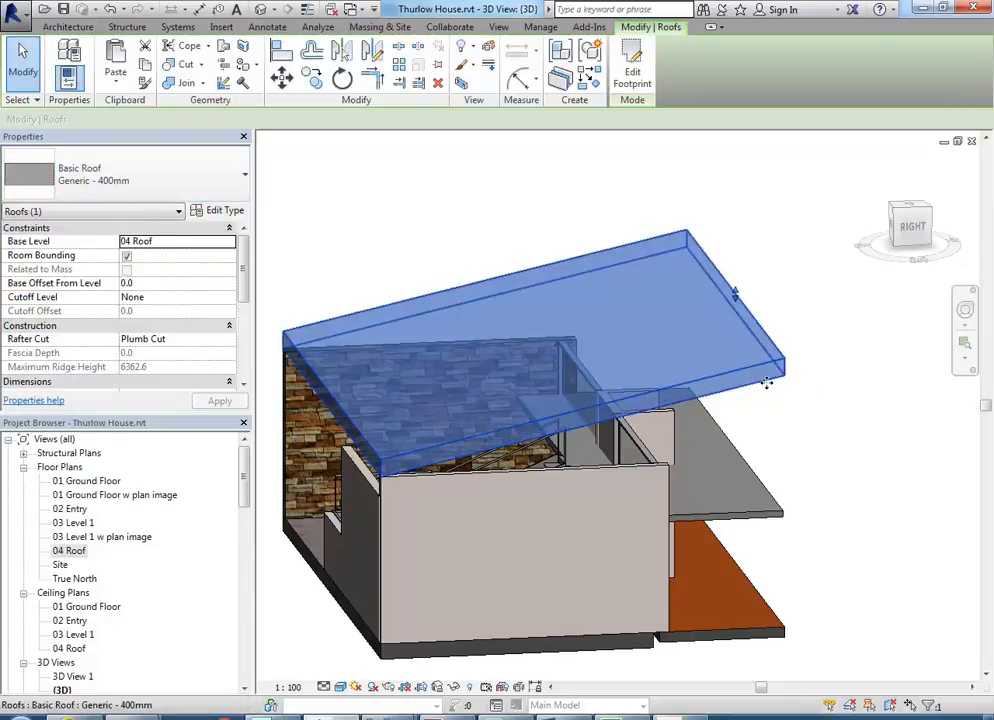
left_click(795, 447)
left_click(742, 395)
left_click(758, 428)
Examine the house model from the sandstone wall side and the front to see how the roof sits above the walls
middle_click_drag(772, 428, 537, 419, "shift")
middle_click_drag(473, 425, 441, 477, "shift")
middle_click_drag(645, 500, 365, 507, "shift")
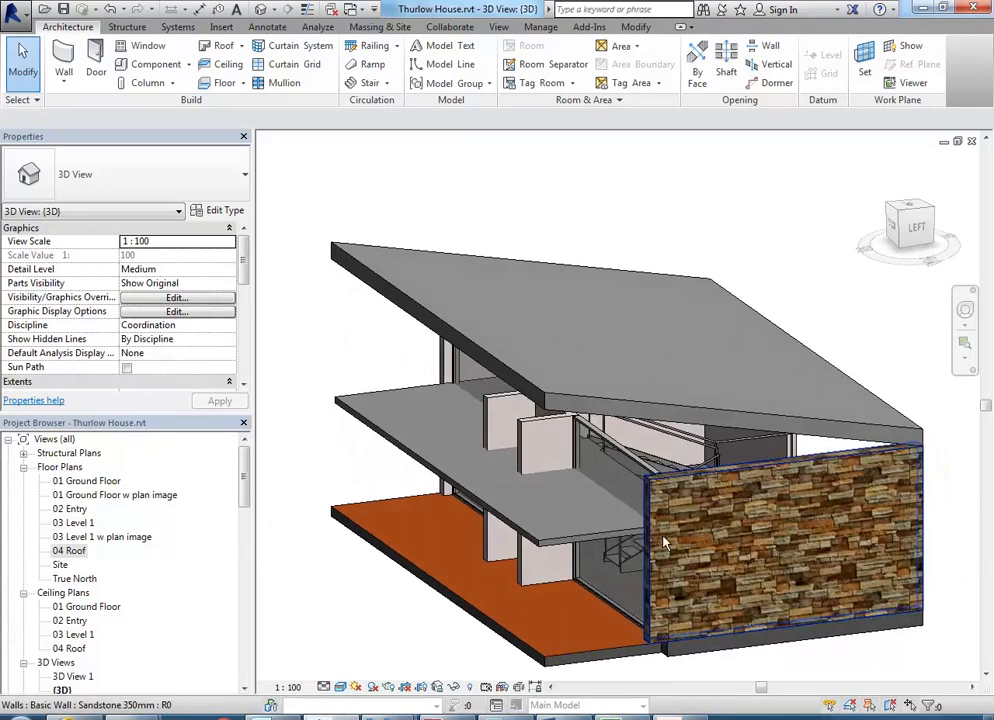
middle_click_drag(514, 415, 477, 539, "shift")
middle_click_drag(552, 544, 462, 660, "shift")
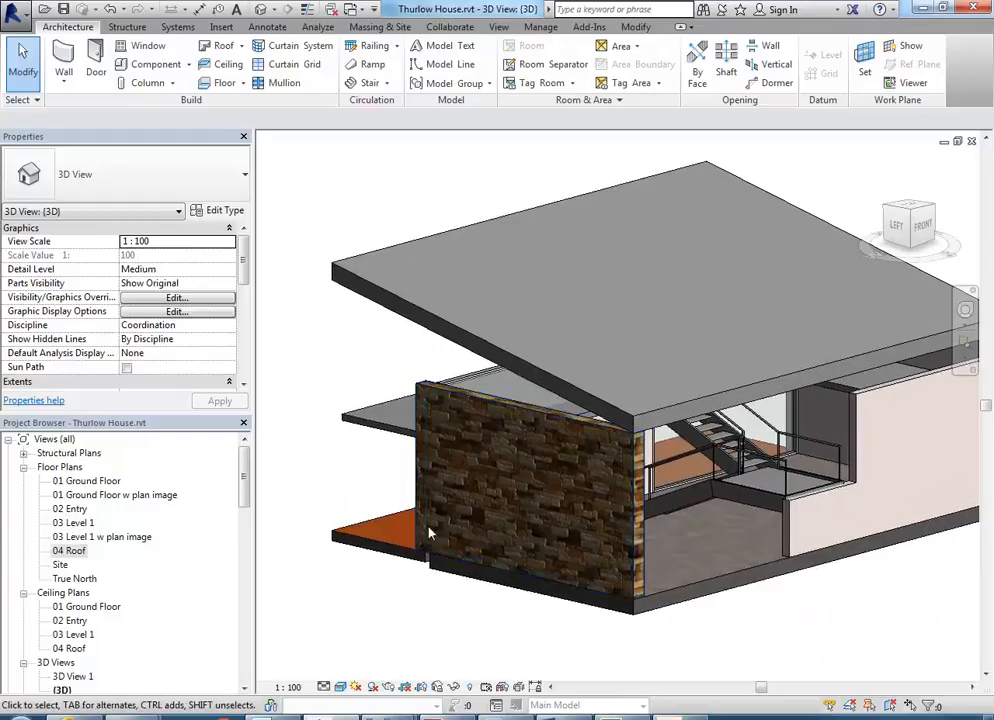
middle_click_drag(352, 707, 433, 366, "shift")
left_click(433, 366)
middle_click_drag(561, 487, 470, 546, "shift")
left_click(415, 610)
middle_click_drag(590, 577, 692, 572, "shift")
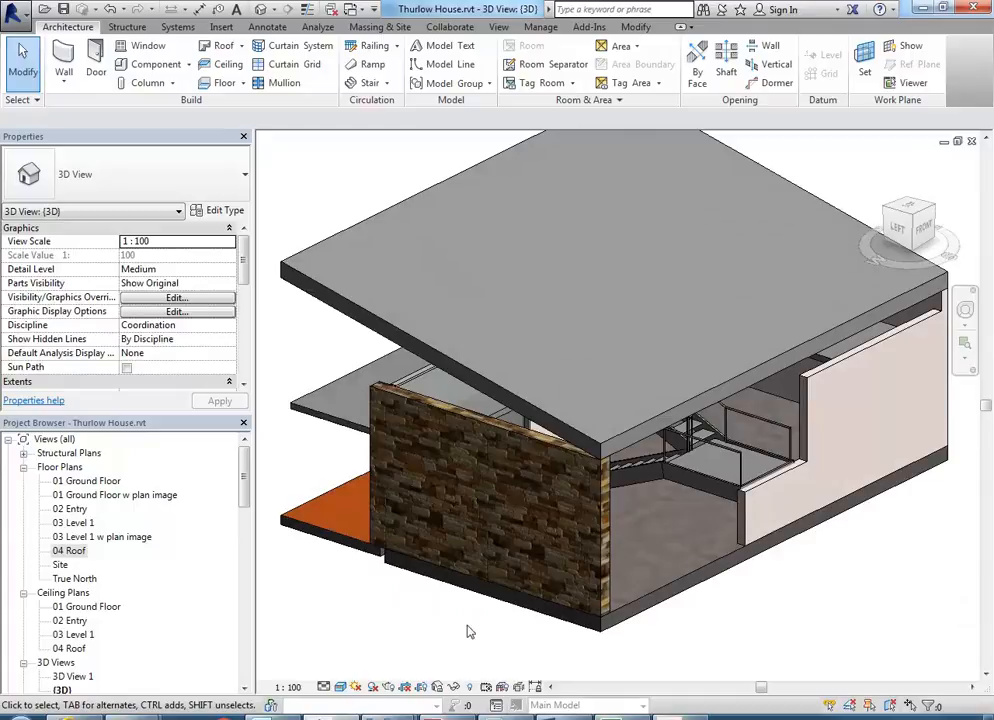
Browse the house photos in Windows Photo Viewer up to 20-4.jpg, and examine how the entry walls meet the roofs
mouse_move(400, 714)
left_click(300, 645)
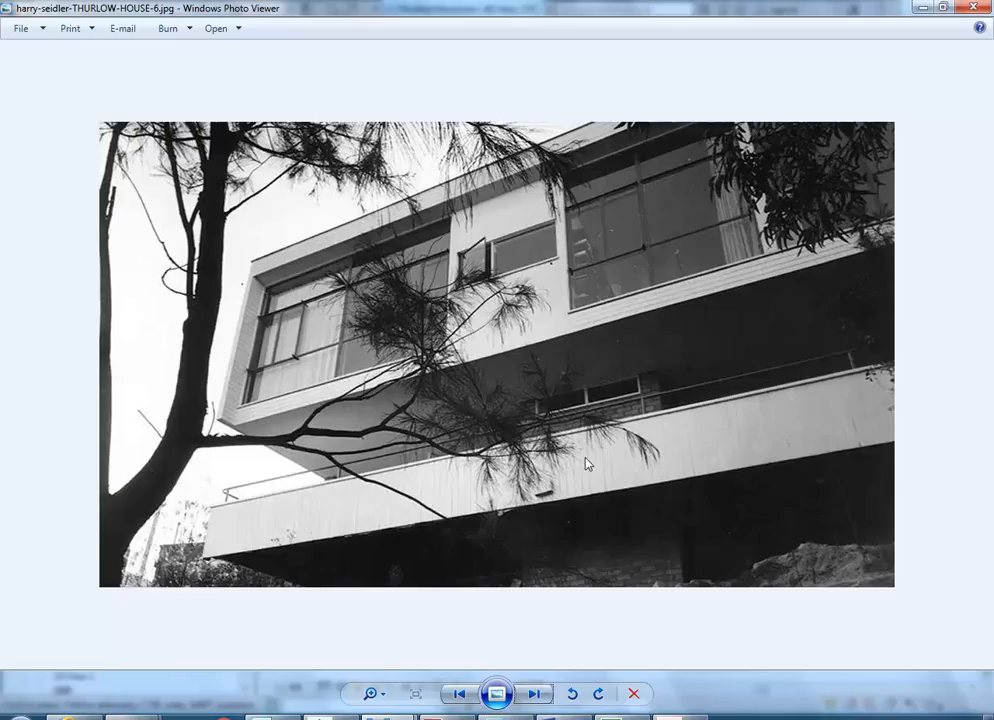
left_click(535, 694)
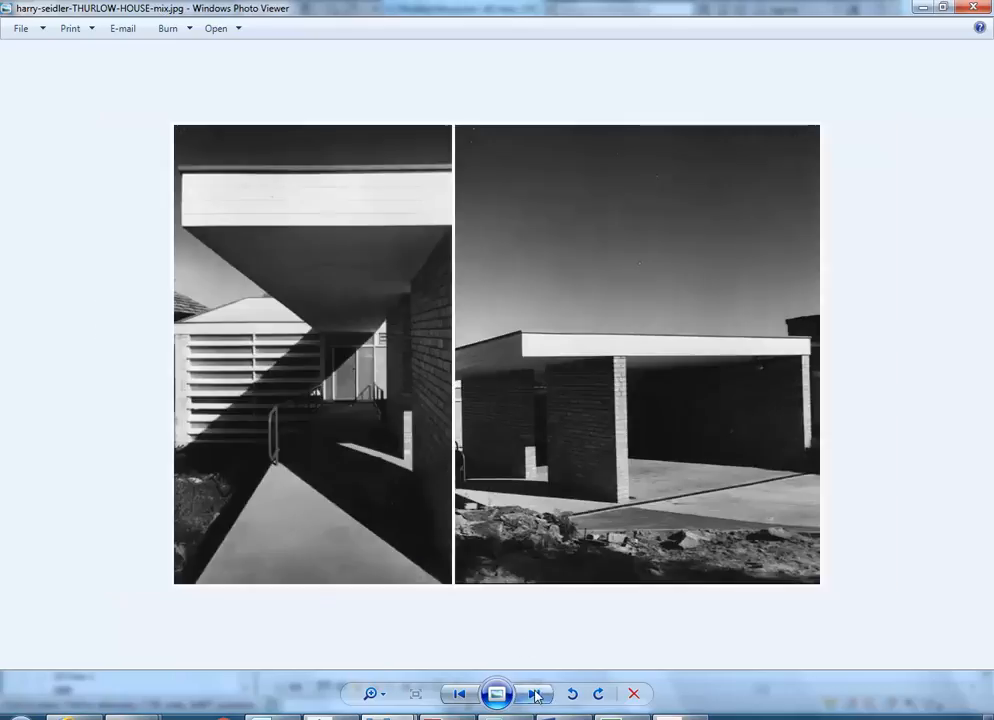
left_click(535, 694)
left_click(535, 694)
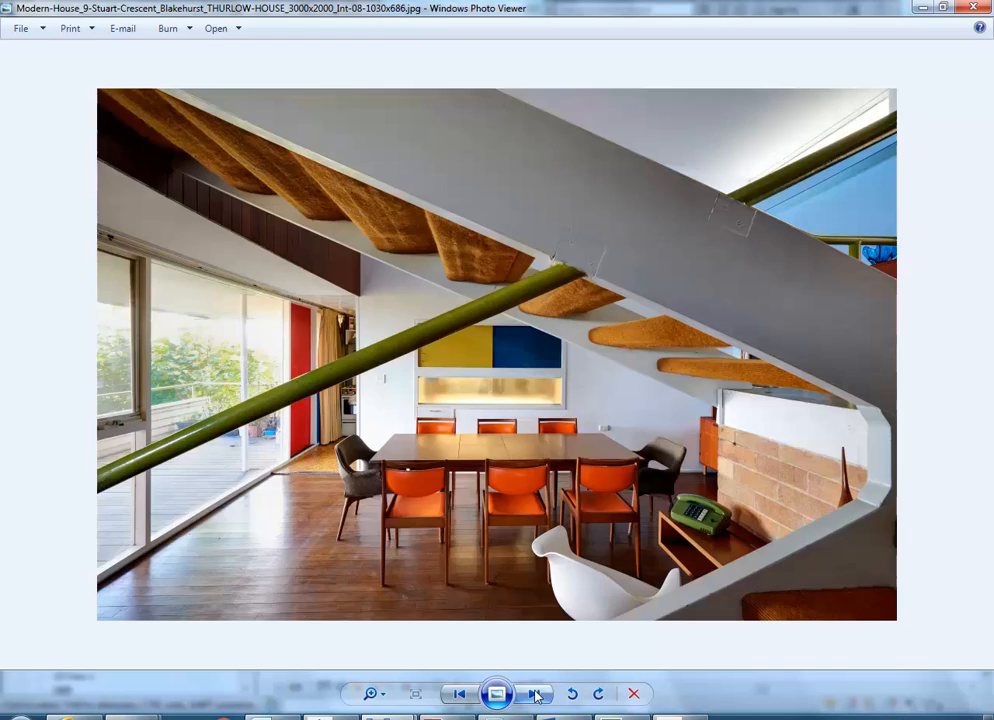
left_click(535, 694)
left_click(535, 694)
left_click(535, 694)
left_click(535, 694)
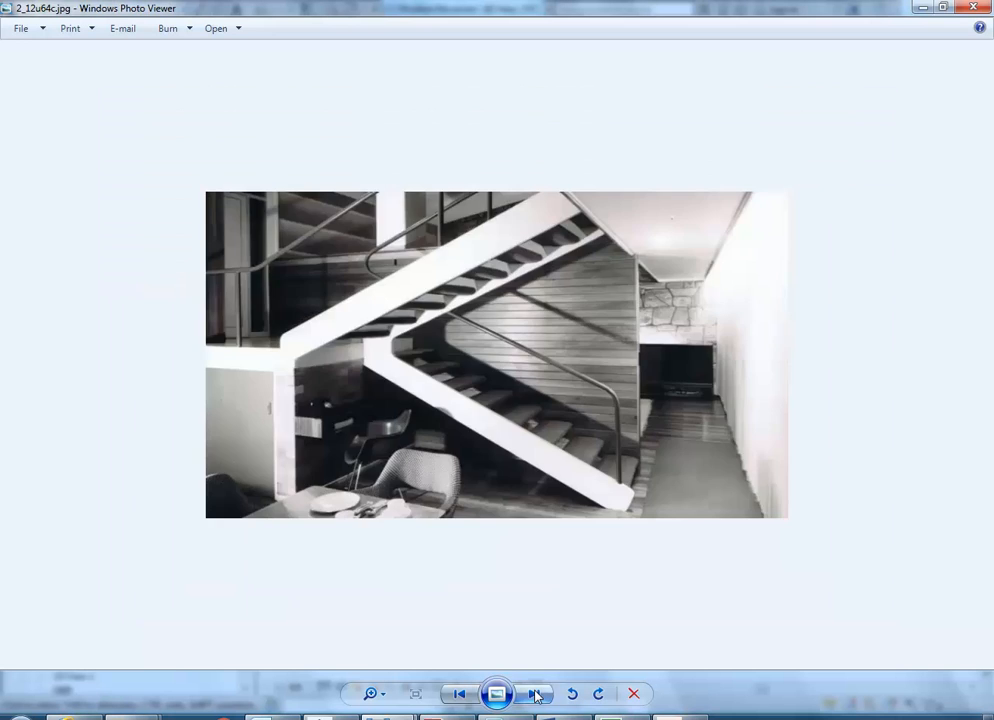
left_click(535, 694)
left_click(535, 694)
left_click(535, 694)
left_click(535, 694)
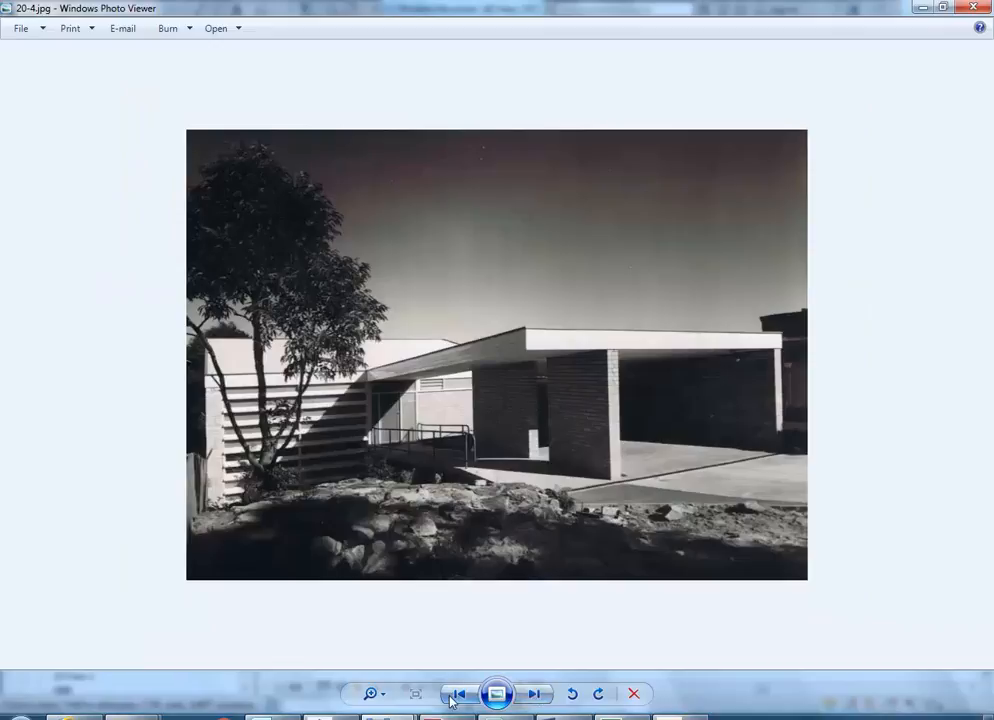
scroll(173, 467, "up", 5)
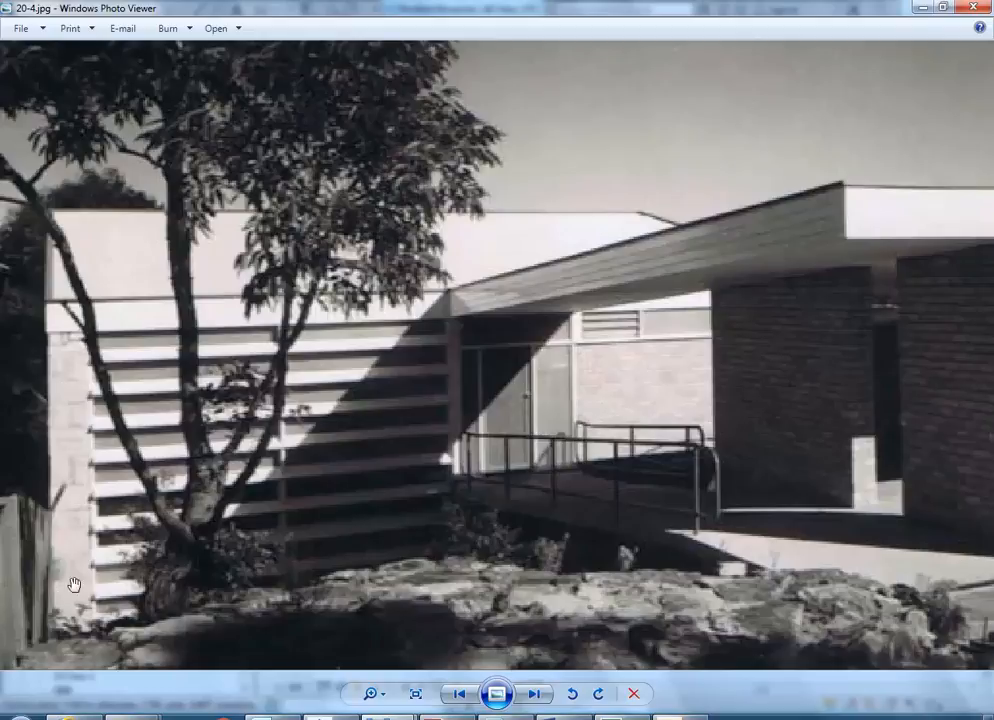
scroll(116, 489, "down", 5)
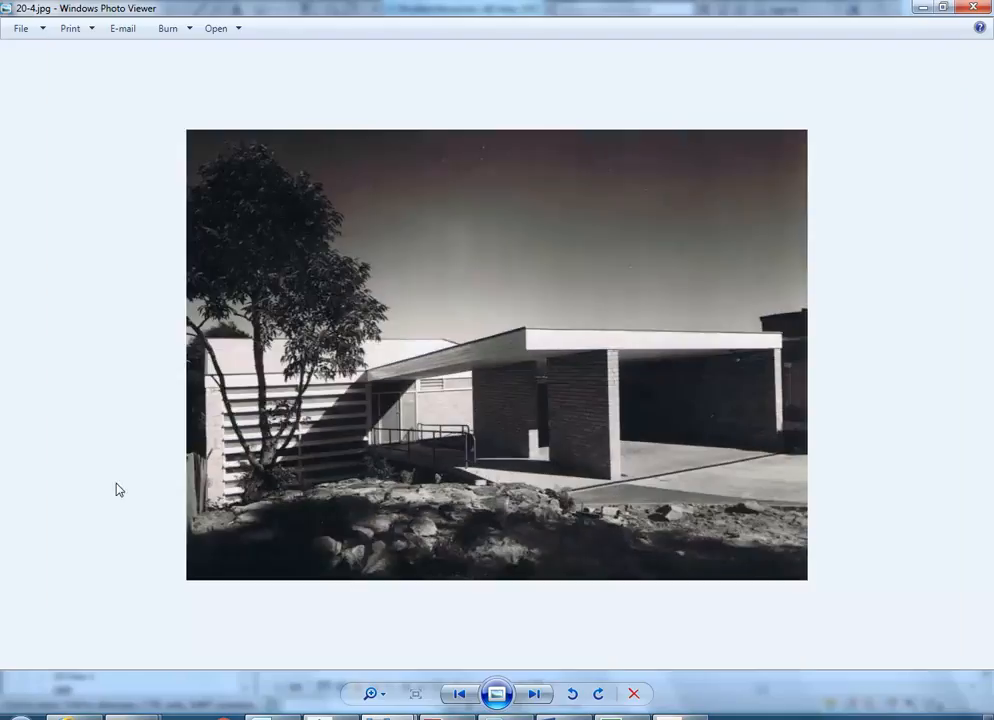
left_click(918, 8)
Select the sandstone side wall in the 3D view and examine the gap between its top and the sloping roof
left_click(515, 520)
middle_click_drag(498, 537, 617, 570, "shift")
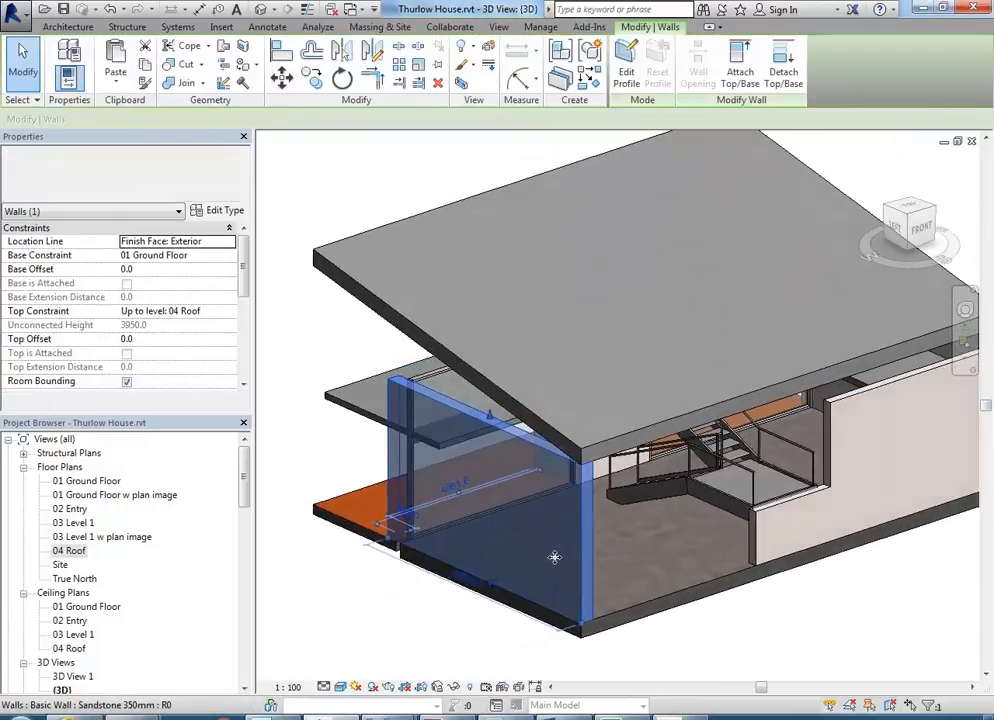
middle_click_drag(484, 541, 516, 545)
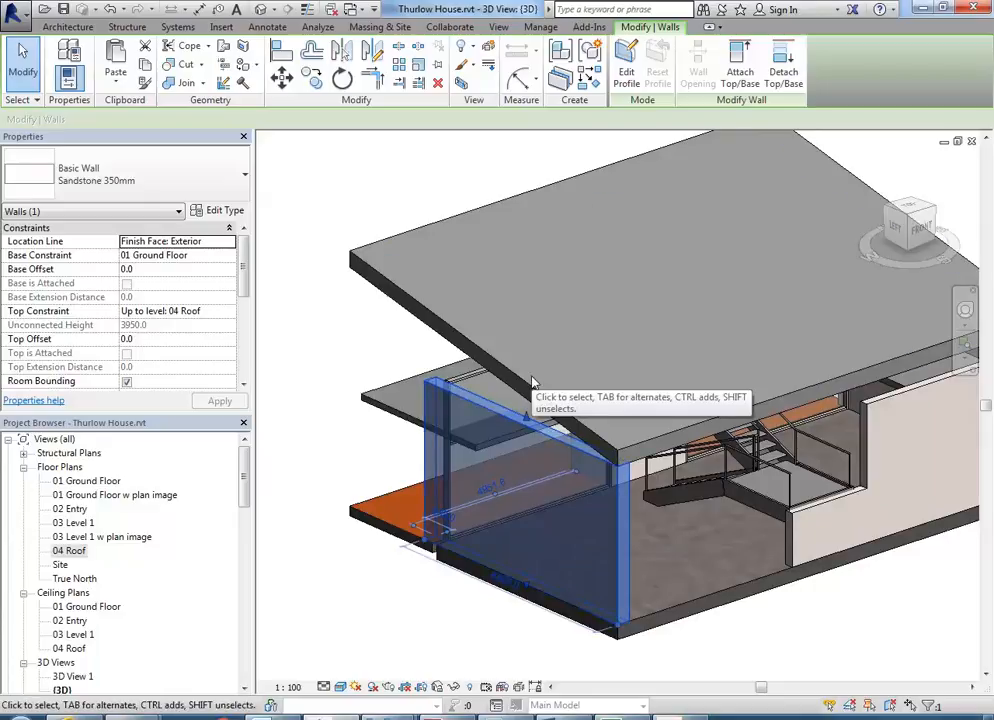
scroll(550, 466, "up", 2)
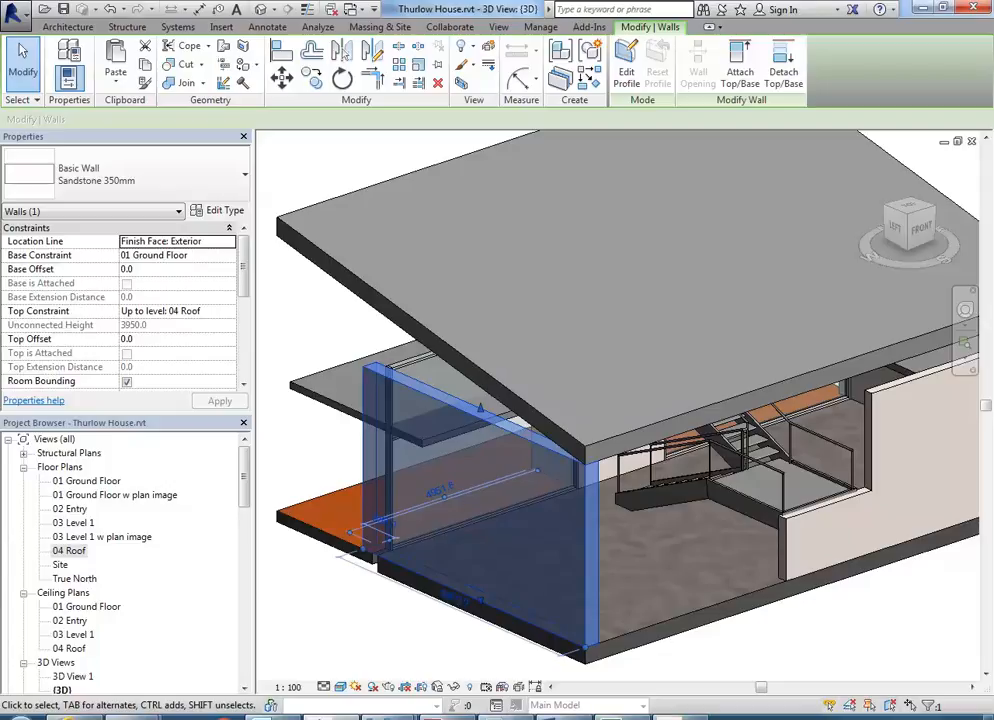
Check harry-seidler-THURLOW-HOUSE-6.jpg in Windows Photo Viewer for how the side wall meets the roof edge, and return to the model
mouse_move(388, 712)
left_click(244, 659)
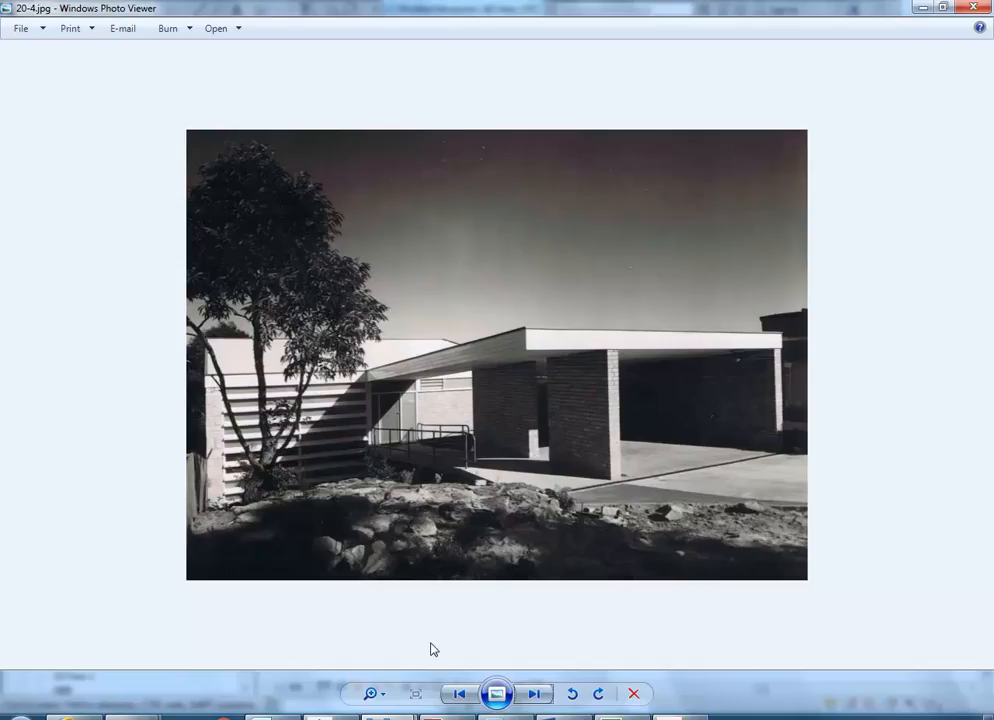
left_click(534, 693)
left_click(534, 693)
left_click(535, 694)
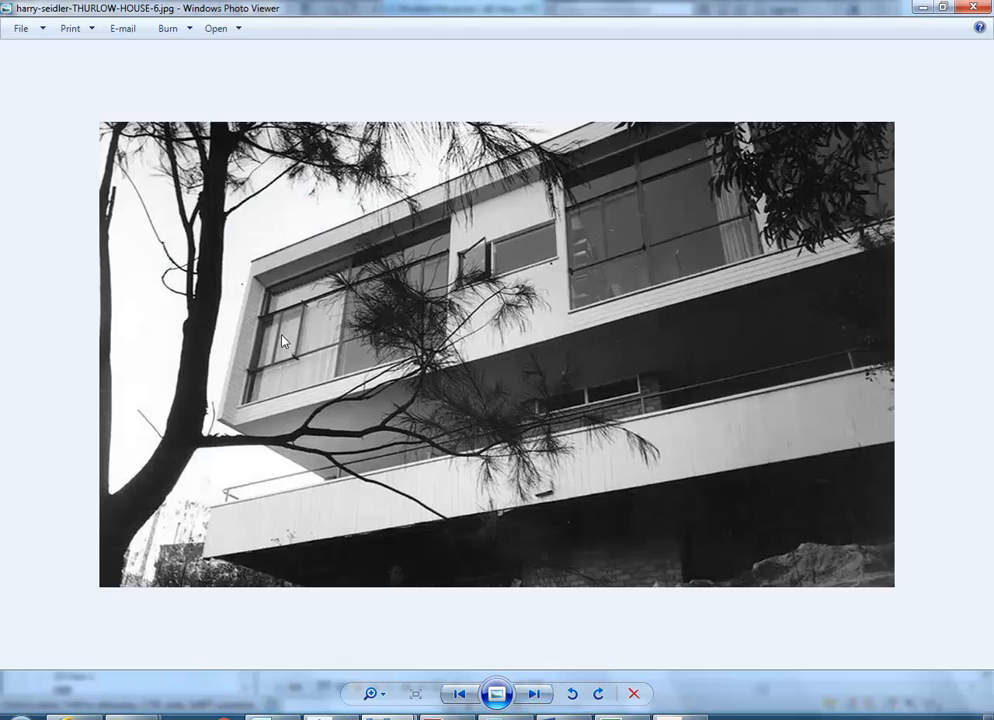
scroll(243, 258, "up", 3)
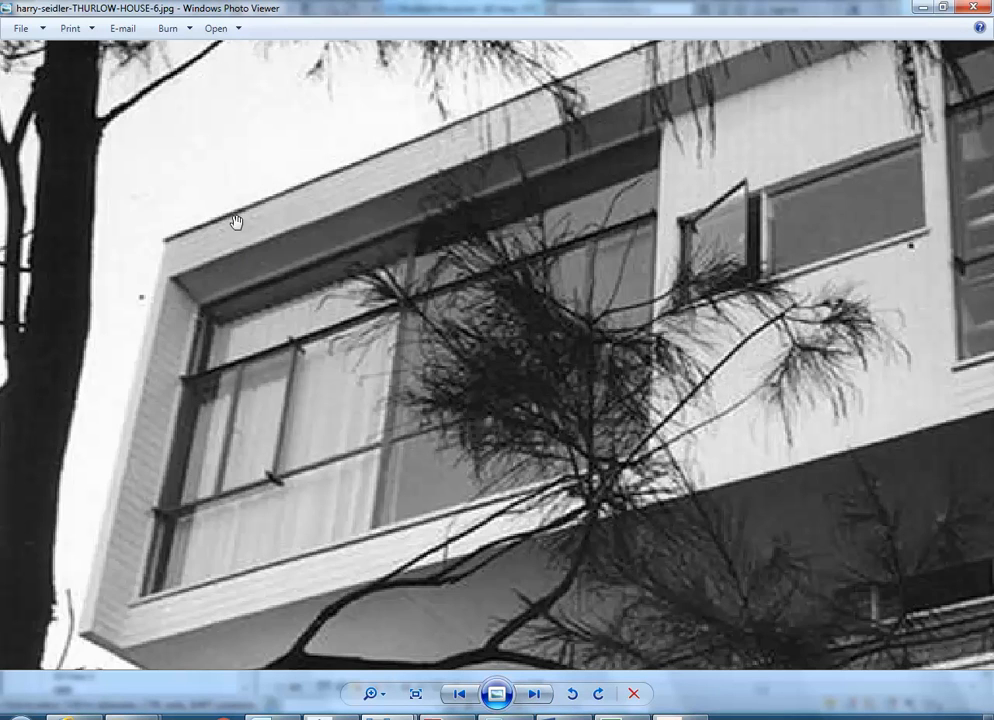
scroll(237, 229, "down", 4)
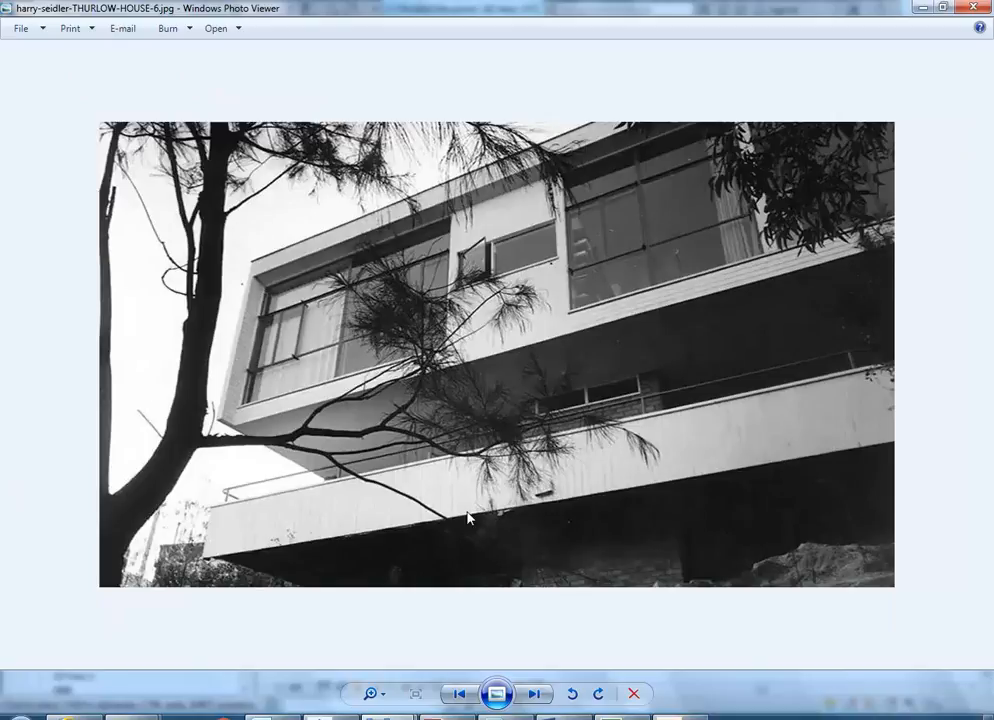
left_click(920, 9)
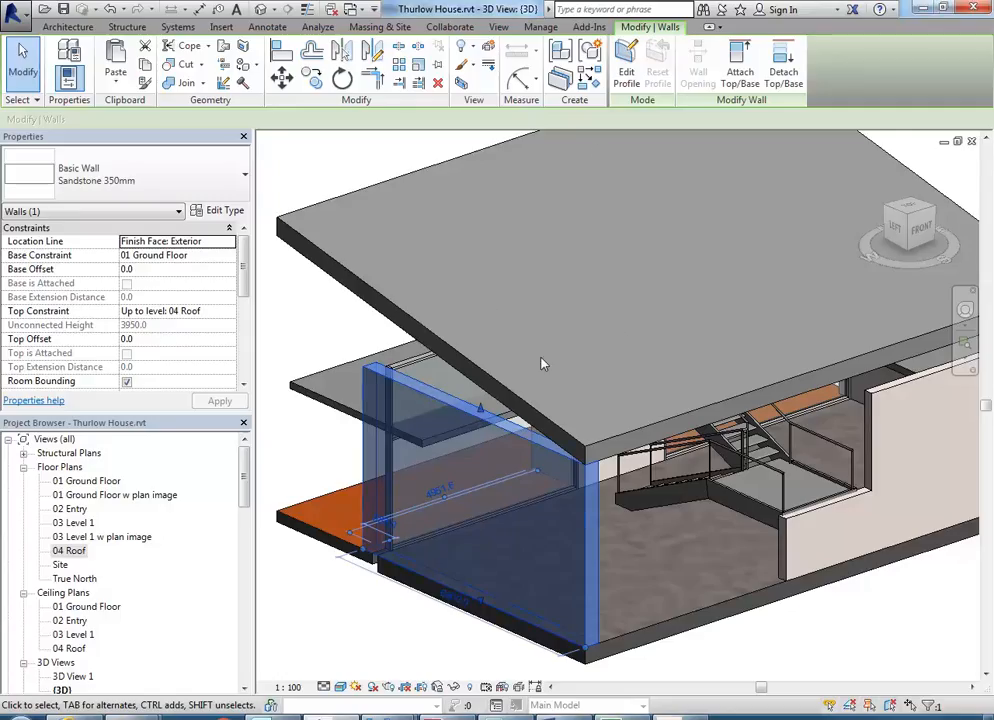
Attach the top of the selected sandstone wall to the sloping 400 mm roof and clear the selection
left_click(740, 66)
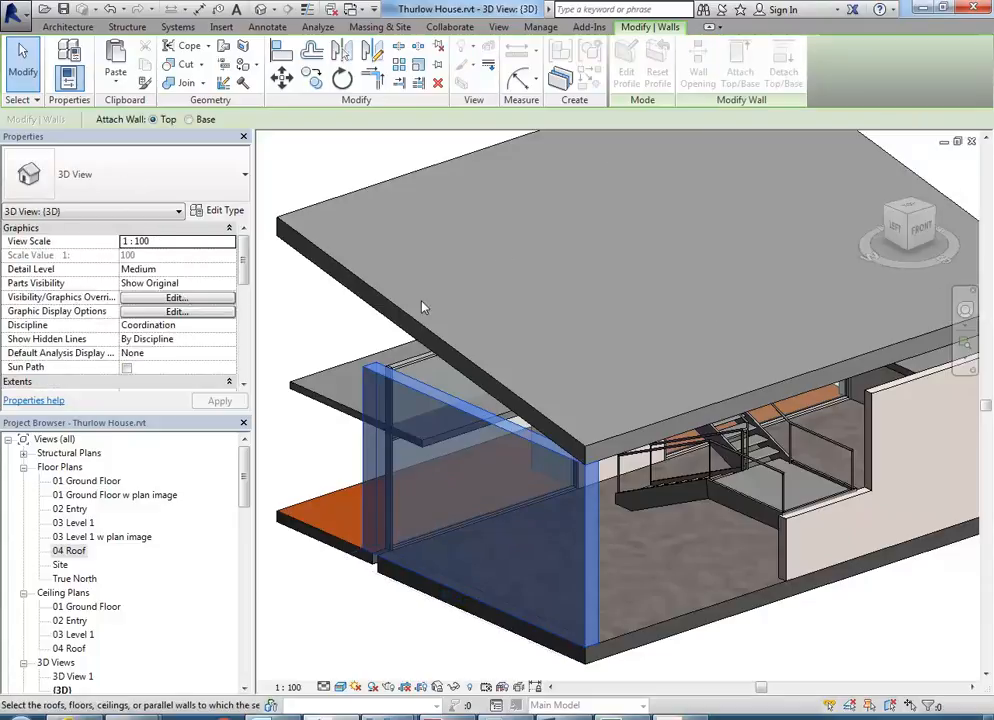
left_click(391, 303)
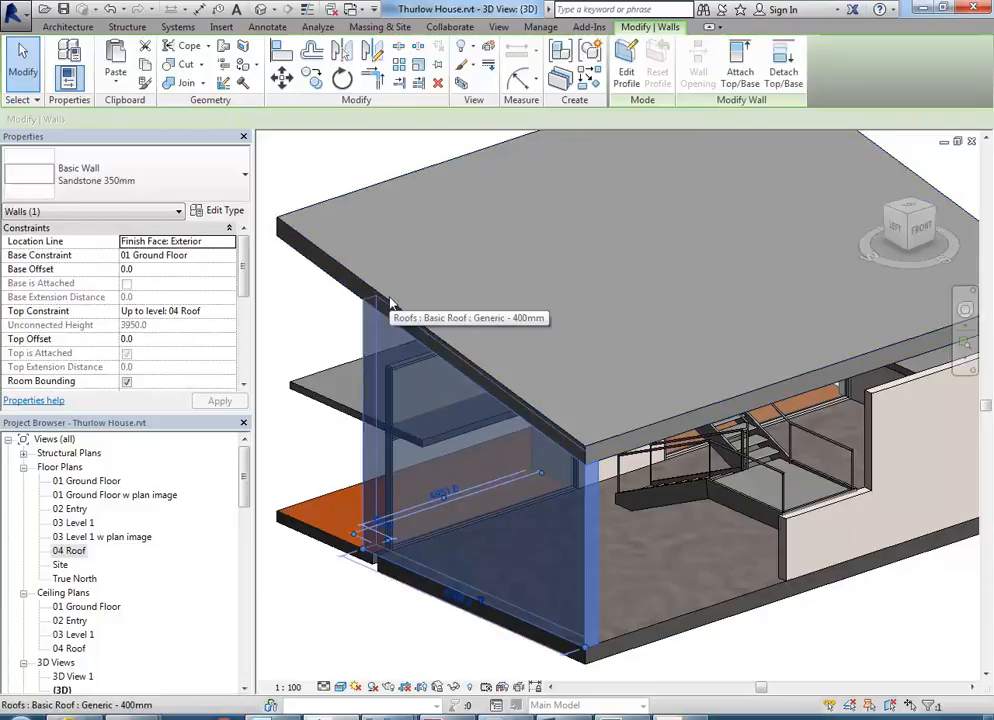
left_click(323, 340)
Attach the top of the Existing 230mm side wall opposite the sandstone wall to the sloping 400 mm roof and clear the selection
scroll(499, 340, "down", 5)
middle_click_drag(420, 378, 293, 372, "shift")
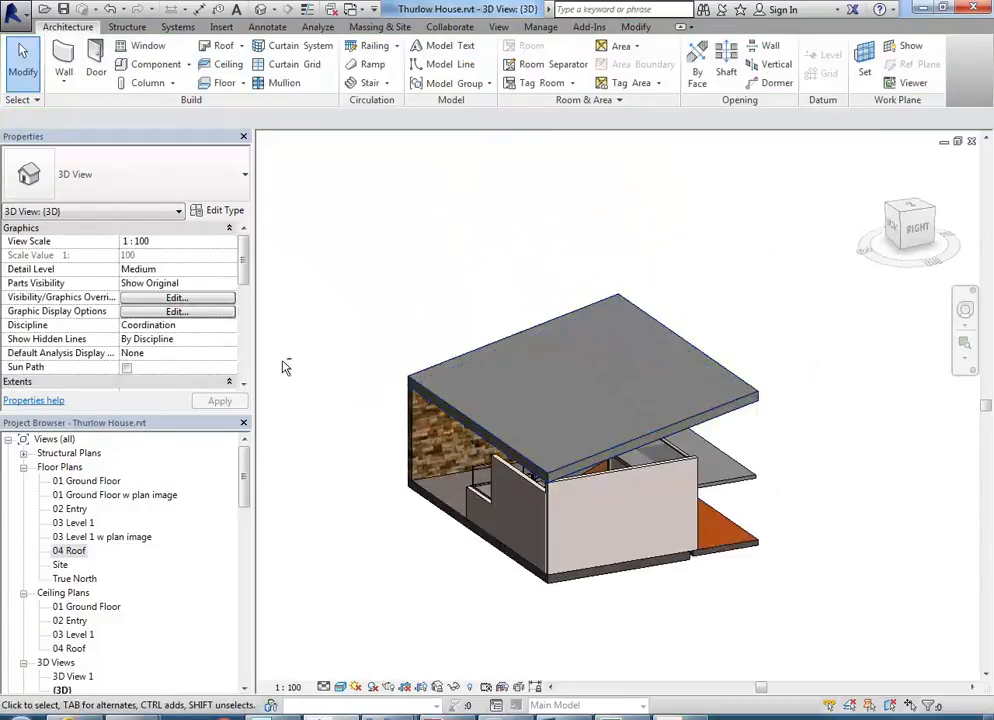
scroll(528, 412, "up", 5)
scroll(530, 365, "down", 1)
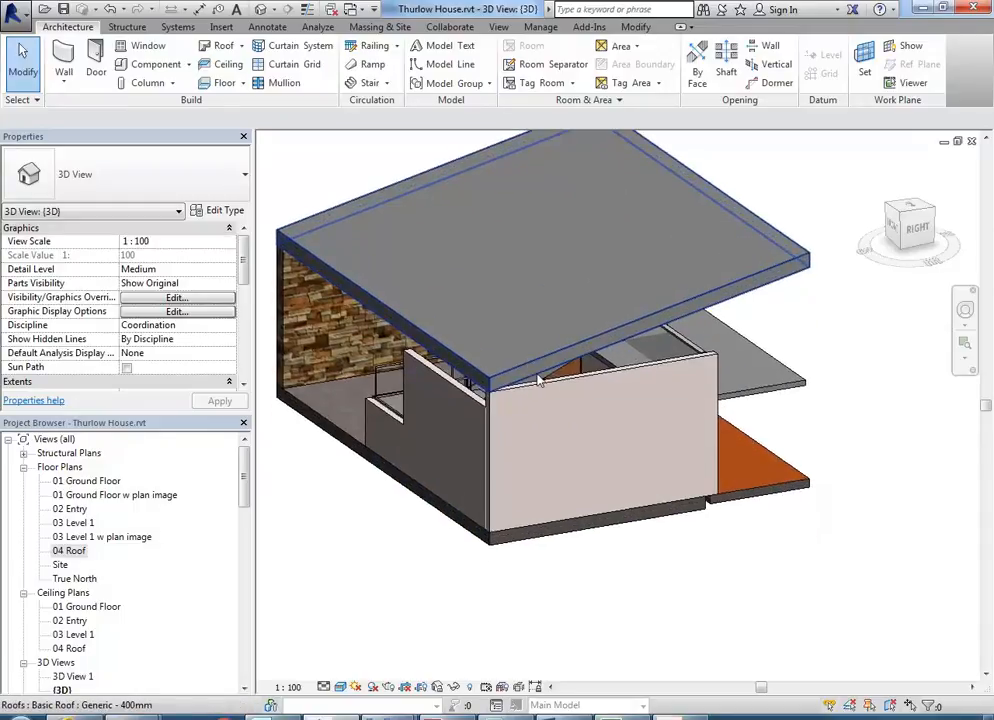
left_click(577, 384)
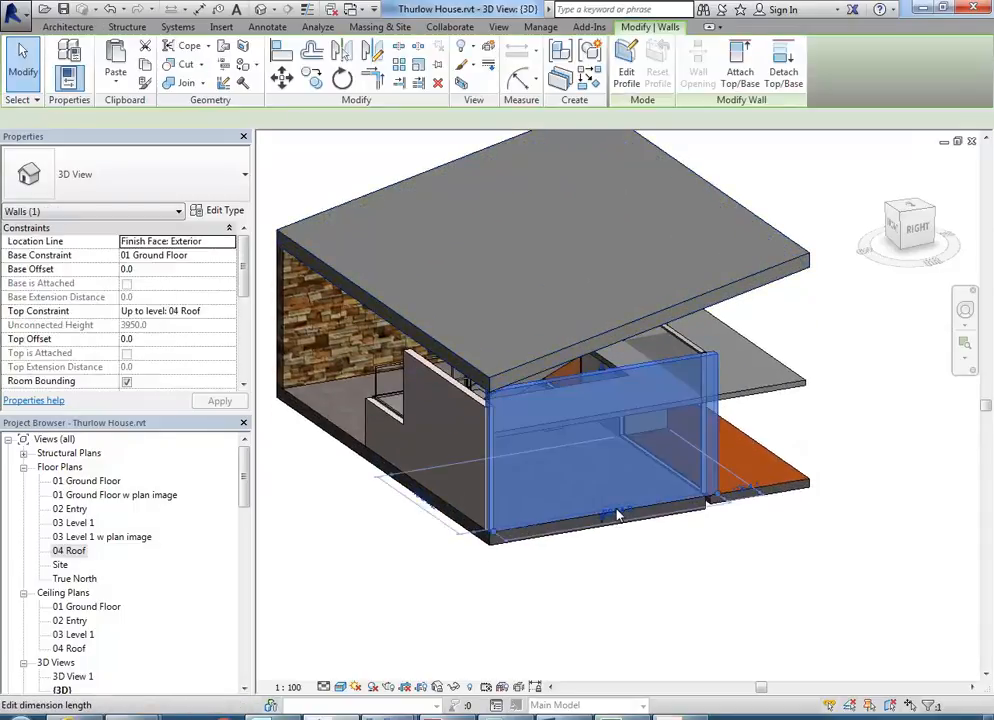
left_click(739, 74)
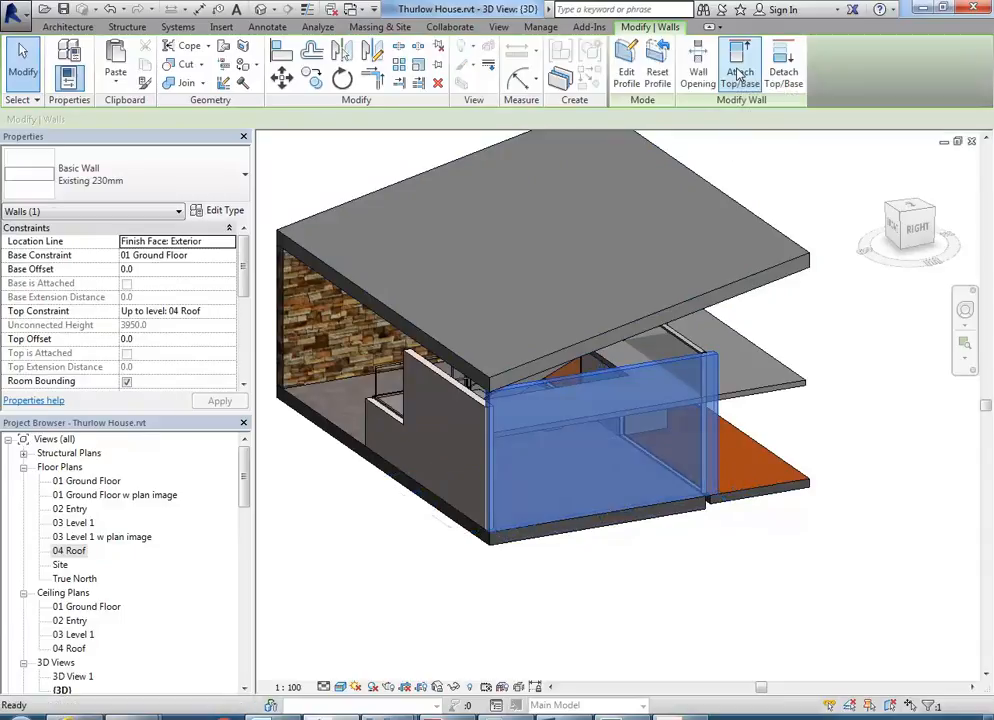
left_click(646, 323)
left_click(635, 555)
Examine the gap between the roof and the two Seidler curtain walls facing the terrace, selecting both walls
middle_click_drag(772, 415, 818, 444, "shift")
scroll(501, 357, "down", 1)
middle_click_drag(572, 357, 566, 384, "shift")
scroll(454, 409, "up", 2)
middle_click_drag(505, 446, 539, 481, "shift")
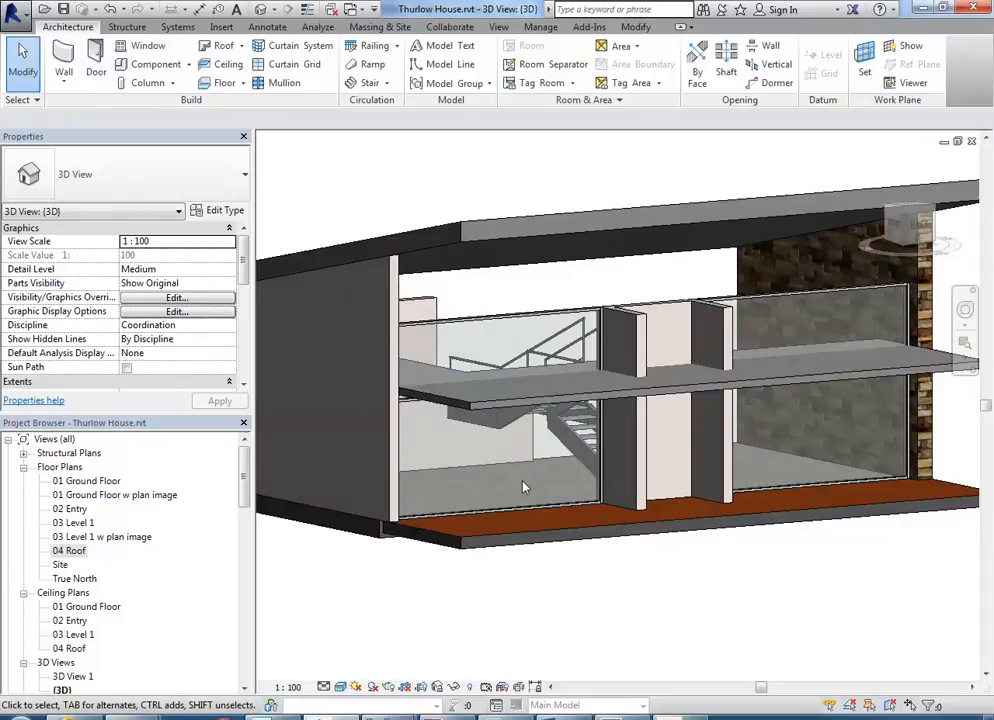
middle_click_drag(526, 468, 556, 480, "shift")
scroll(539, 406, "up", 1)
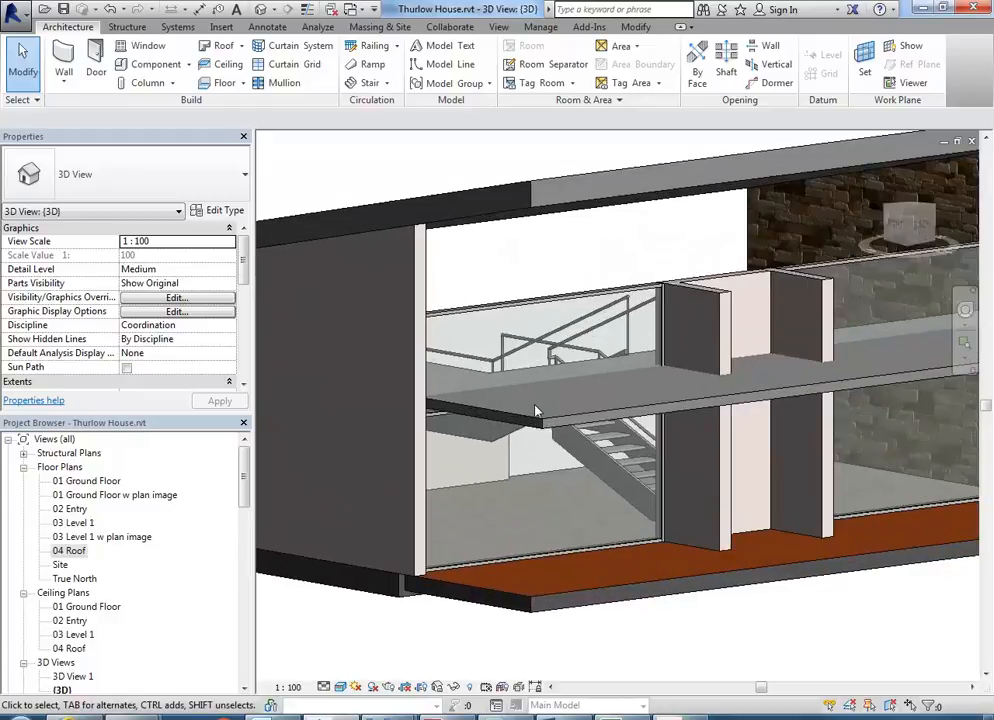
left_click(535, 303)
scroll(530, 300, "up", 1)
scroll(495, 310, "down", 1)
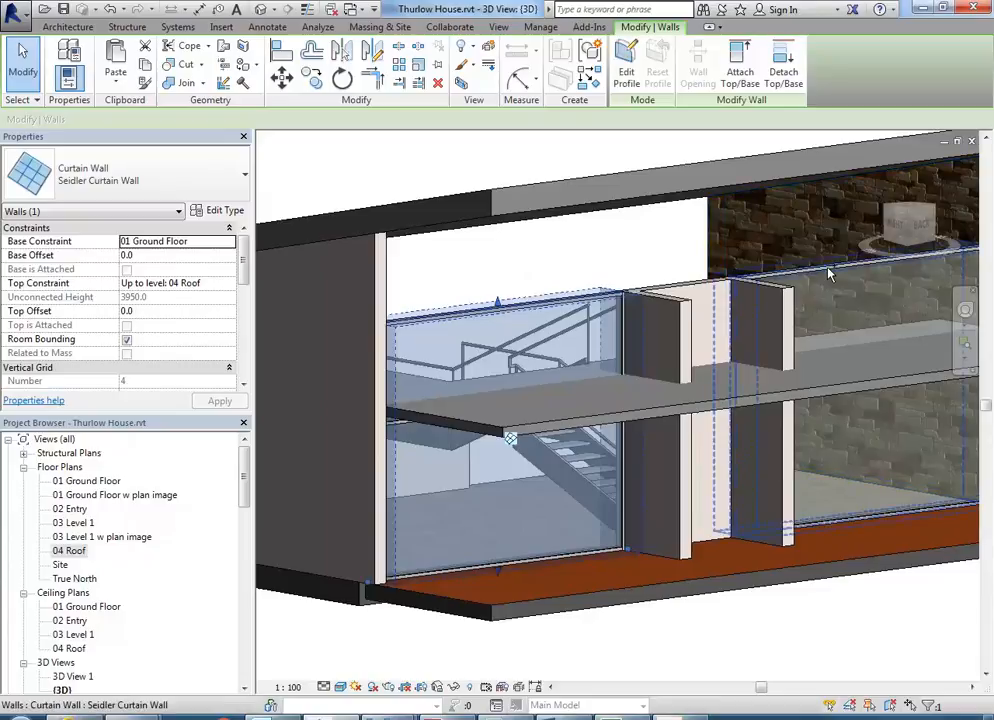
middle_click_drag(814, 308, 740, 311)
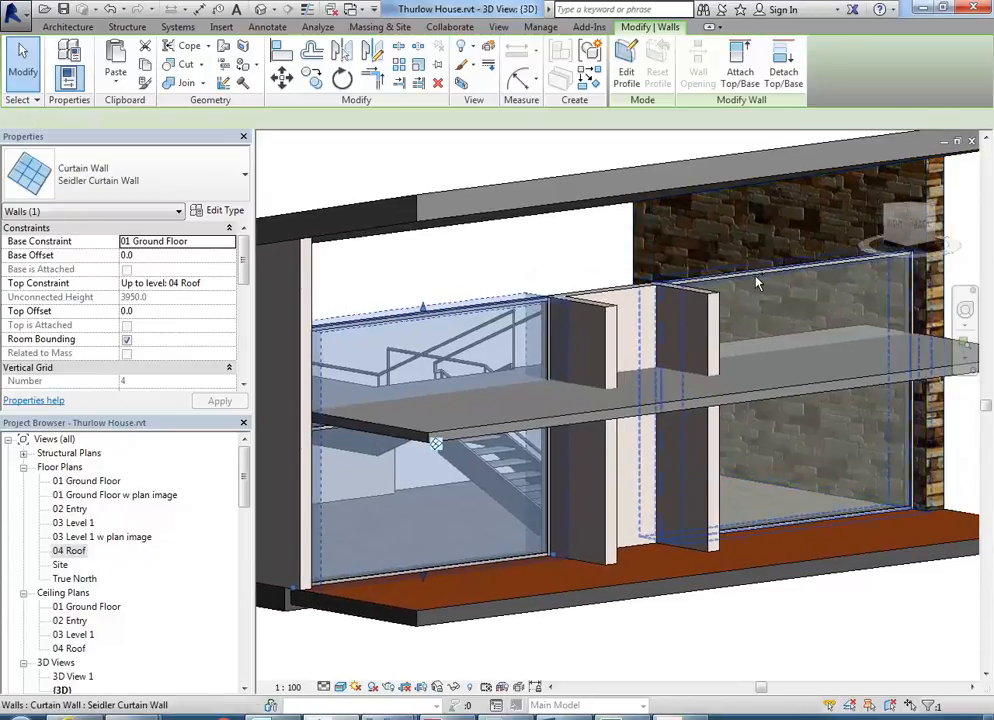
left_click(757, 285, "ctrl")
middle_click_drag(352, 345, 387, 340)
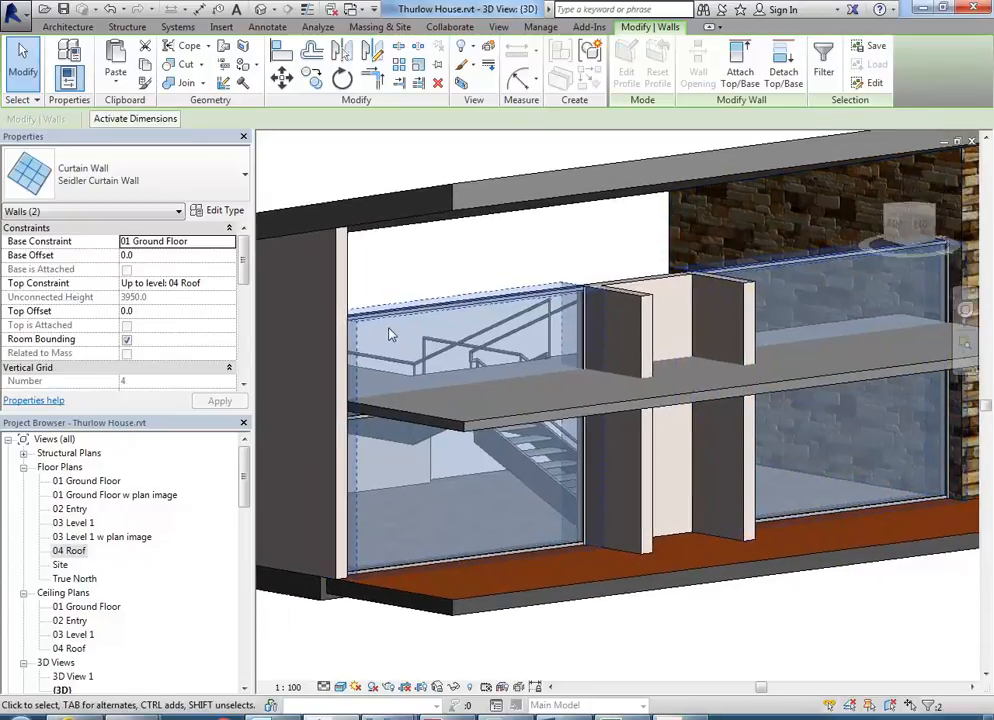
Set the top constraint of the curtain wall beside the stairs to level 03 Level 1 and clear the selection
left_click(390, 316)
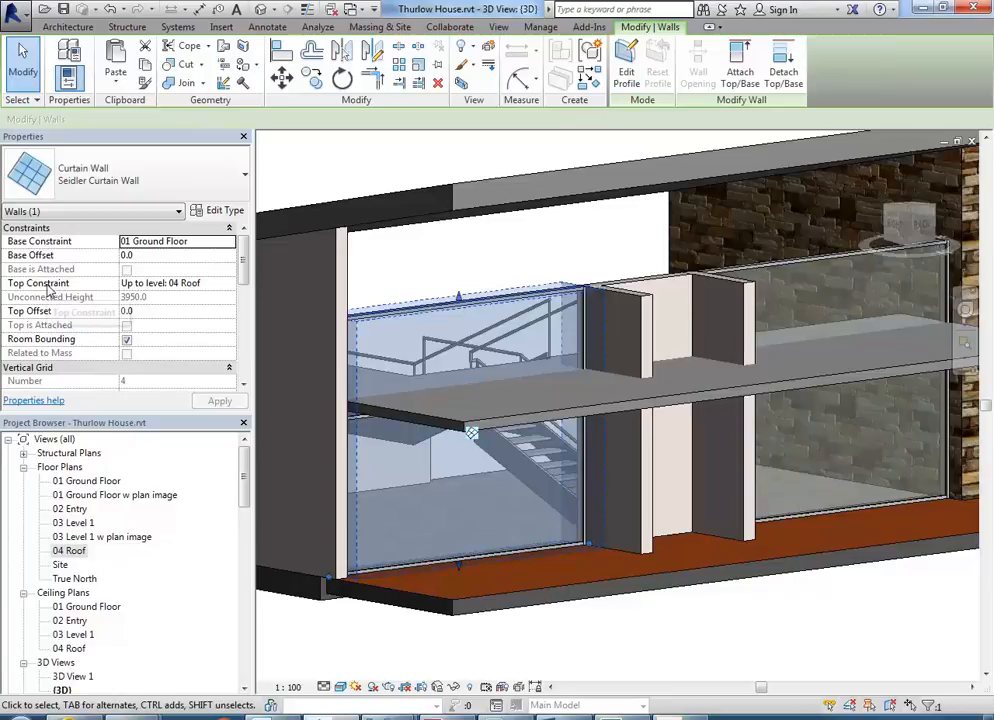
left_click(232, 287)
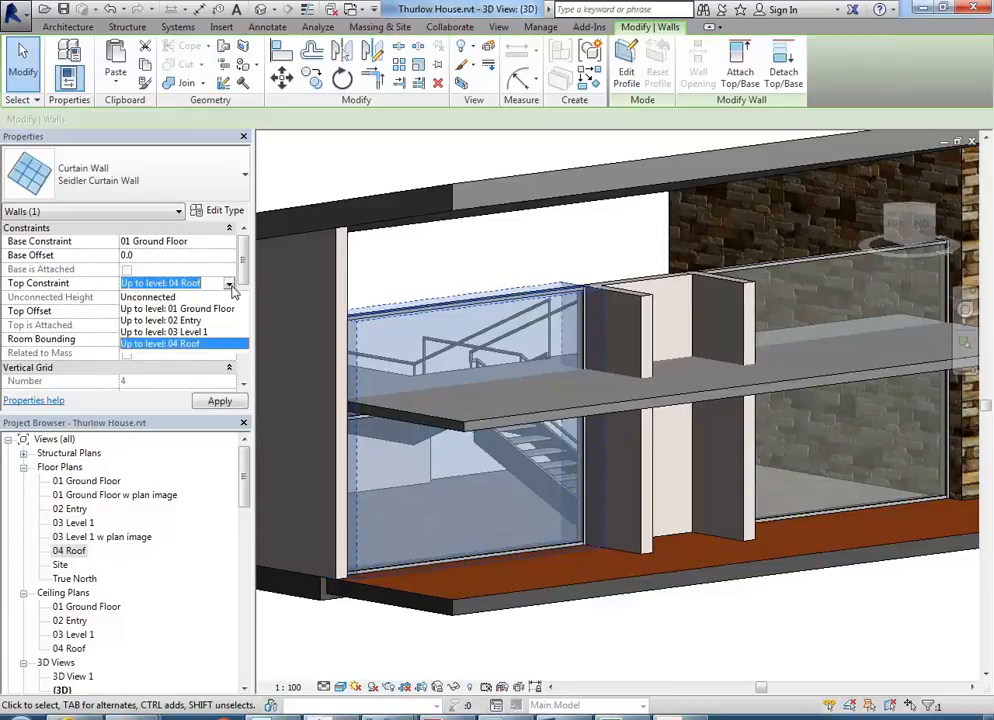
left_click(185, 333)
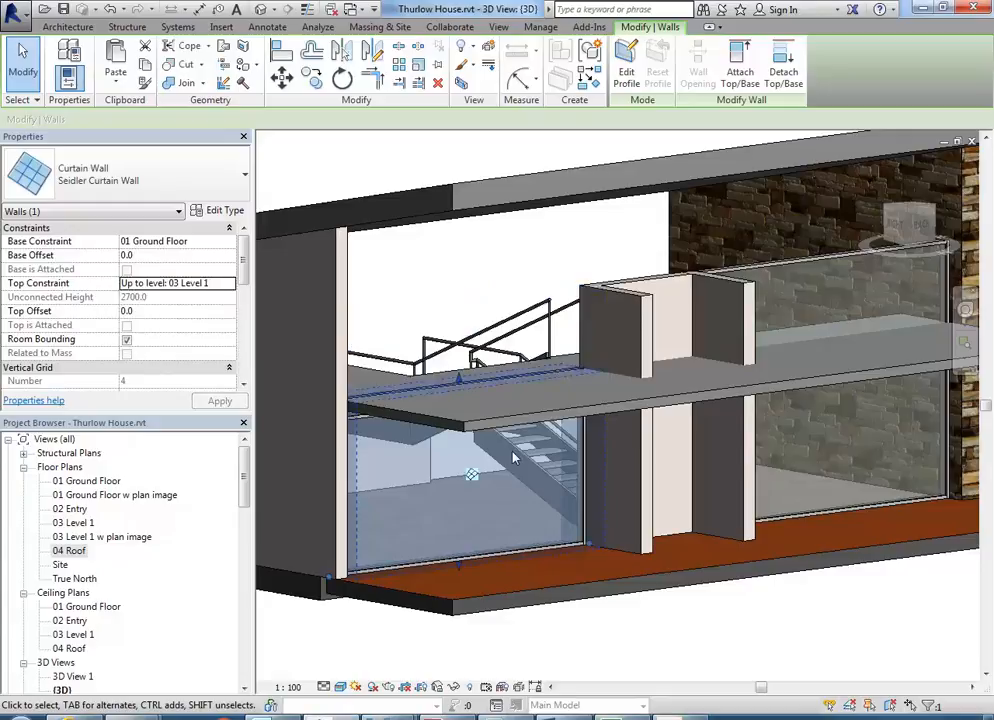
middle_click_drag(503, 460, 475, 532, "shift")
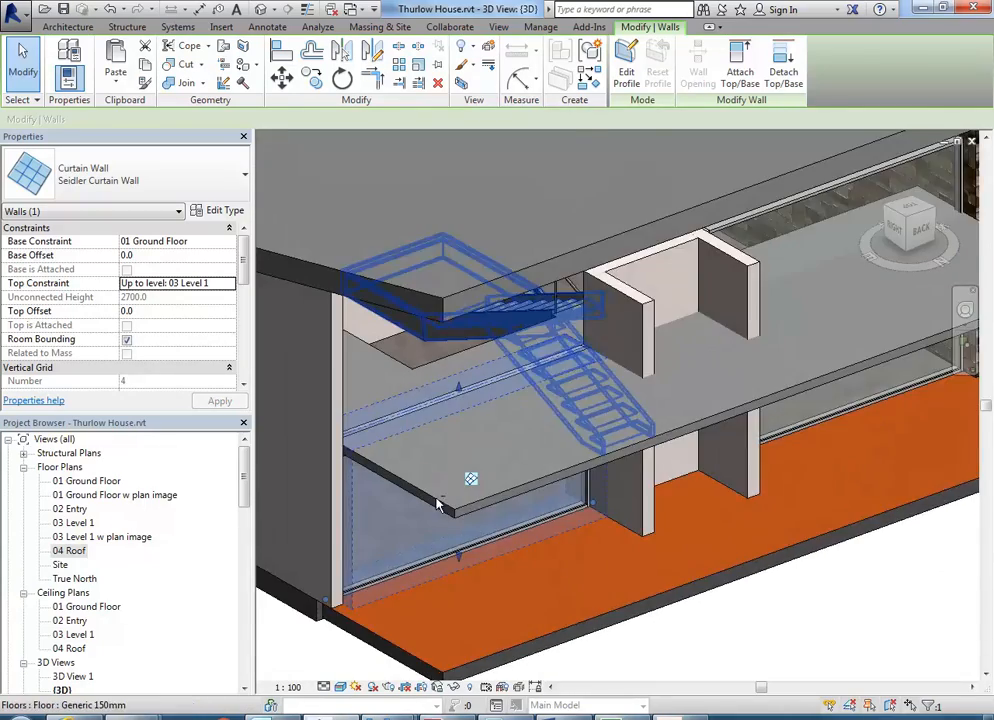
scroll(396, 440, "up", 2)
key("Escape")
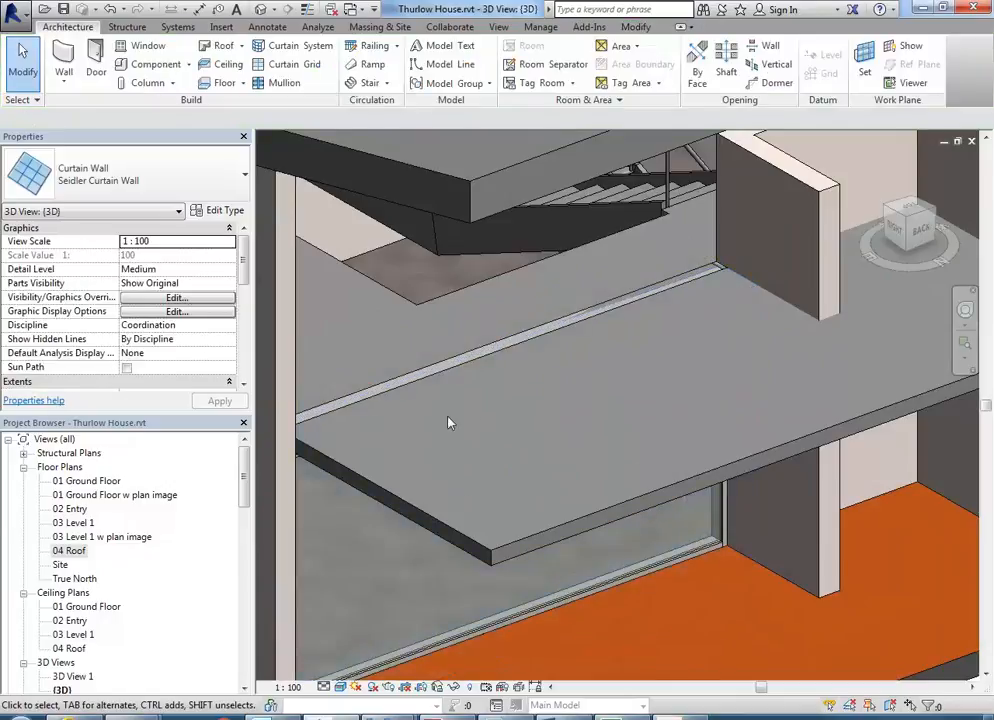
scroll(392, 398, "down", 2)
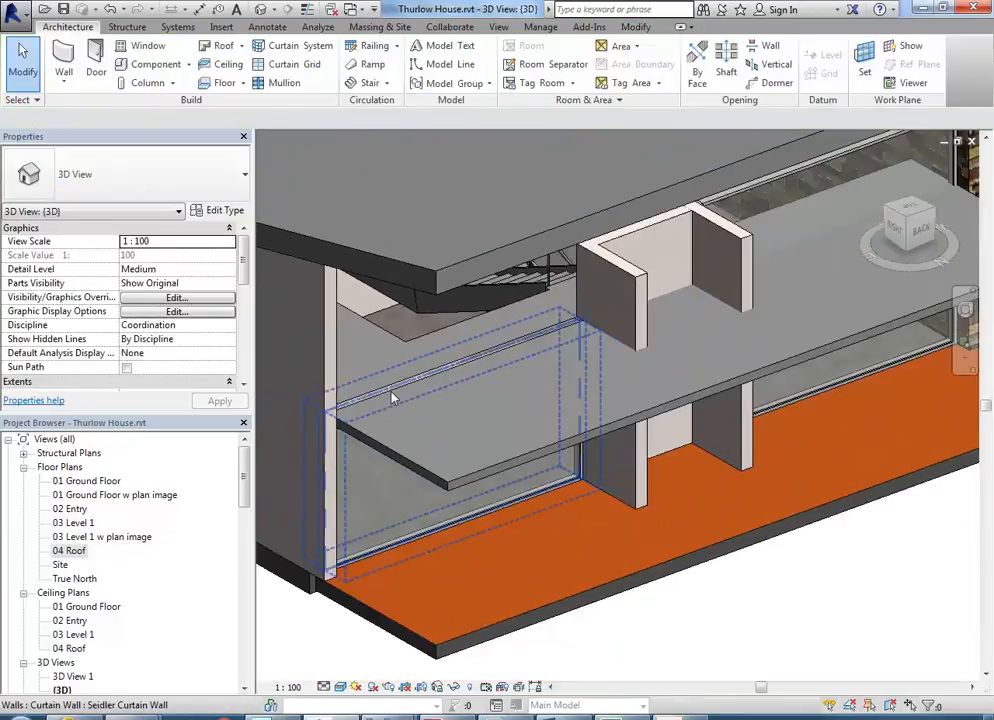
Attach the top of the stair-side curtain wall to the Generic 150mm floor above, deleting the conflicting mullions, and inspect its top edge
left_click(390, 399)
middle_click_drag(466, 453, 520, 434, "shift")
scroll(501, 426, "up", 1)
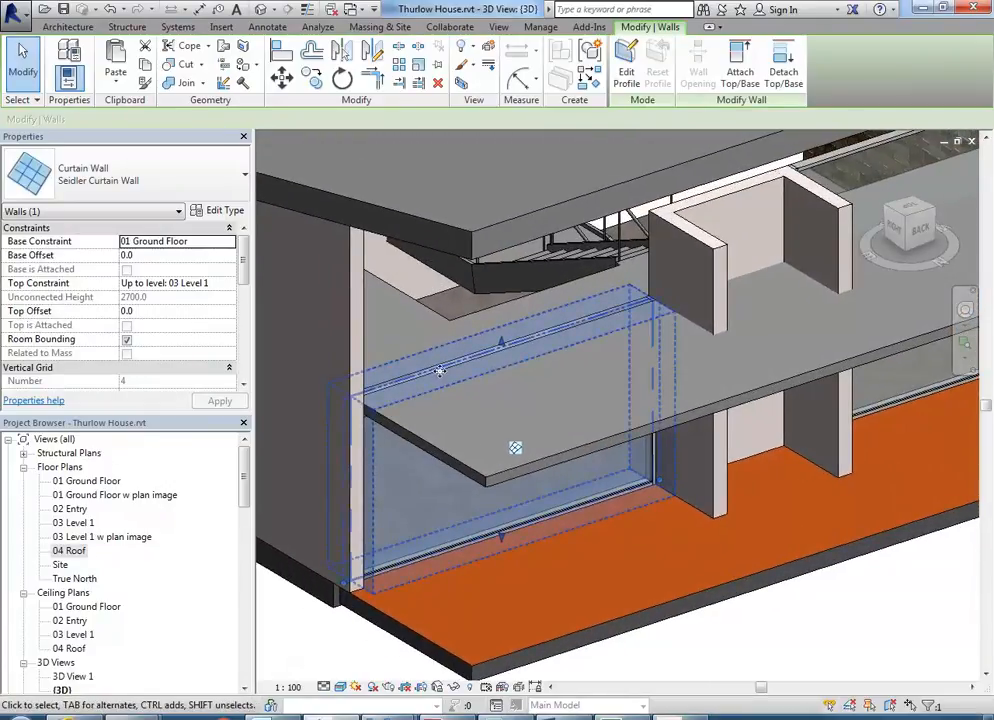
left_click(741, 63)
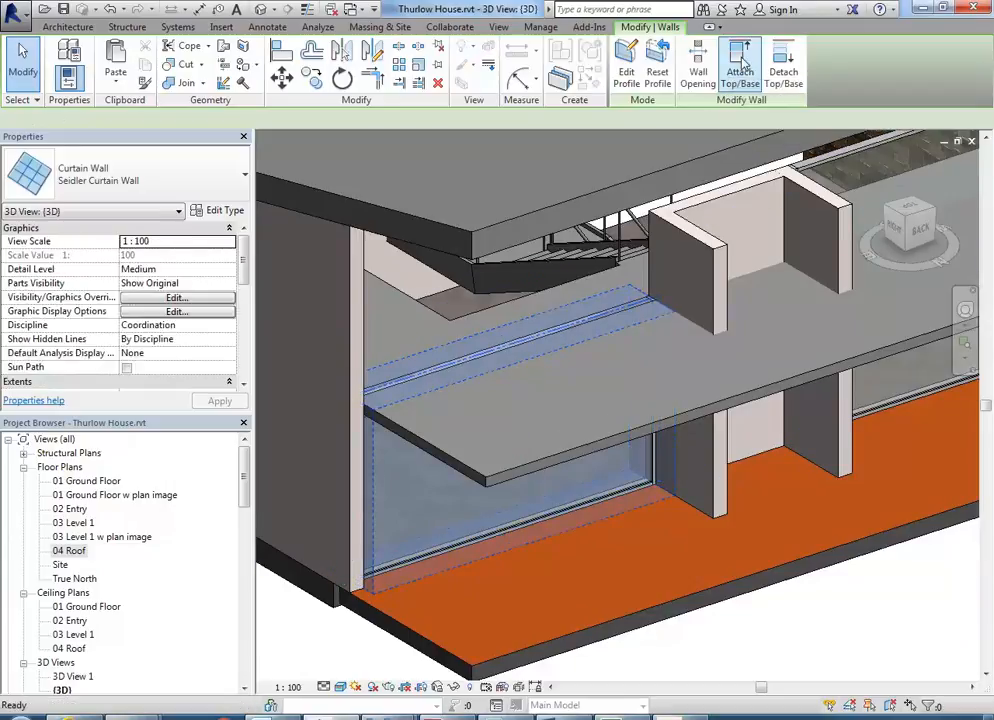
left_click(606, 446)
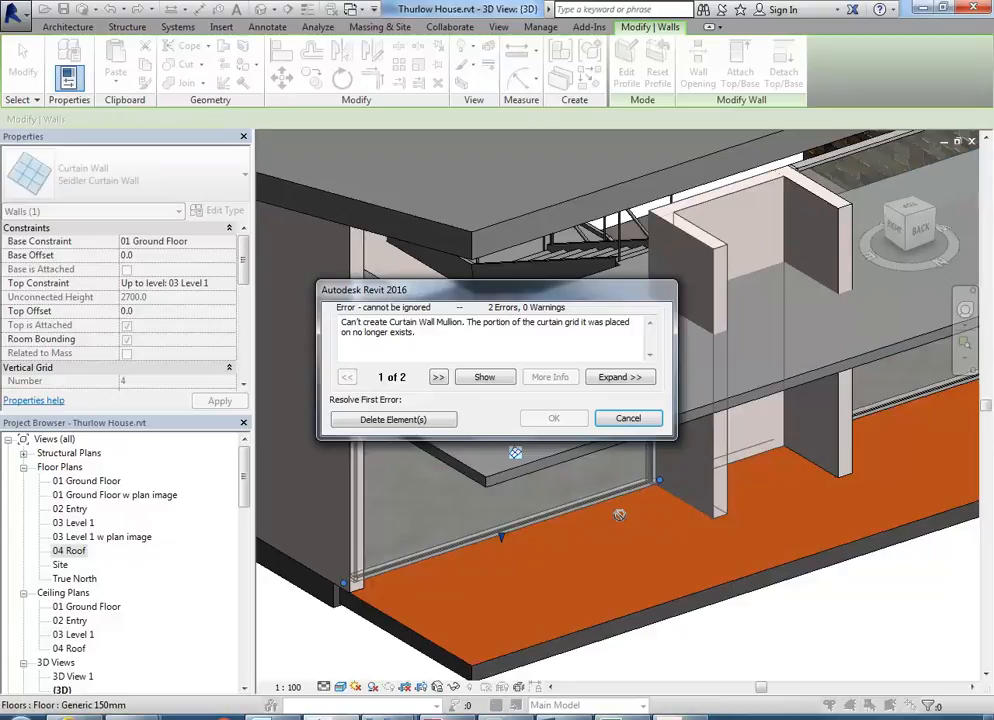
left_click(393, 419)
middle_click_drag(595, 473, 430, 348, "shift")
scroll(341, 353, "up", 5)
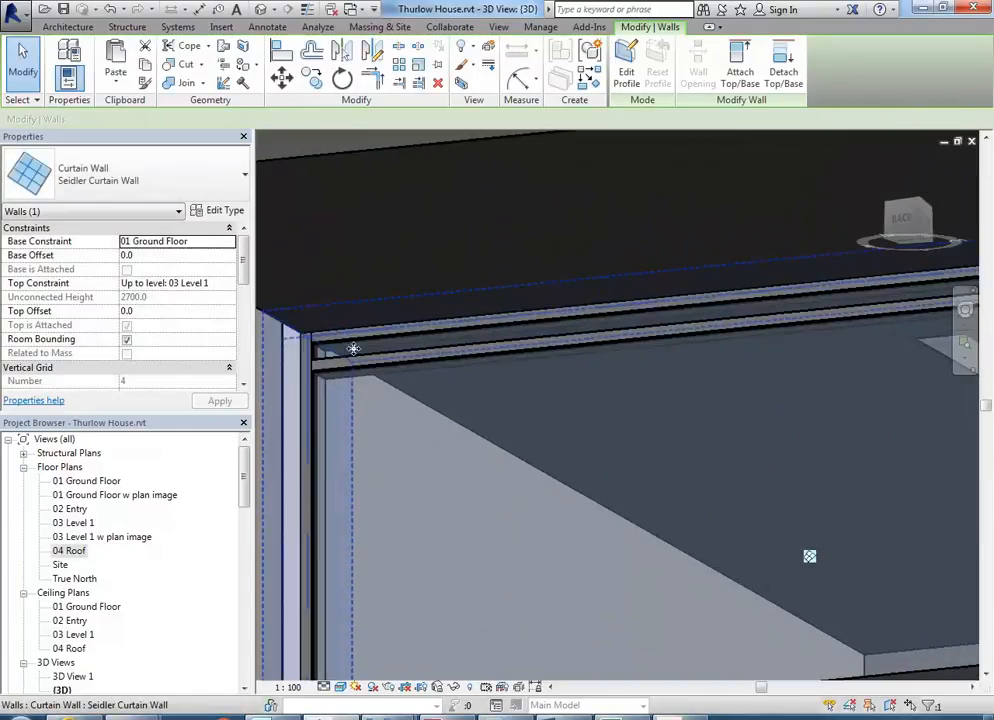
left_click(386, 255)
scroll(386, 255, "down", 5)
middle_click_drag(386, 255, 620, 296, "shift")
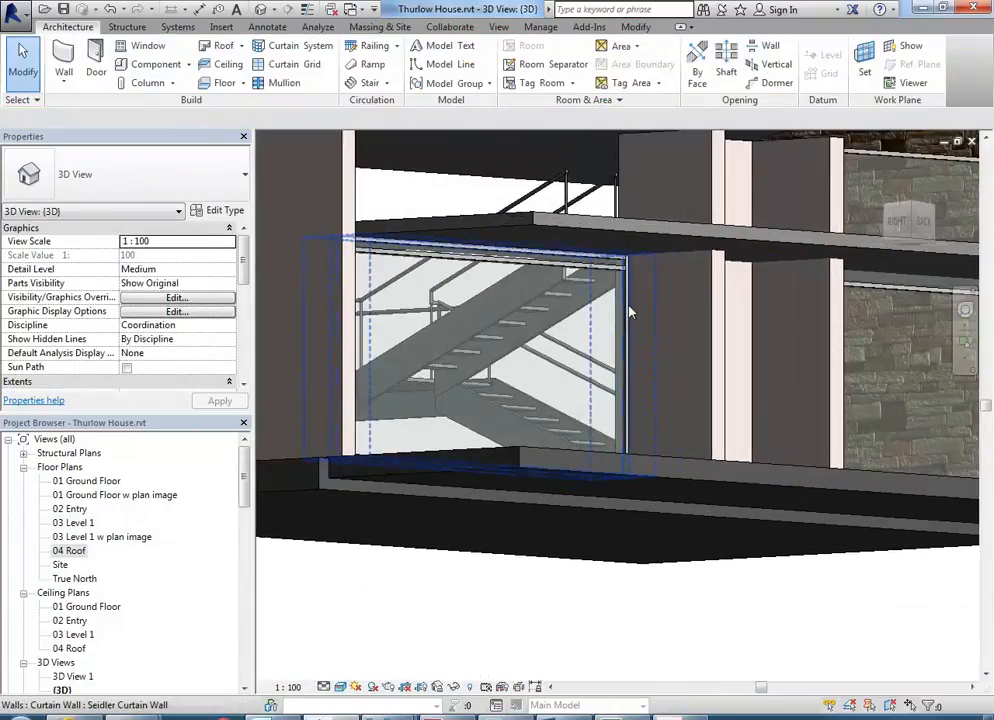
Reselect the stair-side curtain wall, check the Windows Photo Viewer photos back to 0_-24_20-2_1024.jpg for the terrace glazing, and return to the model
left_click(620, 320)
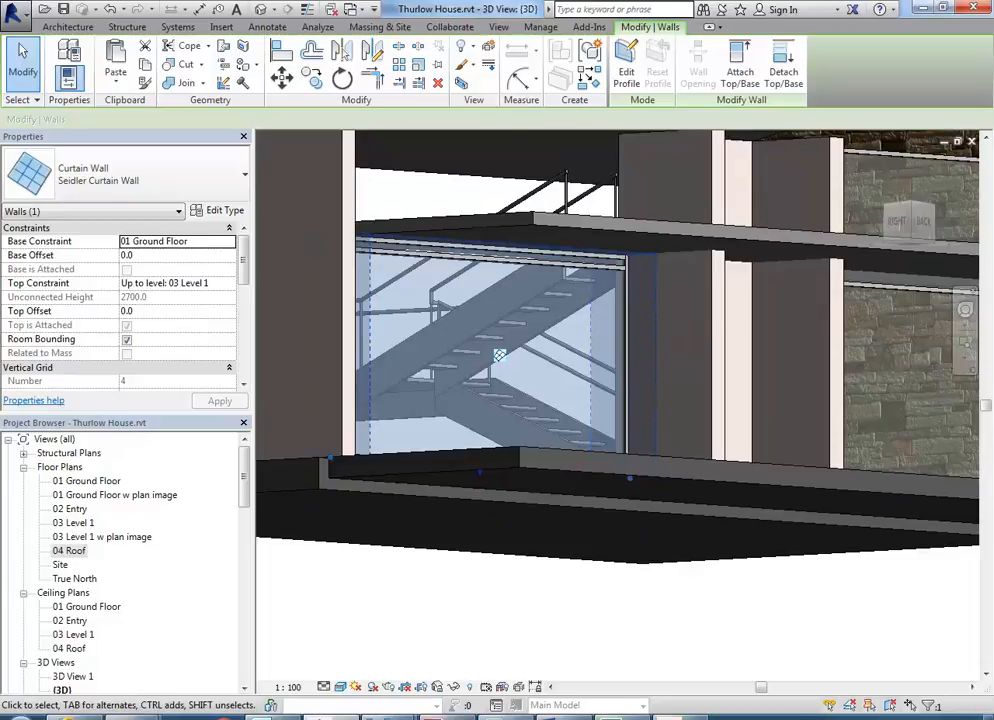
mouse_move(400, 712)
left_click(360, 680)
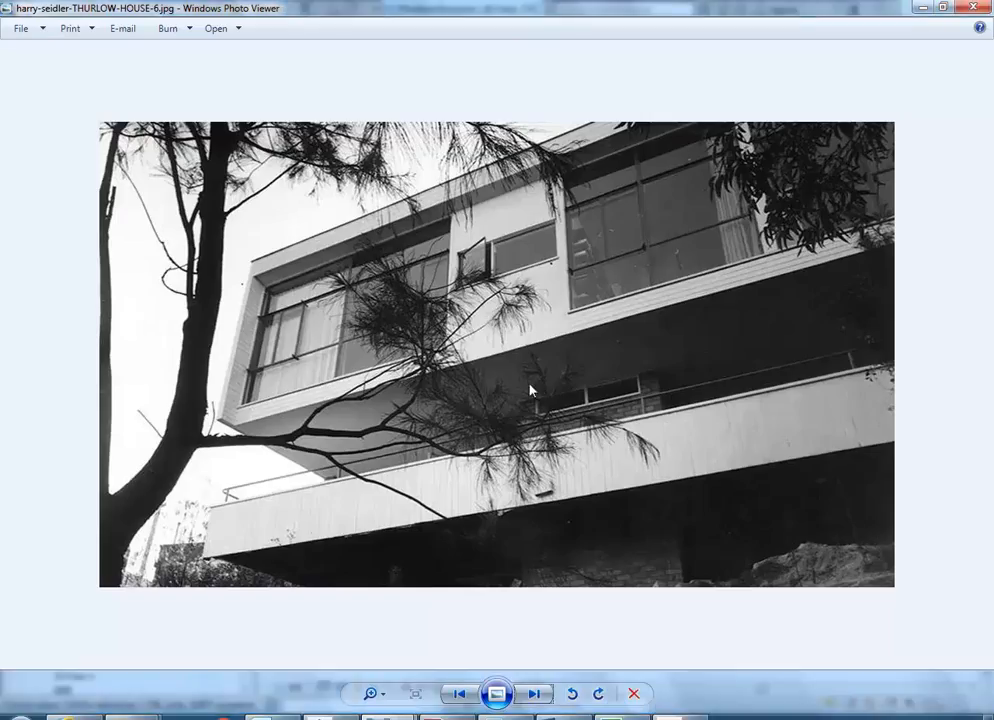
left_click(461, 696)
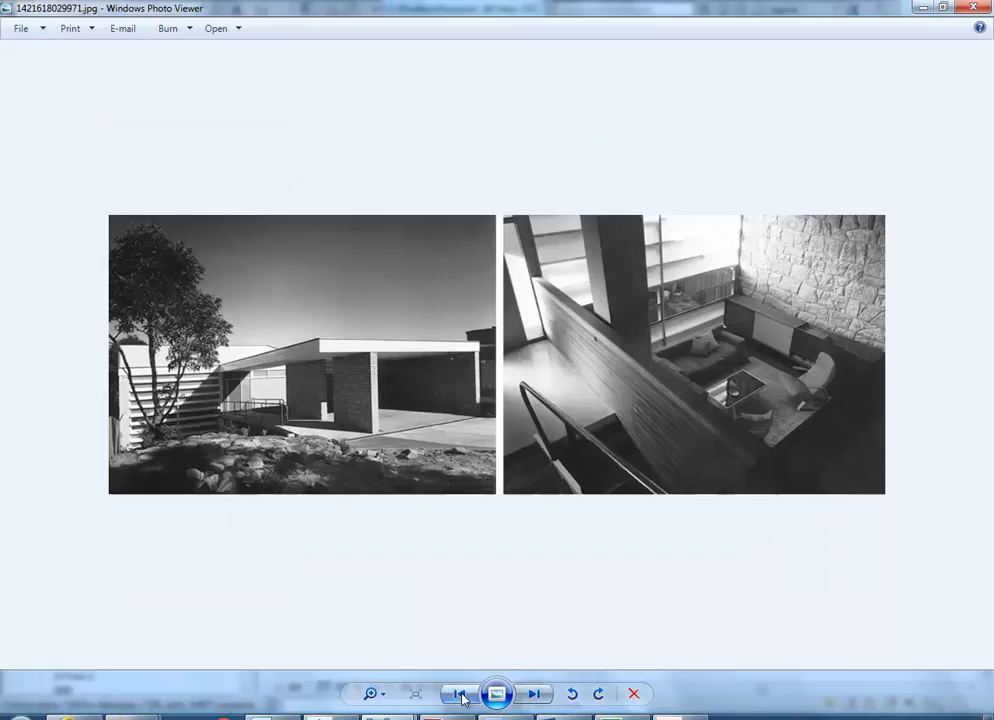
left_click(461, 696)
left_click(461, 696)
left_click(461, 696)
left_click(461, 696)
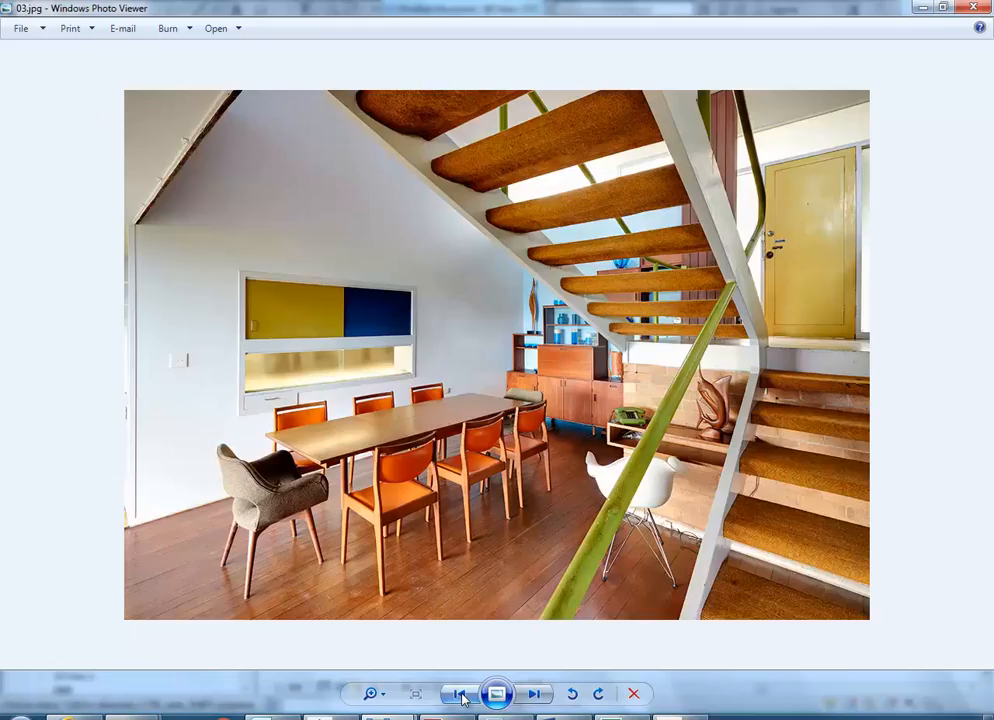
left_click(461, 696)
left_click(461, 696)
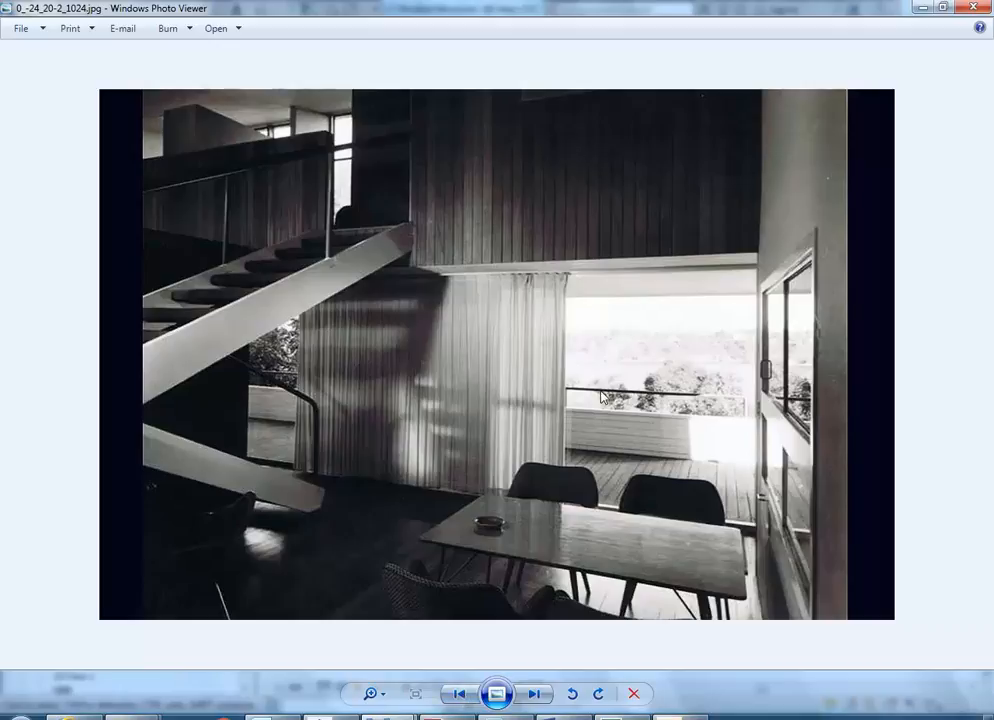
left_click(920, 8)
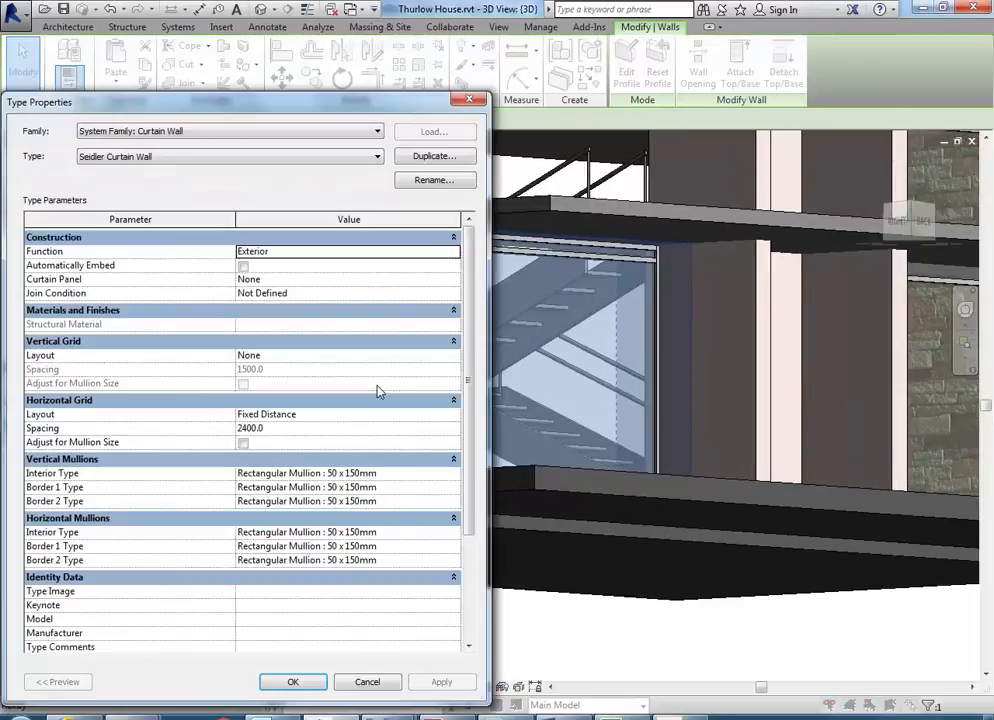
Set the Seidler Curtain Wall type's horizontal grid layout to None, delete the type-generated gridlines, and clear the selection
left_click(370, 682)
middle_click_drag(416, 332, 453, 360, "shift")
scroll(453, 360, "up", 2)
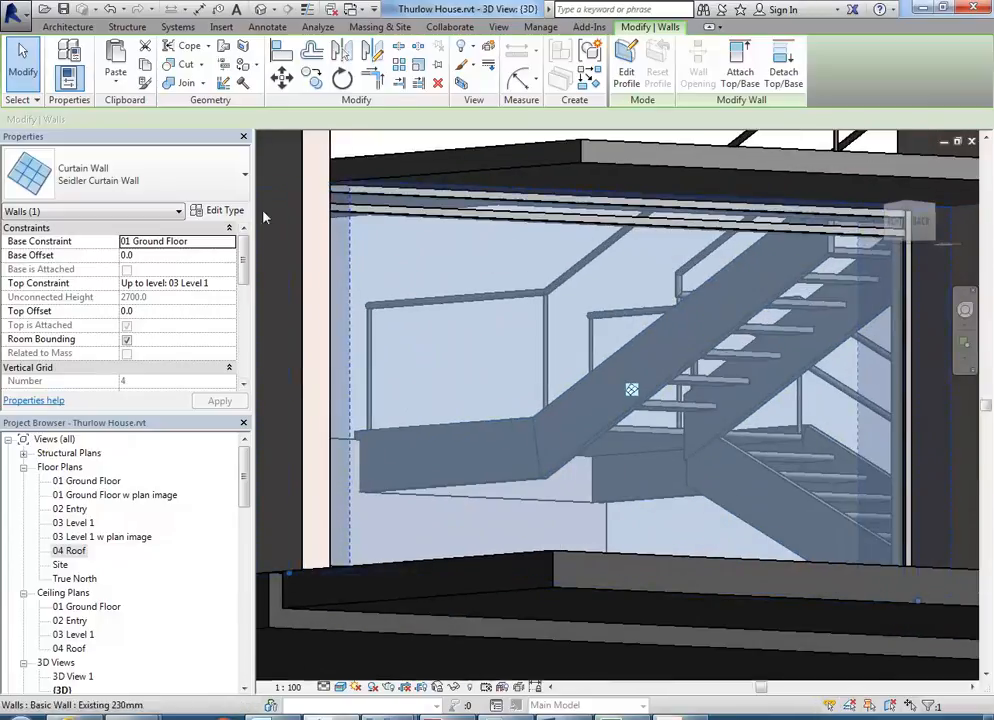
left_click(220, 211)
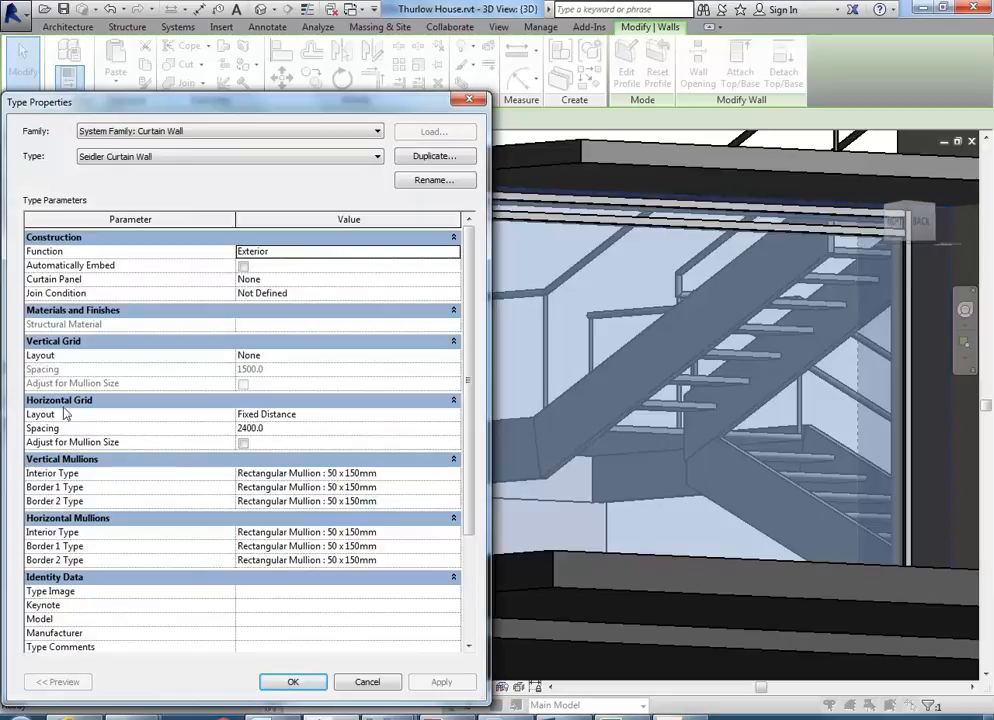
left_click(351, 416)
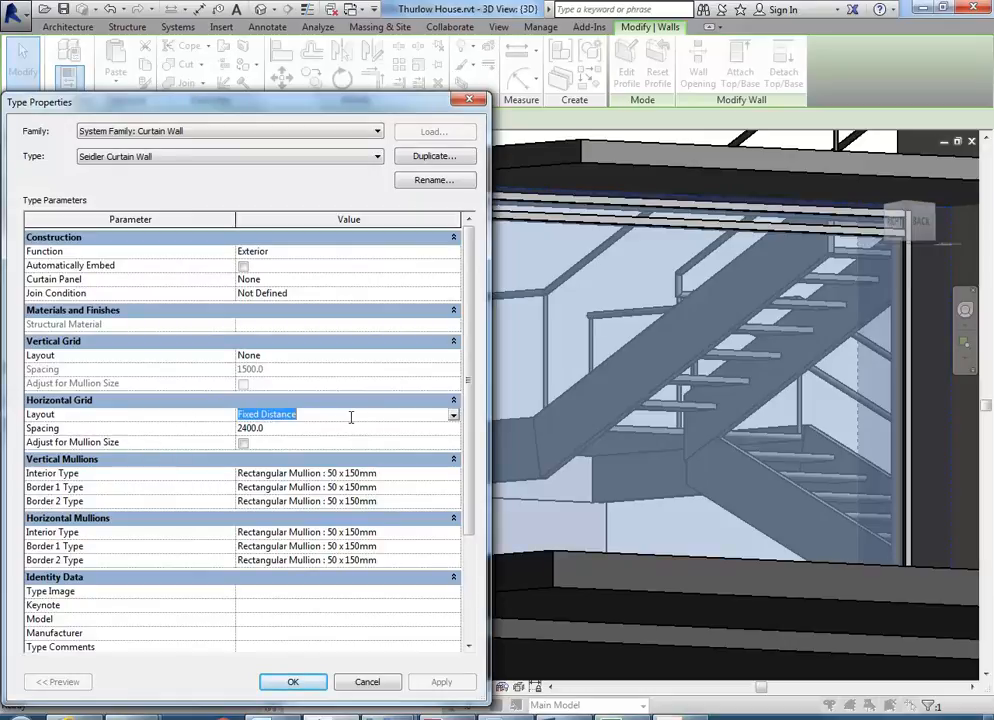
left_click(457, 418)
left_click(262, 427)
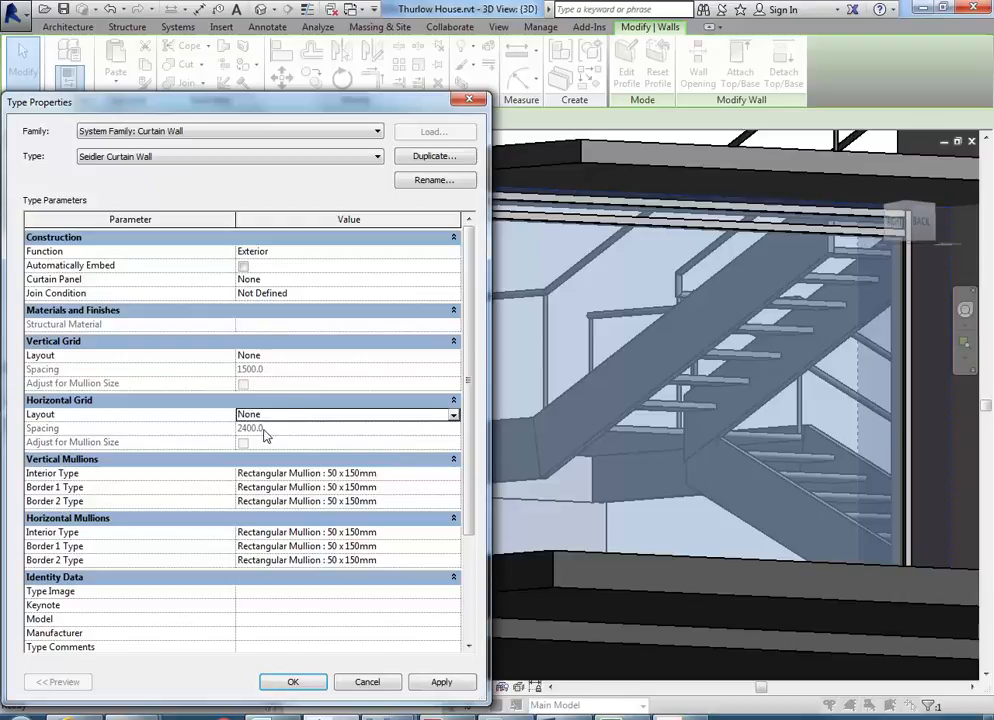
left_click(281, 684)
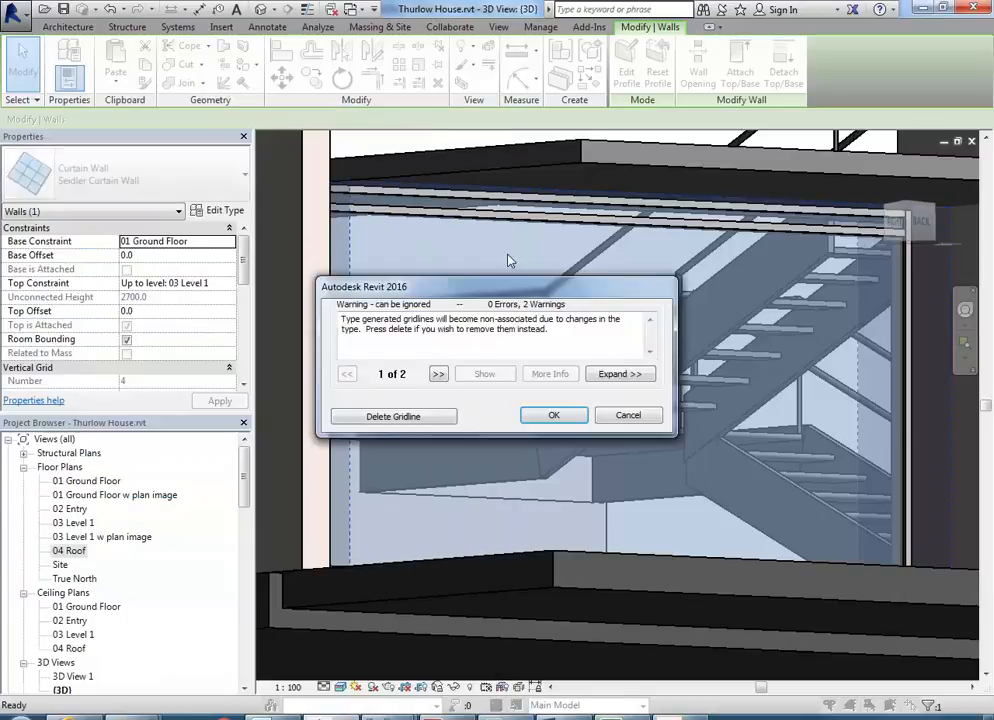
left_click(402, 416)
key("Escape")
scroll(510, 270, "down", 6)
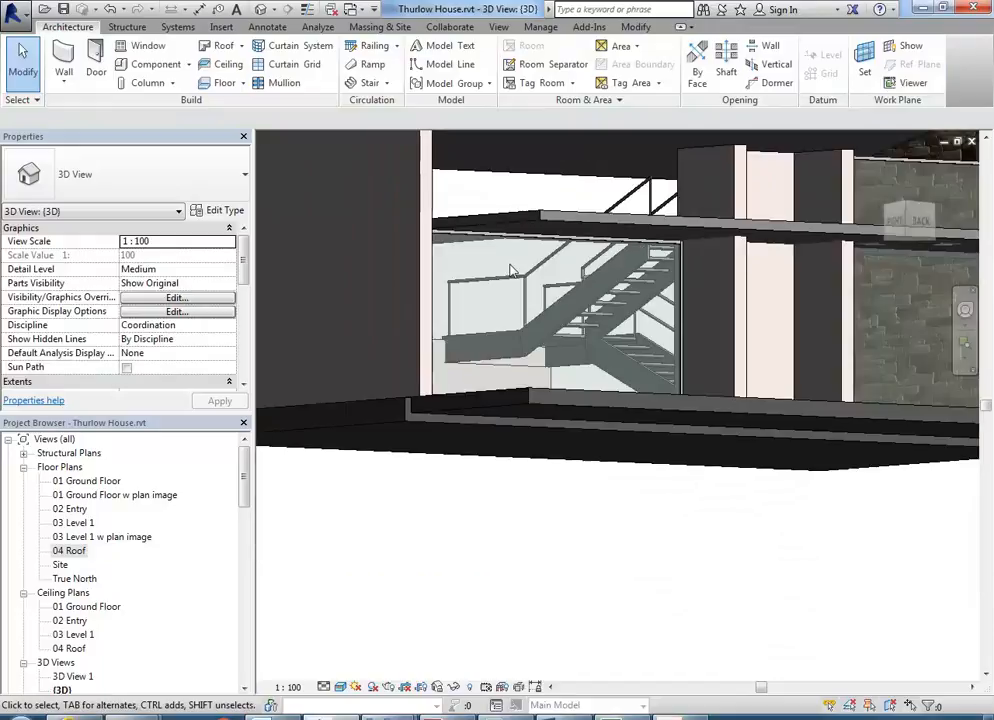
Attach the top of the terrace curtain wall beside the sandstone wall to the Generic 150mm floor above, deleting the conflicting mullions, and clear the selection
middle_click_drag(510, 270, 617, 461, "shift")
scroll(644, 434, "up", 1)
scroll(629, 417, "up", 1)
middle_click_drag(626, 411, 610, 450)
middle_click_drag(640, 240, 604, 346)
left_click(609, 258)
scroll(604, 346, "down", 1)
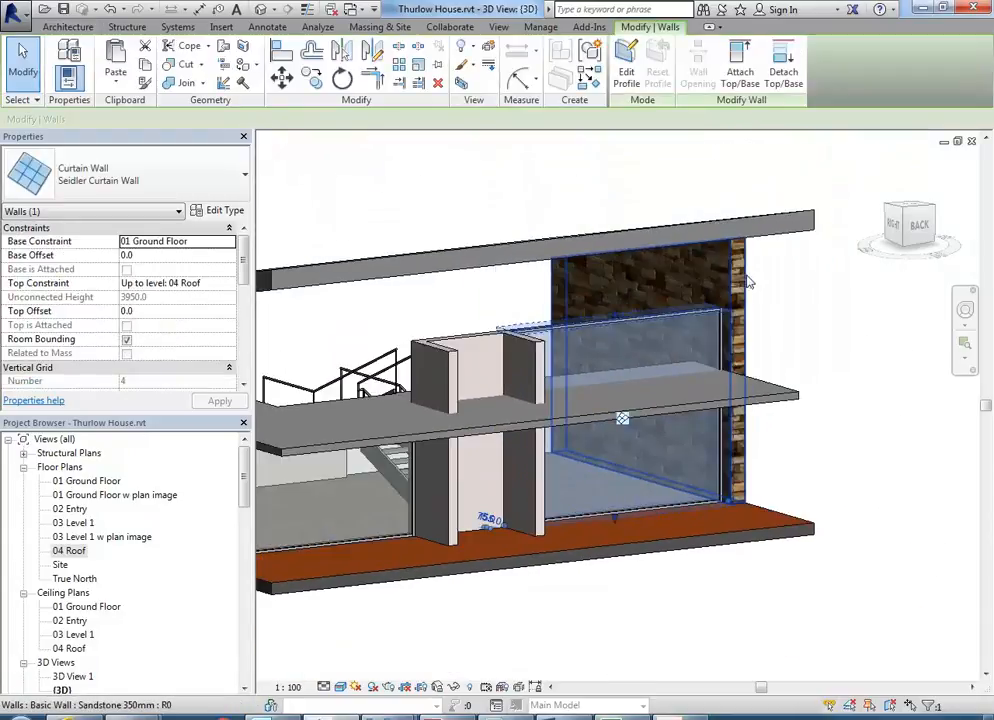
left_click(735, 80)
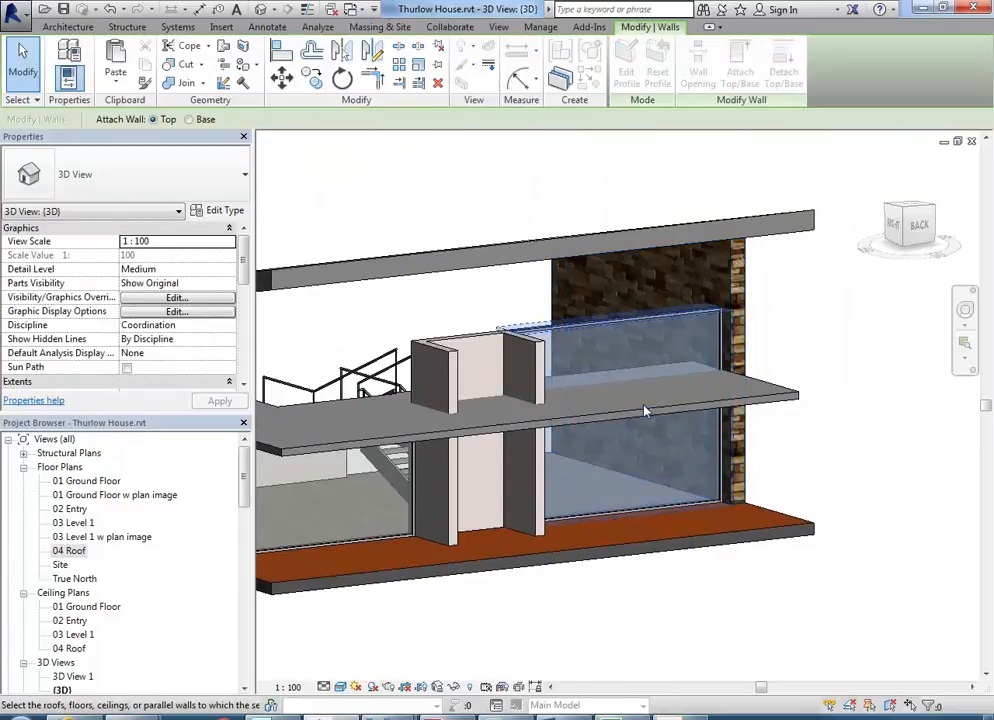
left_click(649, 414)
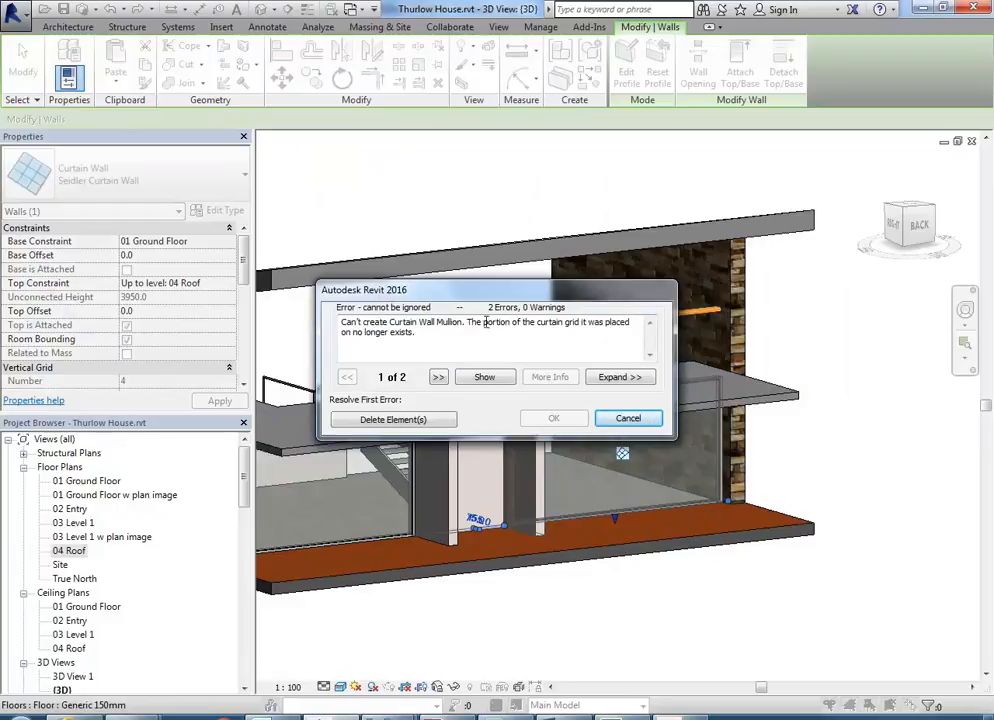
left_click_drag(481, 297, 415, 213)
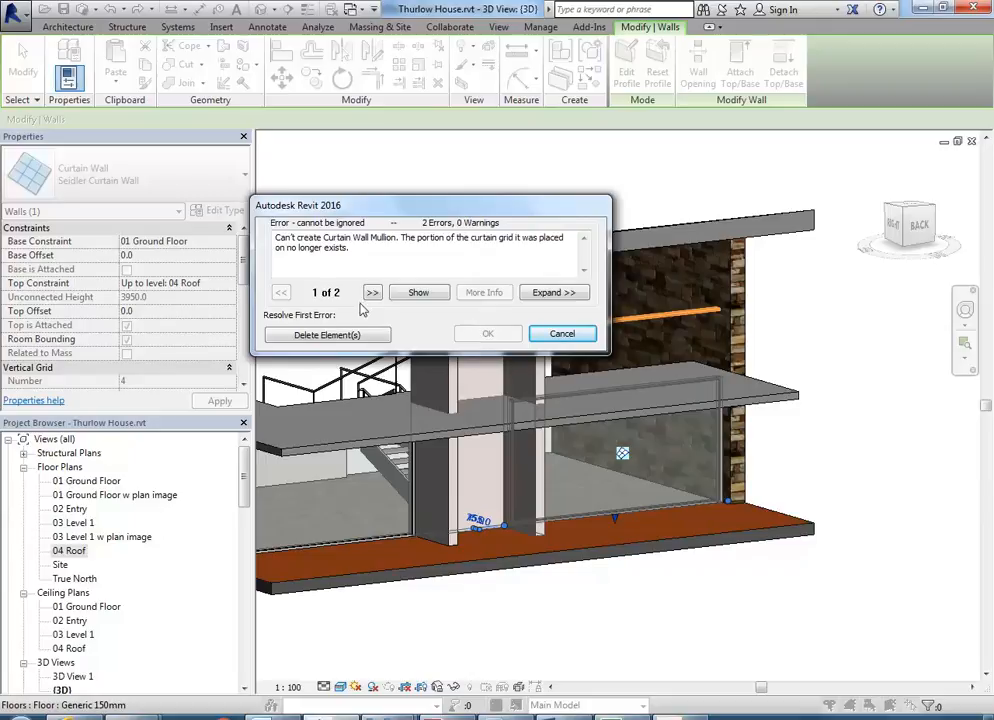
left_click_drag(482, 217, 529, 205)
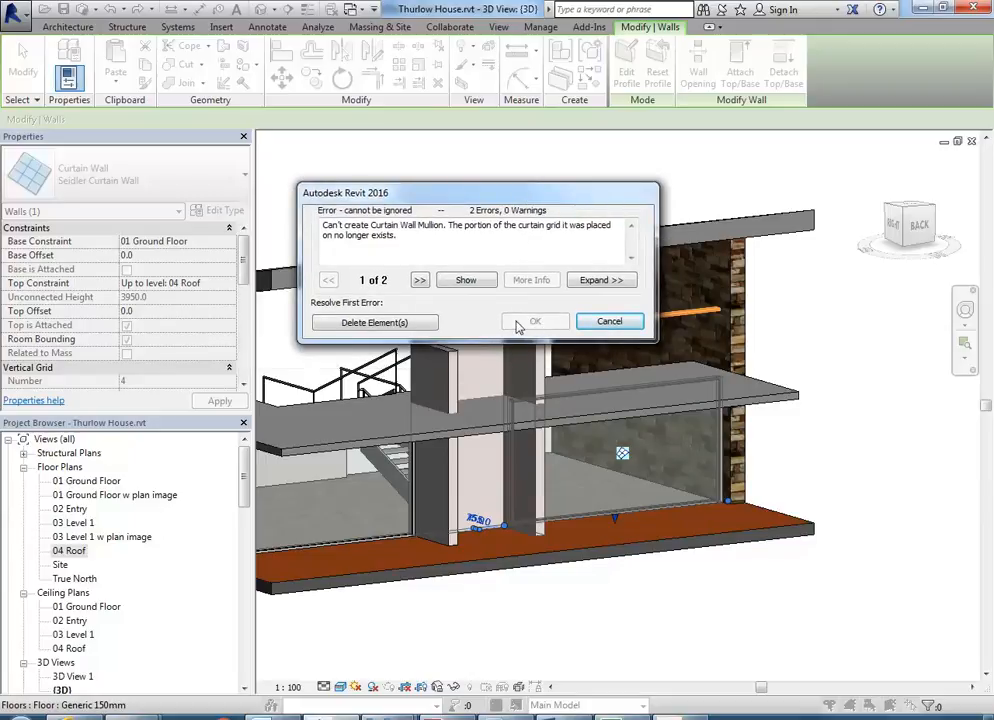
left_click(374, 322)
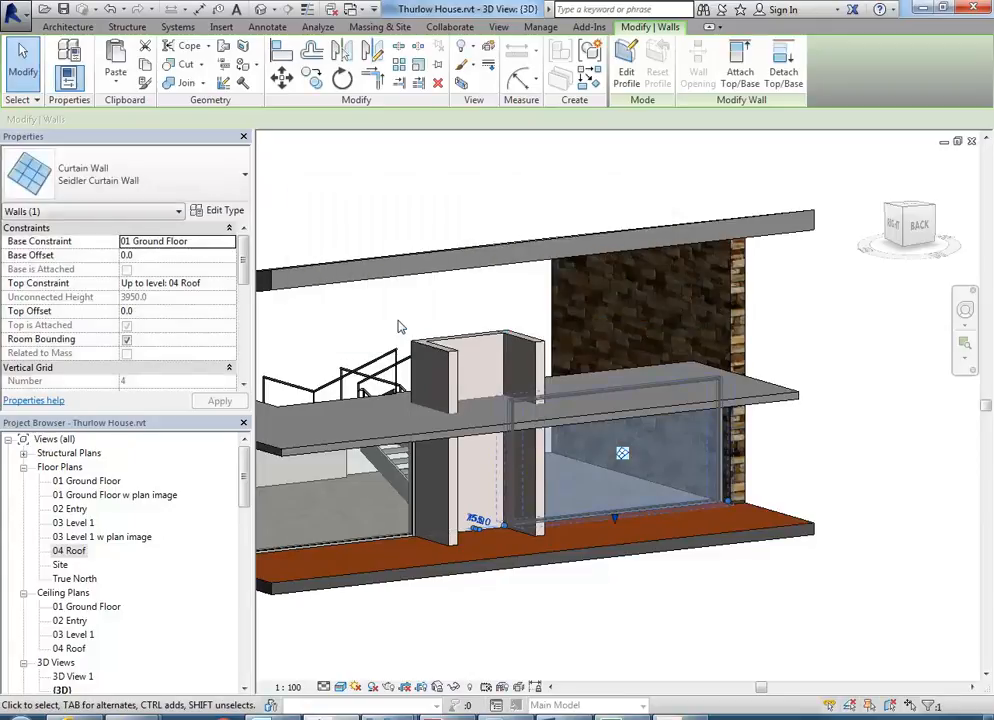
left_click(792, 355)
Check the U-shaped terrace walls against the 03 Level 1 w plan image view and Floorplan and Section.pdf, and return to the {3D} view
middle_click_drag(409, 368, 599, 483, "shift")
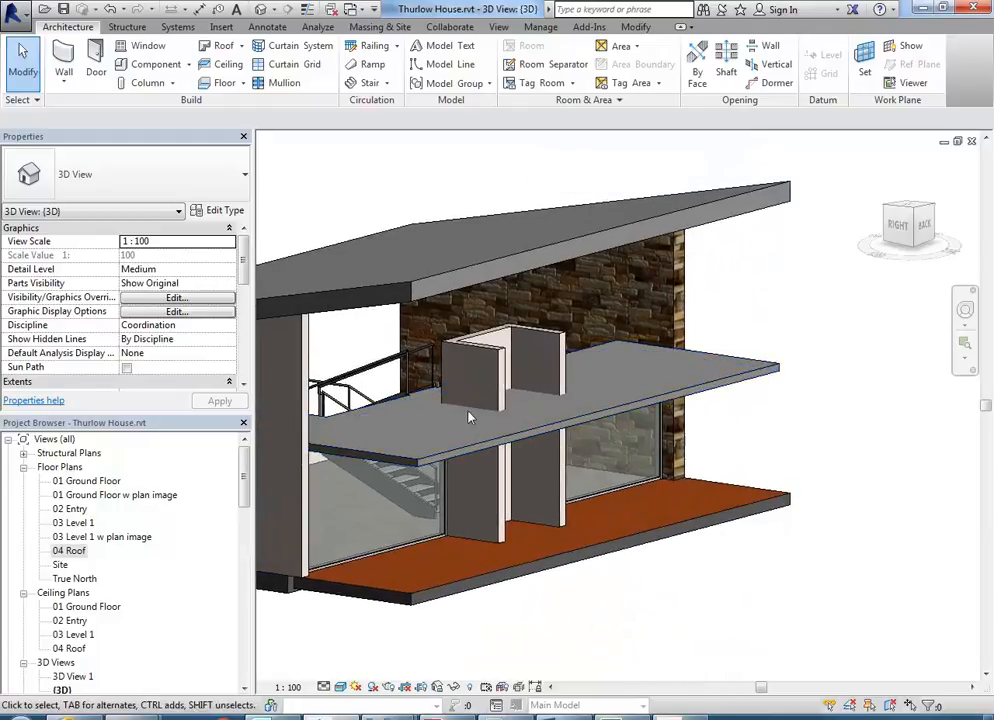
scroll(553, 462, "up", 4)
scroll(553, 462, "down", 3)
middle_click_drag(553, 462, 566, 526)
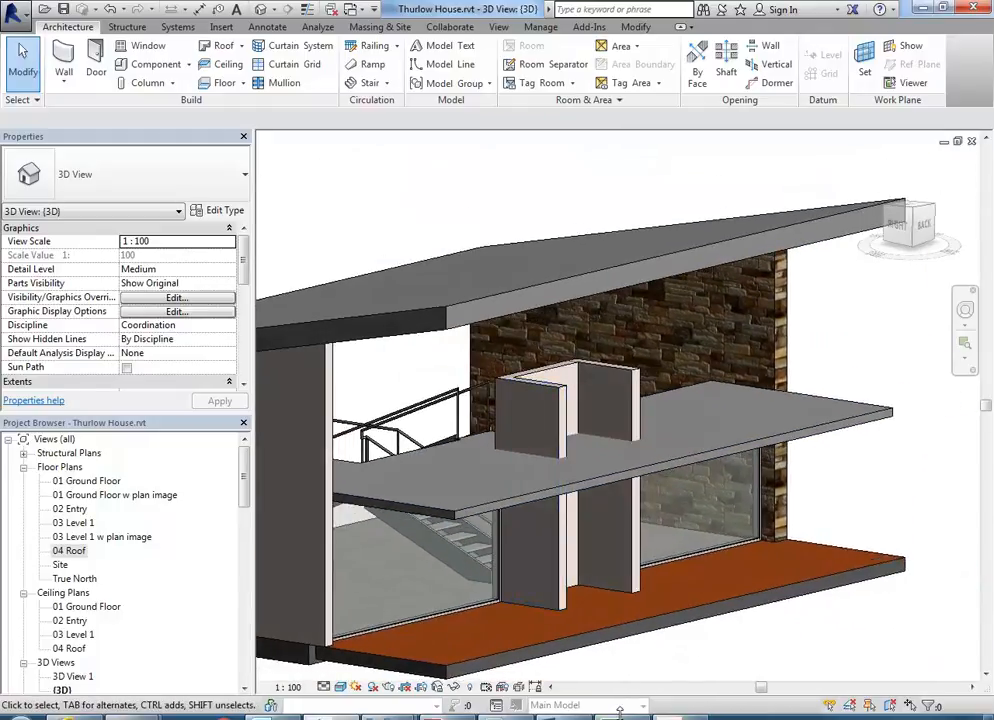
double_click(112, 537)
middle_click_drag(601, 447, 586, 459)
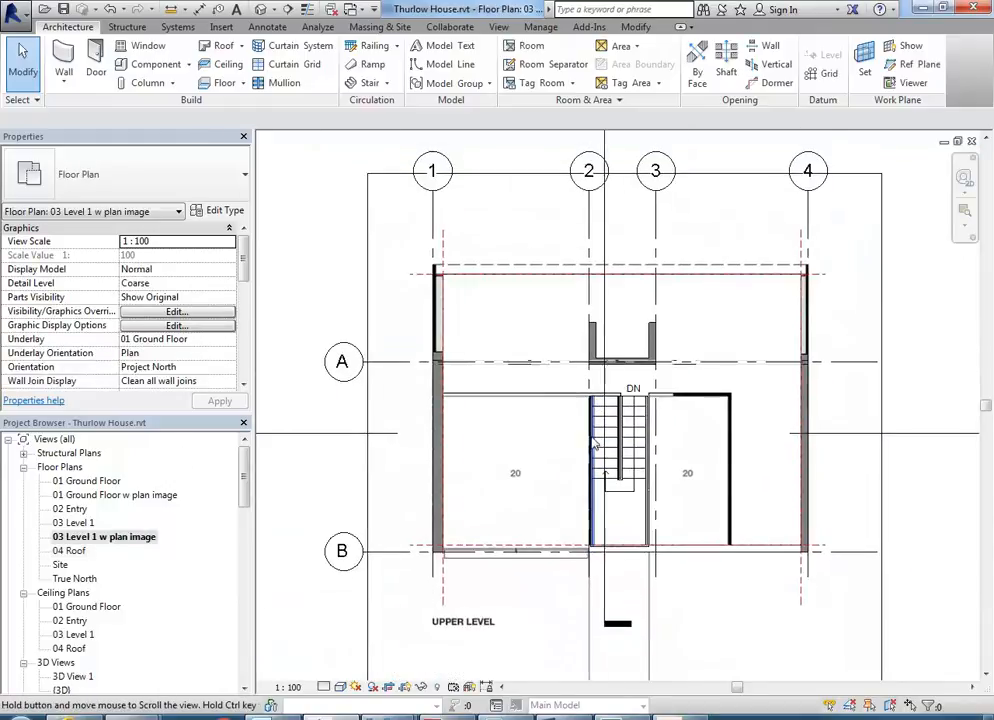
scroll(599, 365, "up", 5)
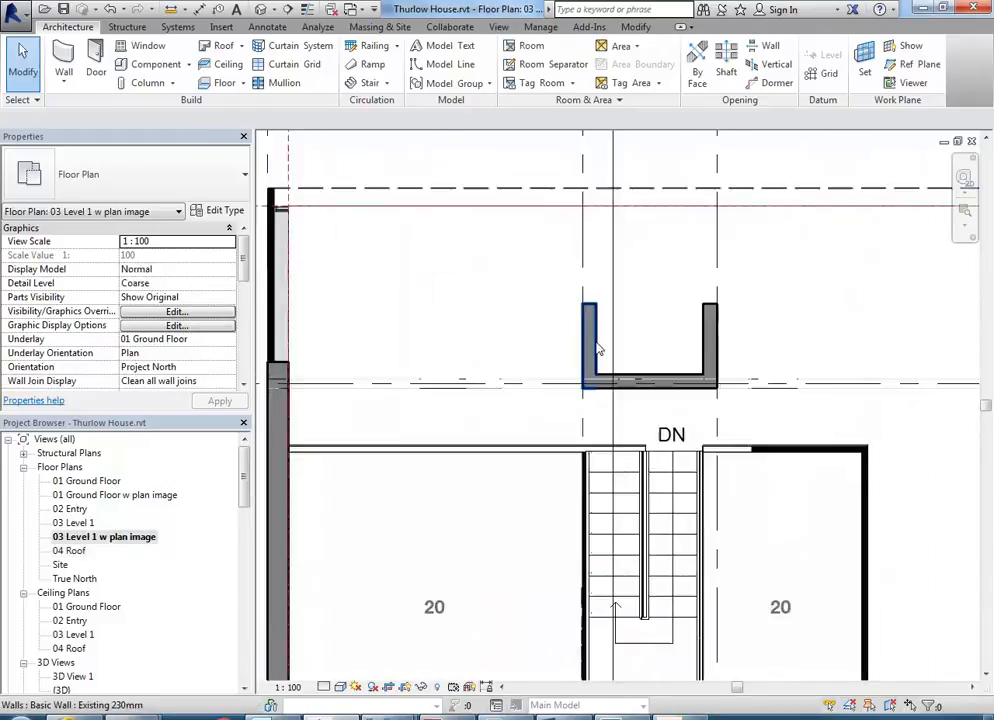
left_click(497, 351)
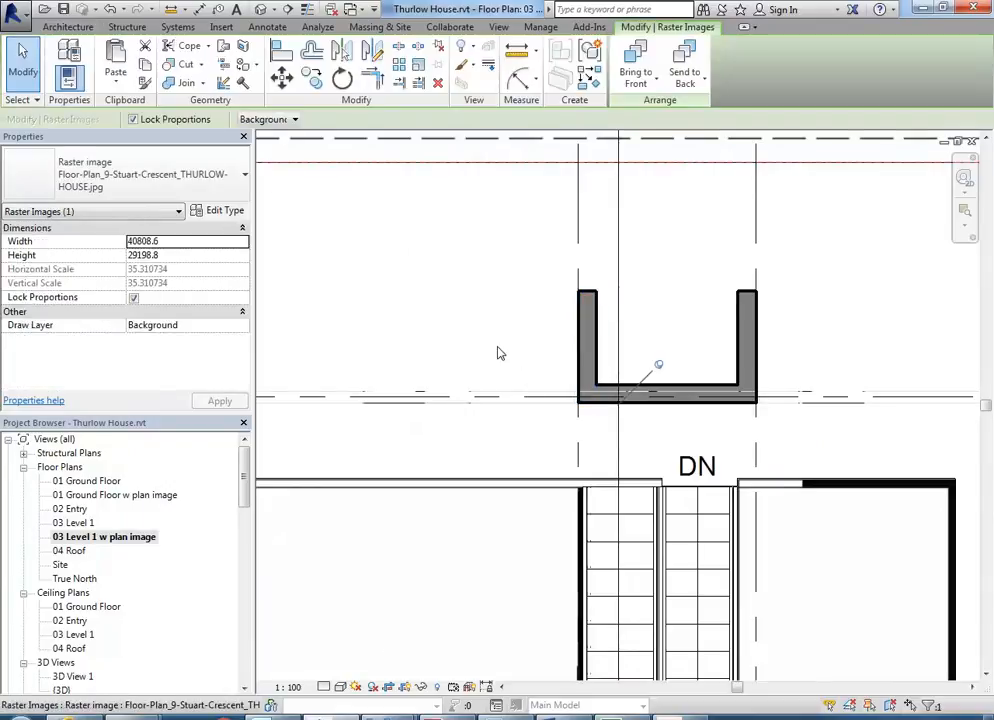
scroll(497, 350, "down", 3)
left_click(446, 166)
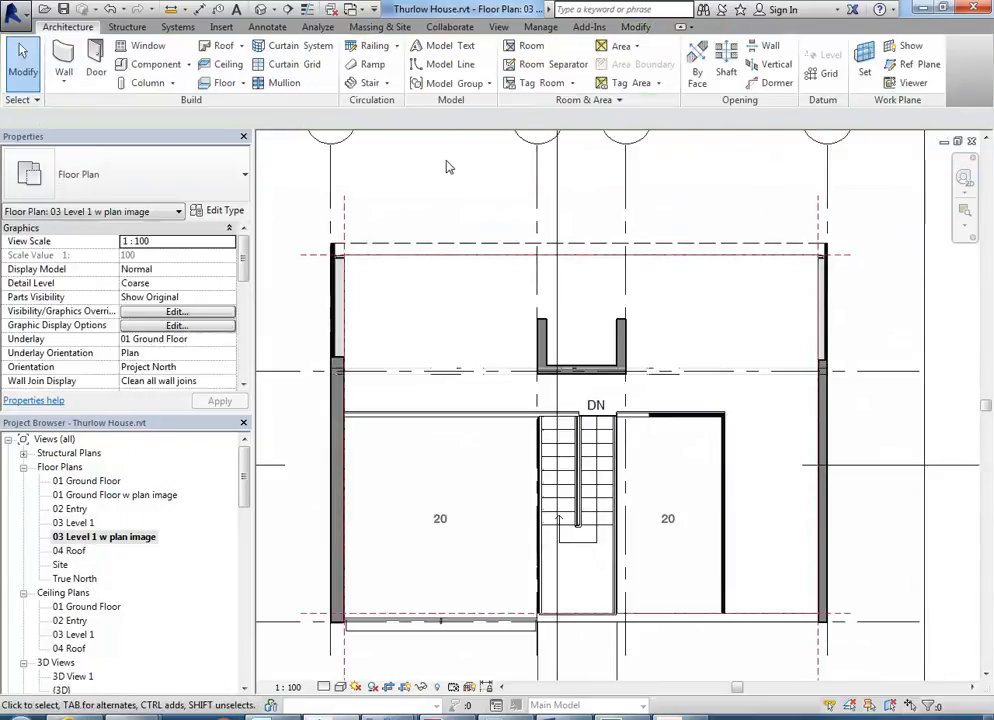
scroll(536, 229, "down", 2)
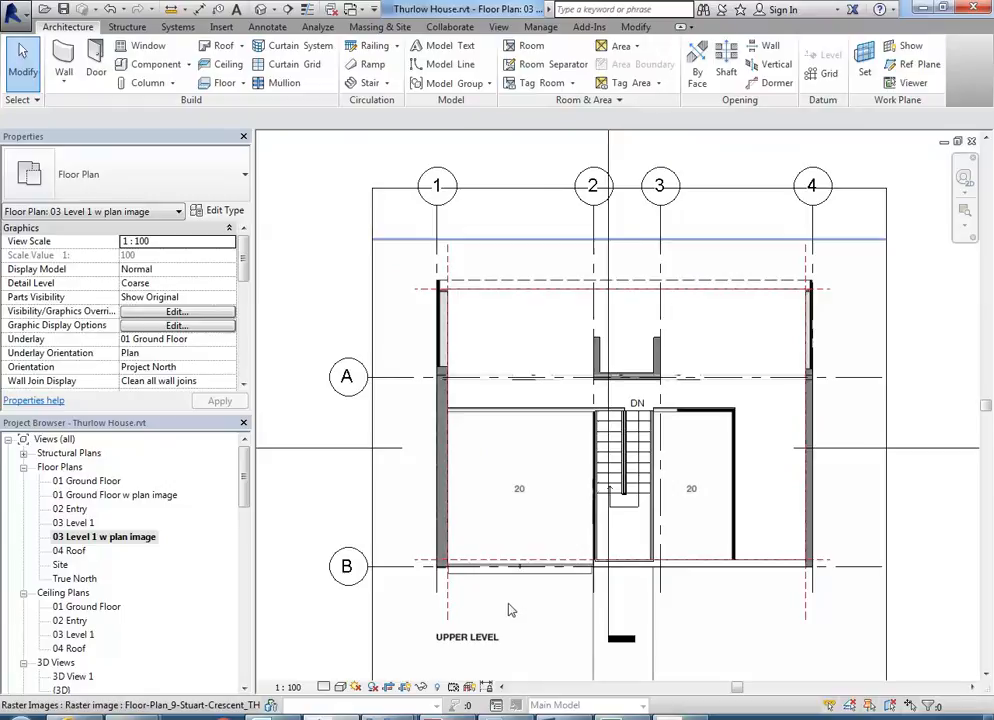
left_click(432, 717)
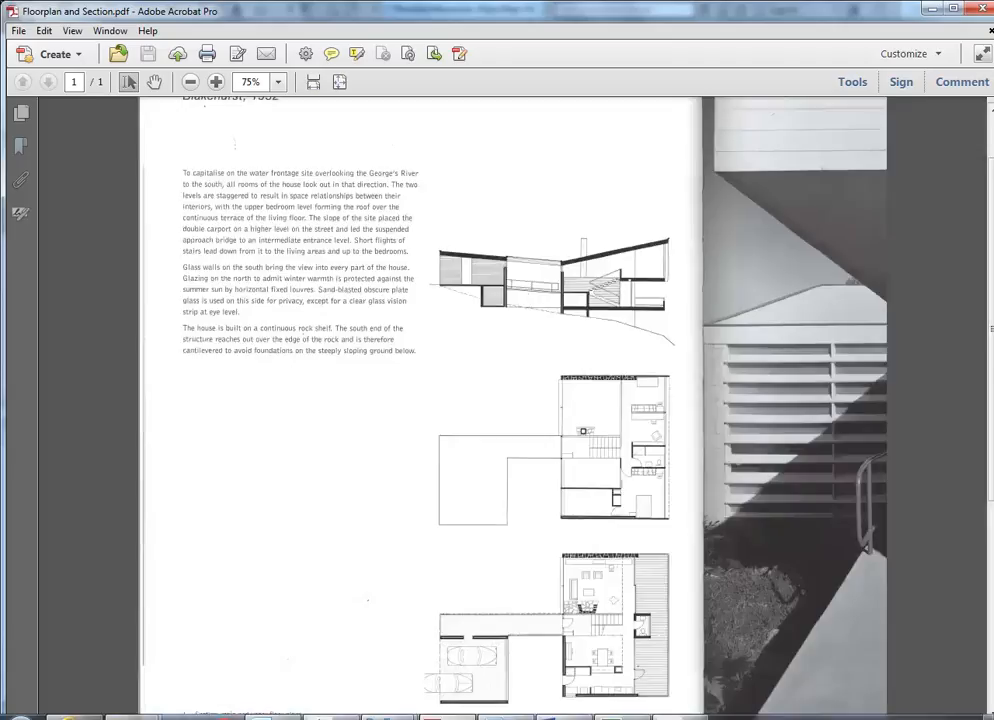
left_click(432, 717)
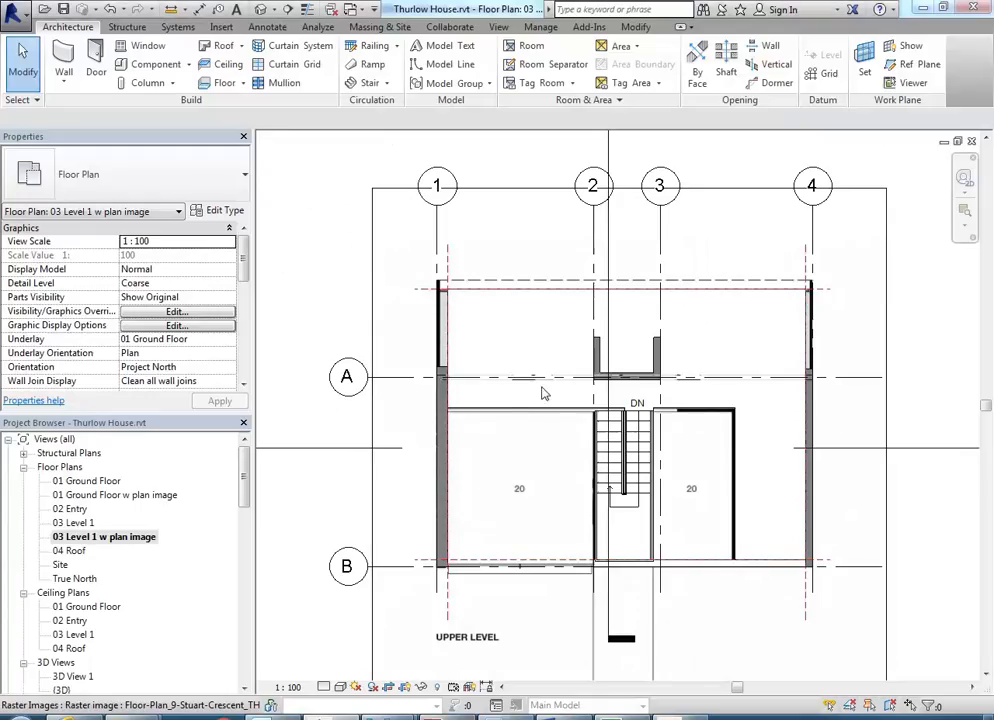
double_click(61, 689)
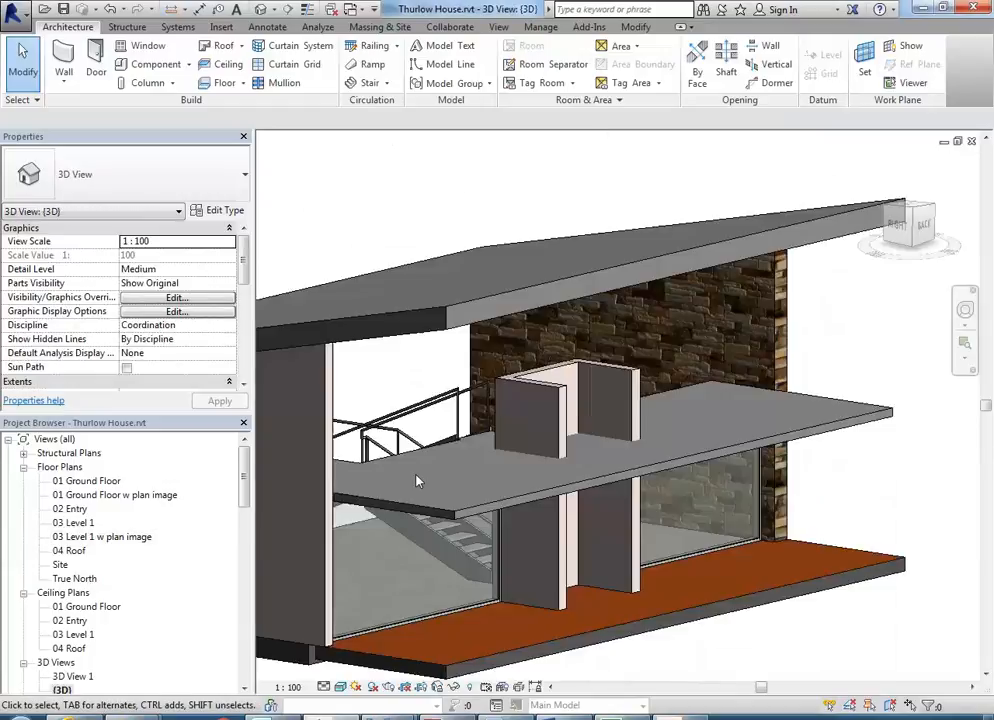
left_click(558, 375)
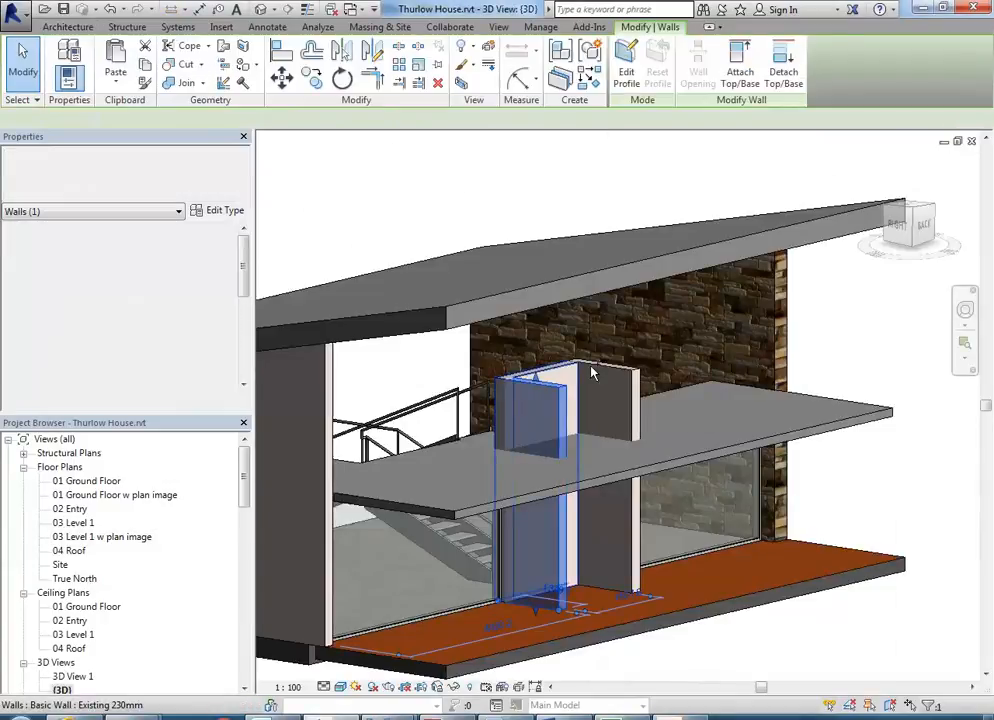
left_click(574, 368, "ctrl")
left_click(610, 372, "ctrl")
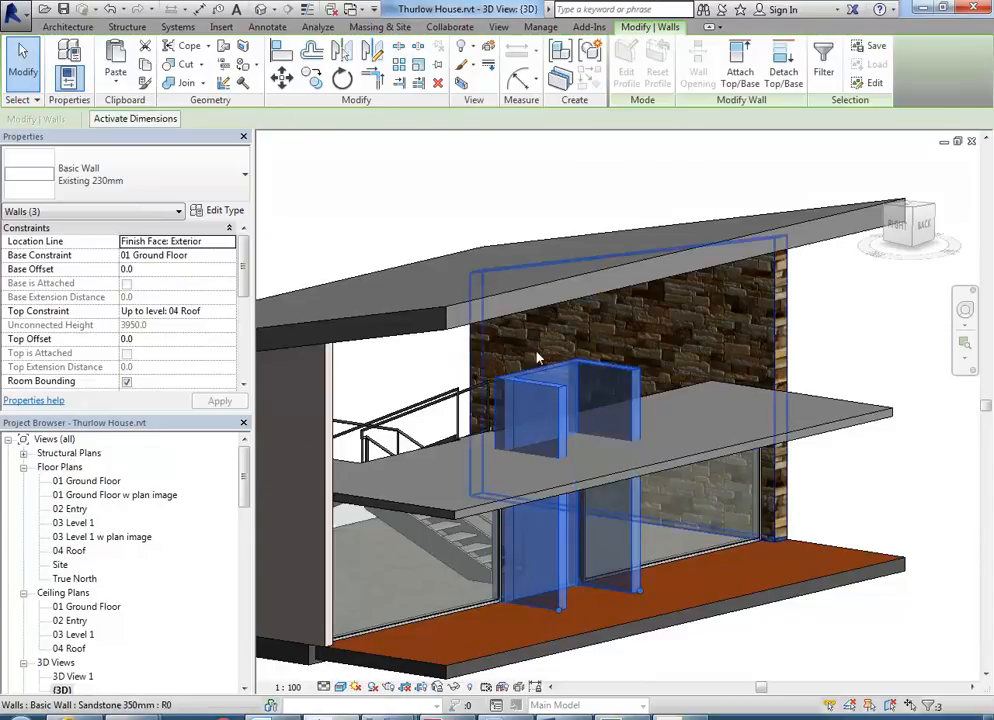
Attach the tops of the three Existing 230mm walls of the U-shaped terrace enclosure to the Level 1 floor, one at a time, and clear the selection
left_click(555, 440)
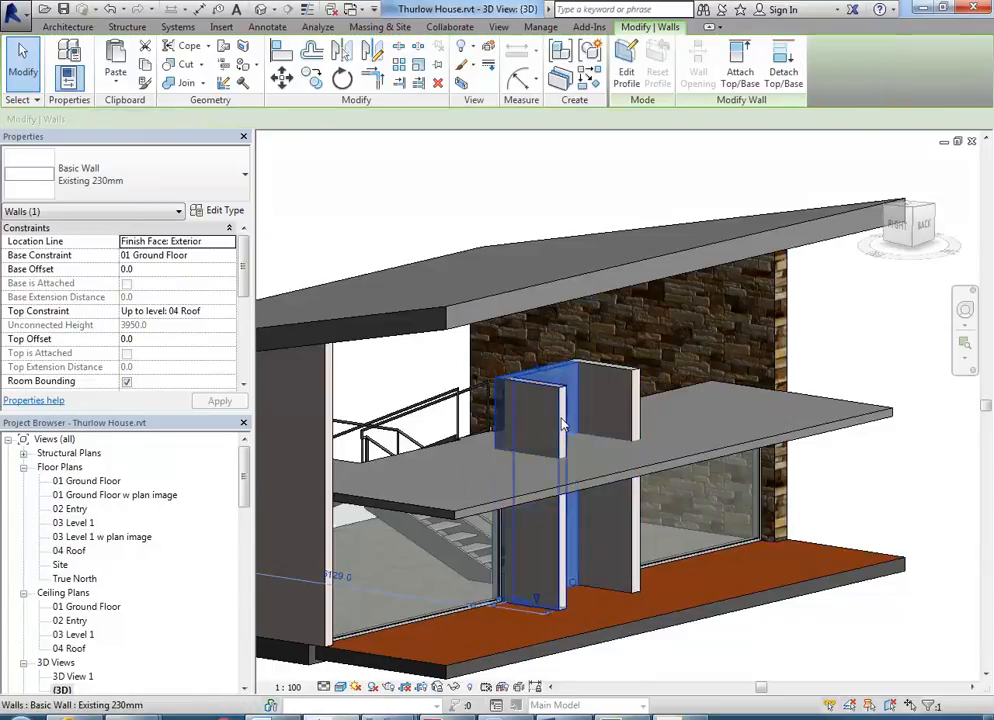
left_click(740, 75)
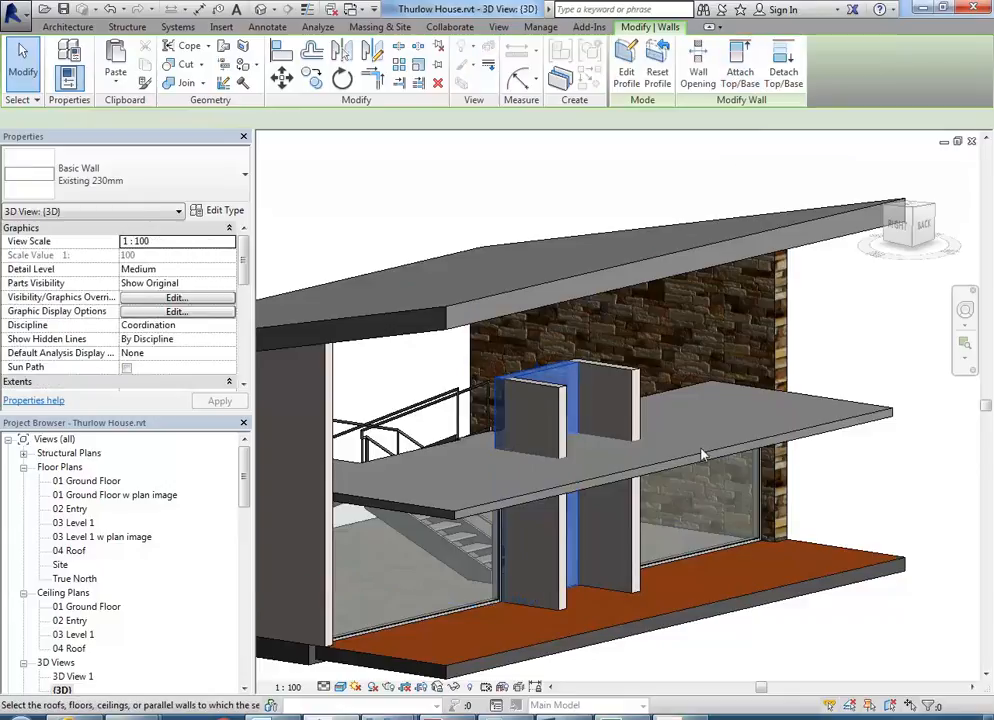
left_click(693, 461)
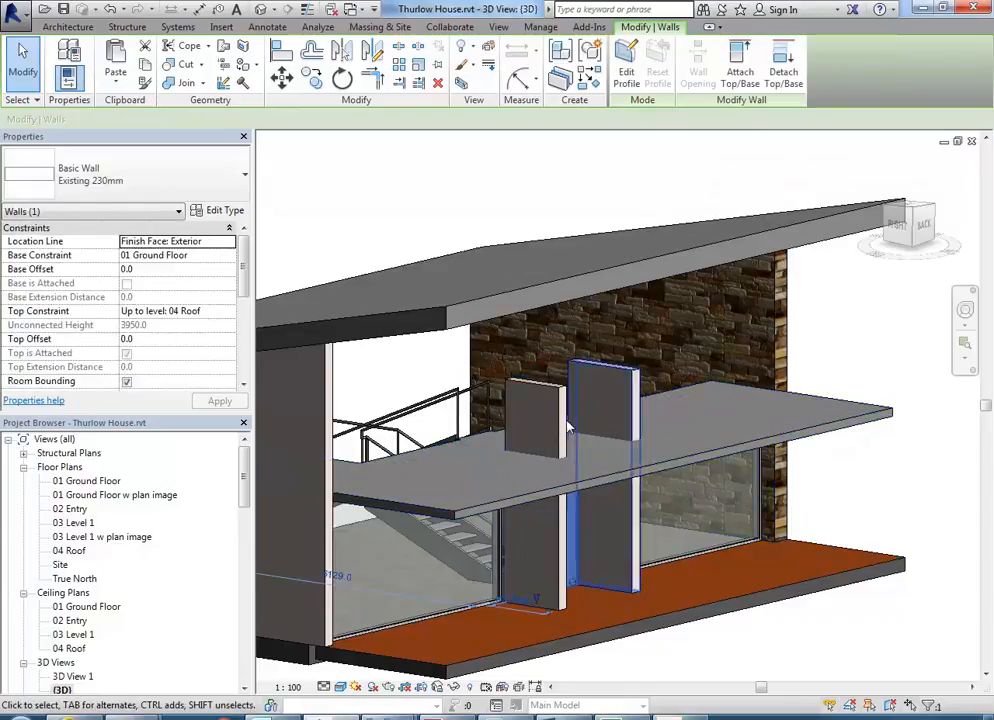
left_click(740, 75)
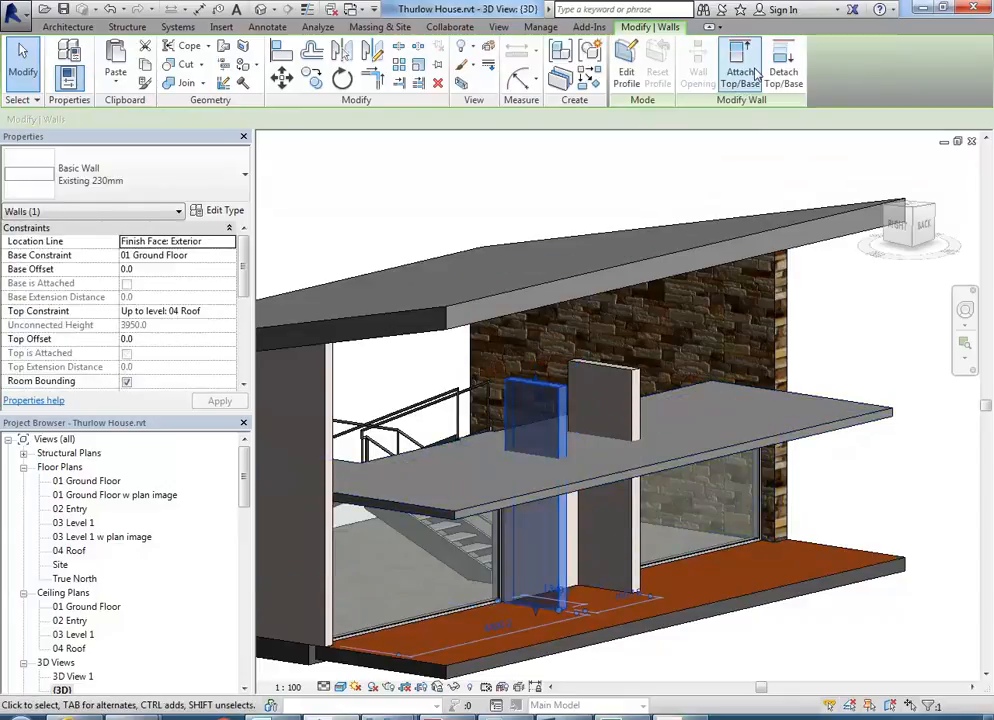
left_click(658, 470)
left_click(635, 425)
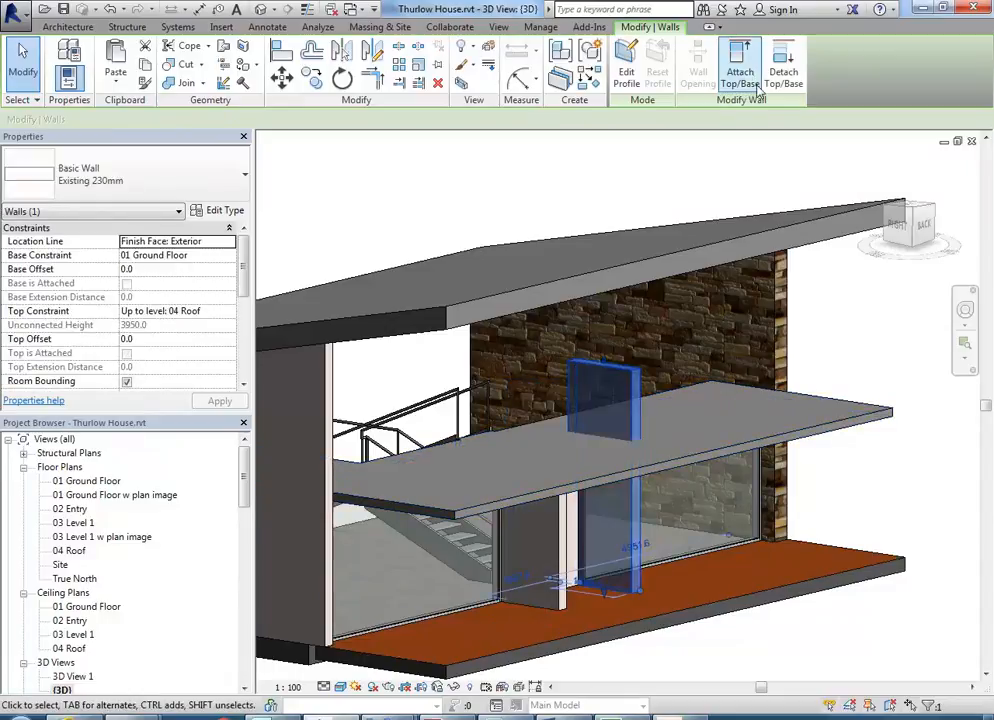
left_click(740, 75)
left_click(585, 424)
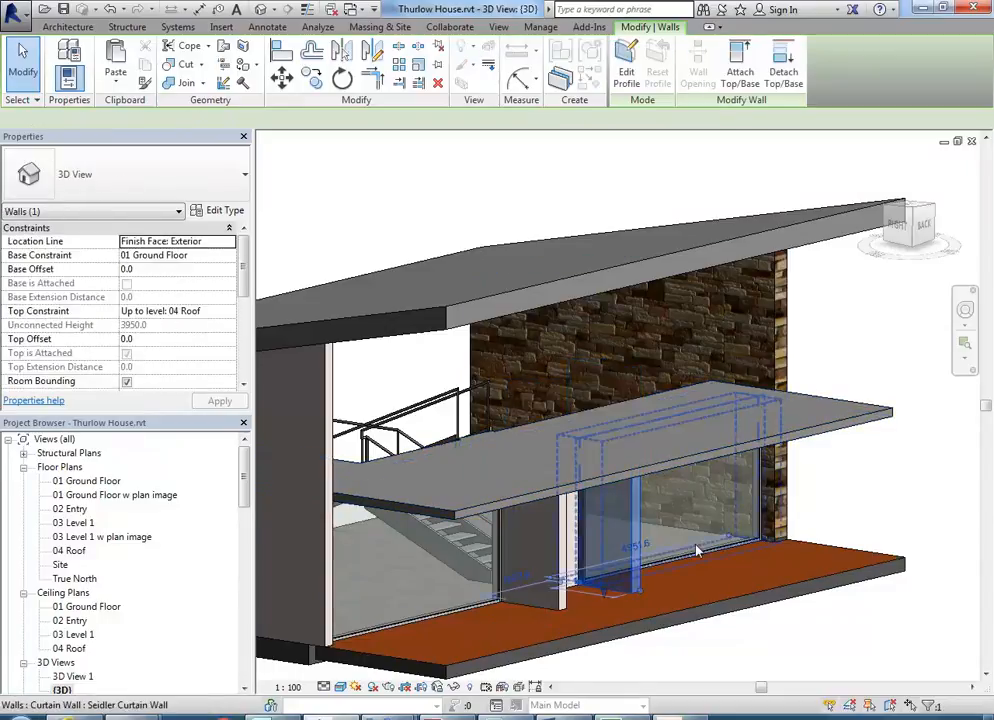
key("Escape")
scroll(543, 436, "down", 2)
middle_click_drag(514, 436, 450, 581, "shift")
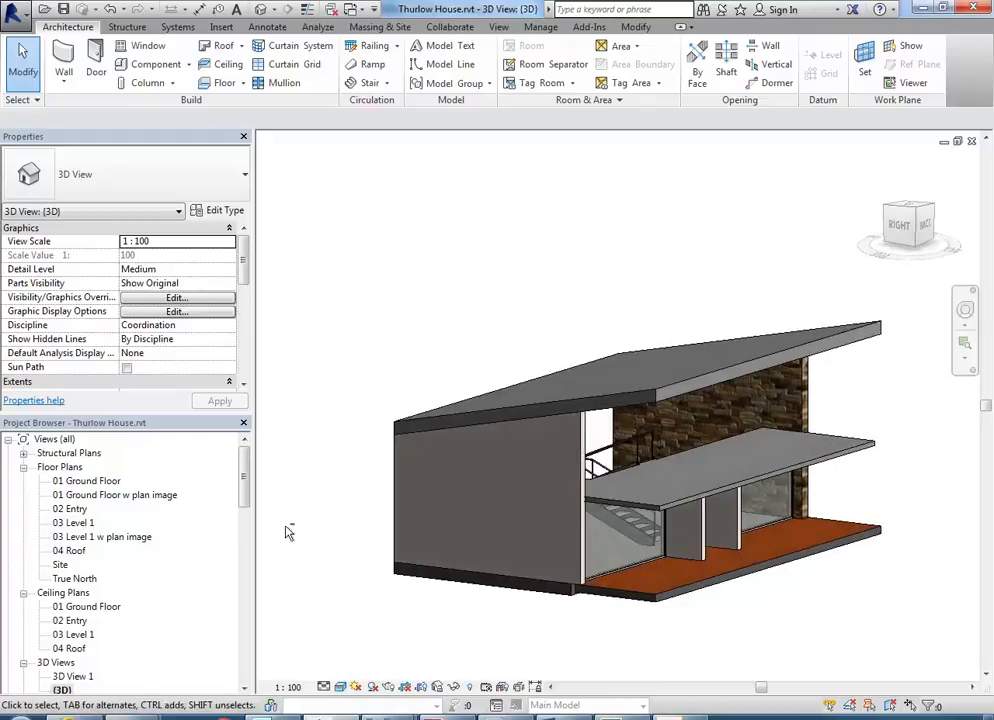
Open the 3D View 1 perspective and set its visual style to Realistic
double_click(72, 677)
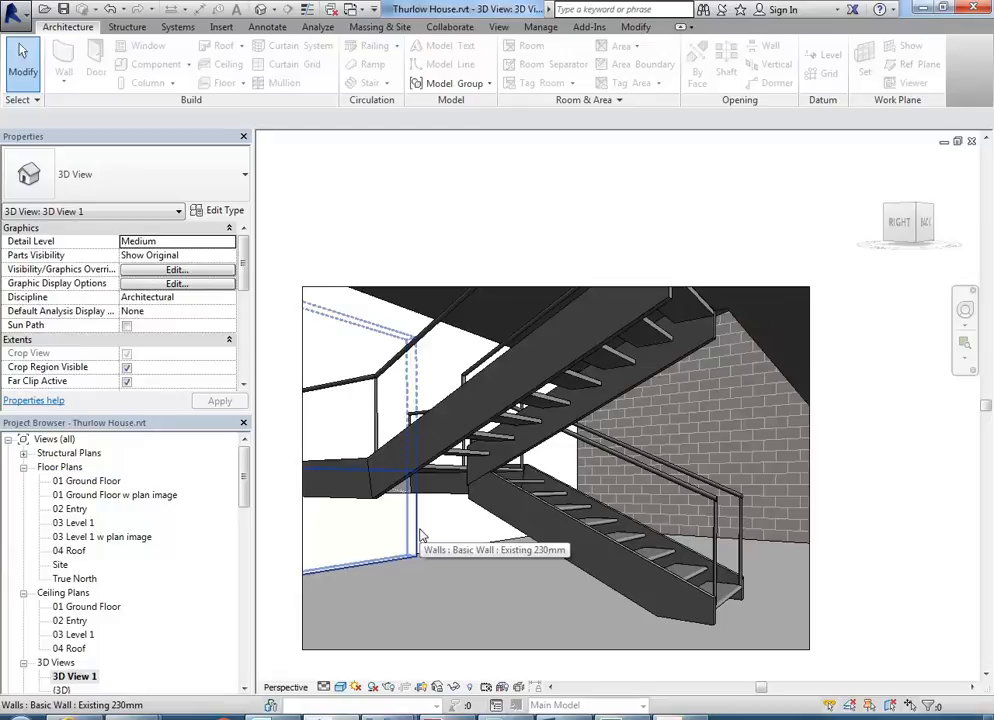
left_click(340, 687)
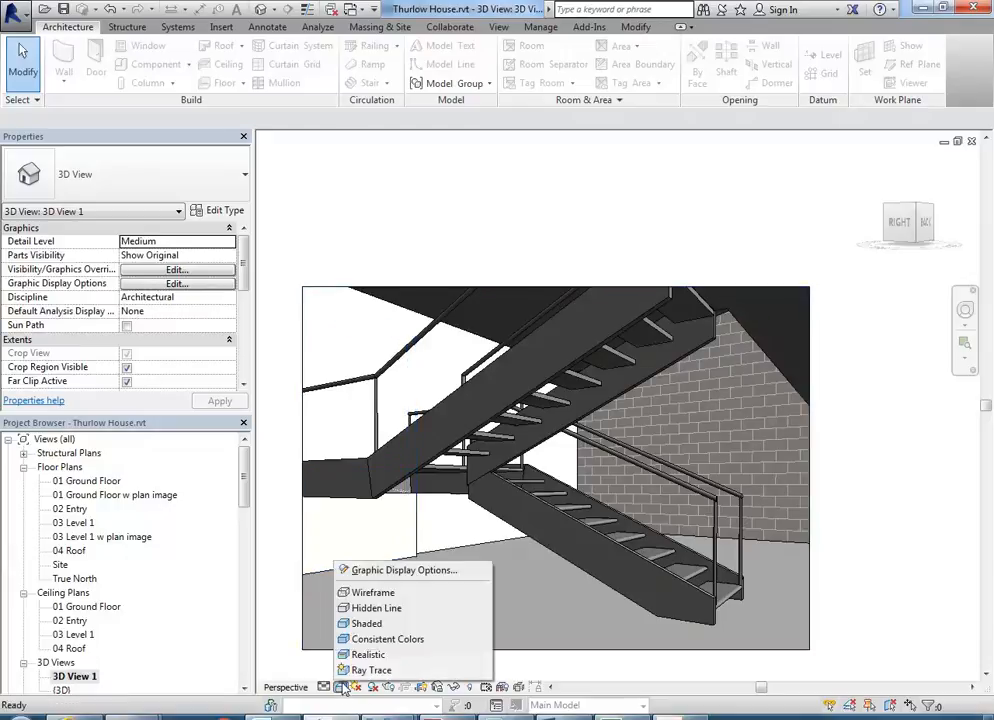
left_click(368, 654)
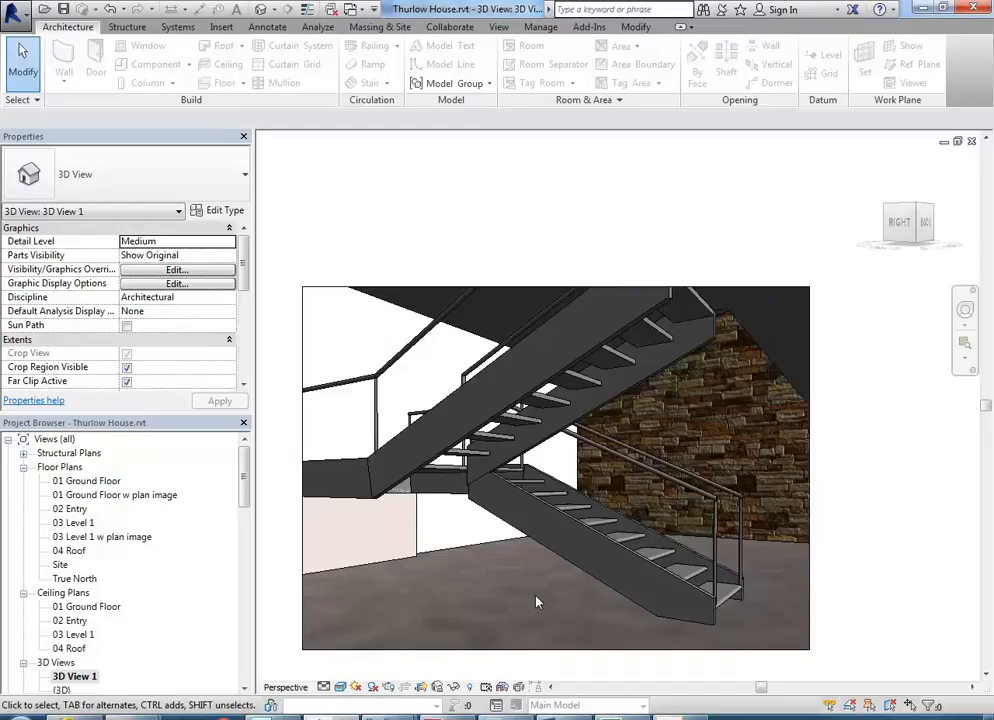
Reposition the perspective camera with the SteeringWheels so the whole staircase, the stone wall and the terrace glazing are in frame
left_click(965, 310)
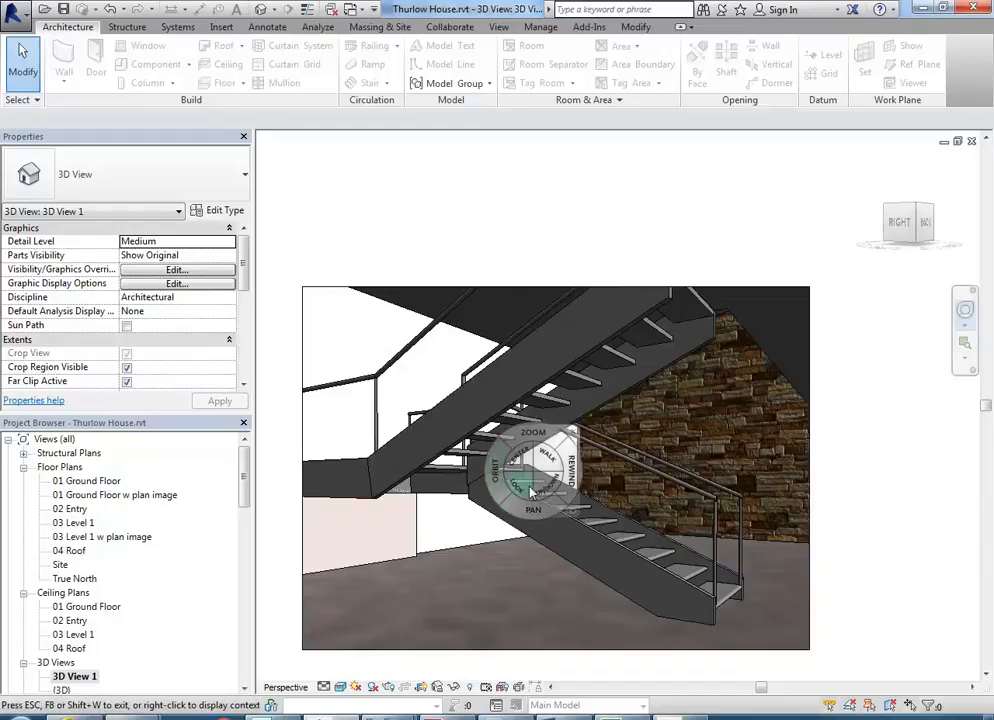
left_click_drag(519, 511, 825, 512)
left_click_drag(533, 440, 708, 195)
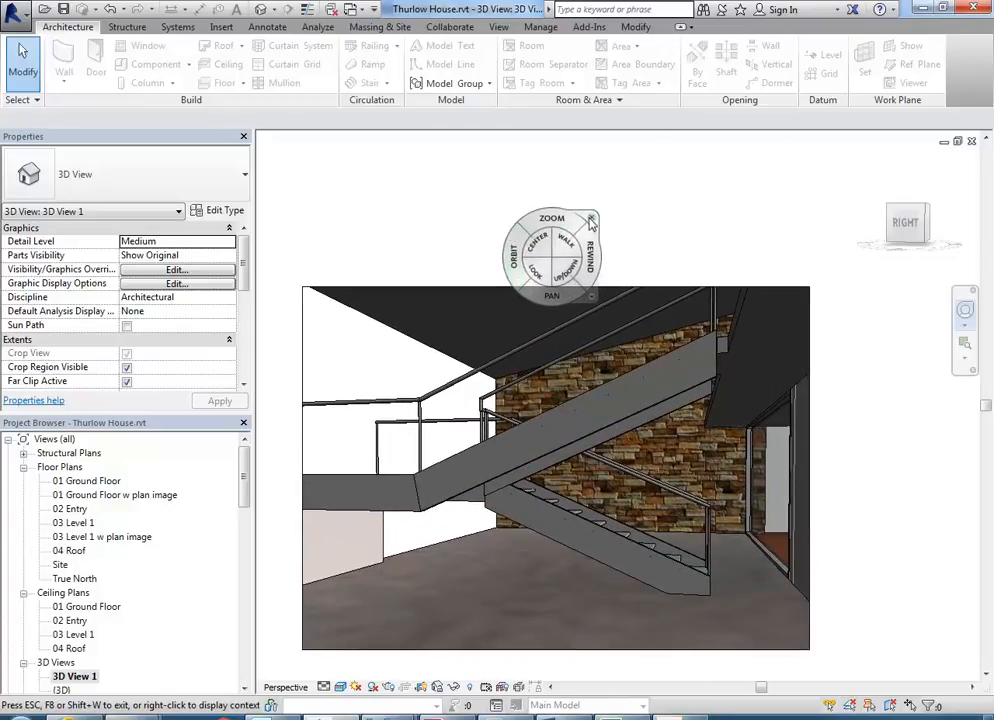
left_click(591, 221)
Extend the upper edge of the perspective's crop region to show more of the ceiling above the stairs, fine-tune it and deselect the region
left_click(556, 288)
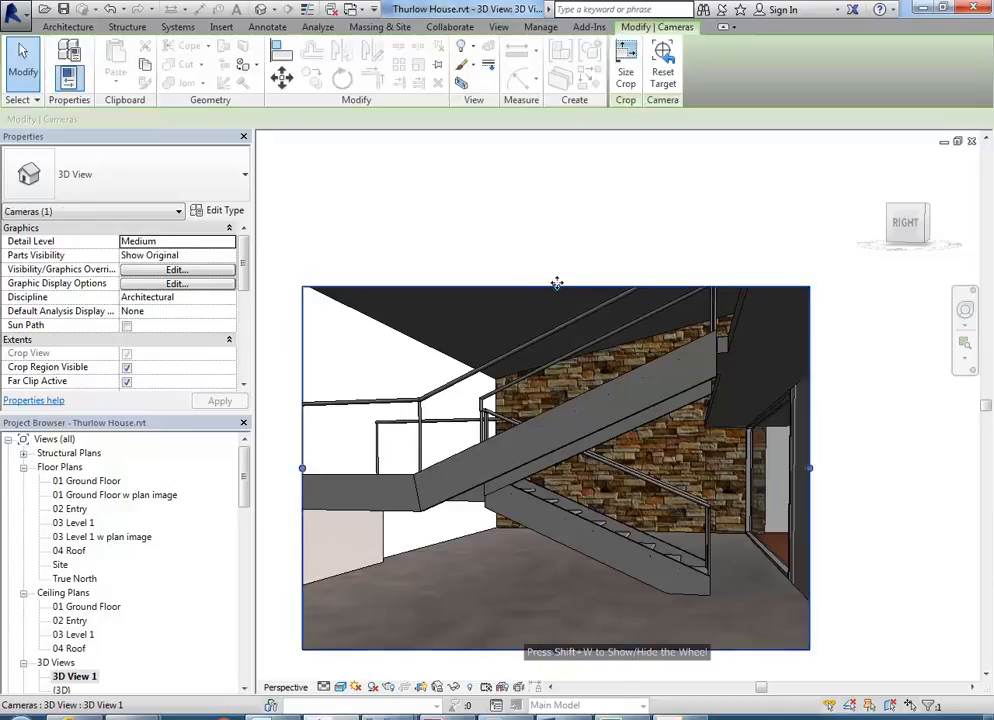
left_click_drag(556, 287, 606, 264)
middle_click_drag(595, 301, 610, 292)
left_click_drag(610, 224, 610, 241)
left_click(563, 299)
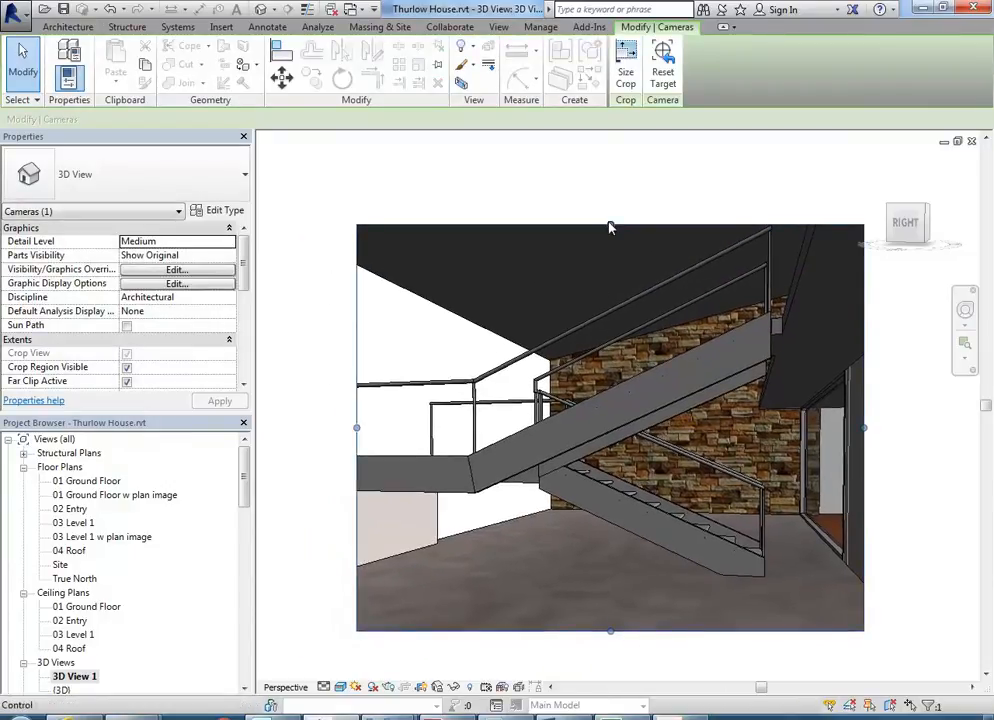
middle_click_drag(563, 302, 579, 297)
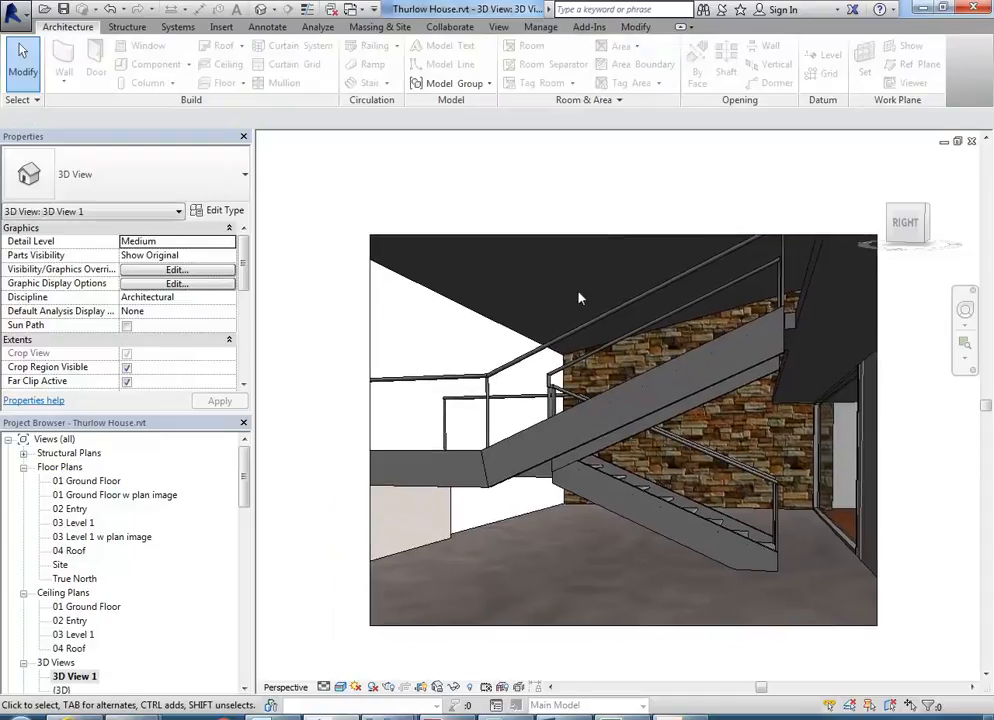